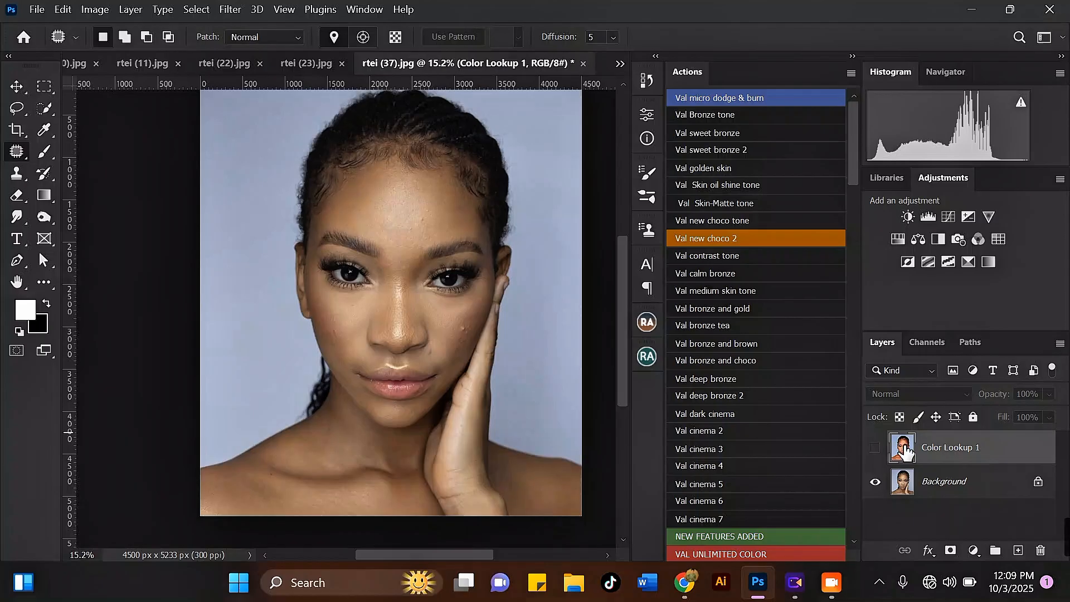
Step: Preview the Color Lookup 1 layer, hide it again, and select the Background layer
left_click(875, 447)
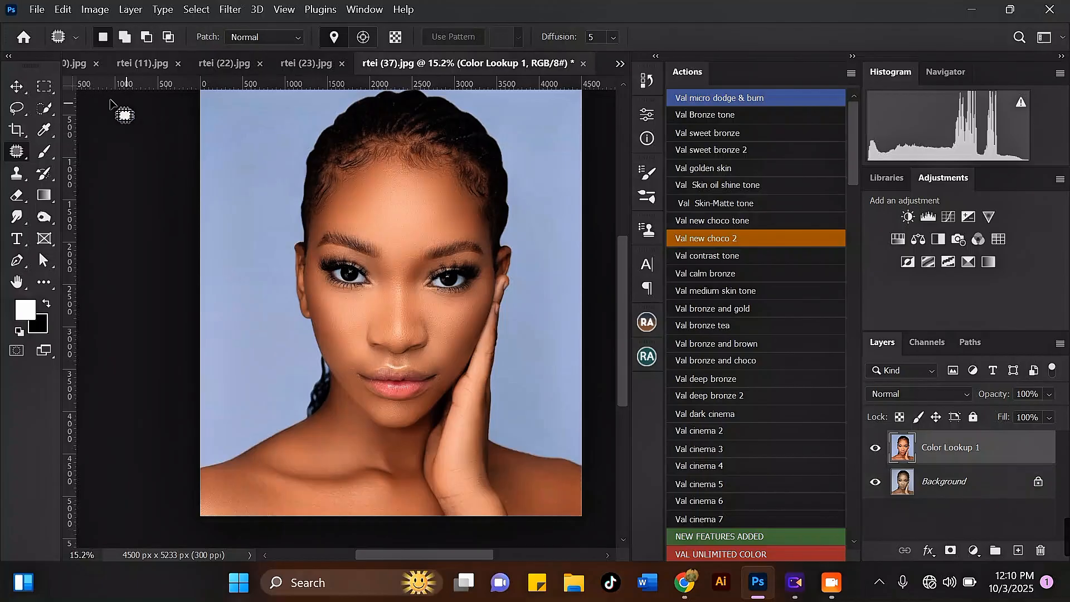
left_click(15, 88)
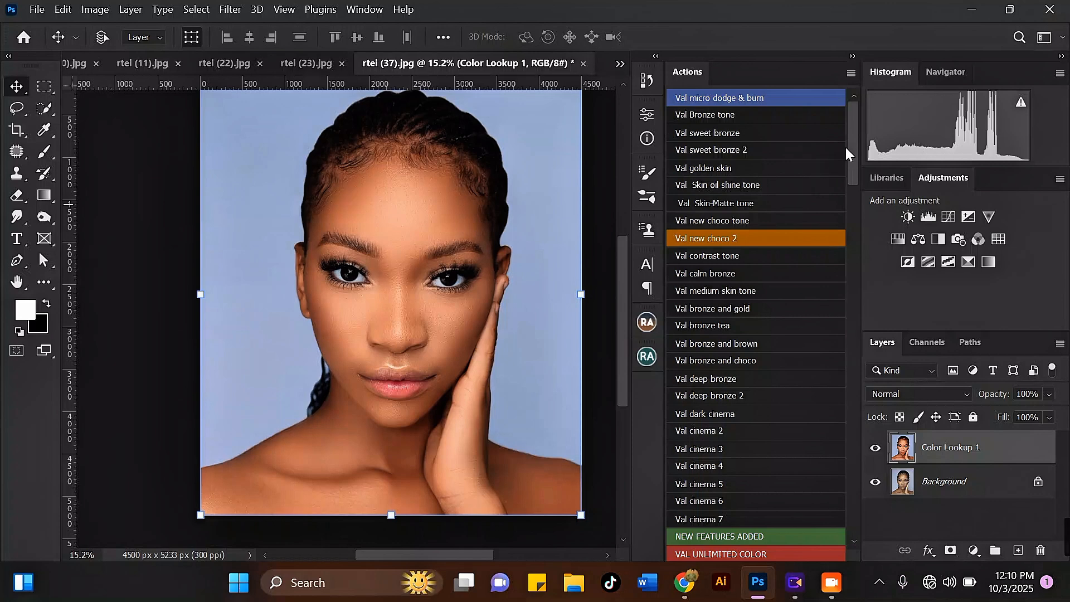
left_click_drag(854, 141, 855, 240)
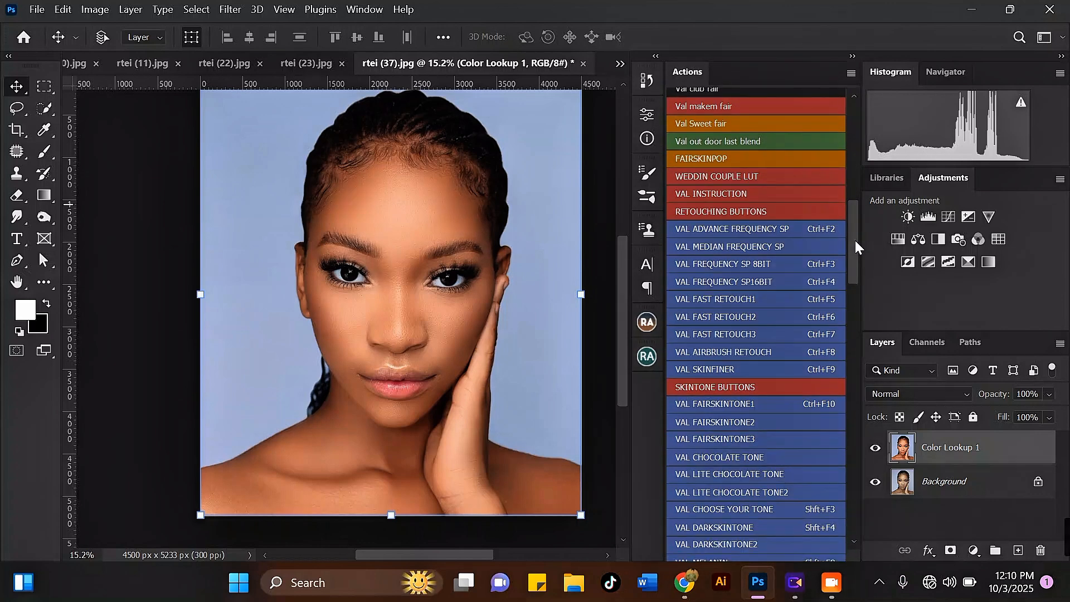
left_click(875, 447)
left_click(954, 483)
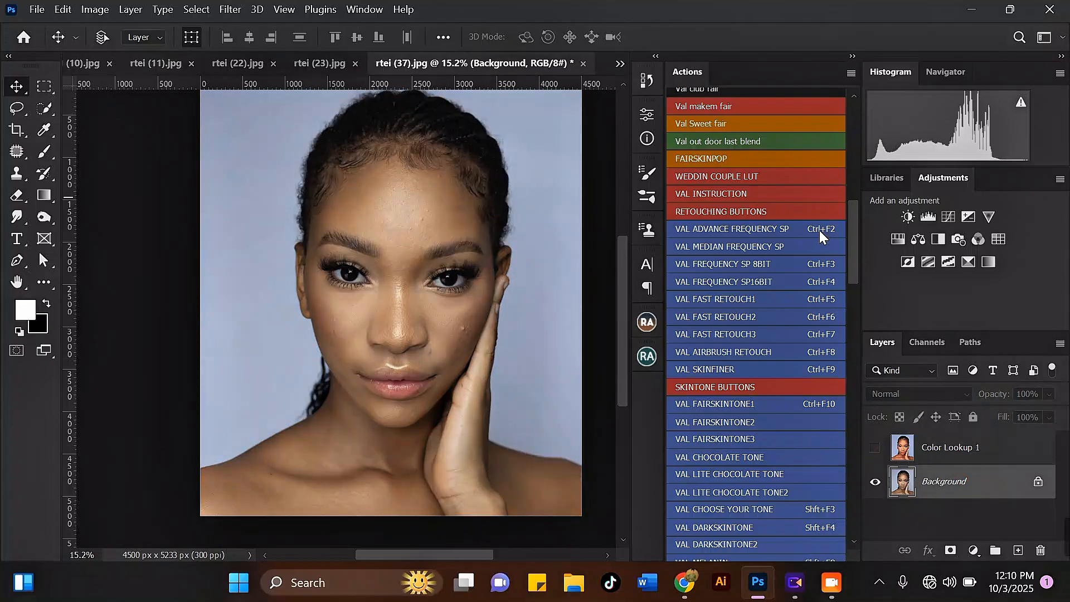
Step: Examine the list of retouching actions and the skin texture of the face up close
left_click_drag(858, 250, 853, 260)
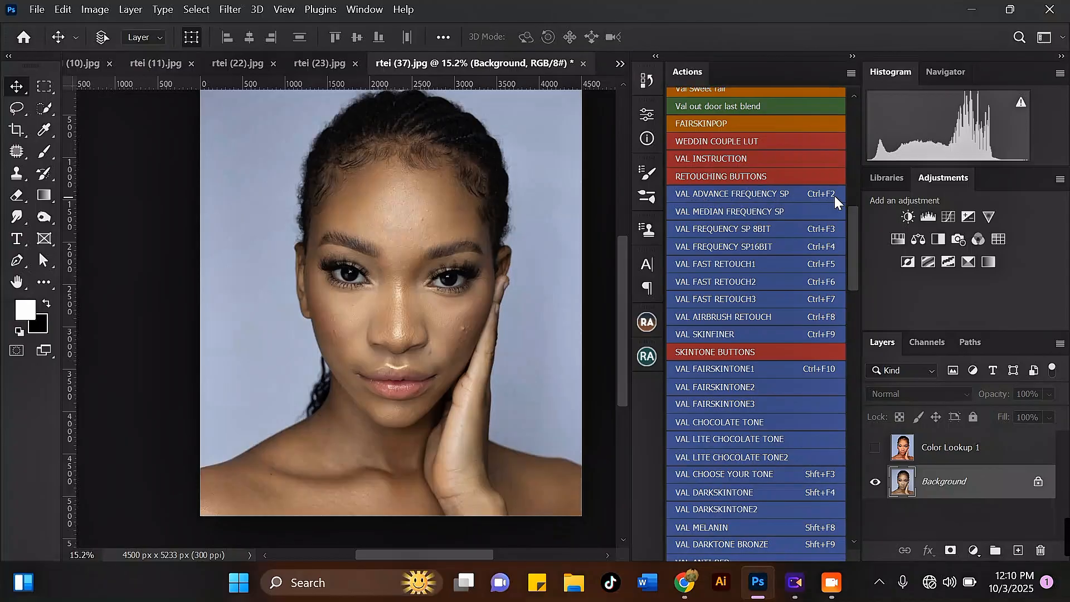
mouse_move(851, 211)
left_mouse_down()
mouse_move(855, 473)
mouse_move(856, 179)
mouse_move(841, 333)
mouse_move(841, 398)
mouse_move(858, 463)
mouse_move(861, 171)
mouse_move(859, 201)
left_mouse_up()
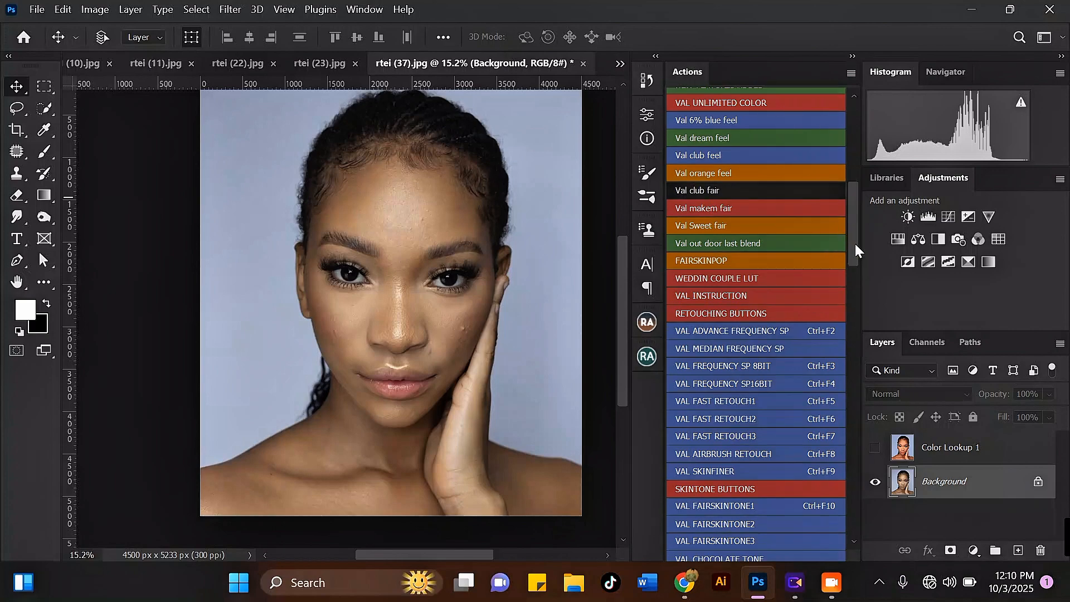
mouse_move(855, 243)
left_mouse_down()
mouse_move(836, 516)
mouse_move(864, 494)
mouse_move(852, 273)
left_mouse_up()
scroll(347, 301, "up", 5)
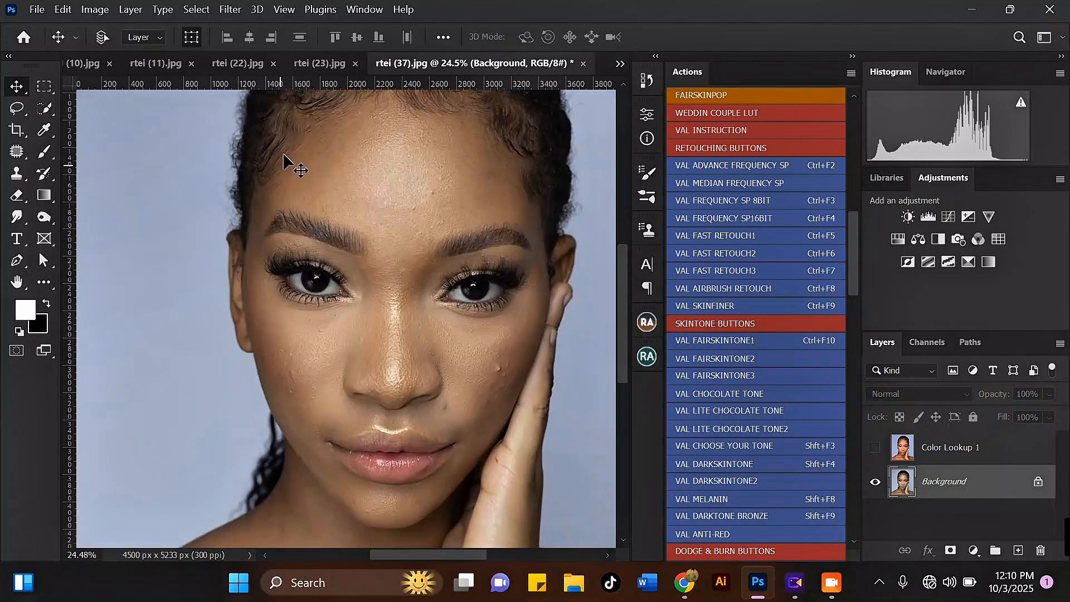
scroll(390, 329, "down", 1)
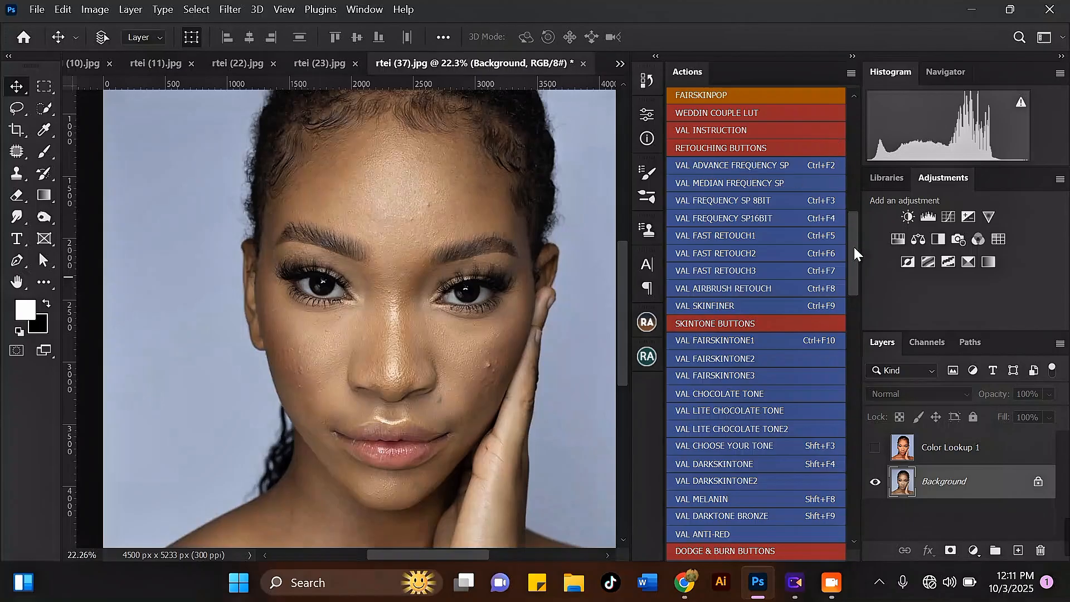
mouse_move(854, 246)
left_mouse_down()
mouse_move(853, 198)
mouse_move(857, 499)
mouse_move(851, 242)
left_mouse_up()
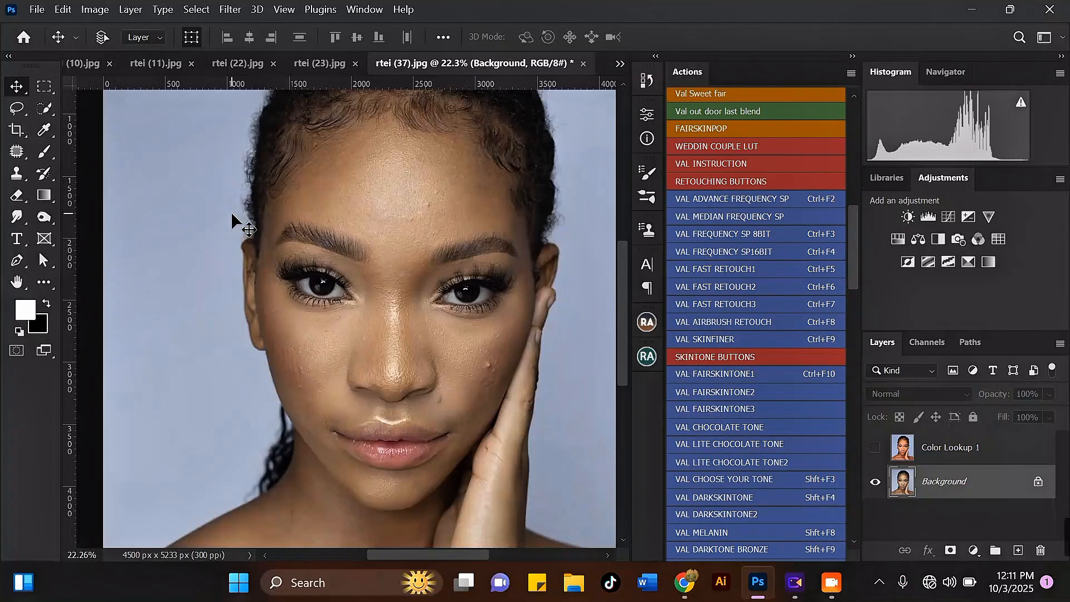
scroll(363, 195, "up", 1)
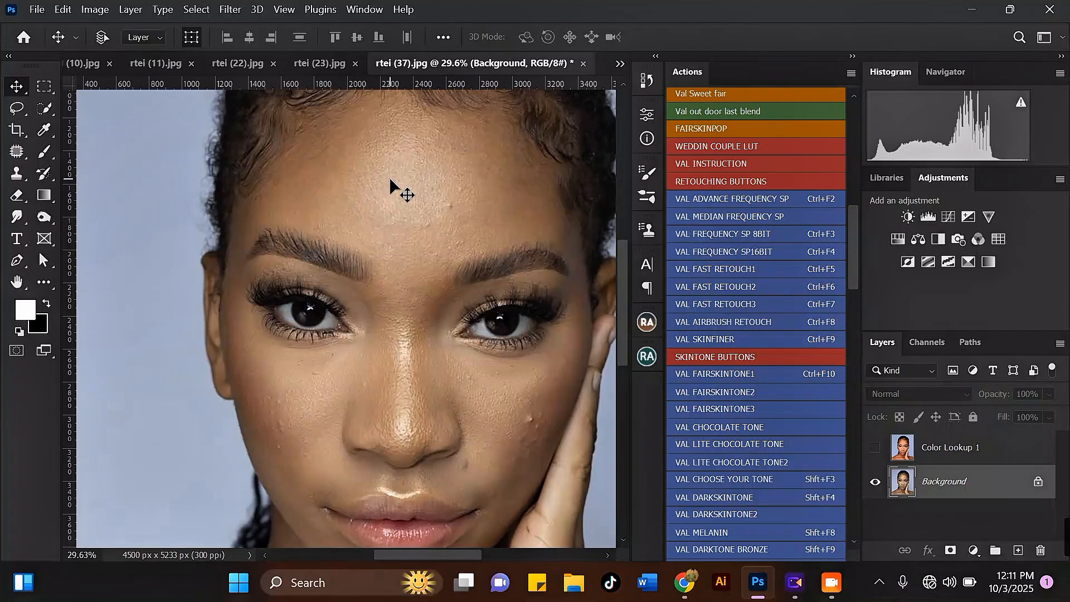
scroll(388, 178, "up", 1)
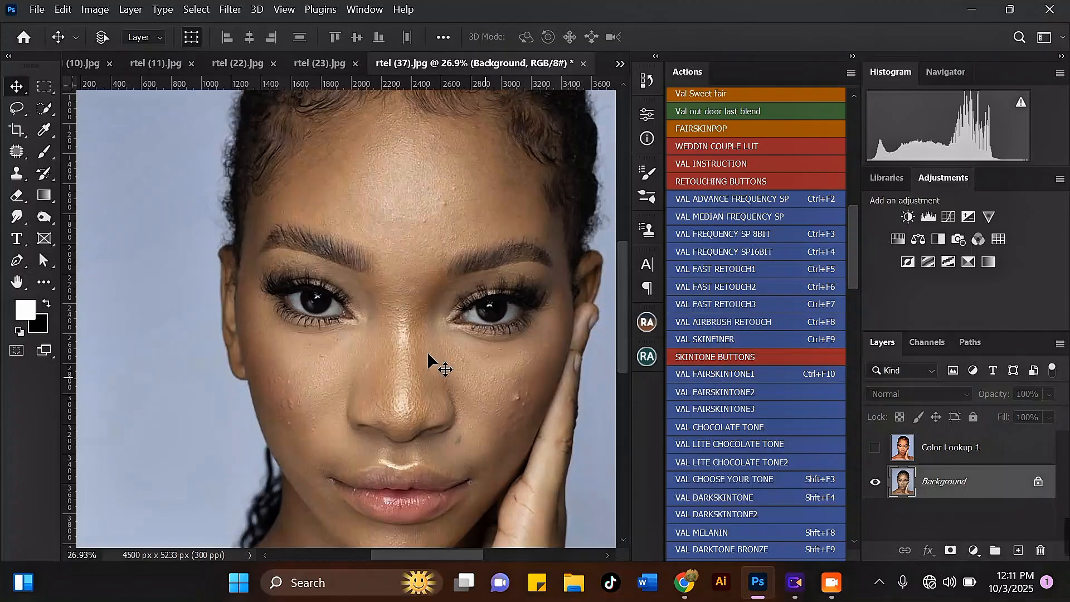
scroll(481, 194, "down", 1)
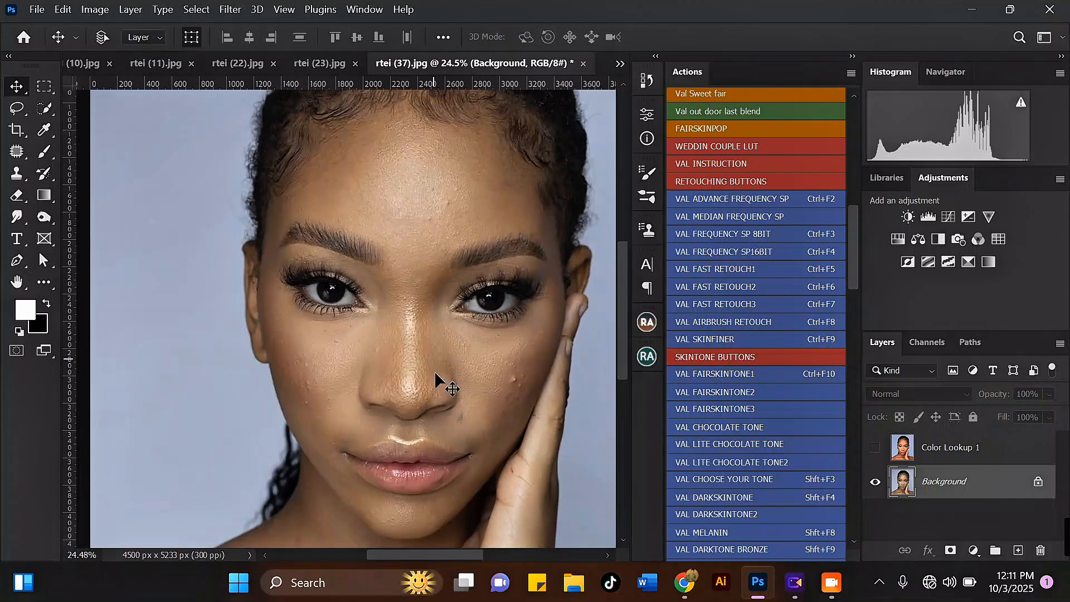
scroll(434, 370, "up", 1)
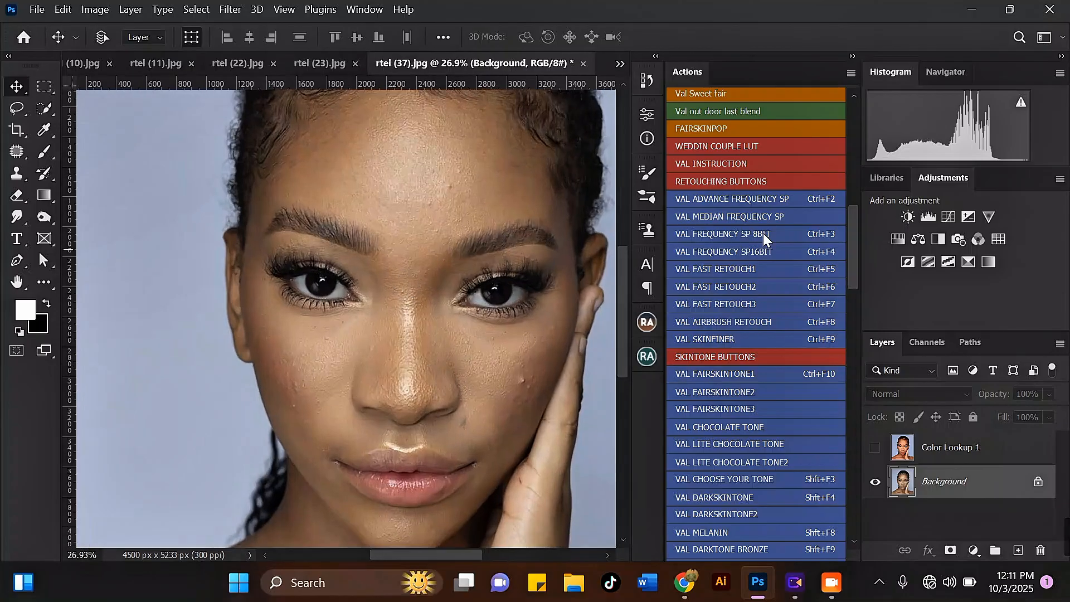
Step: Run the VAL ADVANCE FREQUENCY SP action on the Background layer and continue past its welcome message
left_click(707, 199)
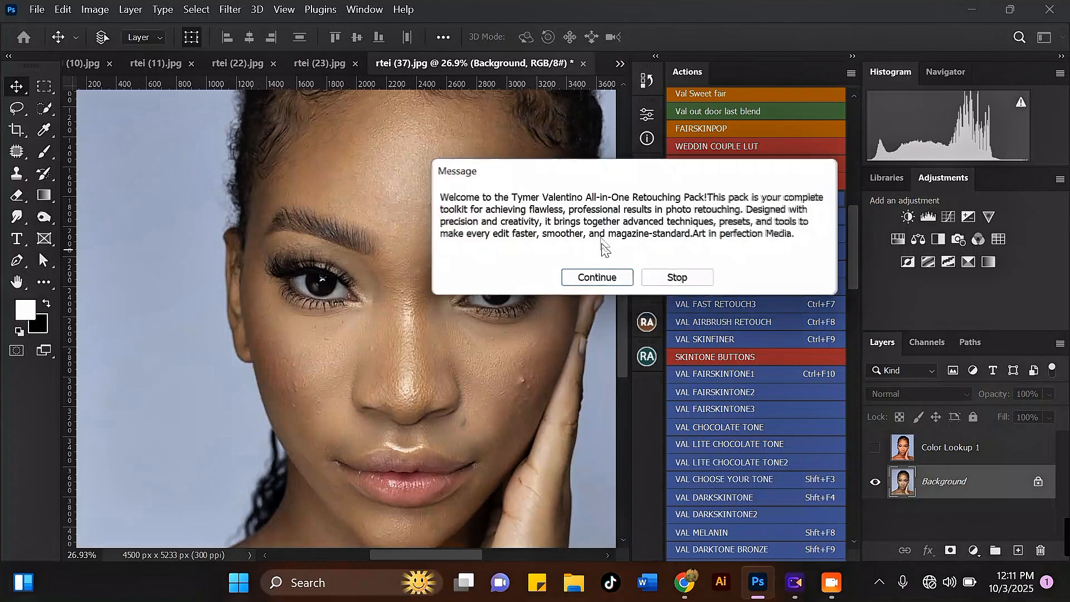
left_click_drag(621, 177, 668, 100)
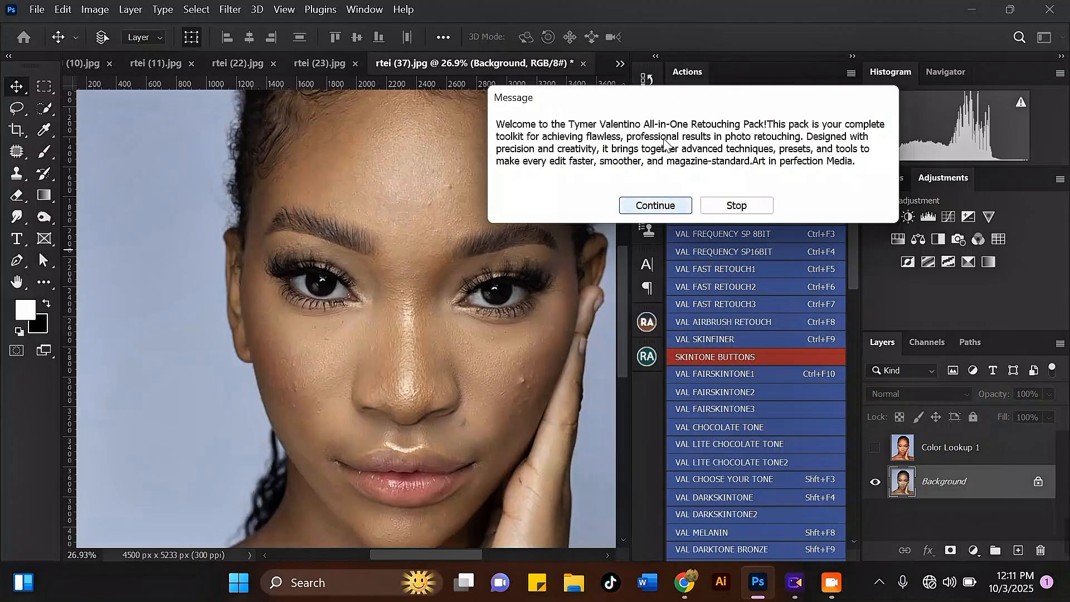
left_click_drag(666, 99, 651, 128)
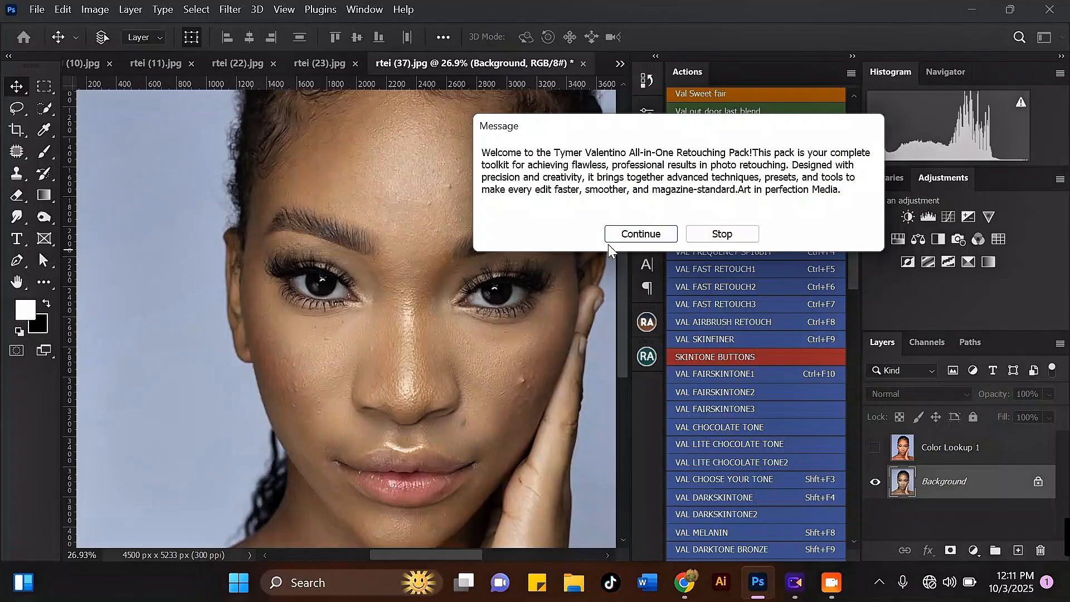
left_click(656, 238)
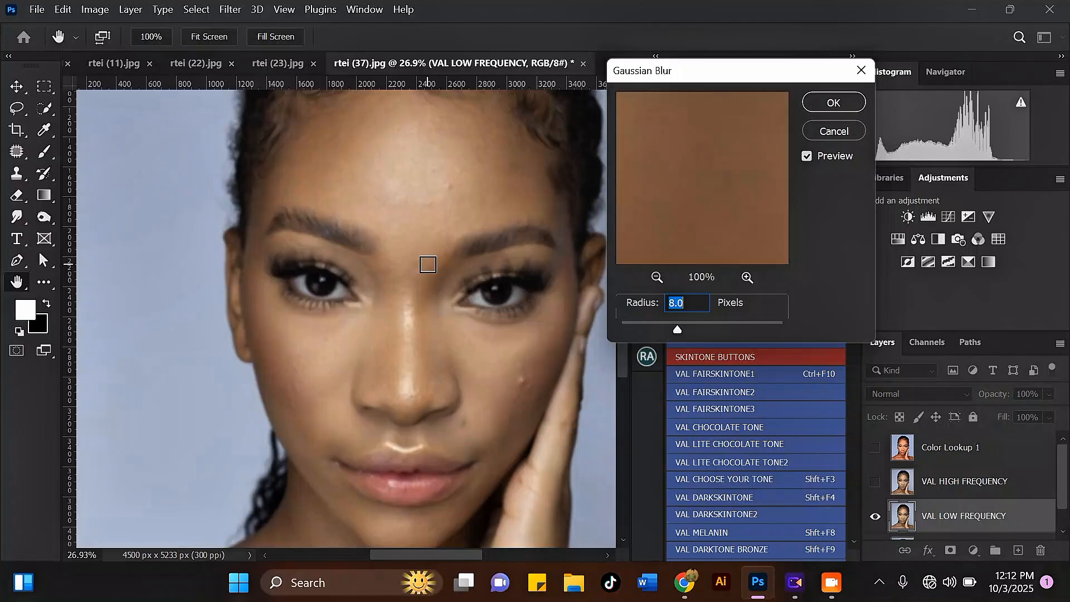
Step: Frame the face in the Gaussian Blur preview and apply the blur to the low frequency layer with an 8.0-pixel radius
left_click(657, 277)
left_click(657, 277)
left_click(657, 277)
left_click(657, 277)
left_click(658, 276)
left_click(657, 277)
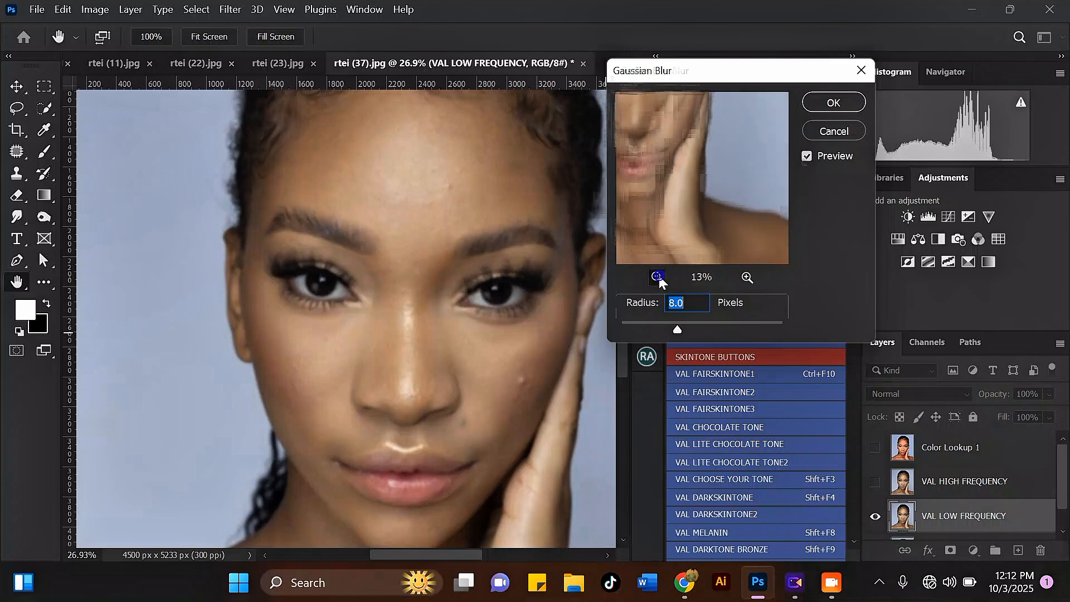
left_click(658, 276)
left_click_drag(693, 116, 700, 182)
left_click(748, 277)
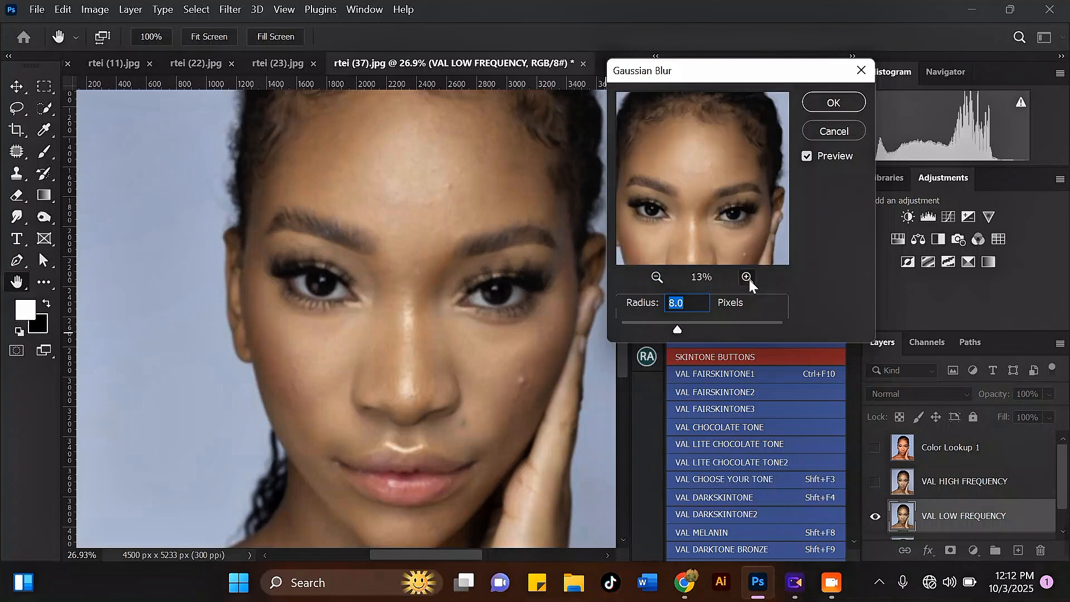
left_click_drag(697, 227, 722, 202)
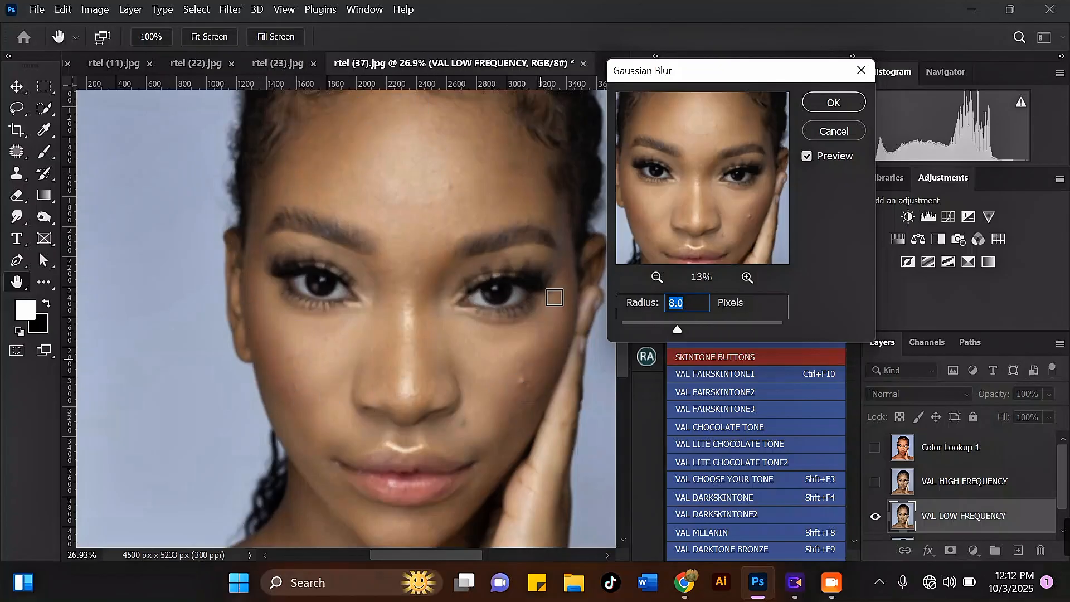
left_click(842, 105)
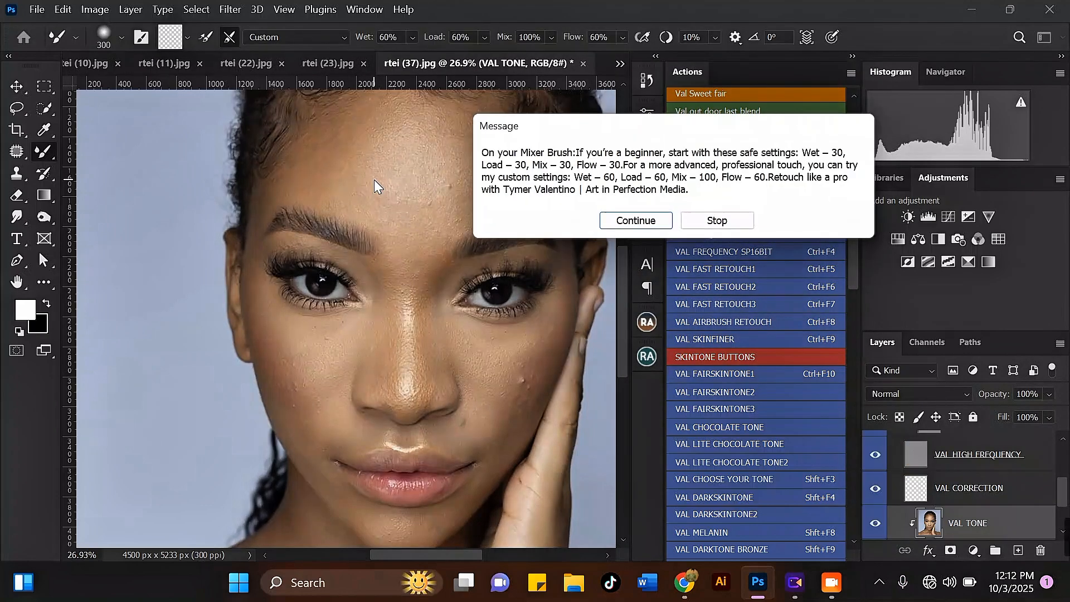
Step: Continue the action past the Mixer Brush settings message and review the layers around VAL TONE
left_click_drag(592, 128, 422, 146)
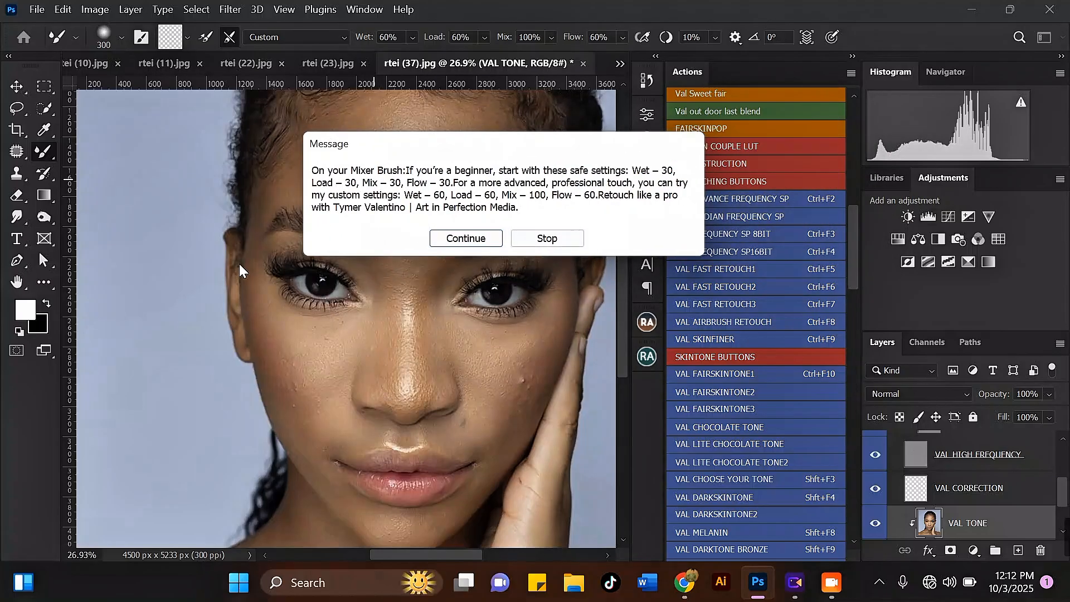
left_click(480, 237)
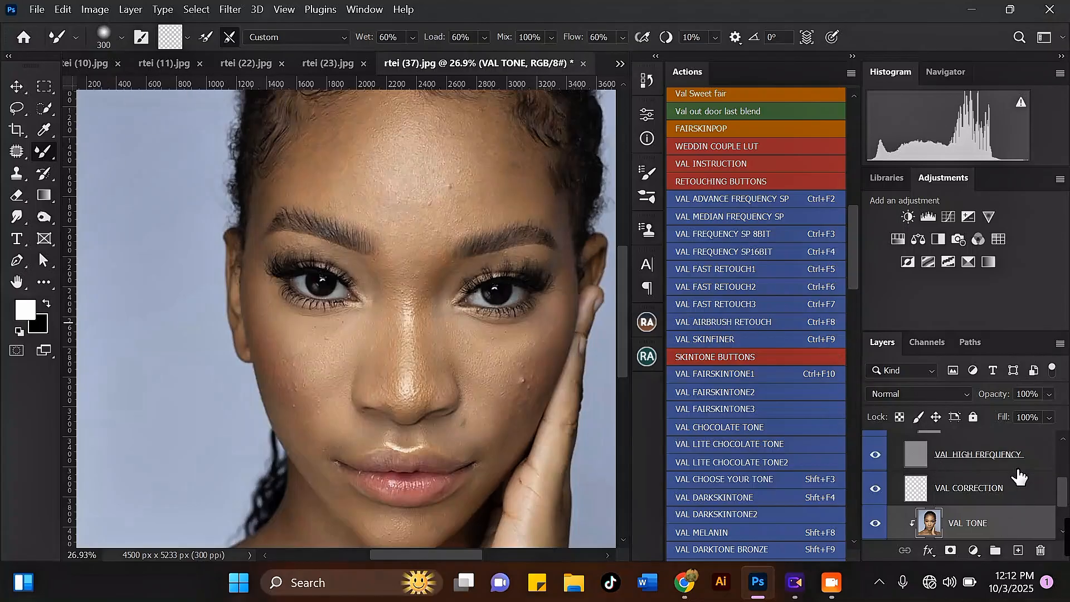
scroll(1051, 501, "down", 1)
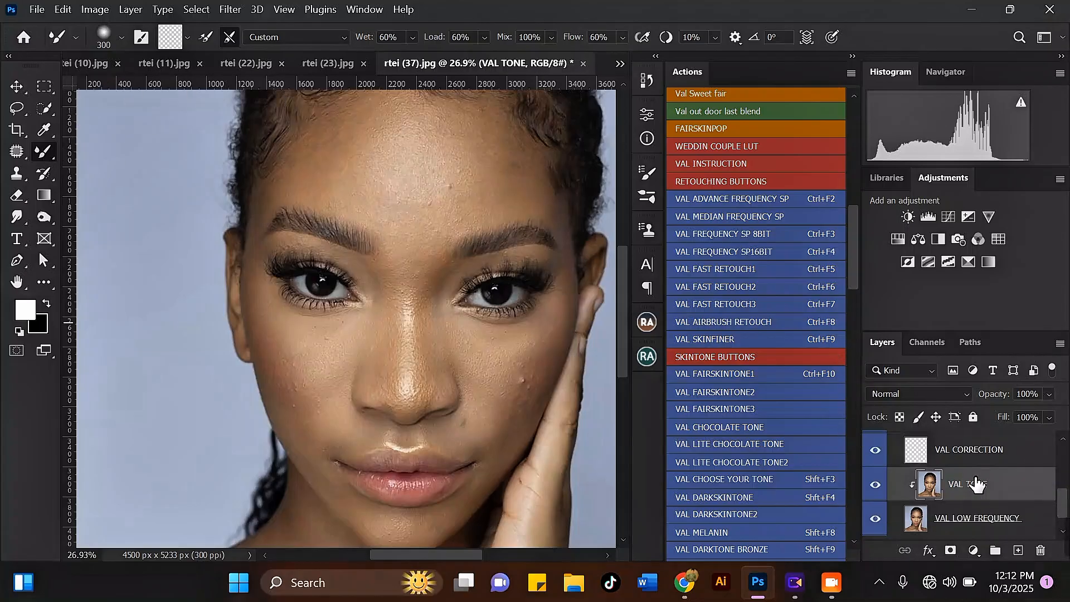
mouse_move(1065, 510)
left_mouse_down()
mouse_move(1058, 480)
mouse_move(1060, 505)
left_mouse_up()
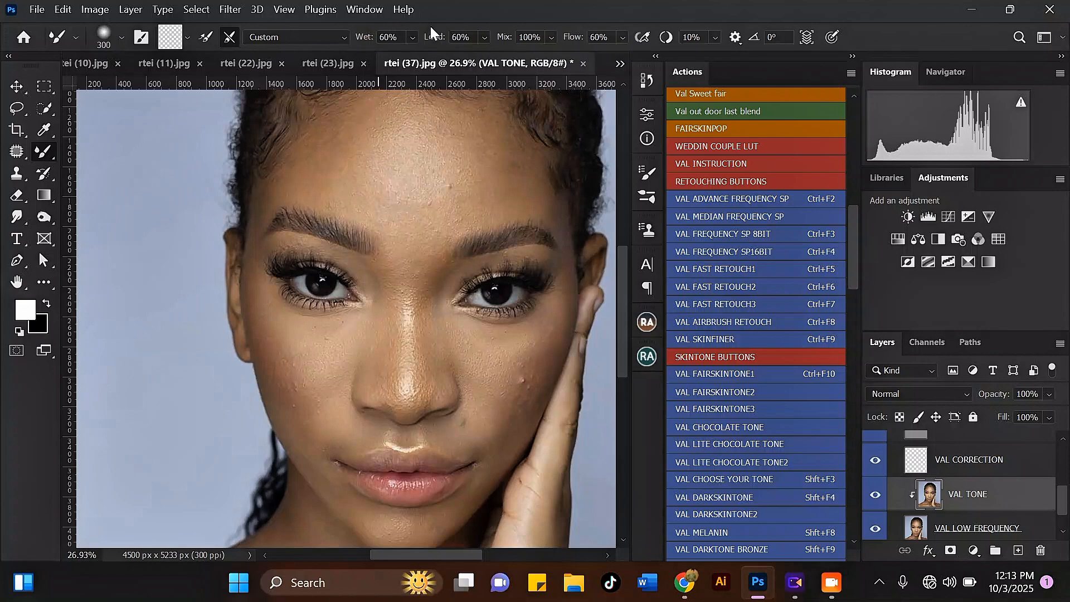
Step: Blend the skin tones on the image's left side of the forehead on VAL TONE with the Mixer Brush at size 400
scroll(402, 103, "up", 2)
scroll(401, 106, "up", 1)
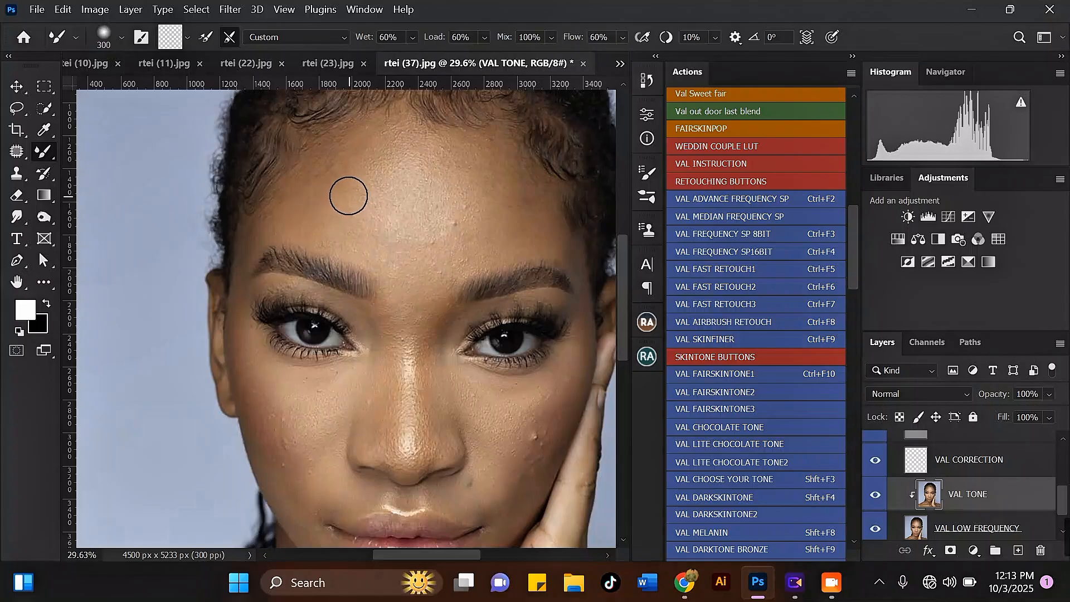
scroll(334, 193, "down", 2)
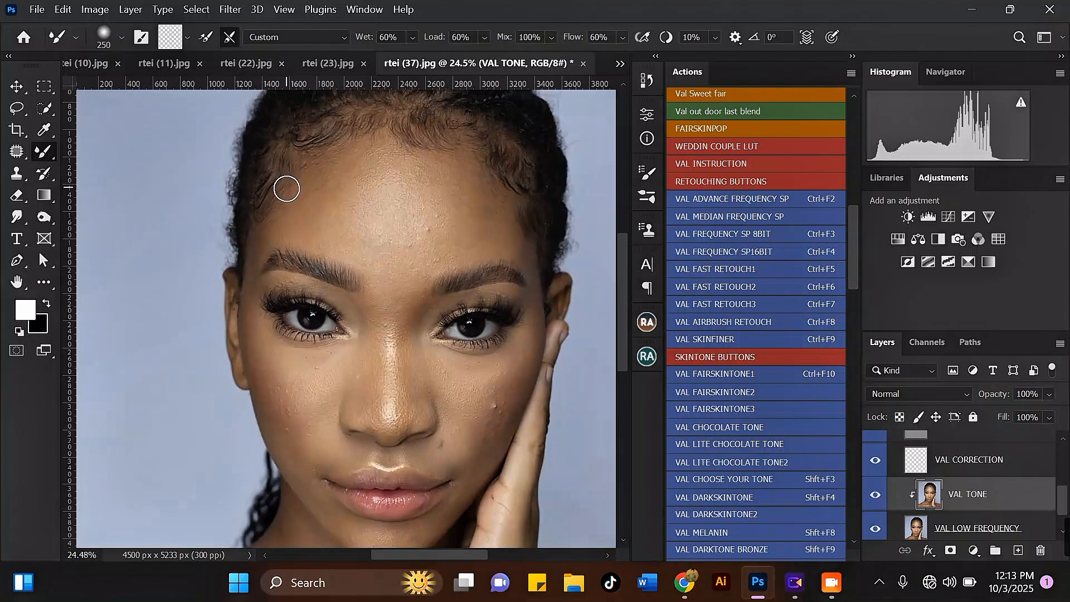
key("bracketright")
key("bracketright")
scroll(295, 196, "up", 2)
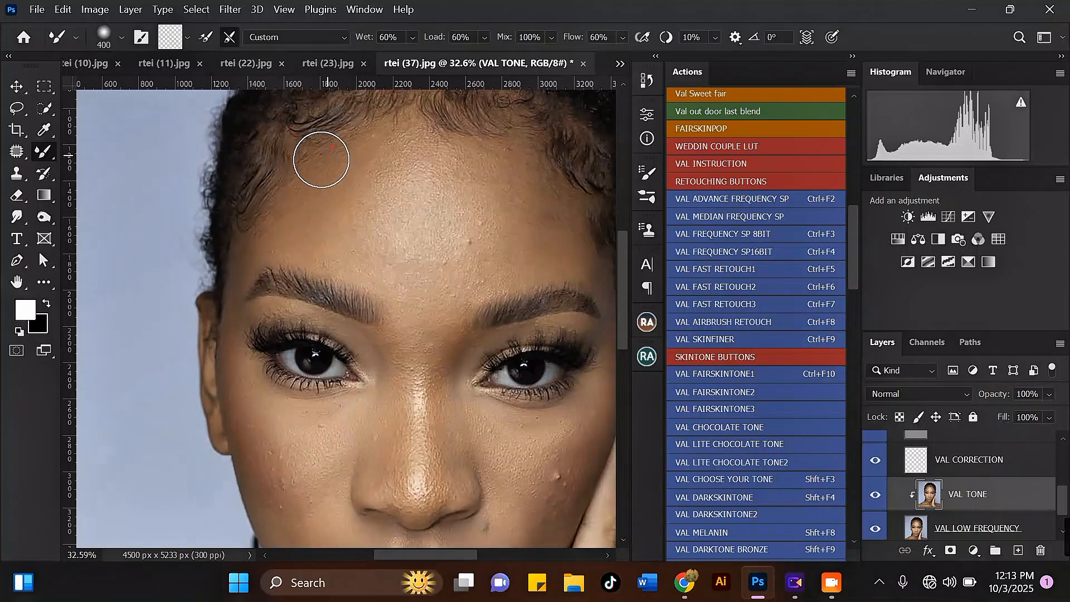
mouse_move(321, 160)
left_mouse_down()
mouse_move(289, 154)
mouse_move(309, 138)
mouse_move(313, 178)
left_mouse_up()
left_click_drag(313, 233, 336, 250)
left_click_drag(349, 206, 352, 169)
Step: Smooth the left temple with a smaller Mixer Brush, and blend the adjoining forehead skin with brush sizes 400 and 500
key("bracketleft")
left_click_drag(257, 231, 267, 227)
key("bracketright")
left_click_drag(318, 176, 318, 156)
scroll(270, 194, "down", 1)
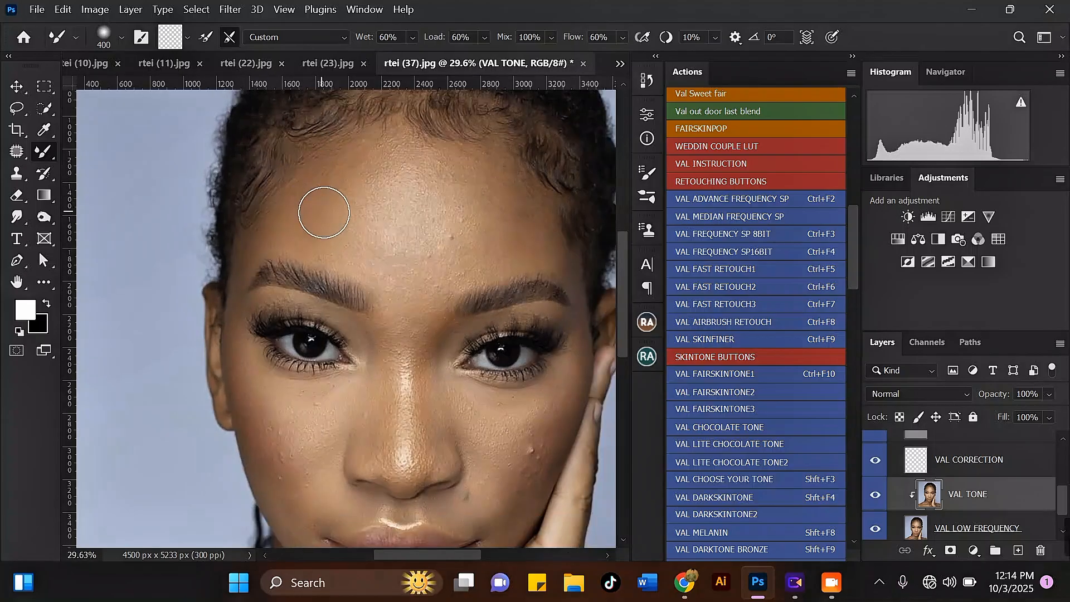
key("bracketright")
mouse_move(327, 229)
left_mouse_down()
mouse_move(336, 188)
mouse_move(349, 181)
mouse_move(344, 218)
left_mouse_up()
scroll(285, 198, "down", 1)
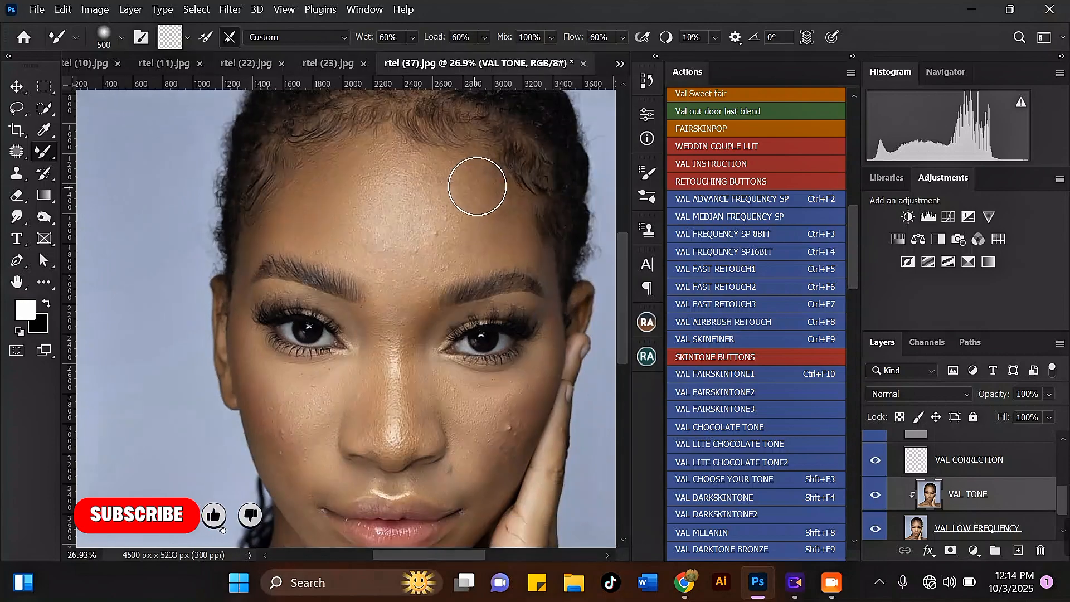
Step: Blend the skin tones across the middle of the forehead on VAL TONE with the Mixer Brush at sizes 300 and 400
key("bracketleft")
key("bracketleft")
scroll(430, 179, "up", 3)
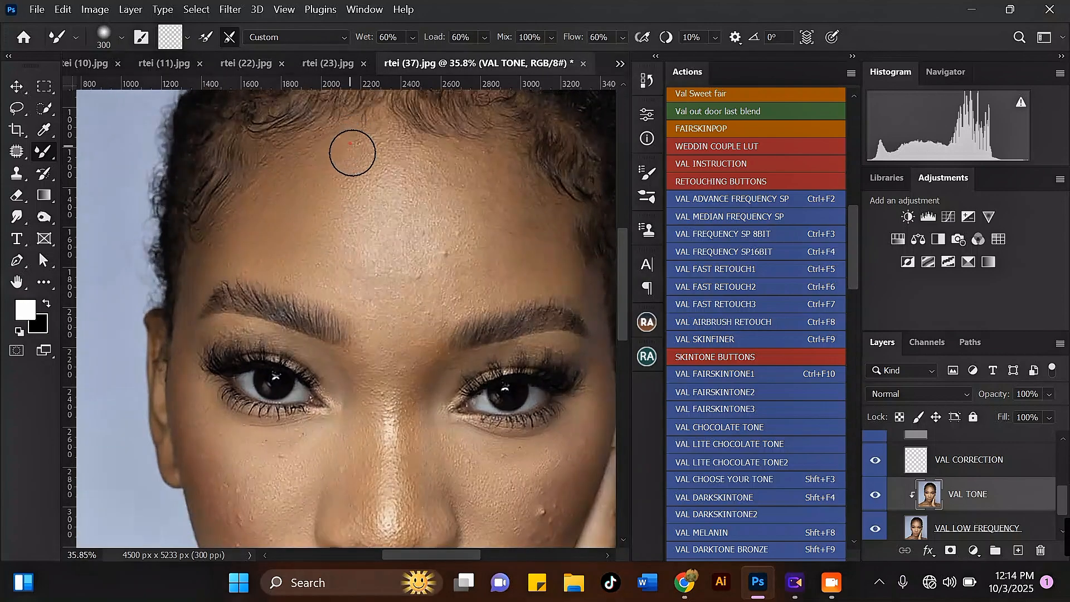
key("bracketright")
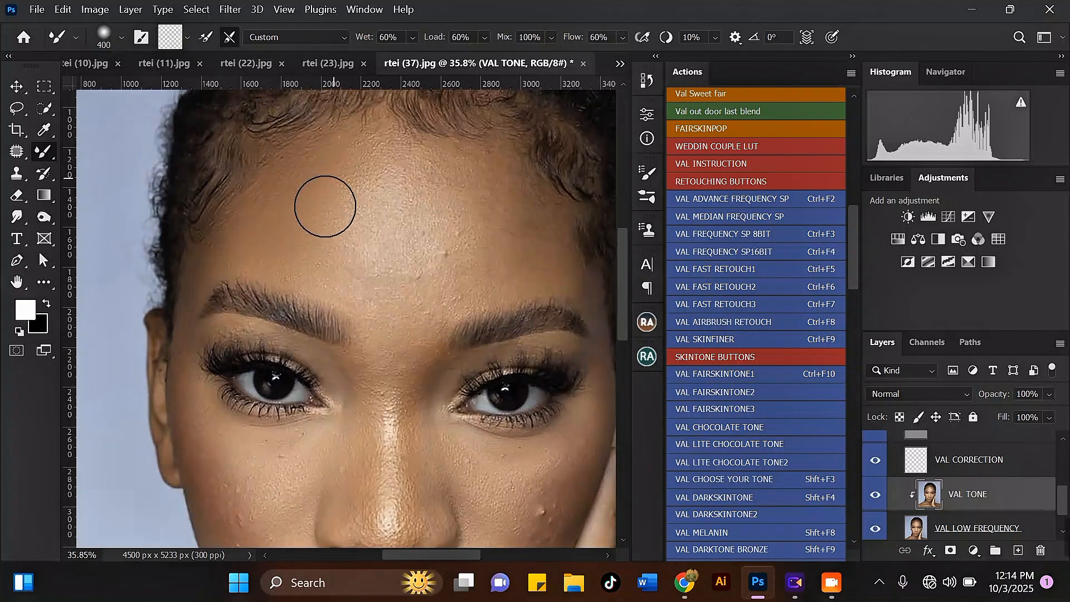
key("bracketleft")
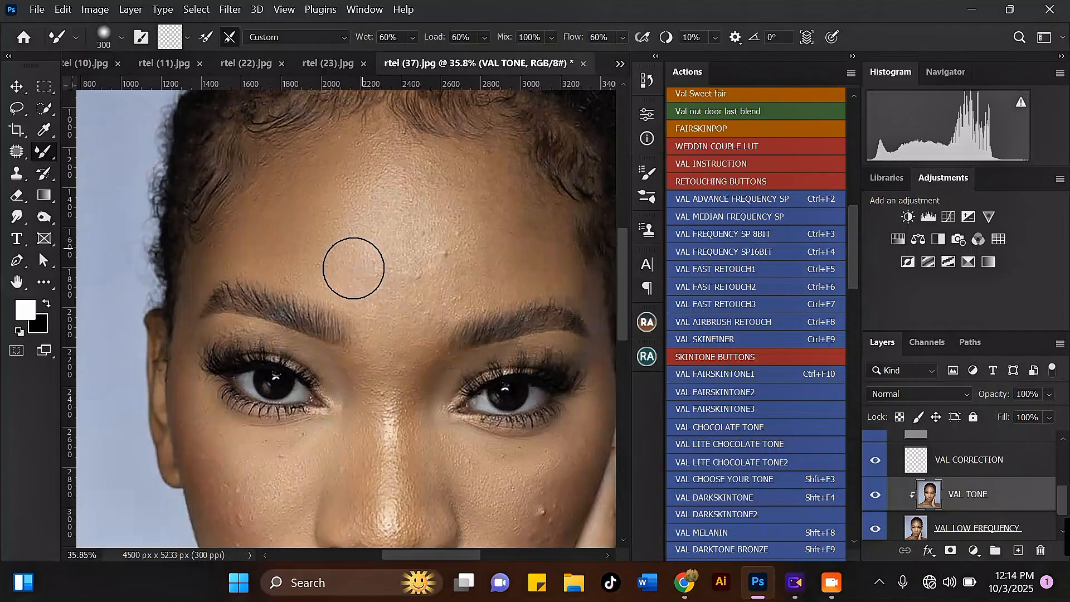
key("bracketright")
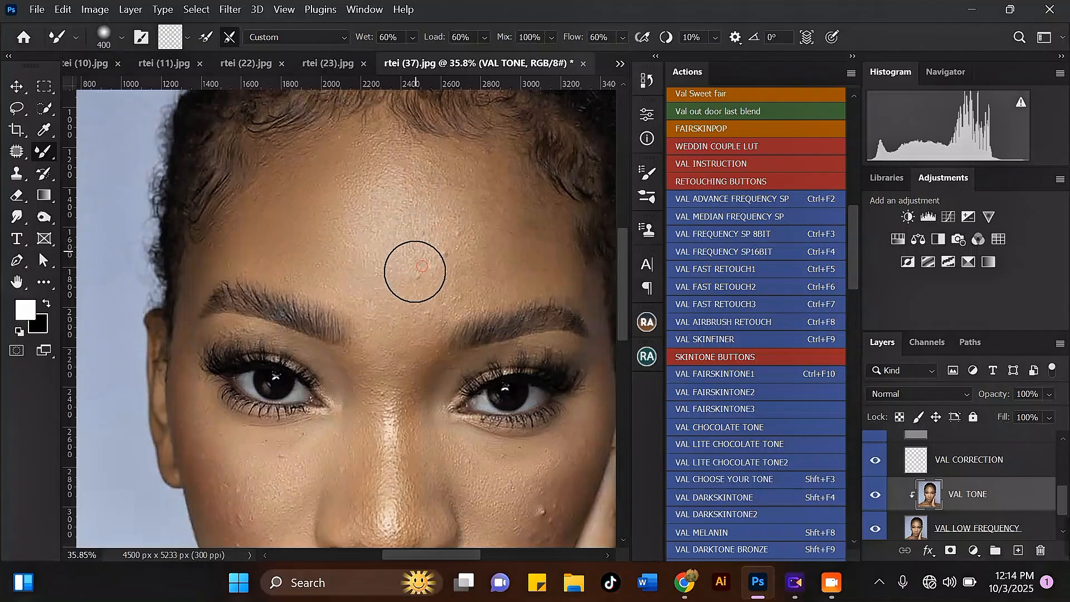
left_click_drag(447, 273, 447, 251)
mouse_move(408, 282)
left_mouse_down()
mouse_move(486, 252)
mouse_move(473, 189)
left_mouse_up()
left_click_drag(470, 150, 447, 174)
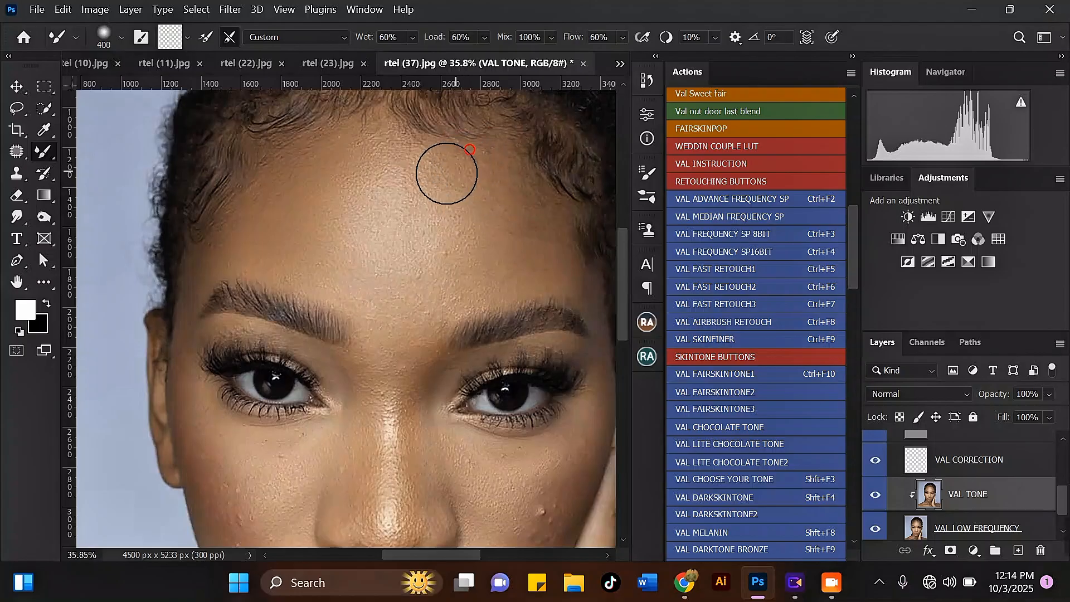
Step: Smooth the forehead from its centre to the image's right side with the Mixer Brush at sizes 500 and 400
key("bracketright")
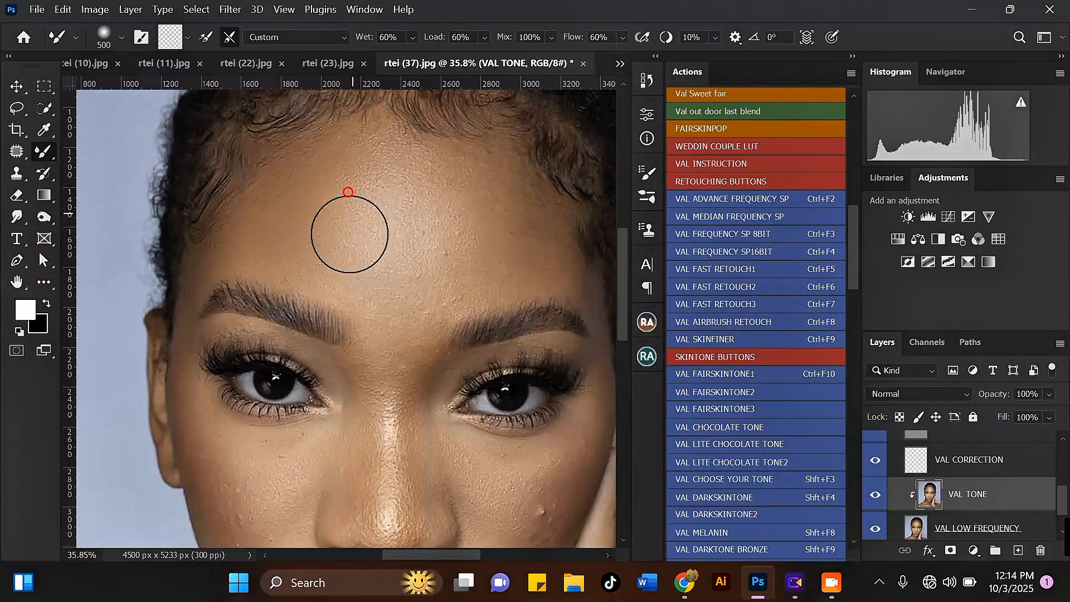
mouse_move(349, 235)
left_mouse_down()
mouse_move(353, 268)
mouse_move(398, 301)
mouse_move(418, 274)
mouse_move(437, 277)
left_mouse_up()
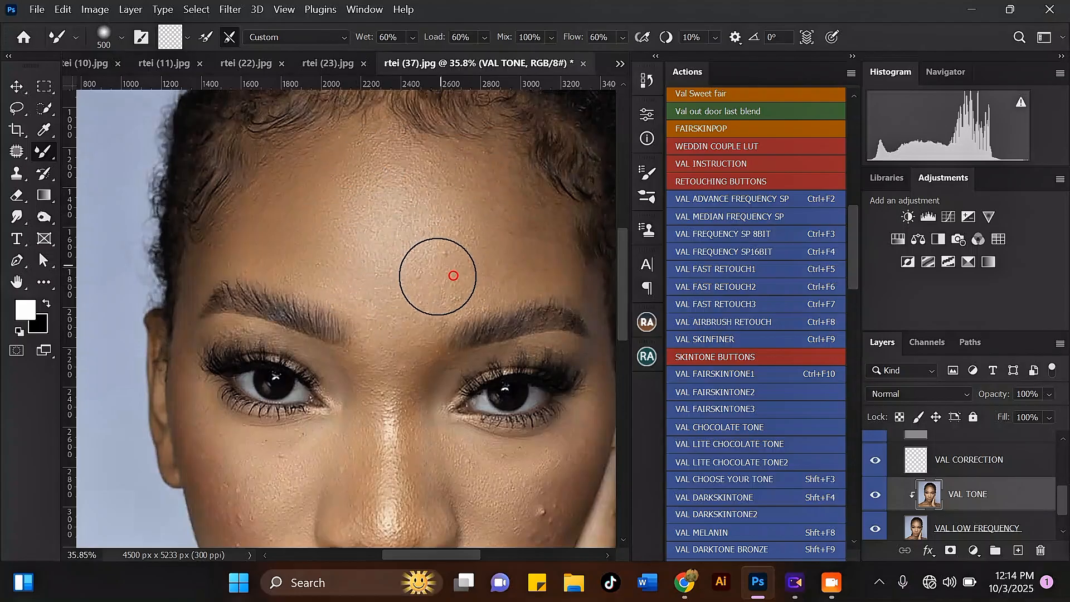
left_click_drag(478, 220, 465, 229)
key("bracketleft")
left_click_drag(519, 210, 514, 270)
left_click_drag(514, 263, 500, 242)
key("bracketright")
left_click_drag(509, 180, 416, 226)
Step: Show the Color Lookup 1 layer to check the skin blending under it, and hide it again
scroll(418, 235, "down", 3)
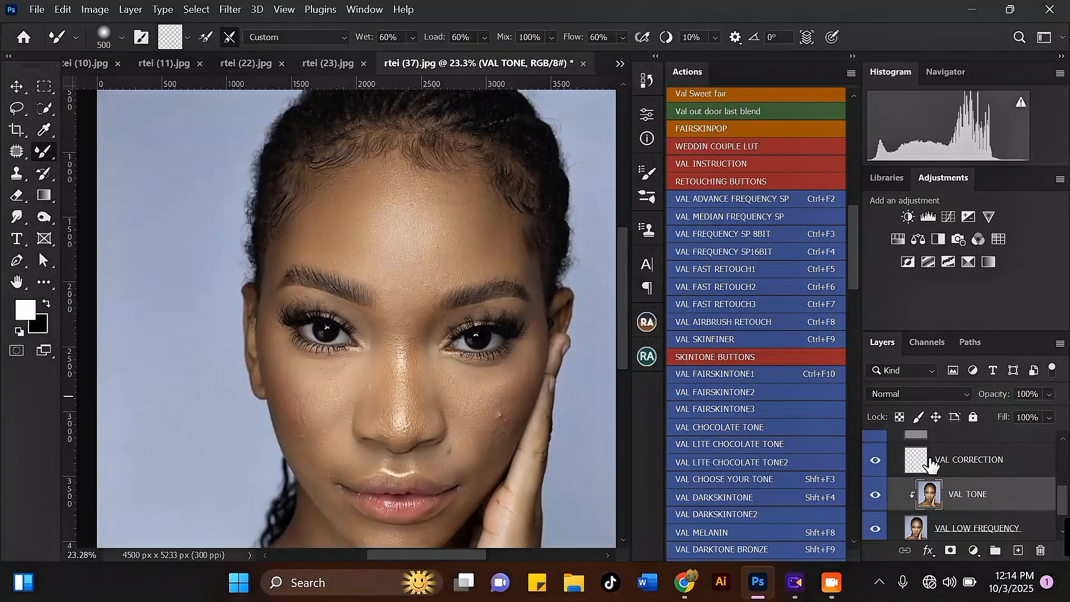
scroll(931, 462, "up", 2)
scroll(407, 284, "up", 1)
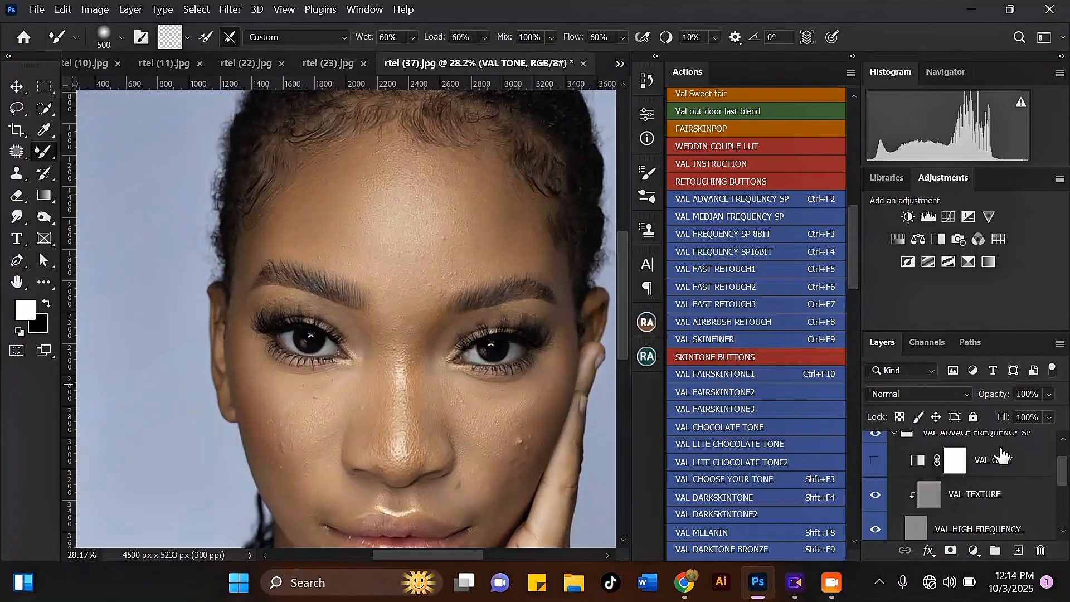
scroll(888, 486, "up", 1)
left_click(876, 448)
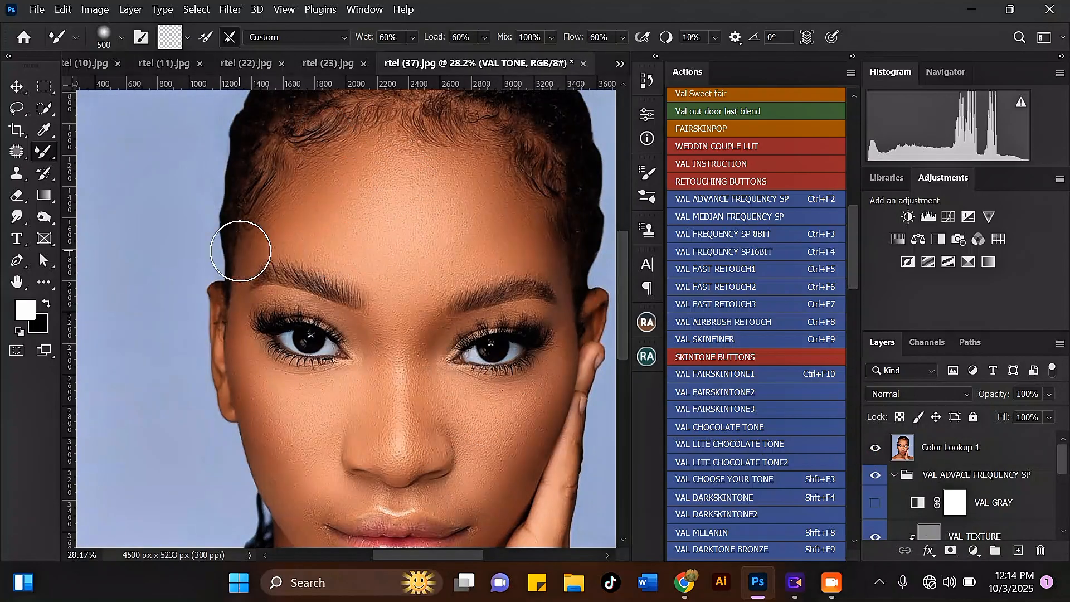
left_click(874, 449)
scroll(981, 490, "down", 3)
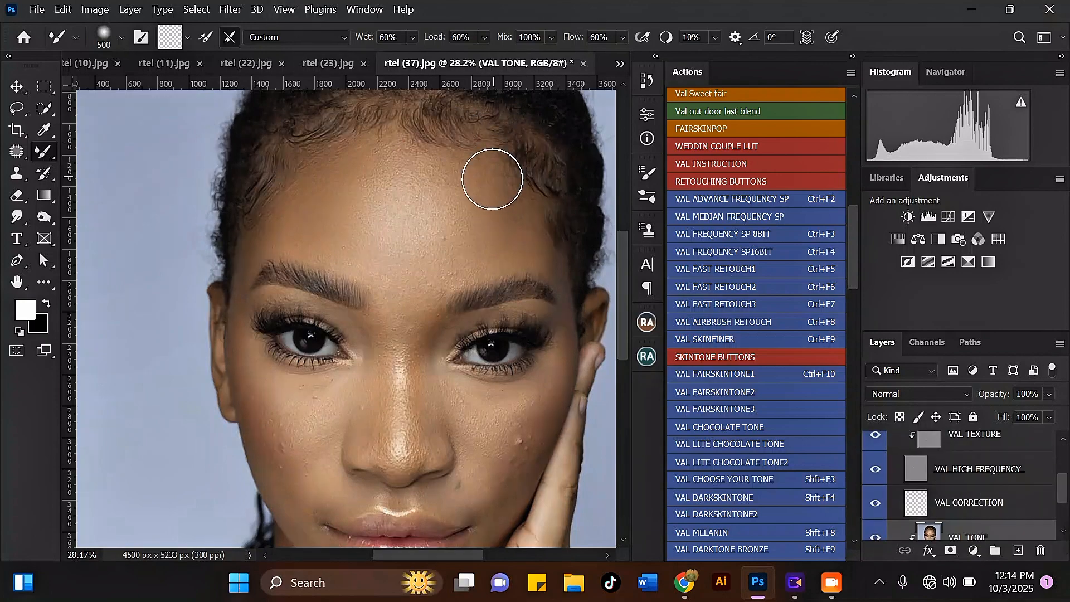
Step: Blend the skin above the outer end of the image's right eyebrow with the Mixer Brush at size 300
key("bracketright")
key("bracketright")
key("bracketright")
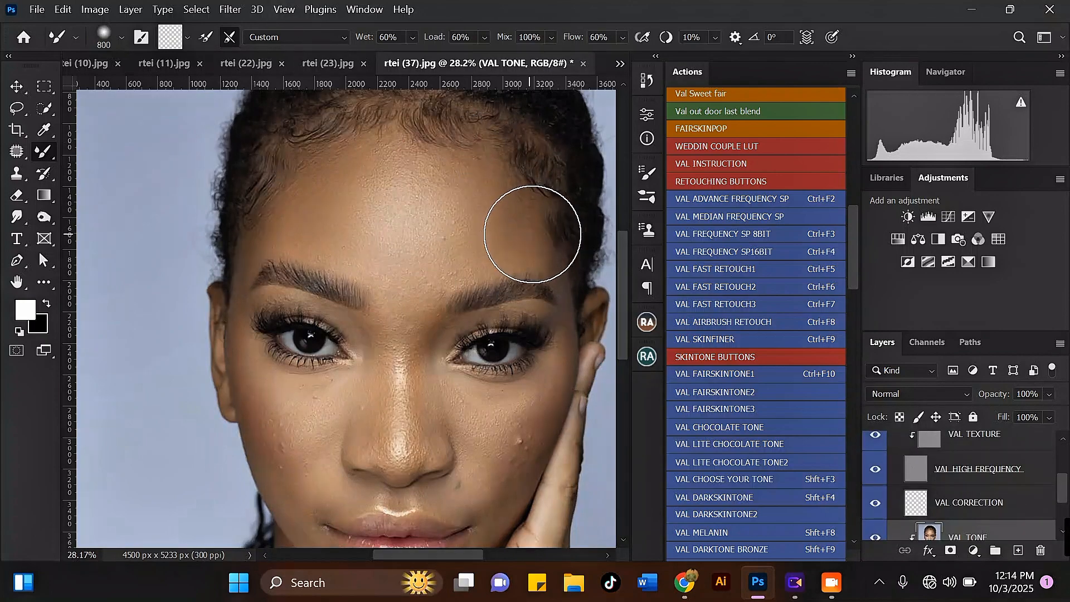
key("bracketleft")
key("bracketleft")
key("bracketleft")
key("bracketleft")
key("bracketleft")
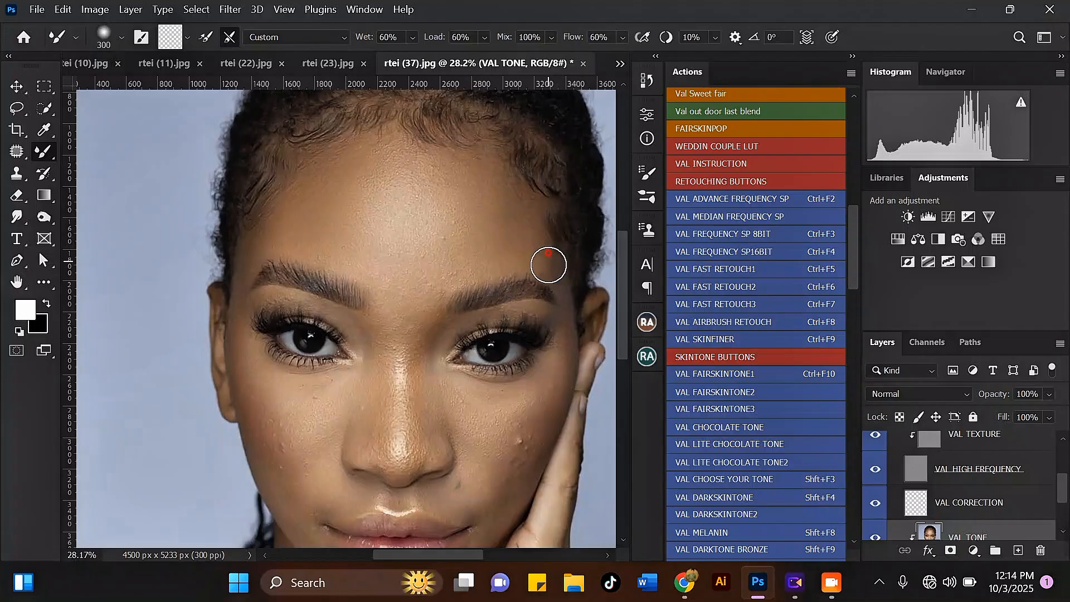
Step: Soften the tones on the image's right side of the forehead with the Mixer Brush at sizes 500 and 600
key("bracketright")
key("bracketright")
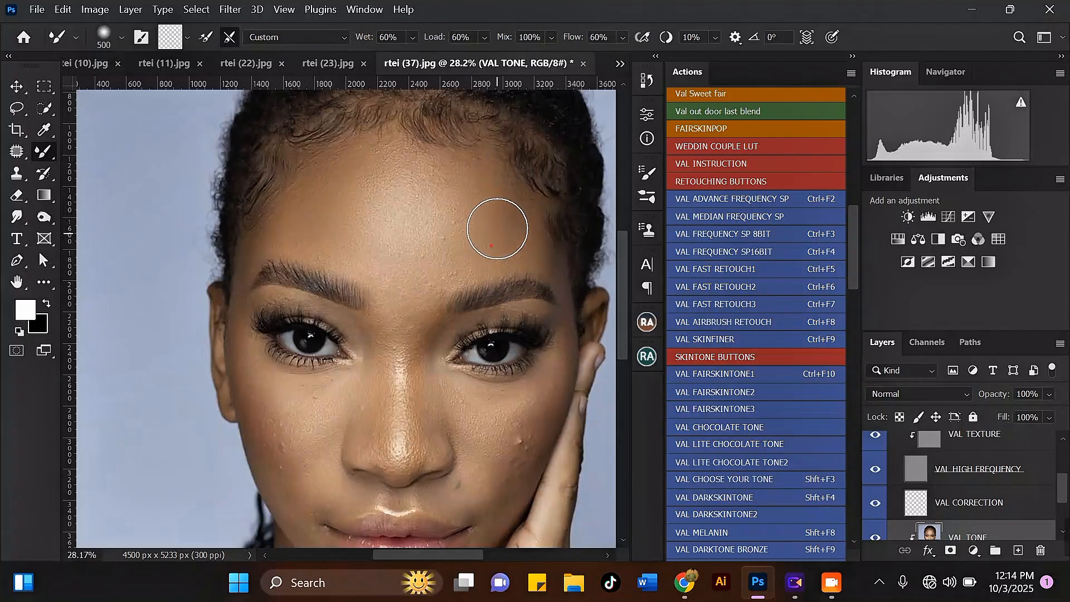
key("bracketright")
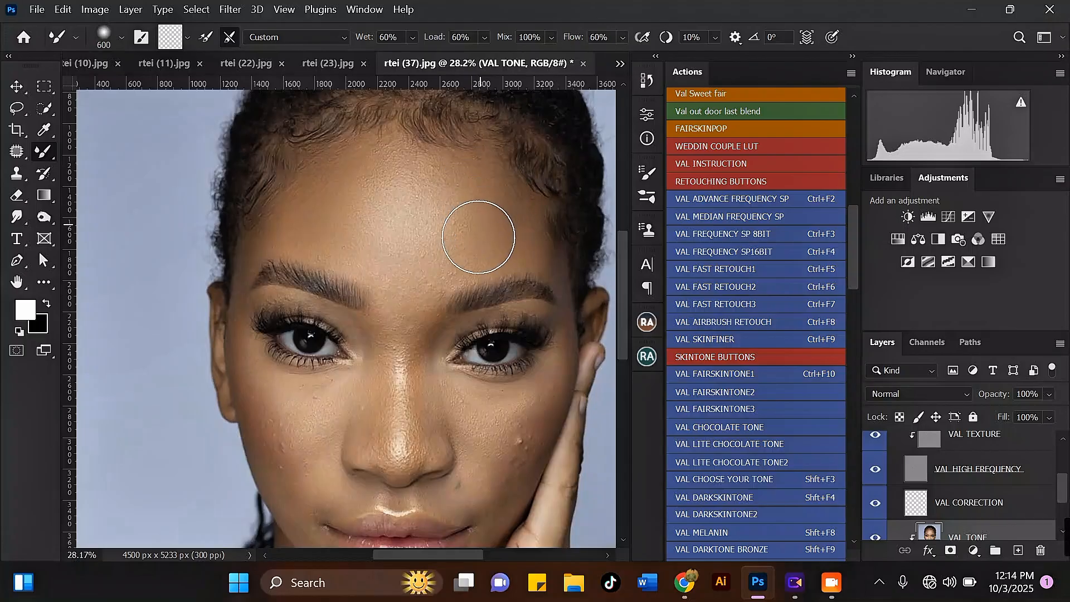
key("bracketleft")
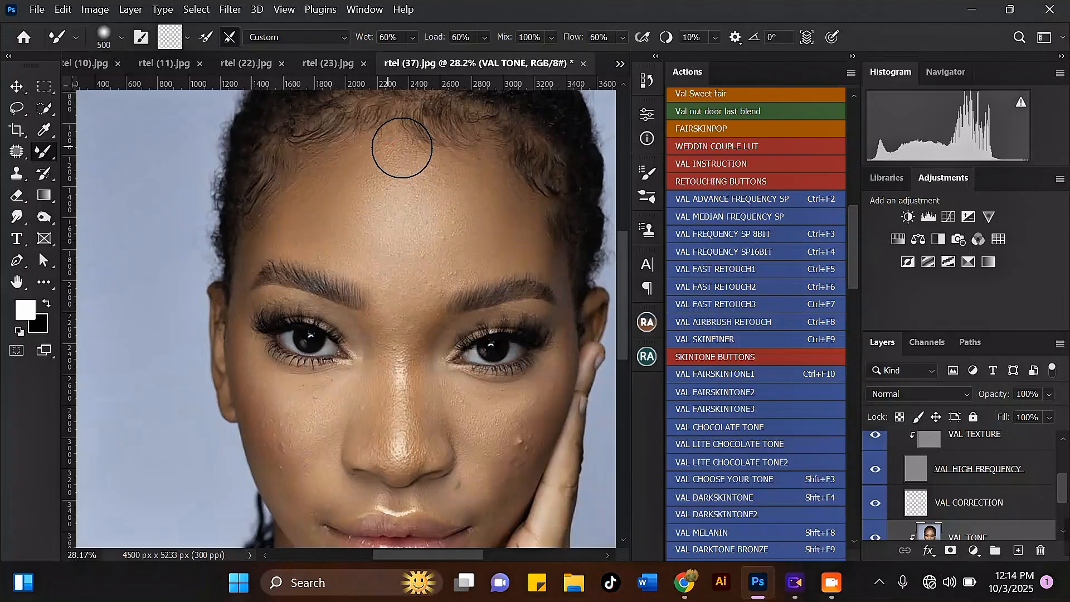
Step: Even out the central forehead highlight below the hairline on VAL TONE with the Mixer Brush at sizes 400 to 600
key("bracketright")
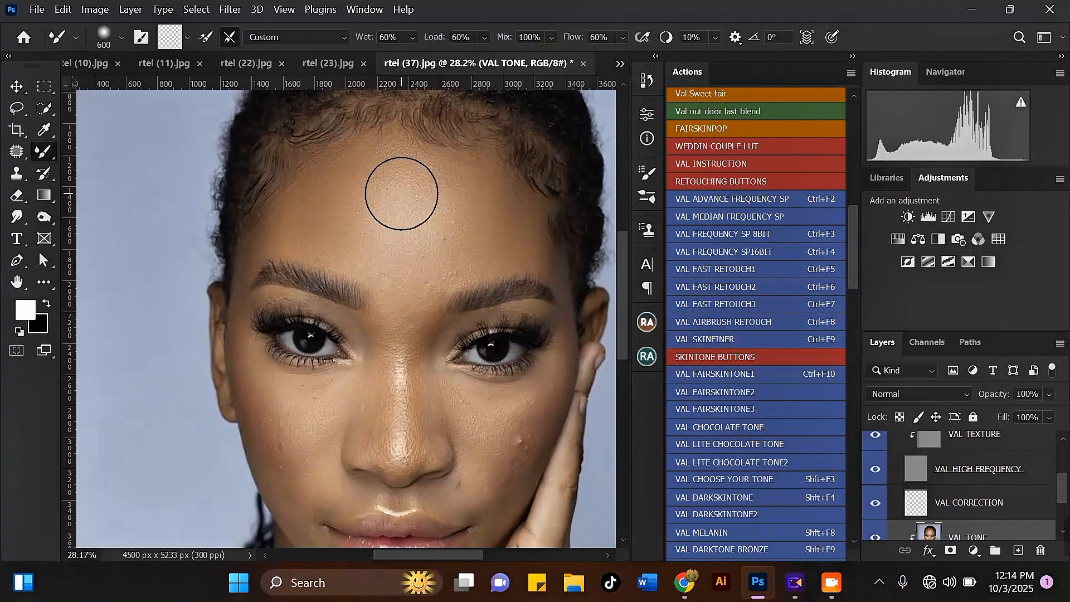
key("bracketleft")
mouse_move(374, 204)
left_mouse_down()
mouse_move(358, 227)
mouse_move(364, 195)
mouse_move(363, 240)
mouse_move(422, 257)
mouse_move(460, 250)
mouse_move(462, 197)
mouse_move(423, 186)
left_mouse_up()
key("bracketleft")
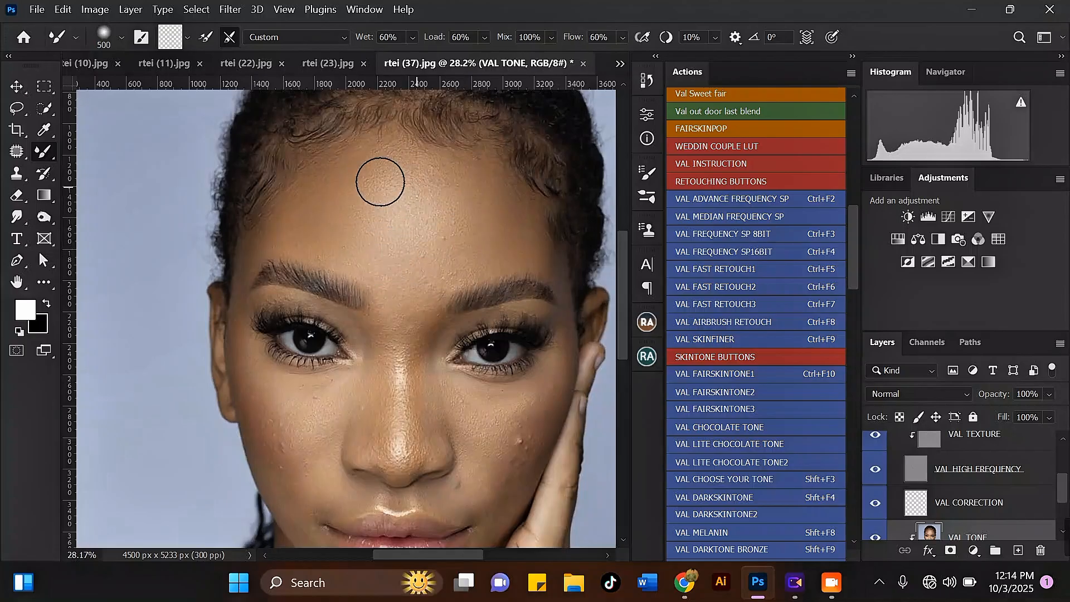
key("bracketright")
mouse_move(397, 254)
left_mouse_down()
mouse_move(415, 275)
mouse_move(459, 258)
mouse_move(447, 262)
mouse_move(459, 195)
mouse_move(490, 225)
mouse_move(472, 191)
left_mouse_up()
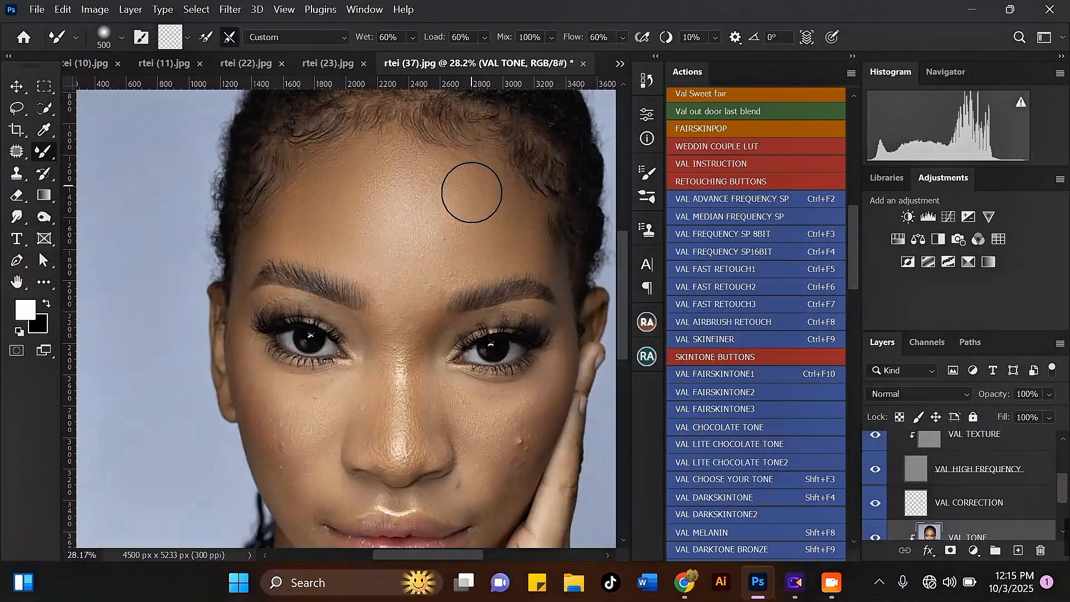
Step: Blend across the forehead from the image's right side to its left with the Mixer Brush at size 600
key("bracketleft")
key("bracketleft")
scroll(402, 172, "down", 8)
key("bracketright")
key("bracketright")
key("bracketright")
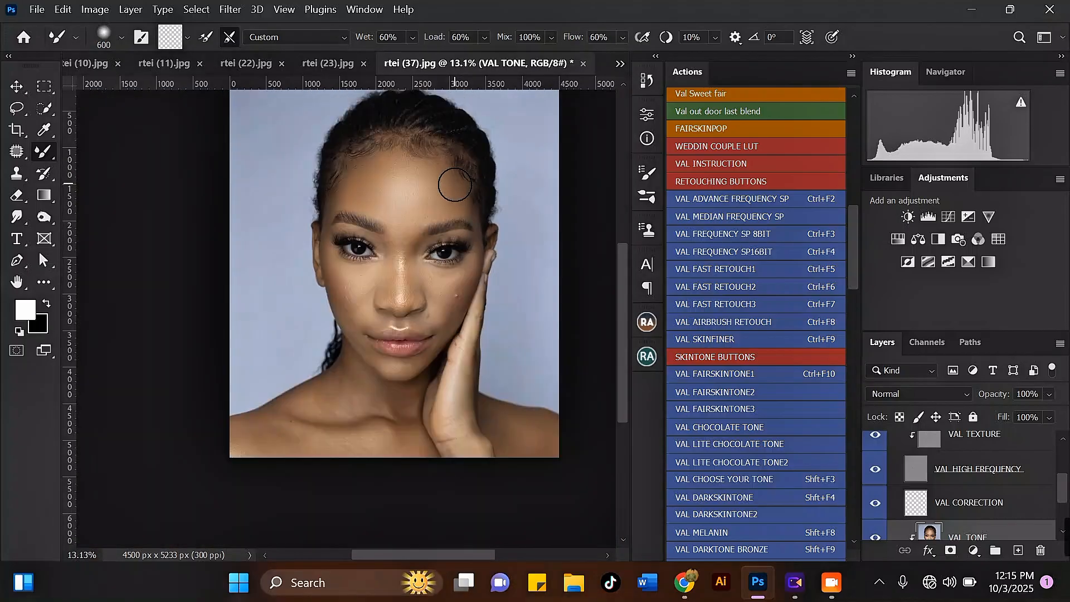
scroll(450, 185, "up", 3)
scroll(438, 199, "up", 2)
mouse_move(432, 166)
left_mouse_down()
mouse_move(410, 191)
mouse_move(378, 176)
mouse_move(321, 179)
mouse_move(319, 200)
mouse_move(296, 201)
left_mouse_up()
Step: Smooth the forehead above the image's left eyebrow and up to the hairline with Mixer Brush sizes 400 and 500
key("bracketleft")
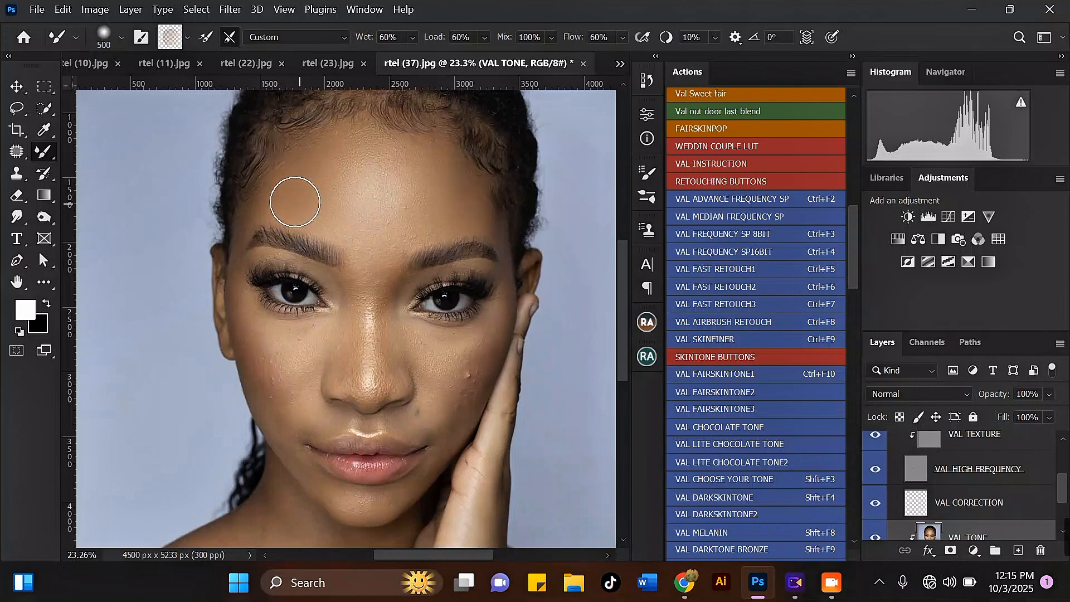
key("bracketleft")
key("bracketleft")
key("bracketright")
key("bracketright")
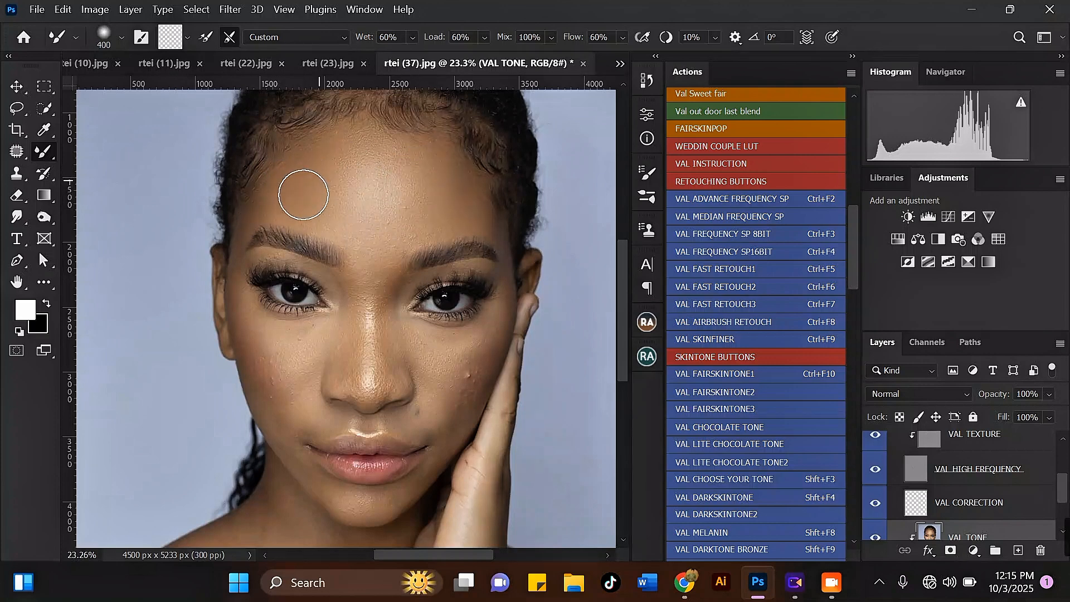
key("bracketright")
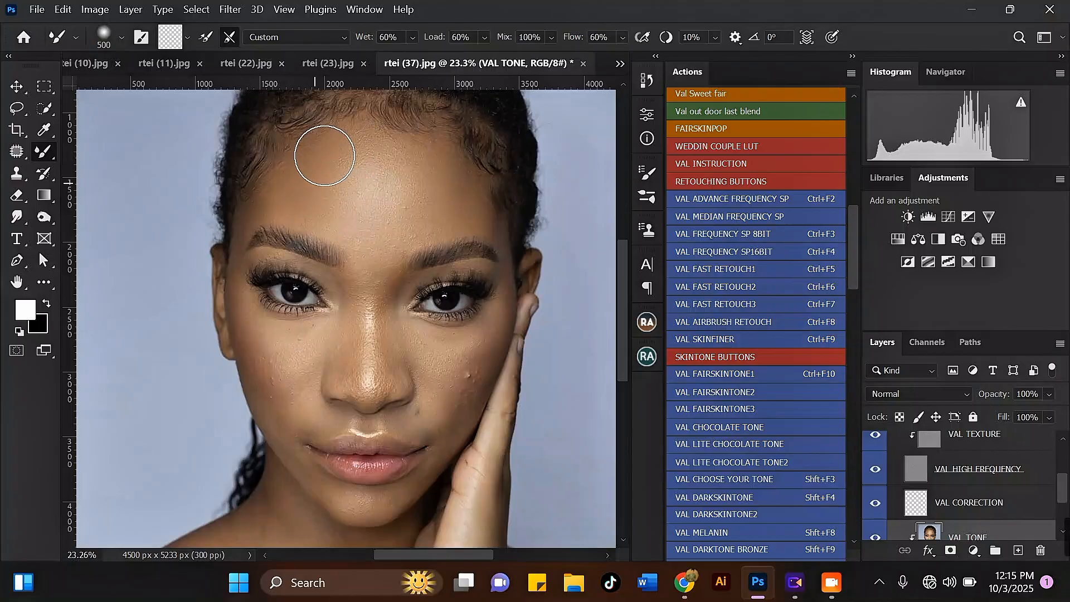
mouse_move(323, 154)
left_mouse_down()
mouse_move(366, 209)
mouse_move(417, 204)
mouse_move(416, 187)
mouse_move(357, 145)
mouse_move(330, 186)
mouse_move(350, 209)
mouse_move(419, 205)
mouse_move(385, 159)
left_mouse_up()
Step: Refine the skin at the image's right temple beside the hairline with the Mixer Brush at size 300
scroll(387, 169, "down", 1)
key("bracketleft")
key("bracketleft")
key("bracketleft")
scroll(479, 209, "up", 3)
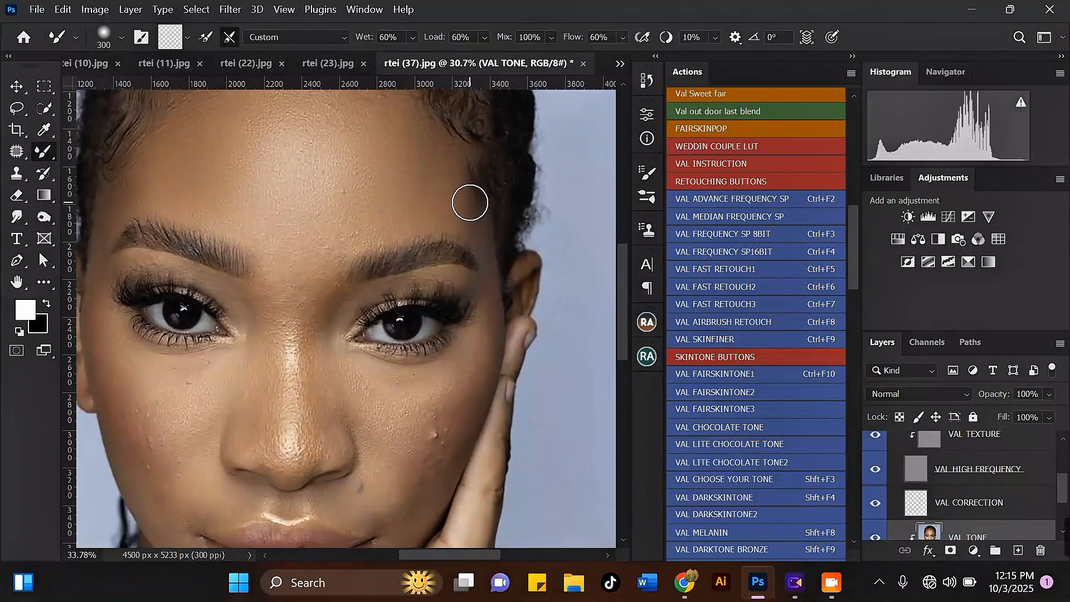
Step: Blend the skin between the eyebrows on VAL TONE with the Mixer Brush at size 400
scroll(381, 158, "down", 2)
scroll(338, 202, "down", 2)
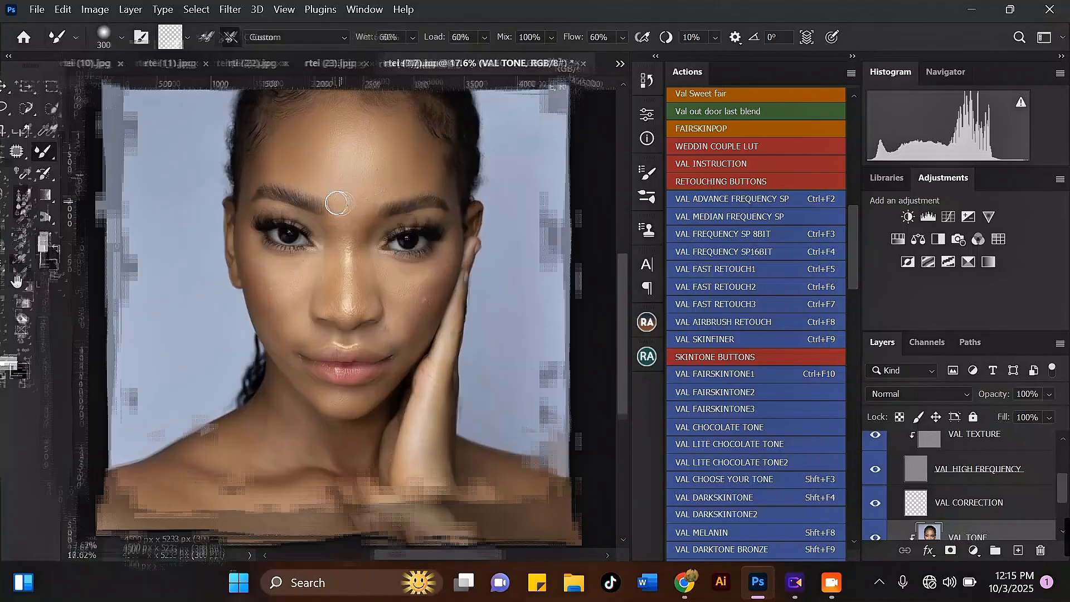
scroll(338, 203, "up", 2)
key("bracketright")
key("bracketright")
scroll(360, 205, "up", 3)
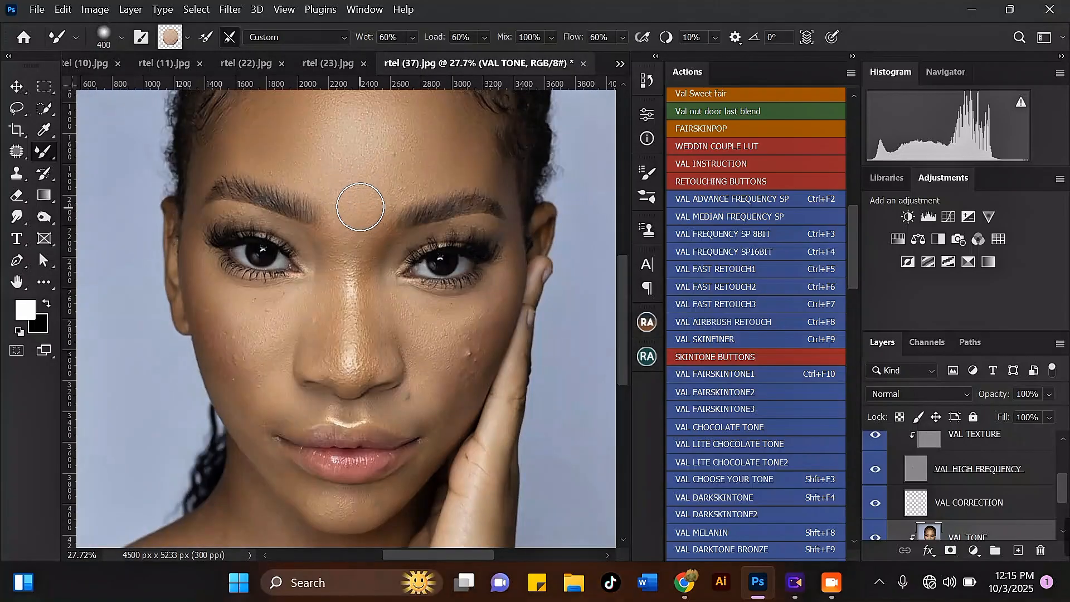
scroll(357, 206, "down", 2)
scroll(334, 133, "up", 1)
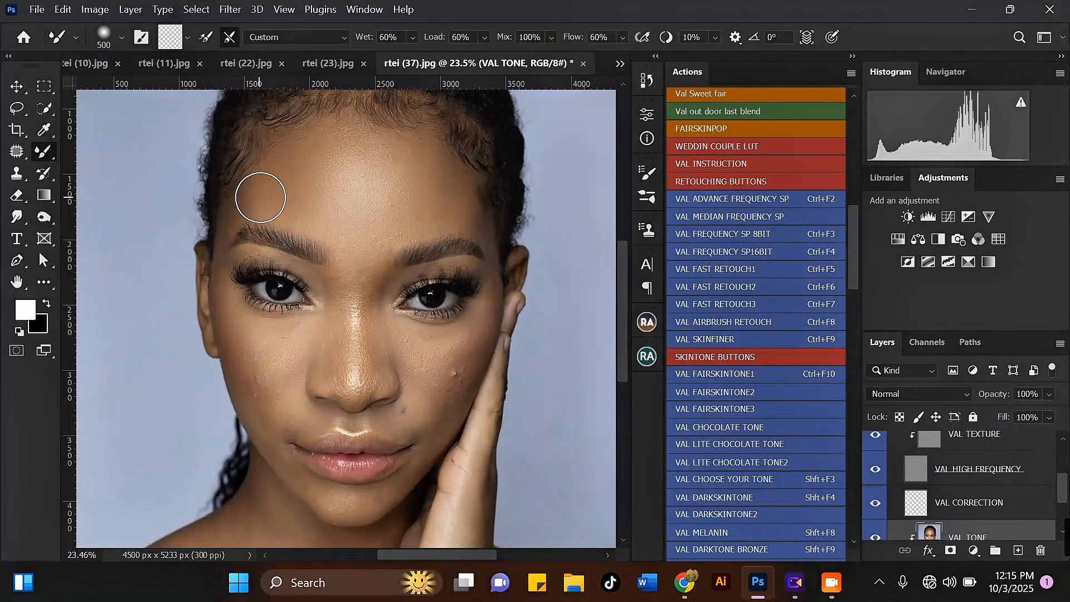
Step: Blend the forehead again from the image's left side through its centre with Mixer Brush sizes 400, 600 and 500
key("bracketleft")
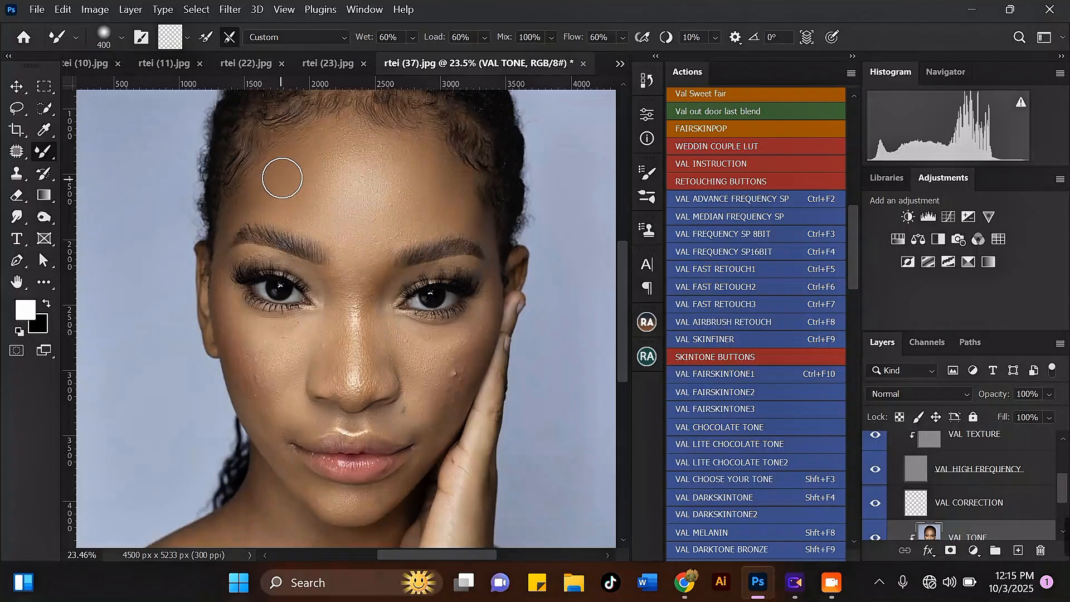
key("bracketright")
key("bracketright")
scroll(371, 144, "up", 1)
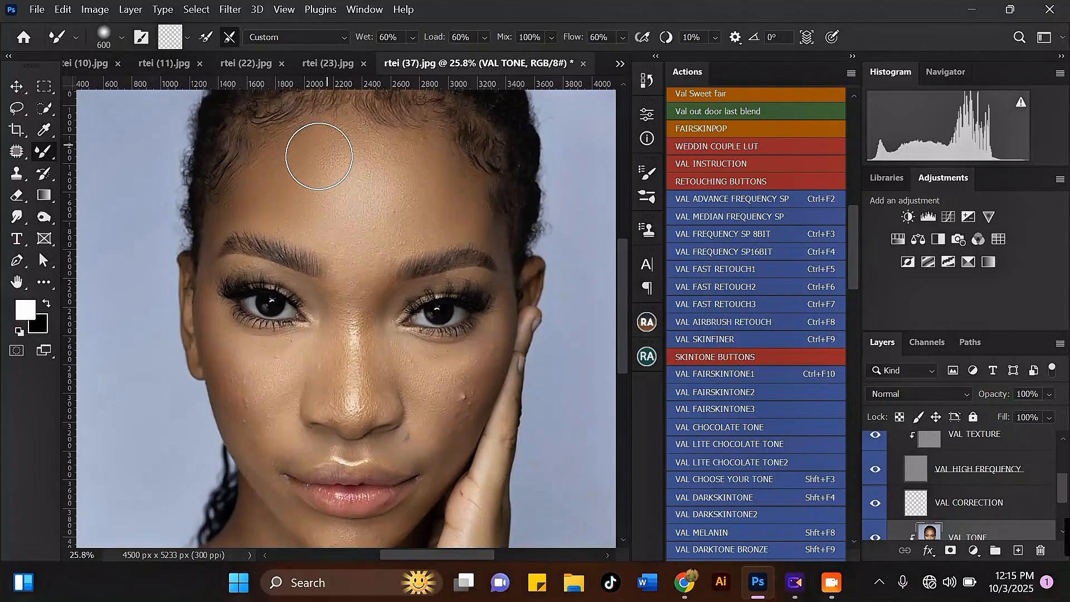
mouse_move(334, 186)
left_mouse_down()
mouse_move(340, 207)
mouse_move(397, 200)
left_mouse_up()
key("bracketleft")
left_click_drag(409, 160, 413, 199)
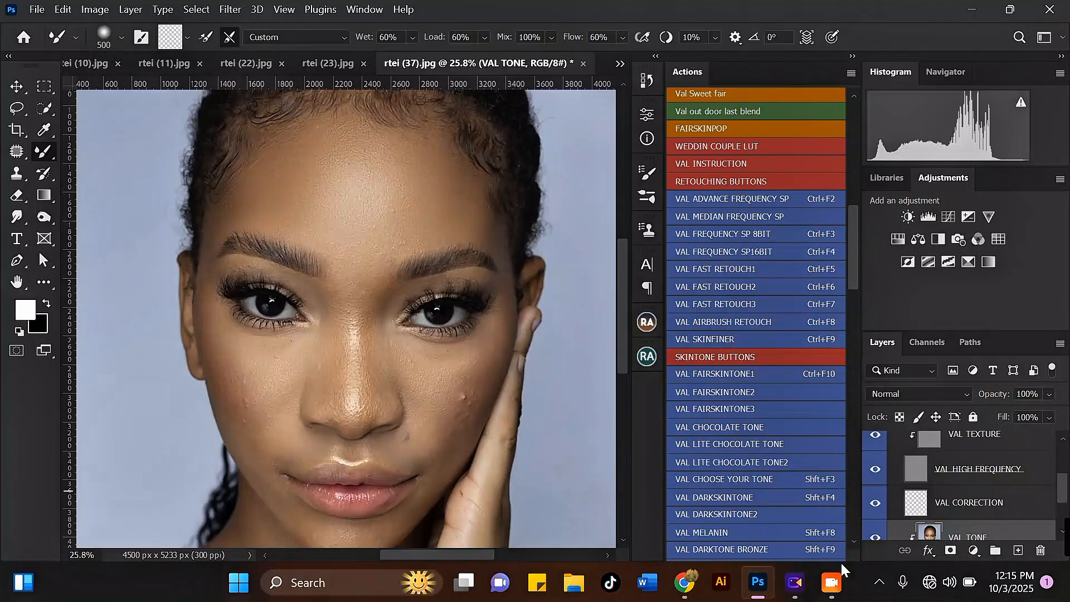
Step: Toggle the visibility of the VAL ADVACE FREQUENCY SP group to compare the forehead before and after blending
scroll(892, 485, "up", 2)
left_click(875, 443)
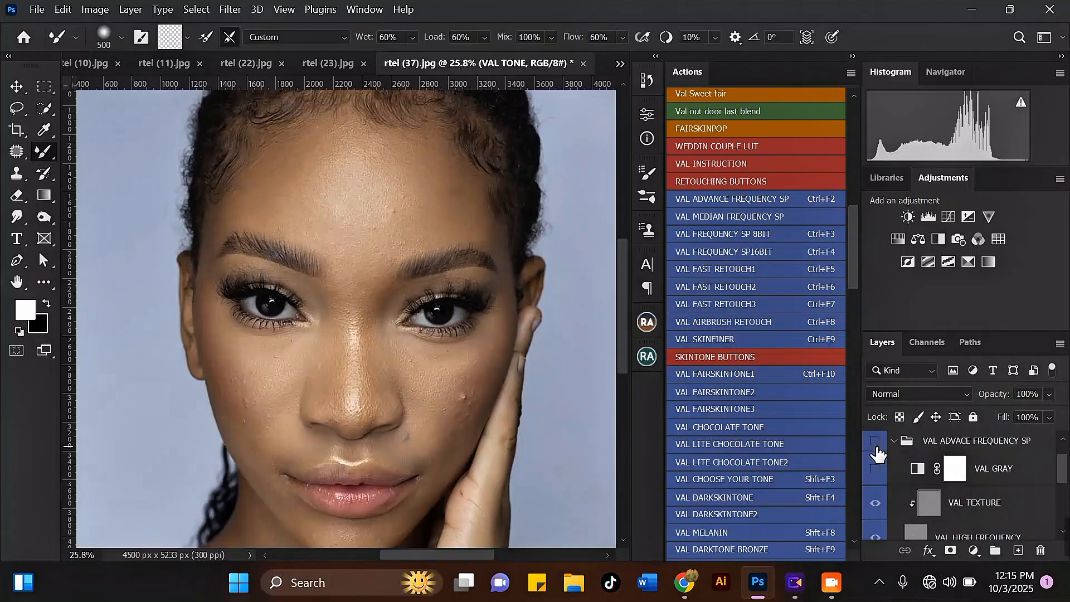
left_click(876, 445)
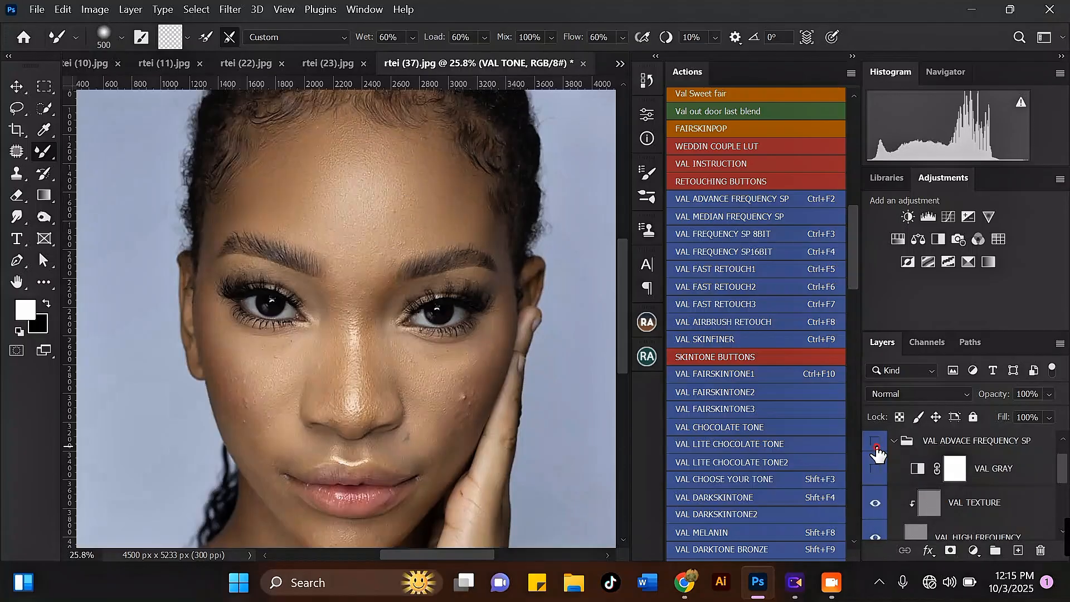
left_click(877, 449)
left_click(876, 446)
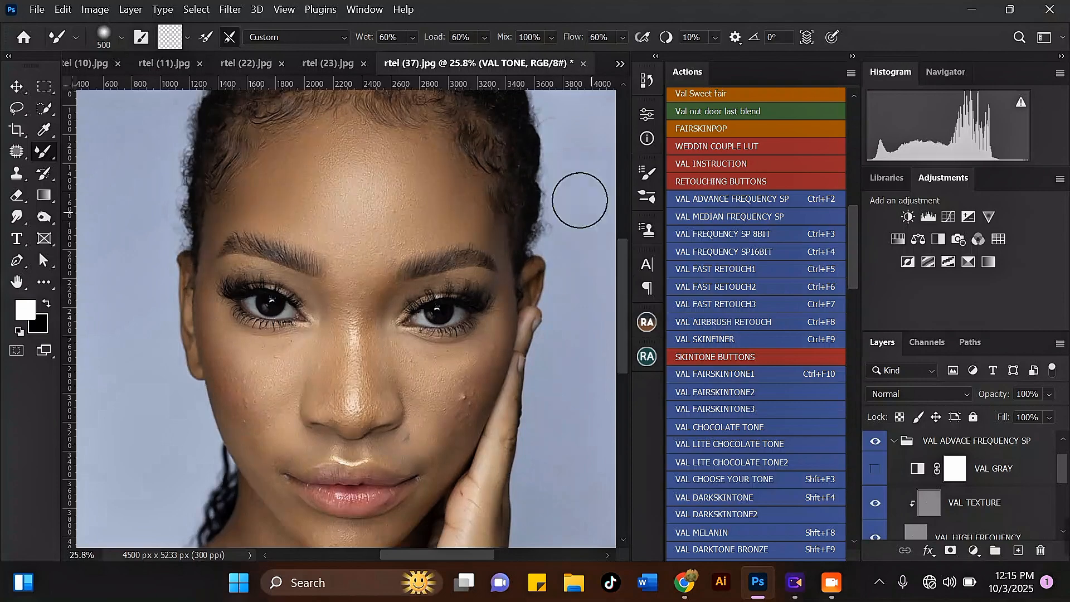
Step: Refine the forehead skin above the brow at the image's right with Mixer Brush sizes 300 and 400
key("bracketleft")
key("bracketleft")
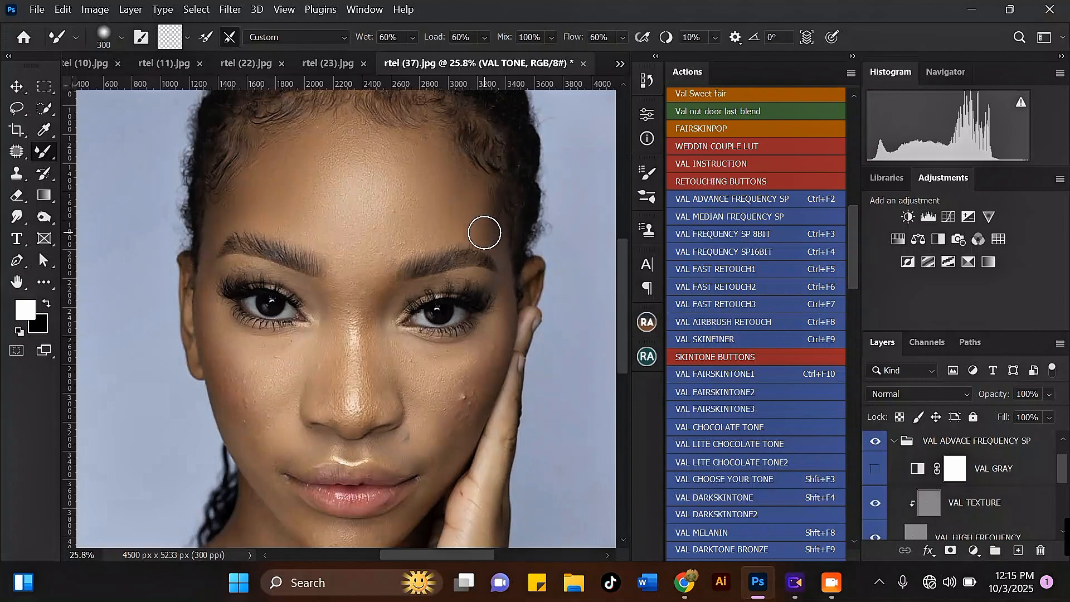
key("bracketright")
key("bracketright")
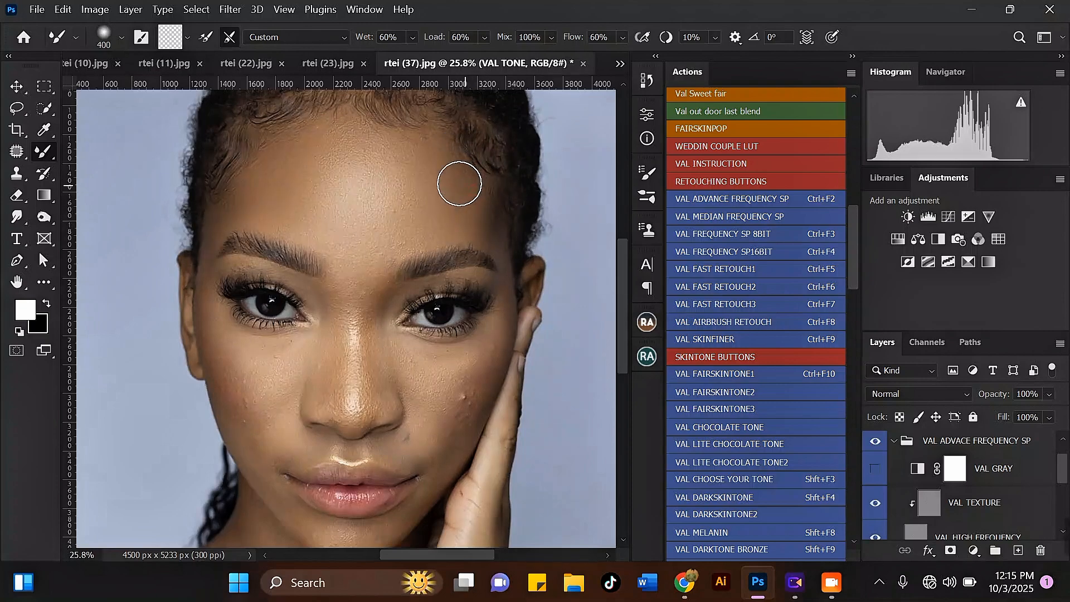
Step: Blend the outer cheek beside the ear at the image's left with the Mixer Brush at size 300
scroll(459, 179, "down", 2)
key("bracketleft")
key("bracketleft")
key("bracketleft")
scroll(287, 226, "up", 2)
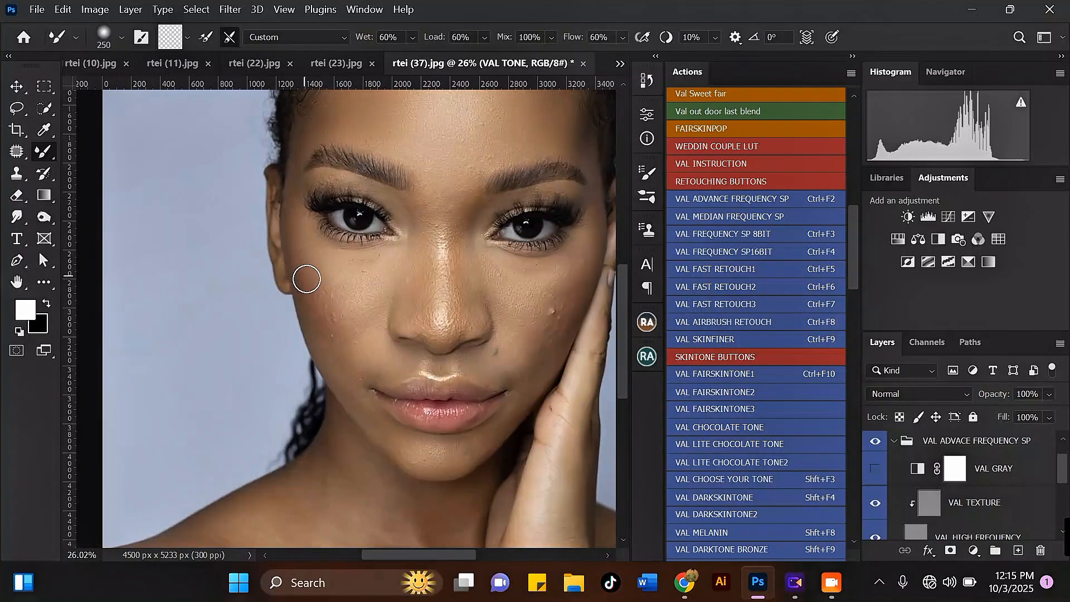
key("bracketright")
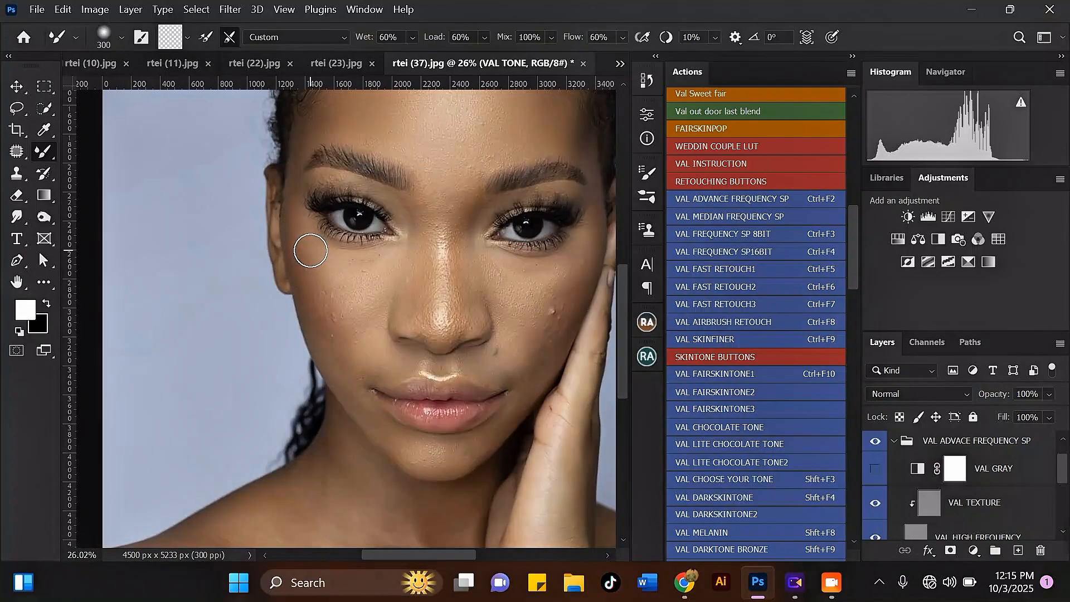
key("bracketleft")
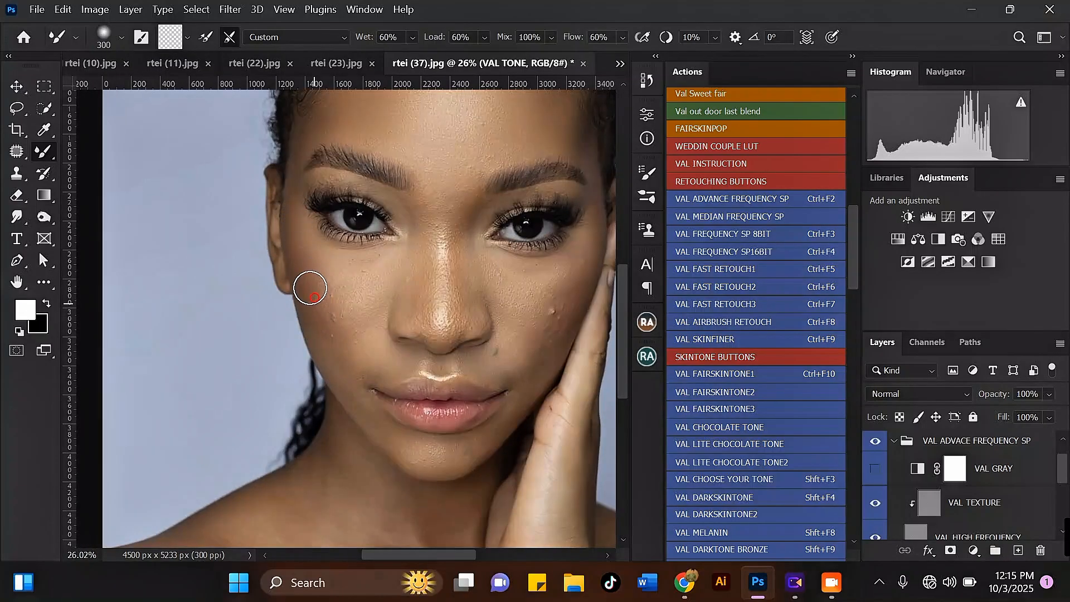
left_click_drag(309, 287, 329, 328)
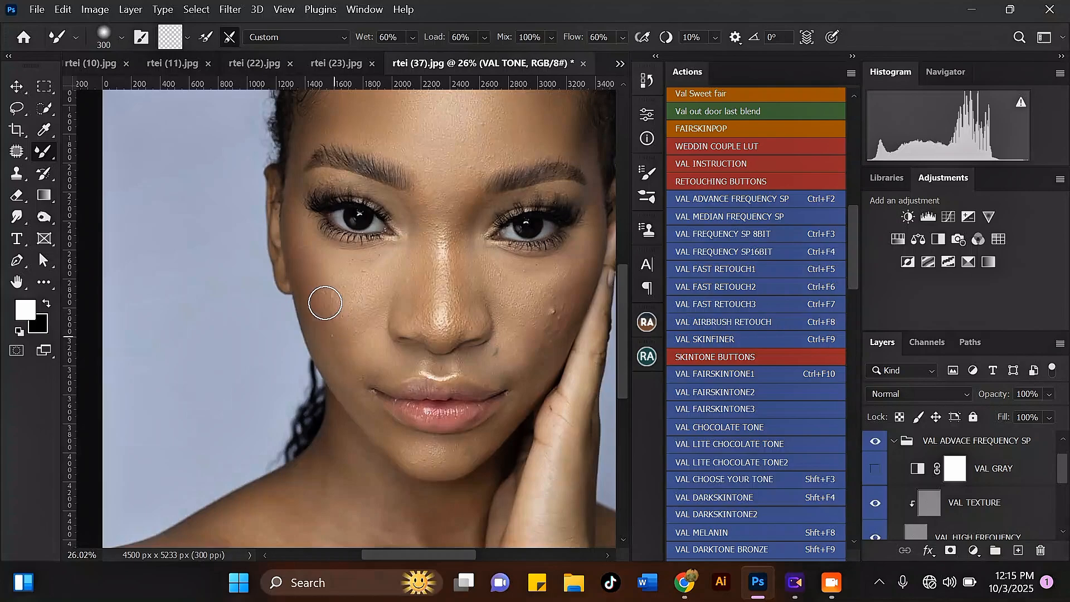
left_click_drag(321, 292, 344, 361)
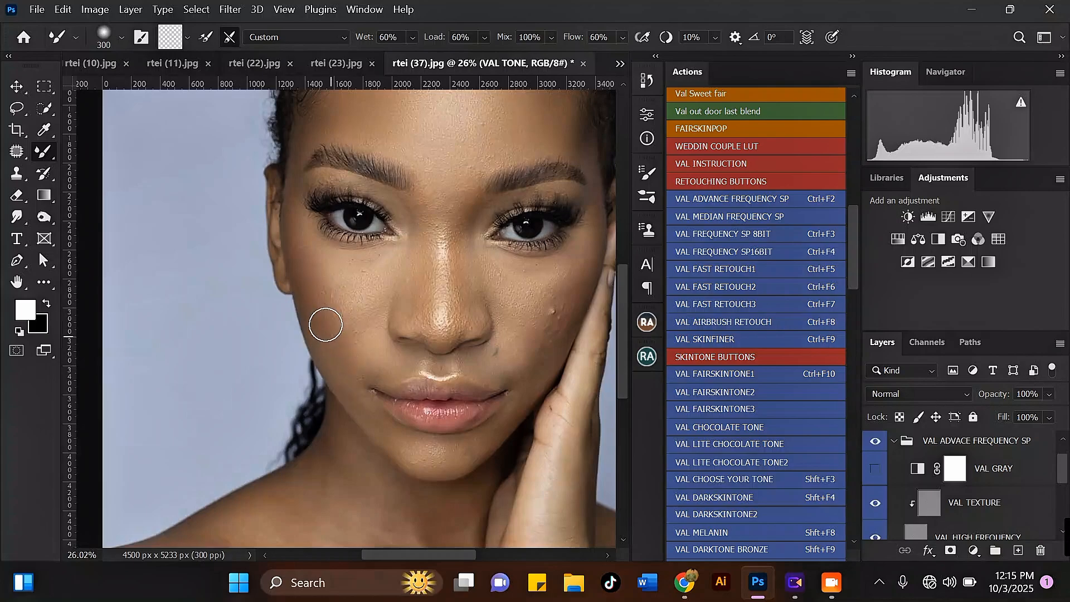
Step: Blend the lower cheek towards the mouth corner at the image's left with Mixer Brush sizes 300 and 200
key("bracketright")
left_click_drag(329, 302, 344, 344)
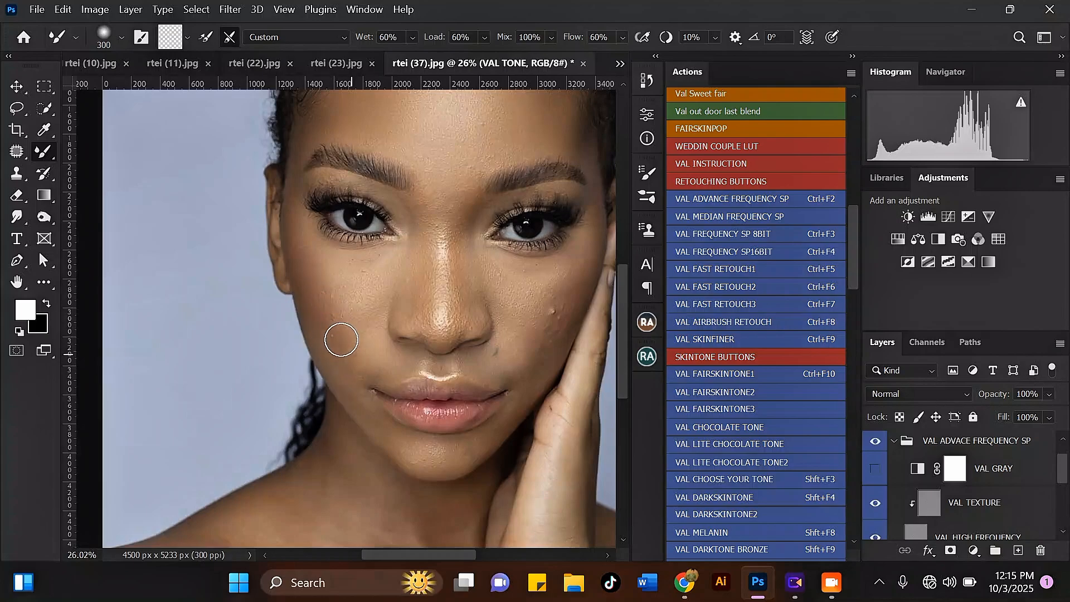
key("bracketleft")
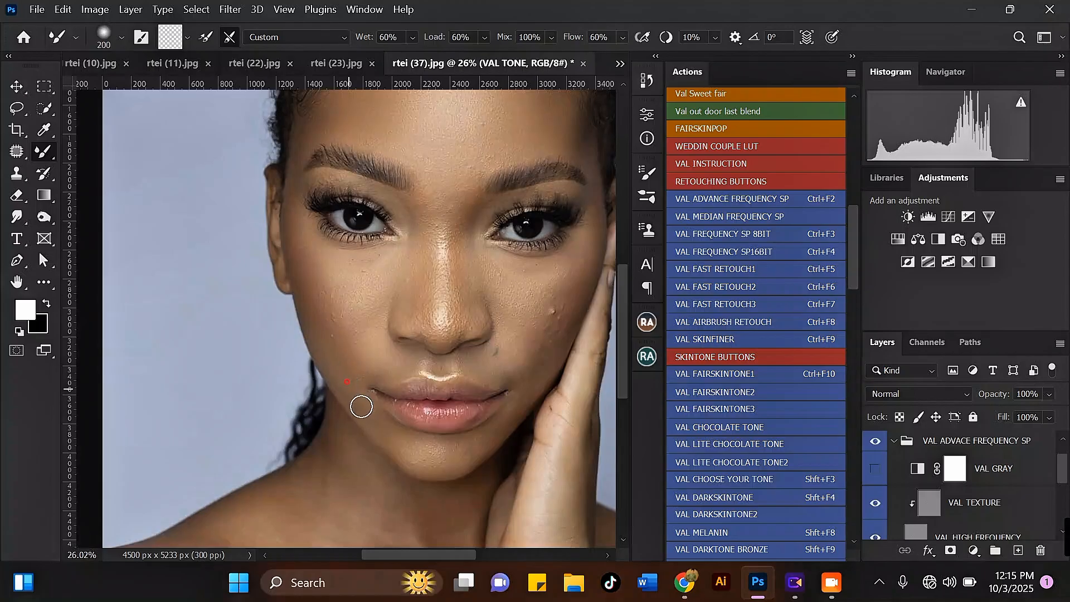
key("bracketright")
key("bracketright")
left_click_drag(368, 346, 374, 359)
Step: Smooth the side of the nose at the image's left with Mixer Brush sizes 250 and 200
scroll(356, 307, "down", 2)
scroll(348, 232, "up", 3)
key("bracketleft")
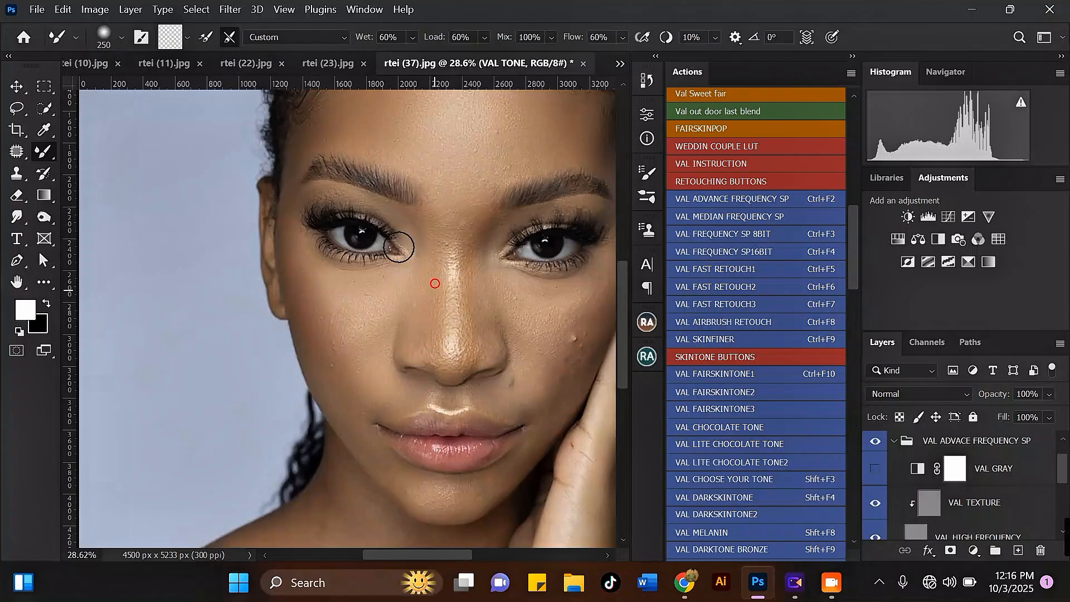
key("bracketright")
key("bracketright")
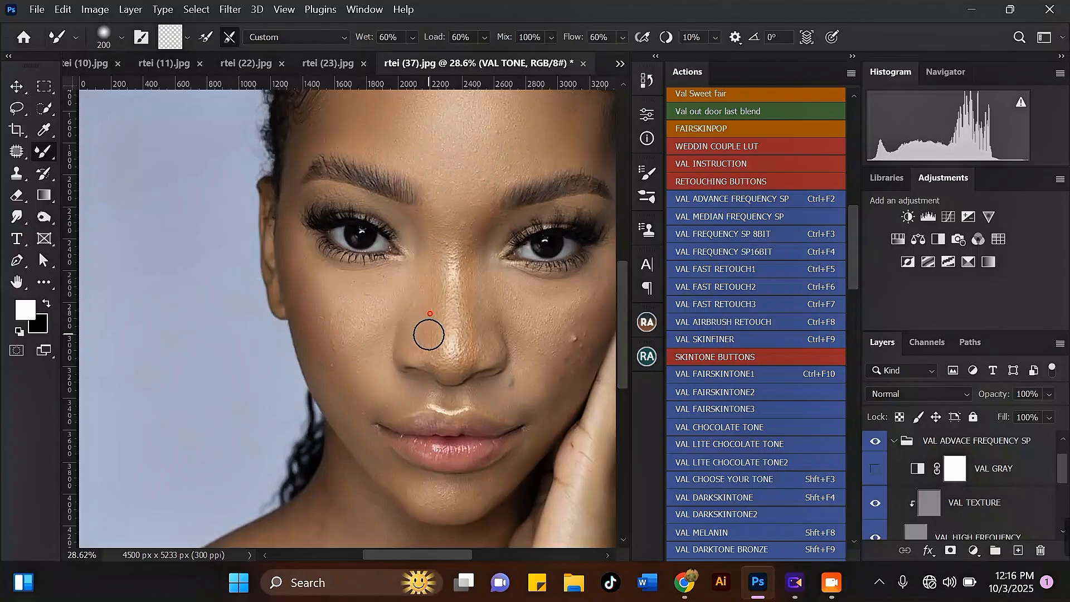
left_click_drag(430, 334, 435, 271)
key("bracketleft")
key("bracketleft")
scroll(466, 226, "down", 2)
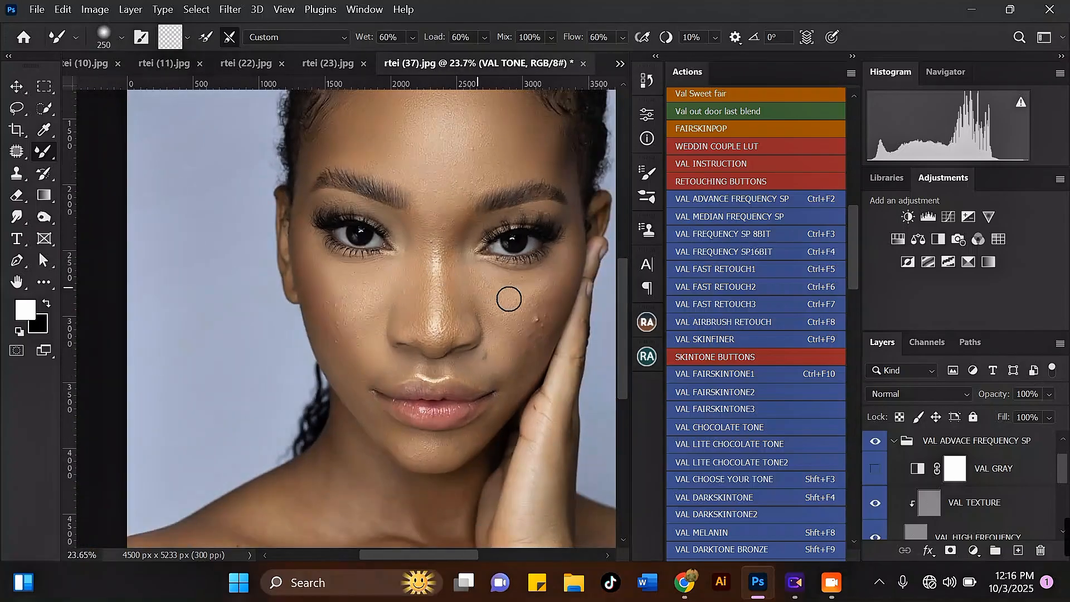
Step: Blend the nose and its bridge between the eyes on VAL TONE with Mixer Brush sizes 200 and 250
scroll(490, 279, "up", 5)
key("bracketleft")
left_click_drag(441, 351, 438, 319)
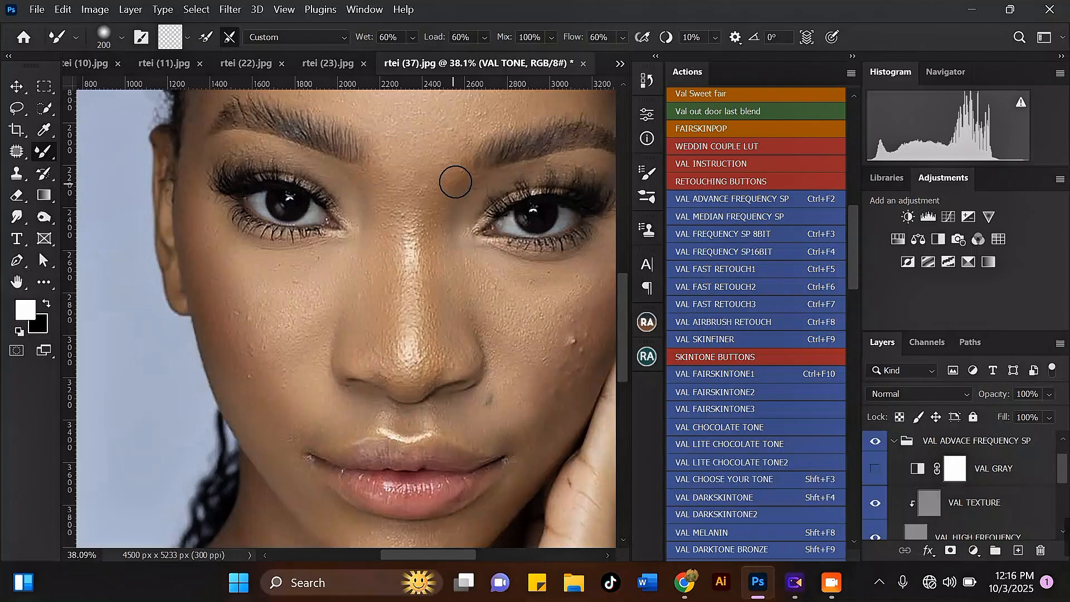
key("bracketright")
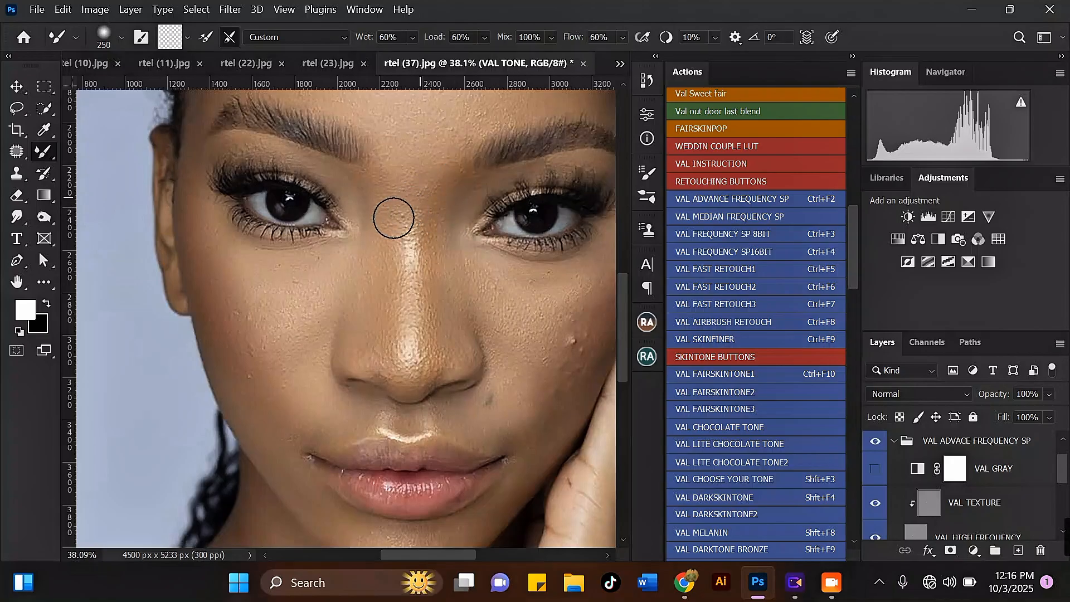
key("[")
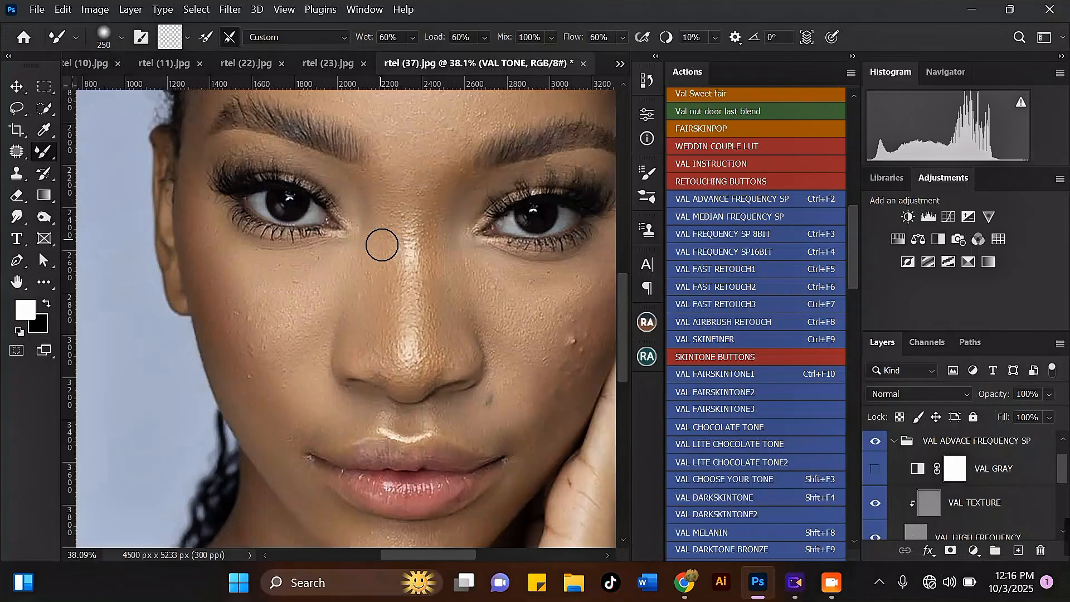
Step: Smooth the lower nose across to its highlight with the Mixer Brush at size 200
scroll(408, 277, "down", 3)
scroll(406, 325, "up", 3)
mouse_move(375, 316)
left_mouse_down()
mouse_move(435, 324)
mouse_move(437, 342)
mouse_move(423, 280)
mouse_move(408, 336)
mouse_move(416, 306)
left_mouse_up()
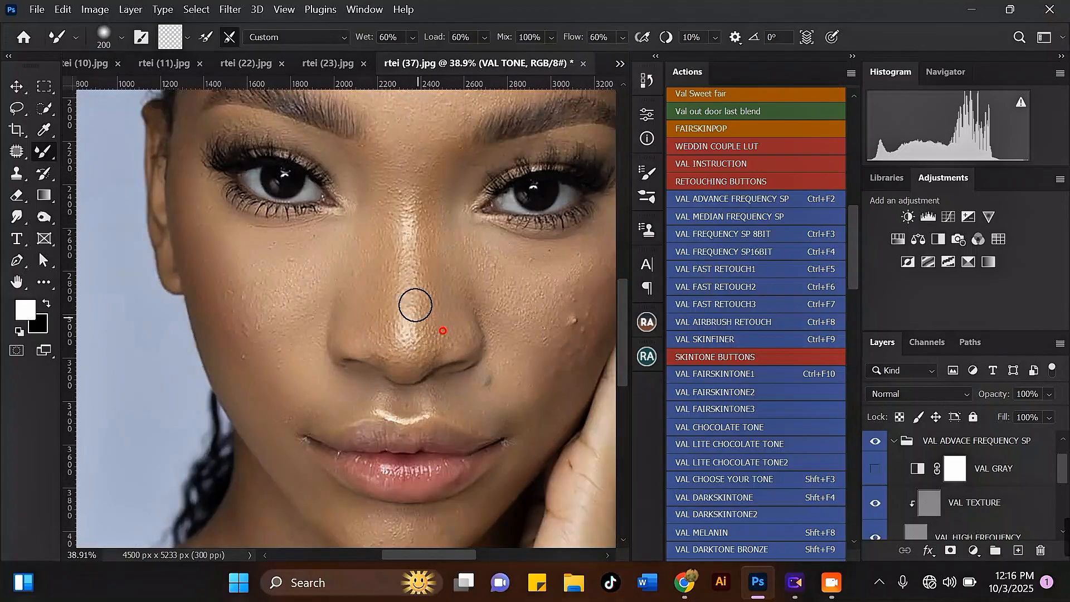
Step: Blend the cheek between the nose and the jaw at the image's left with the Mixer Brush
scroll(260, 279, "down", 3)
scroll(260, 279, "up", 2)
key("bracketright")
key("bracketright")
mouse_move(327, 355)
left_mouse_down()
mouse_move(341, 378)
mouse_move(332, 366)
left_mouse_up()
scroll(337, 340, "down", 3)
scroll(316, 320, "up", 2)
mouse_move(316, 321)
left_mouse_down()
mouse_move(330, 350)
mouse_move(303, 345)
mouse_move(326, 386)
mouse_move(317, 329)
left_mouse_up()
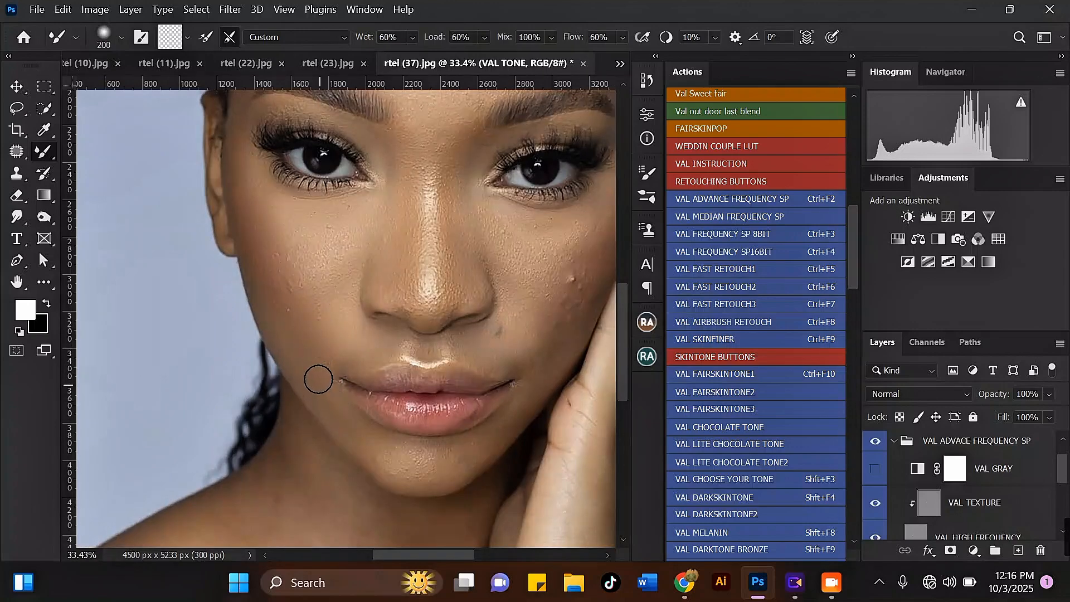
Step: Even out the middle of the cheek at the image's left with Mixer Brush sizes 300 and 250
key("]")
mouse_move(304, 296)
left_mouse_down()
mouse_move(325, 280)
mouse_move(314, 305)
mouse_move(322, 332)
left_mouse_up()
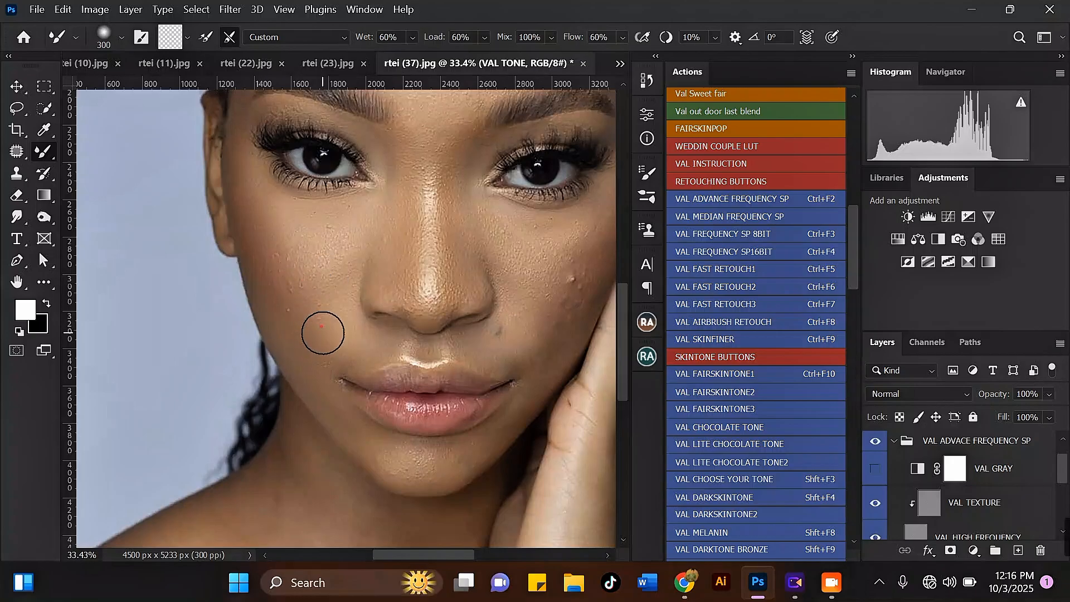
key("[")
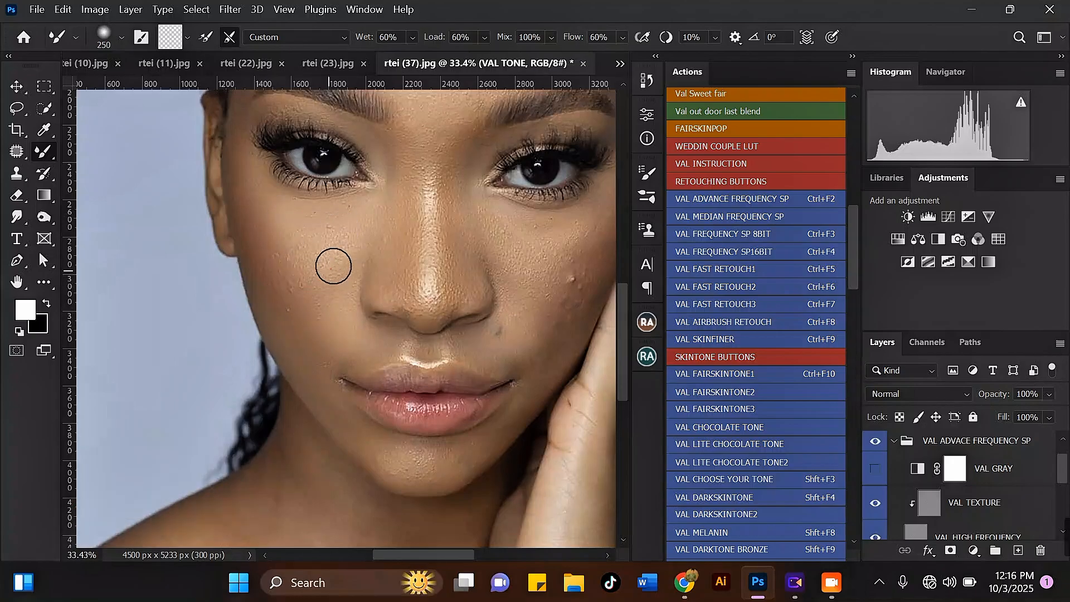
key("]")
mouse_move(302, 280)
left_mouse_down()
mouse_move(310, 336)
mouse_move(325, 326)
mouse_move(313, 354)
mouse_move(320, 320)
mouse_move(337, 332)
mouse_move(315, 300)
left_mouse_up()
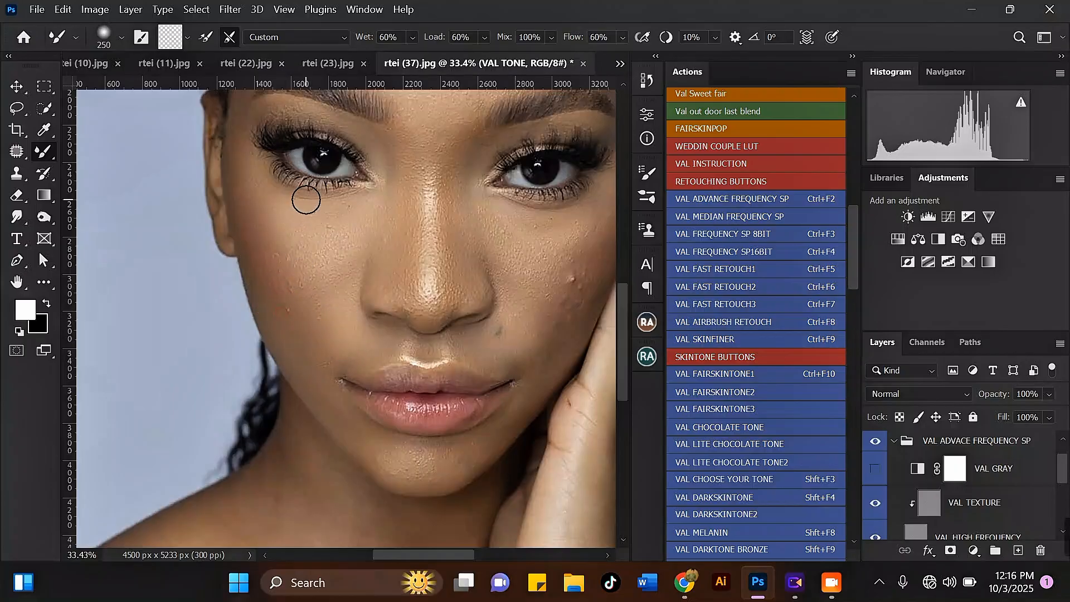
Step: Smooth the under-eye skin below the lashes at the image's left with the Mixer Brush at size 175
scroll(285, 188, "up", 1)
key("bracketleft")
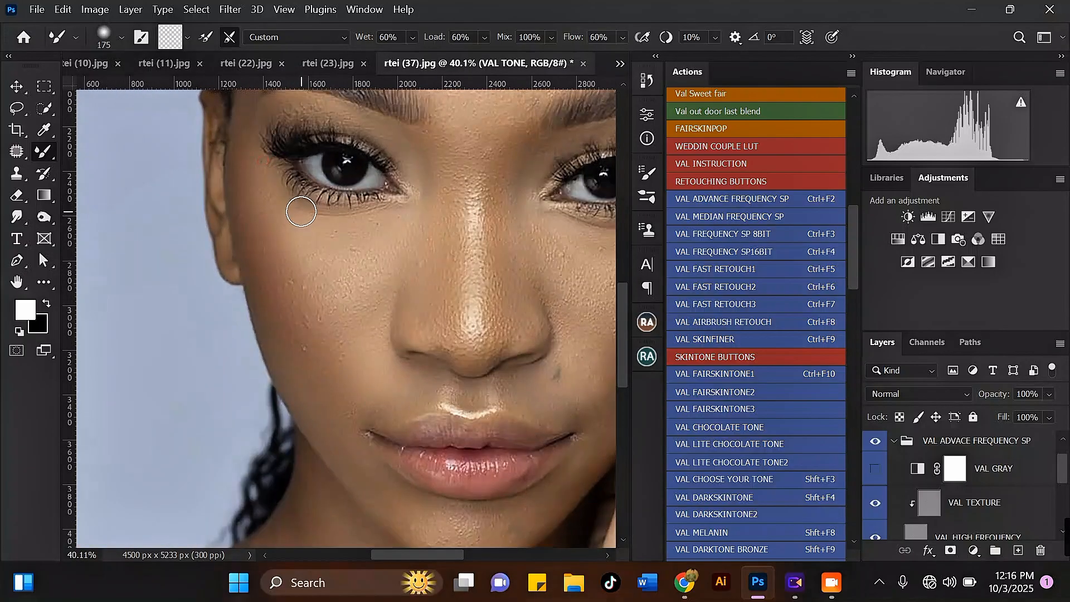
left_click_drag(370, 219, 305, 215)
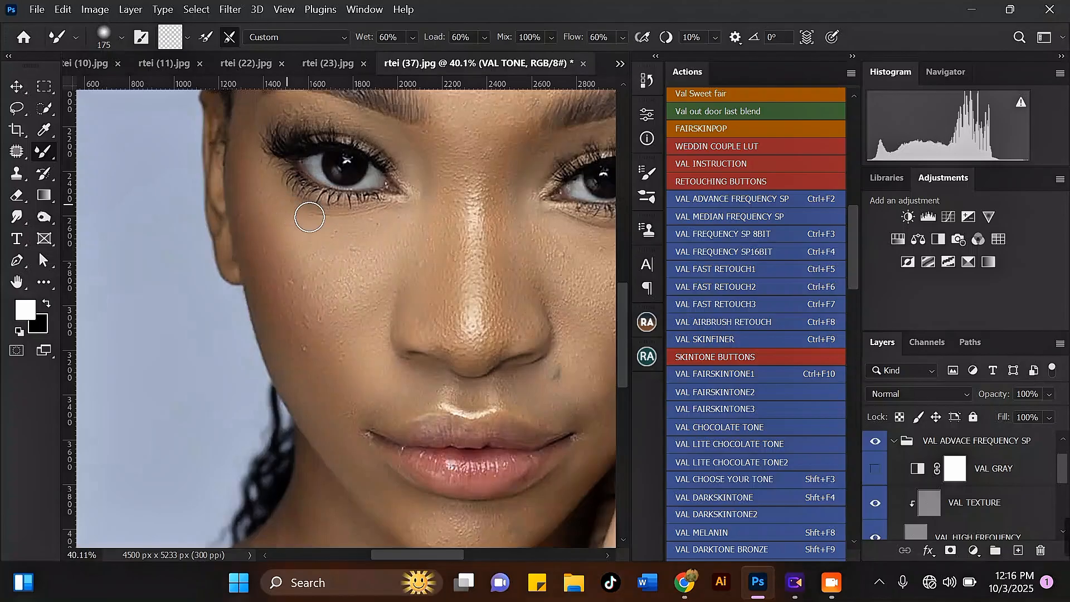
Step: Blend the inner eye corner and upper cheek at the image's left with Mixer Brush sizes 200, 250 and 300
scroll(334, 168, "down", 2)
scroll(301, 150, "up", 1)
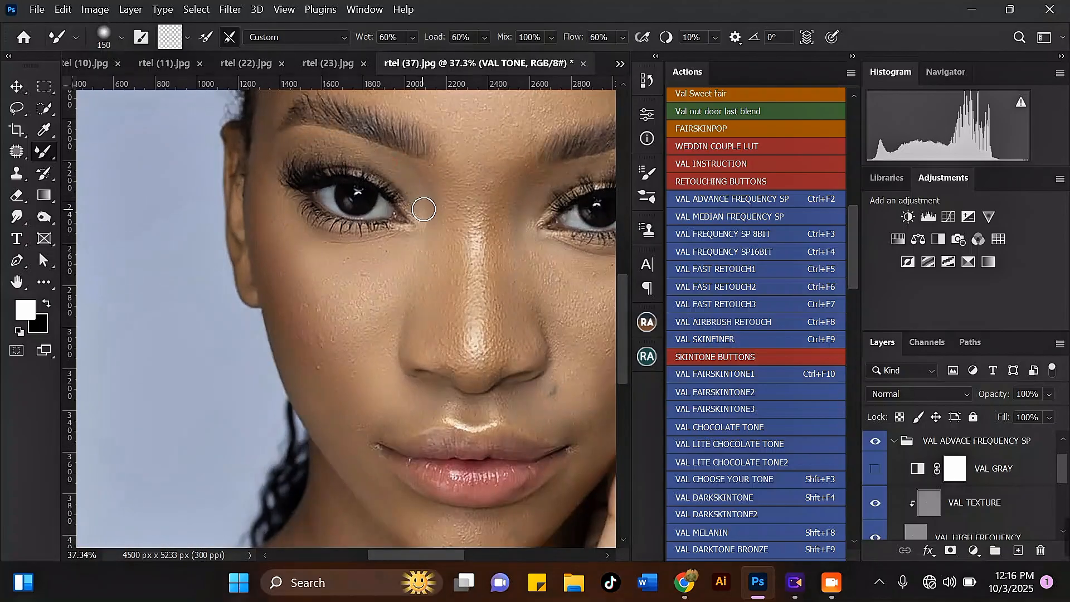
key("bracketright")
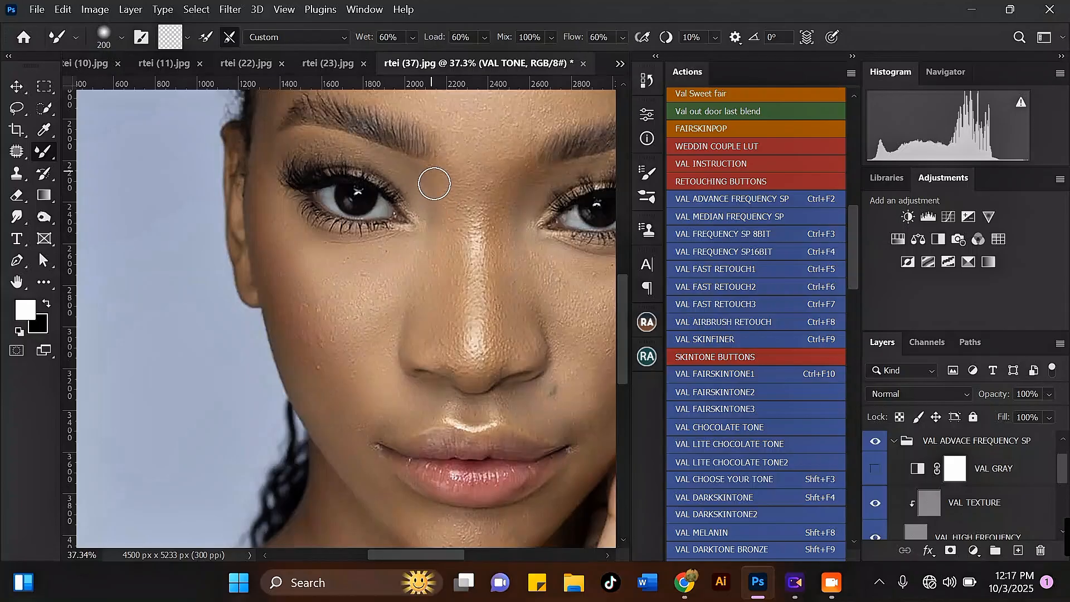
key("bracketright")
scroll(383, 203, "down", 5)
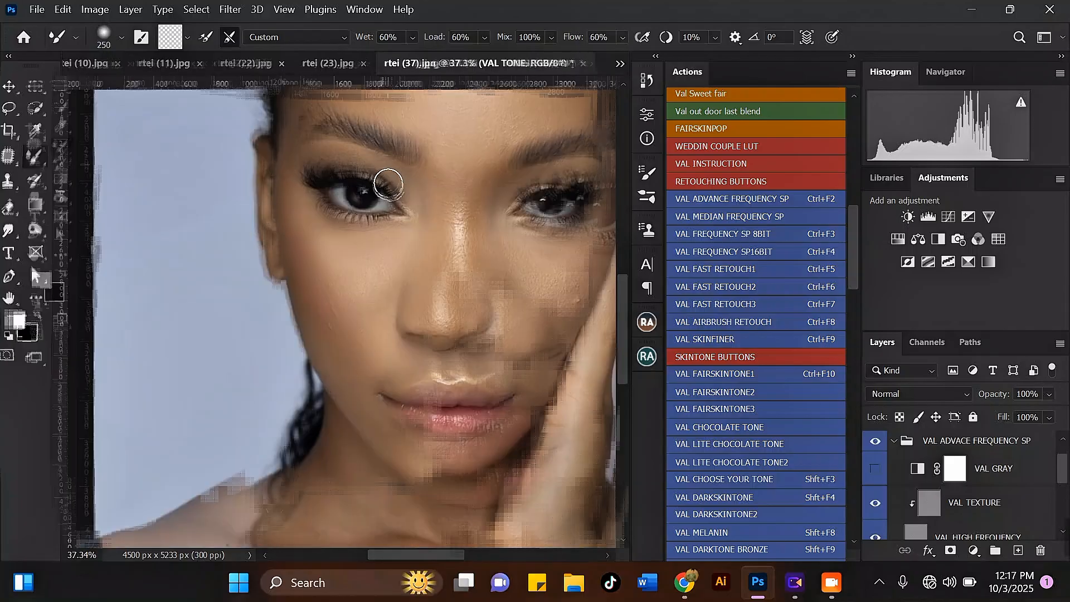
scroll(334, 332, "up", 3)
key("bracketright")
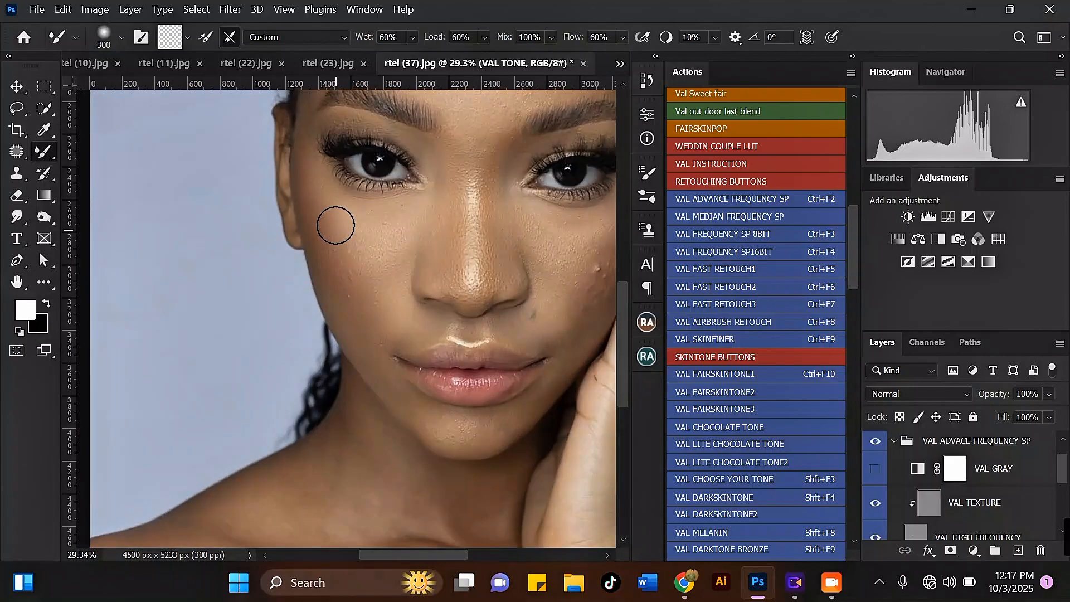
Step: Refine the upper eyelid and outer eye corner at the image's right with the Mixer Brush at size 175
scroll(368, 223, "down", 3)
scroll(502, 178, "up", 2)
key("bracketleft")
key("bracketleft")
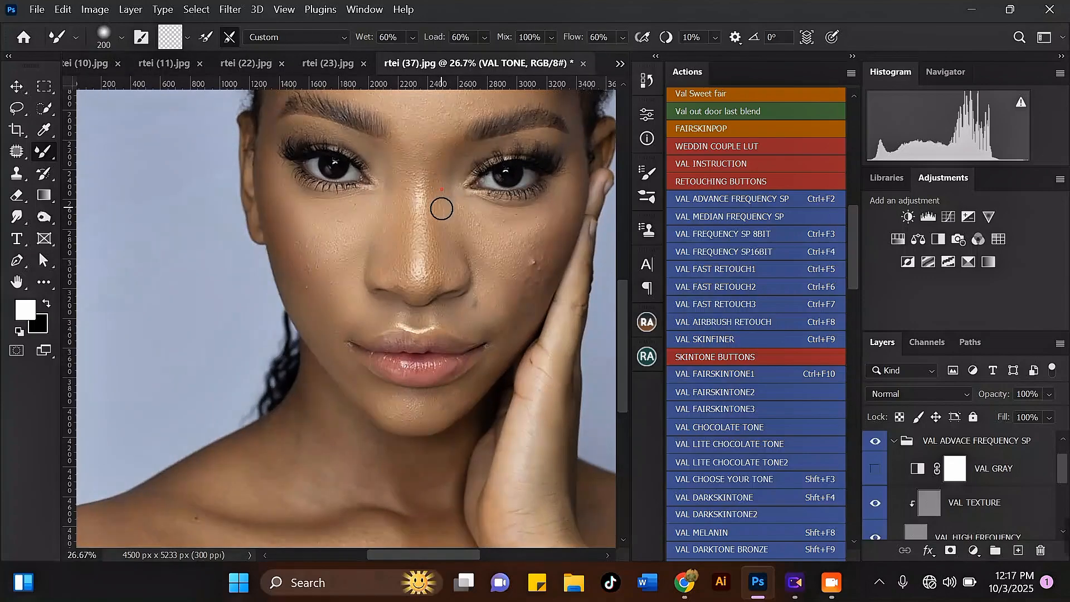
scroll(400, 130, "up", 2)
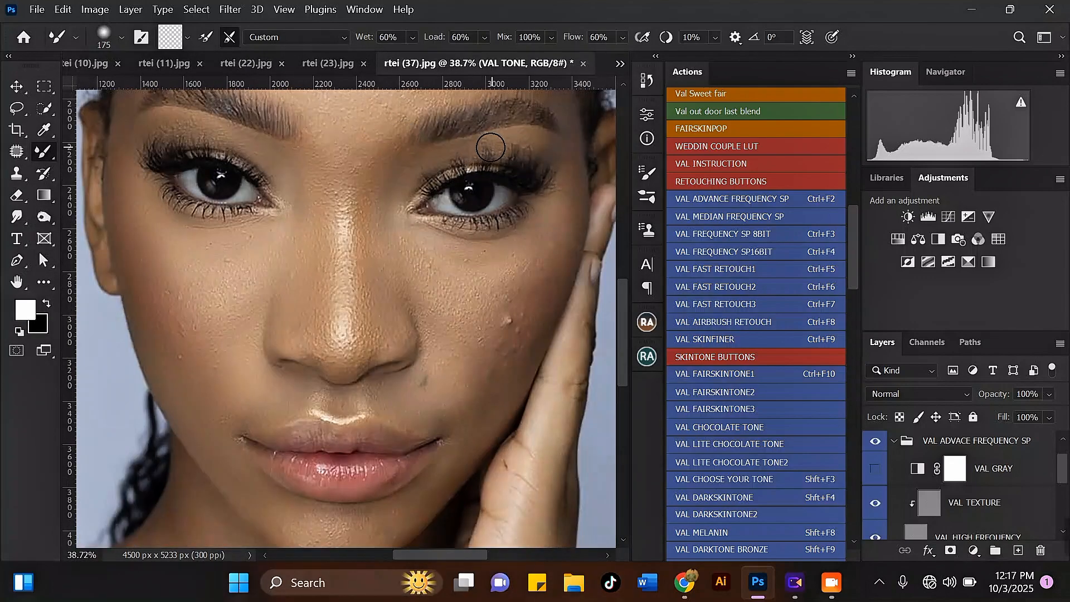
mouse_move(540, 146)
left_mouse_down()
mouse_move(519, 142)
mouse_move(547, 149)
left_mouse_up()
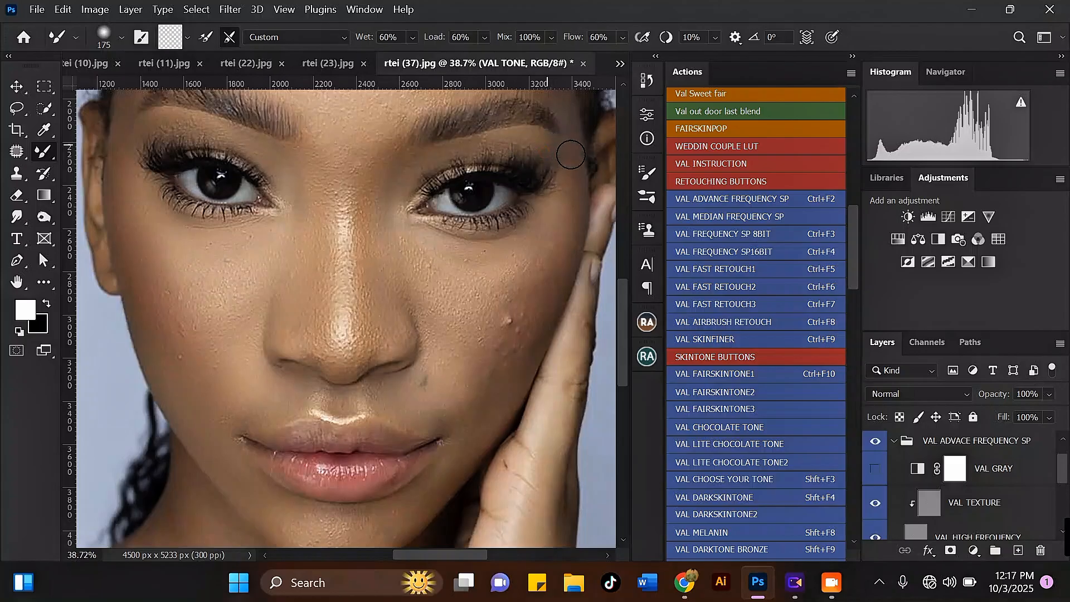
Step: Blend the upper cheek beside the fingers at the image's right with Mixer Brush sizes 200 and 300
scroll(557, 195, "down", 3)
scroll(550, 222, "up", 3)
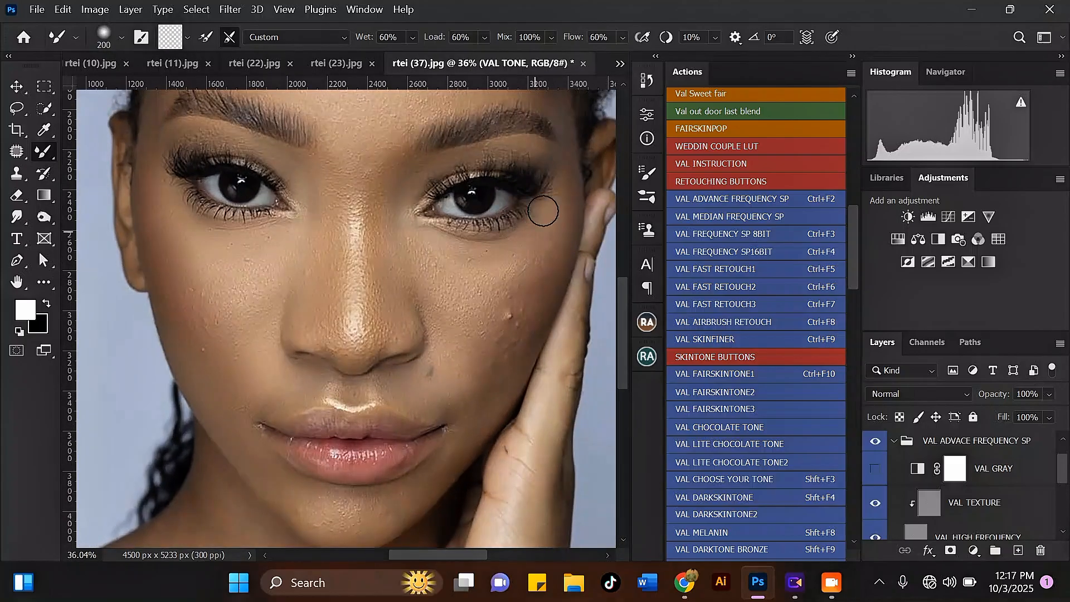
key("bracketright")
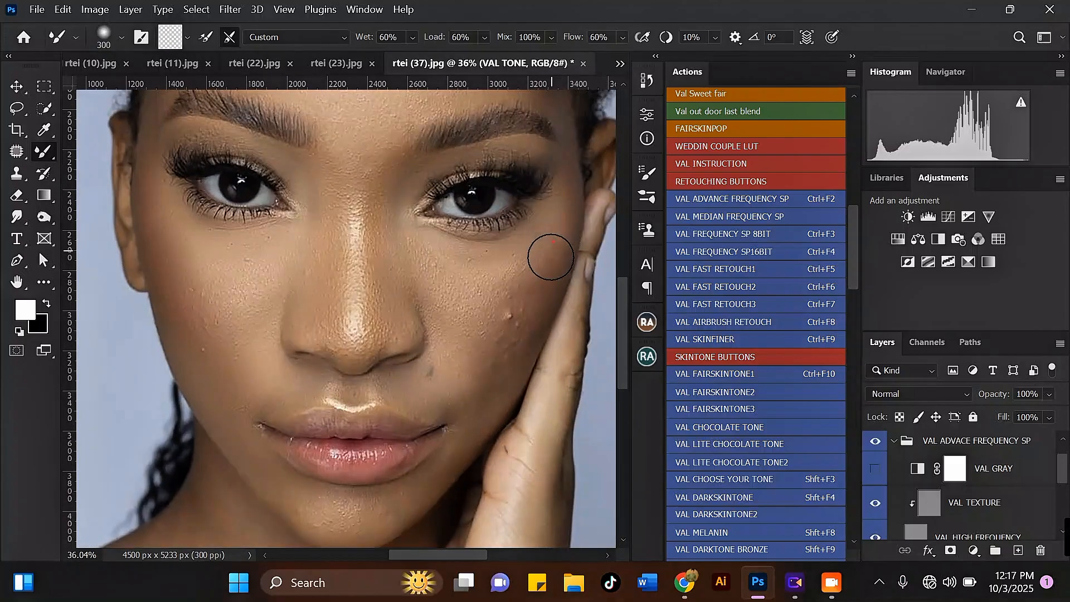
scroll(535, 262, "down", 1)
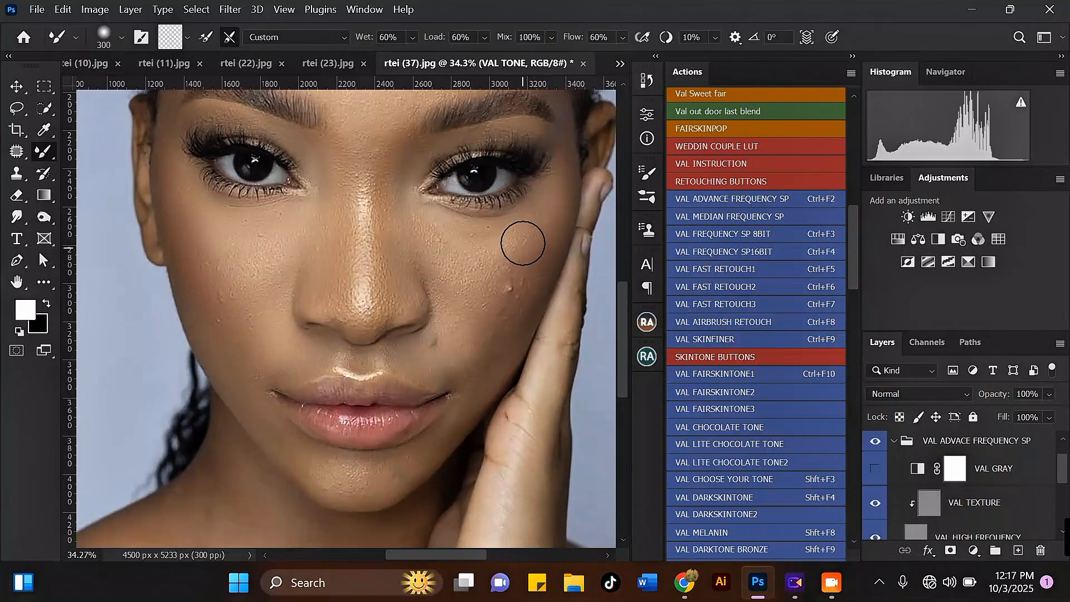
key("bracketright")
key("bracketright")
Step: Smooth the lower and middle cheek beside the hand at the image's right with the Mixer Brush at size 250
scroll(491, 319, "down", 2)
scroll(492, 319, "up", 2)
key("bracketleft")
key("bracketleft")
key("bracketleft")
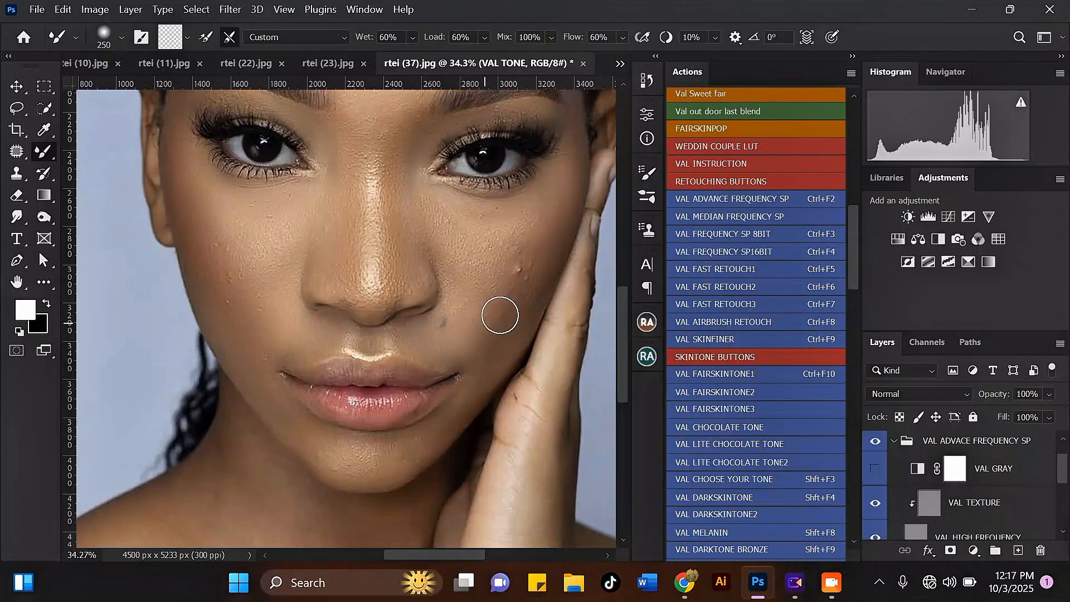
mouse_move(478, 325)
left_mouse_down()
mouse_move(503, 308)
mouse_move(478, 355)
mouse_move(515, 264)
left_mouse_up()
key("bracketright")
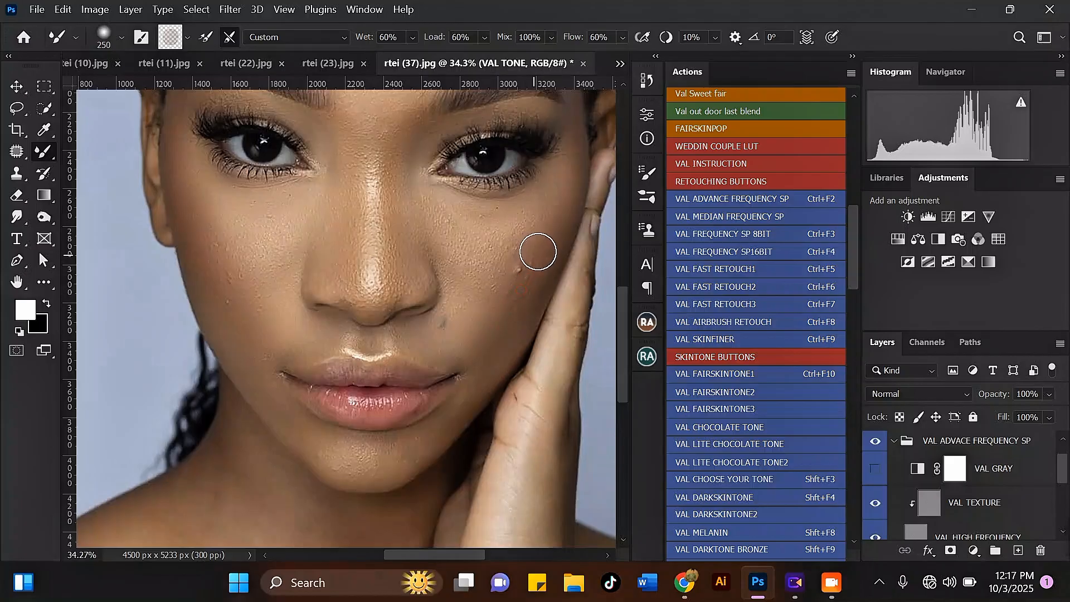
Step: Blend the under-eye skin at the image's right towards the nose with the Mixer Brush at size 250
key("bracketleft")
mouse_move(523, 214)
left_mouse_down()
mouse_move(487, 211)
mouse_move(450, 199)
left_mouse_up()
key("bracketleft")
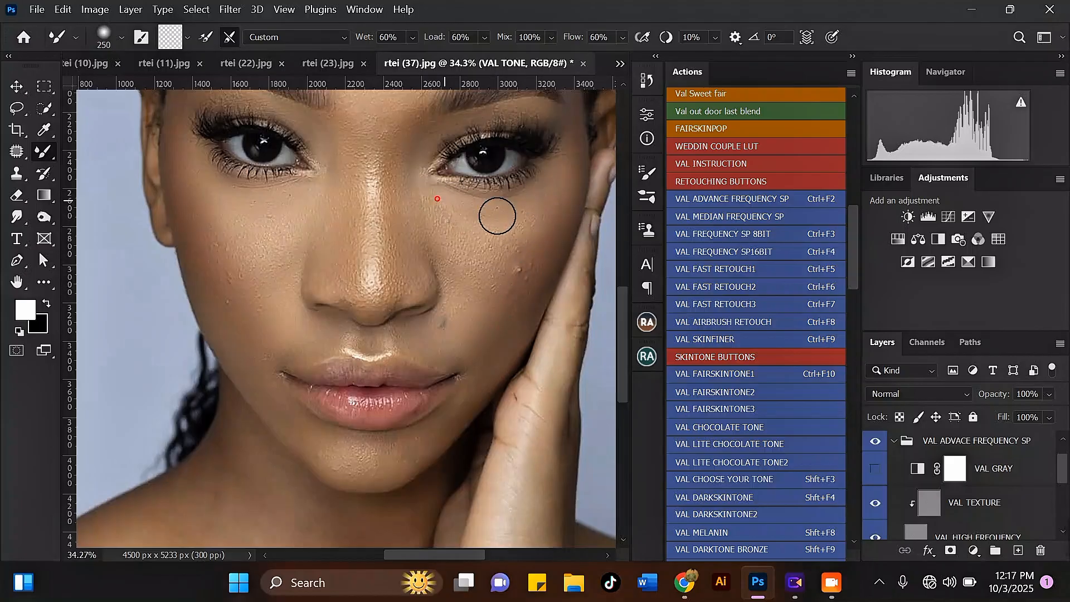
Step: Smooth the outer cheek beside the fingers at the image's right with the Mixer Brush at size 300
key("bracketright")
key("bracketright")
left_click_drag(546, 226, 544, 233)
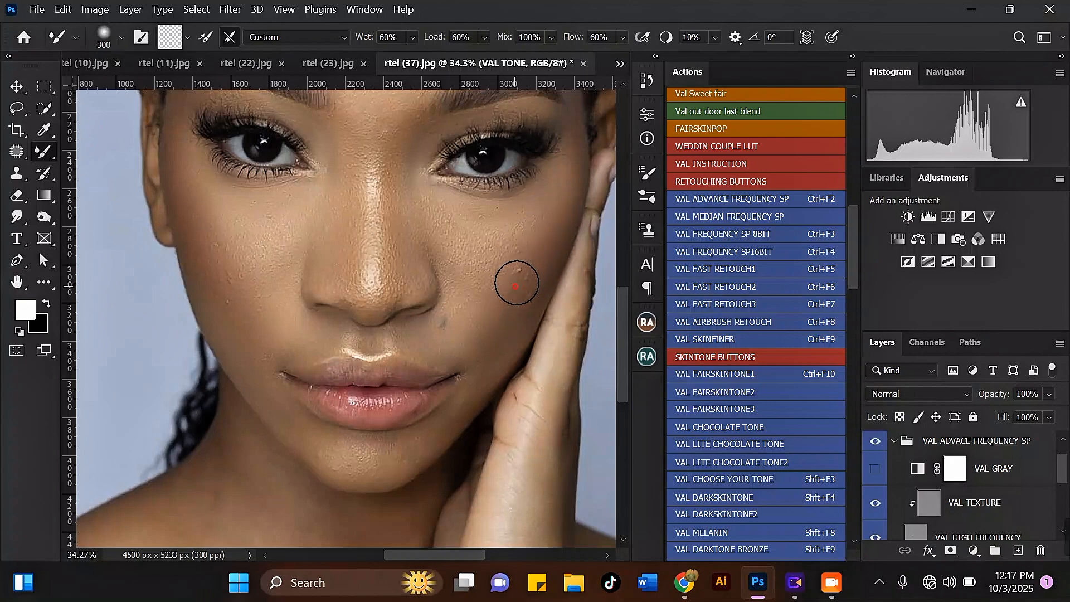
left_click(540, 230)
left_click(562, 204)
scroll(488, 294, "down", 1)
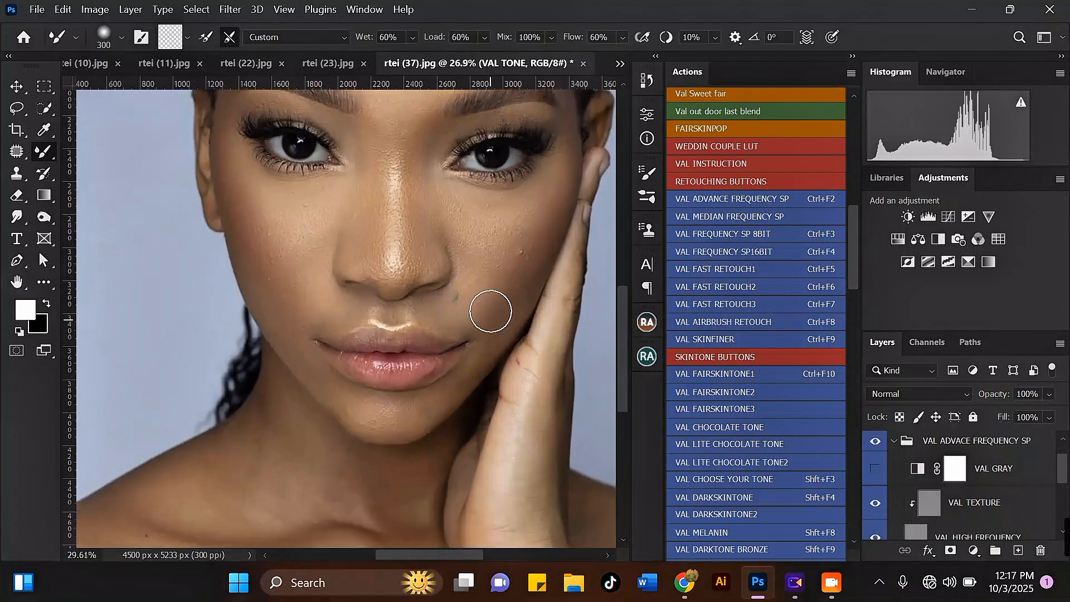
Step: Blend the skin from beside the mouth up to the cheek at the image's right with Mixer Brush sizes 200 to 300
key("bracketleft")
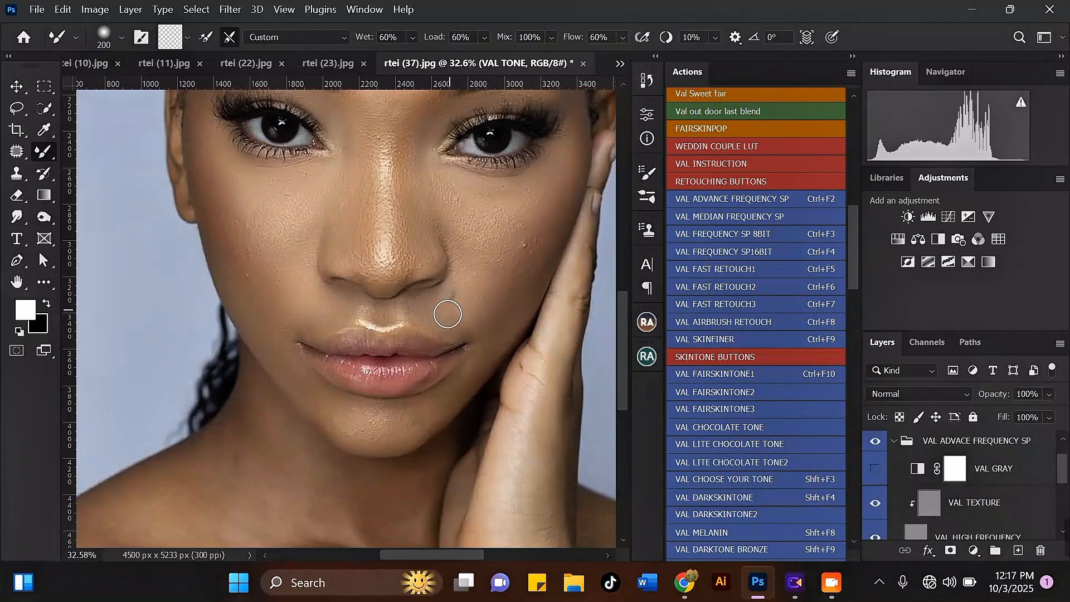
key("bracketright")
scroll(453, 246, "up", 1)
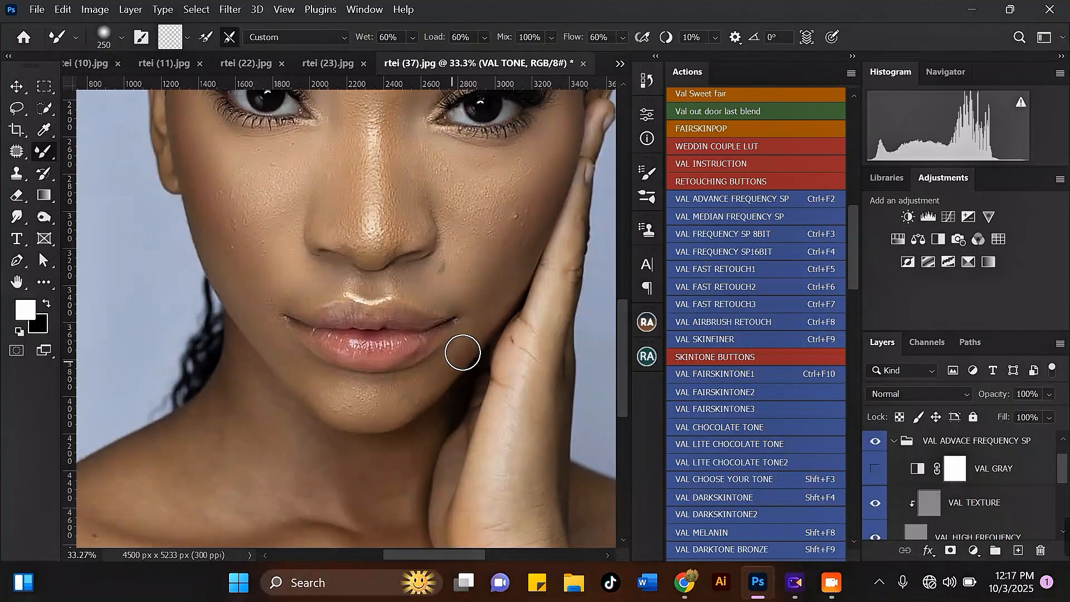
key("bracketright")
left_click(504, 238)
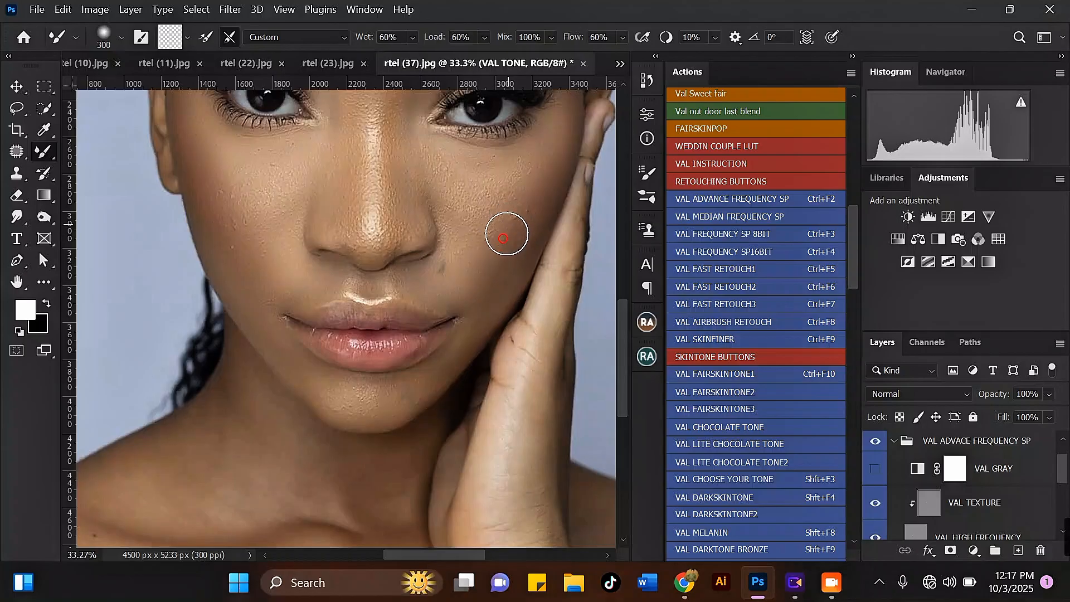
Step: Blend the skin beneath the eye at the image's right out to the fingertips with the Mixer Brush at size 250
scroll(499, 258, "down", 3)
scroll(495, 185, "up", 3)
key("bracketleft")
key("bracketleft")
mouse_move(452, 182)
left_mouse_down()
mouse_move(444, 170)
mouse_move(497, 173)
left_mouse_up()
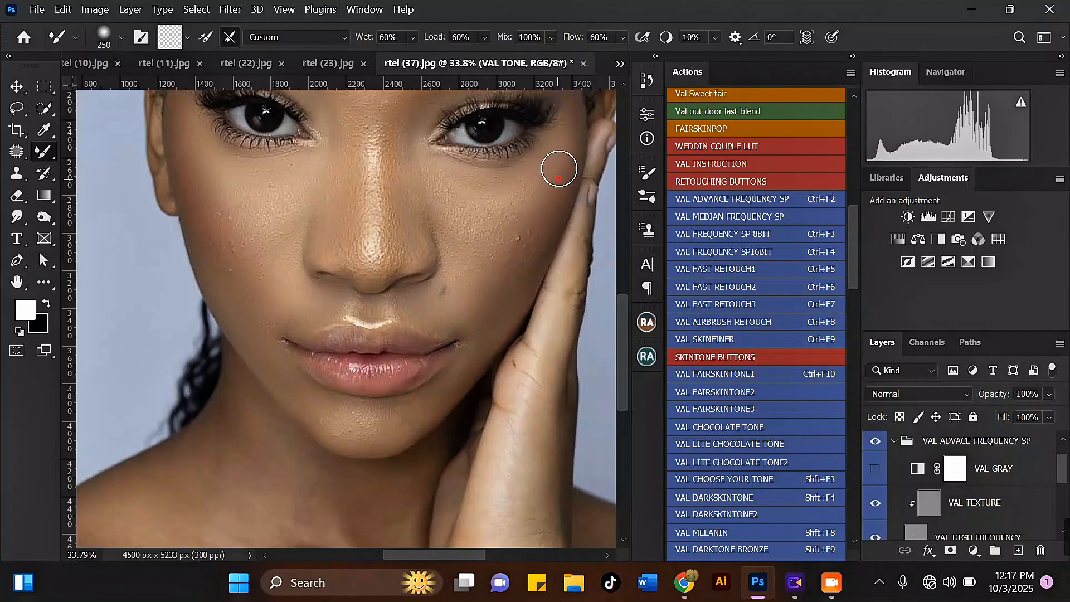
Step: Smooth the middle and lower cheek at the image's right with the Mixer Brush, reducing its size to 200 near the nose
key("bracketright")
scroll(516, 211, "down", 1)
left_click_drag(496, 238, 537, 204)
key("bracketleft")
left_click_drag(473, 295, 491, 255)
key("bracketleft")
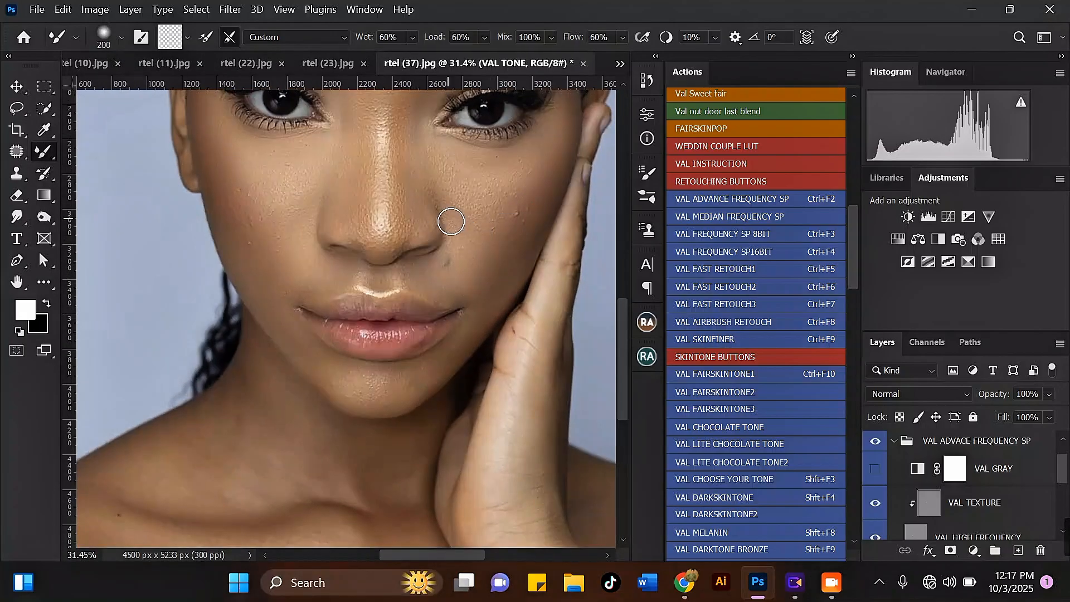
Step: Blend the skin between the nose and upper lip with Mixer Brush sizes 175 and 150
scroll(439, 230, "down", 3)
key("bracketright")
scroll(434, 270, "up", 3)
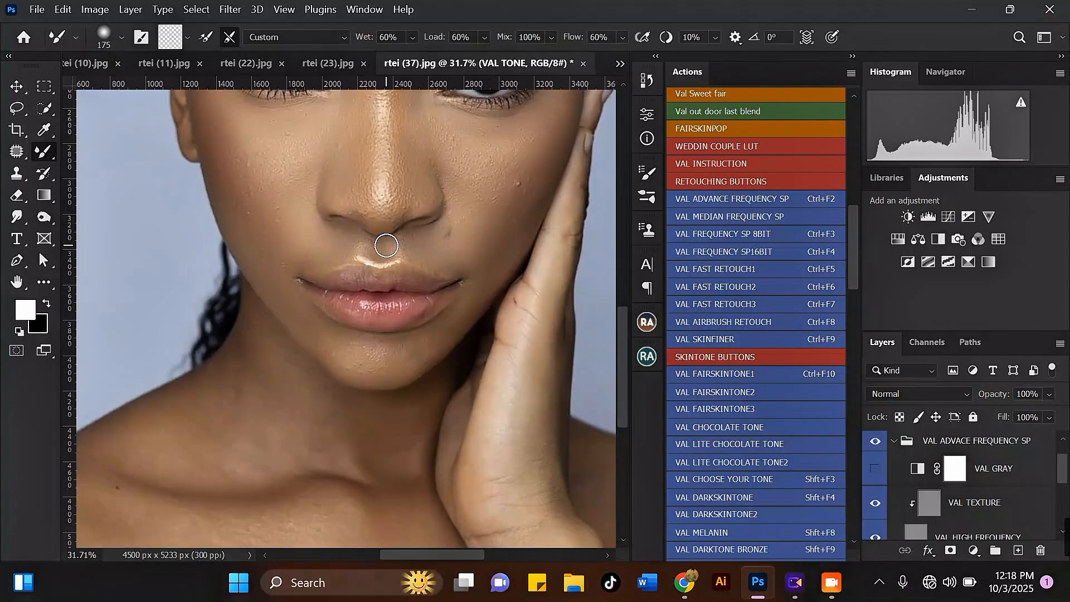
scroll(476, 202, "down", 2)
scroll(476, 173, "up", 10)
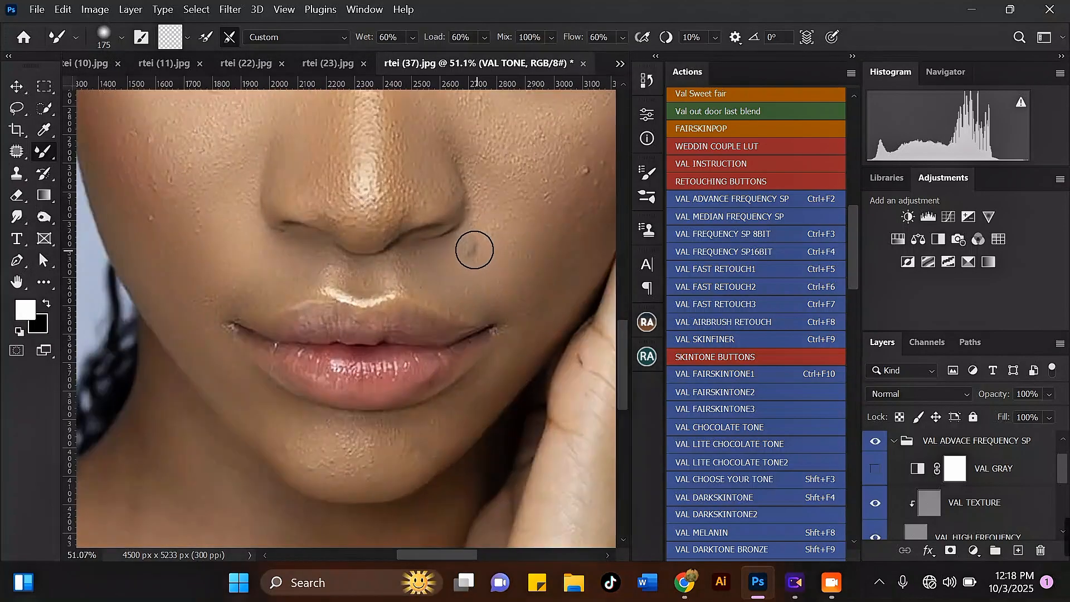
scroll(461, 257, "down", 4)
scroll(394, 268, "up", 4)
key("bracketleft")
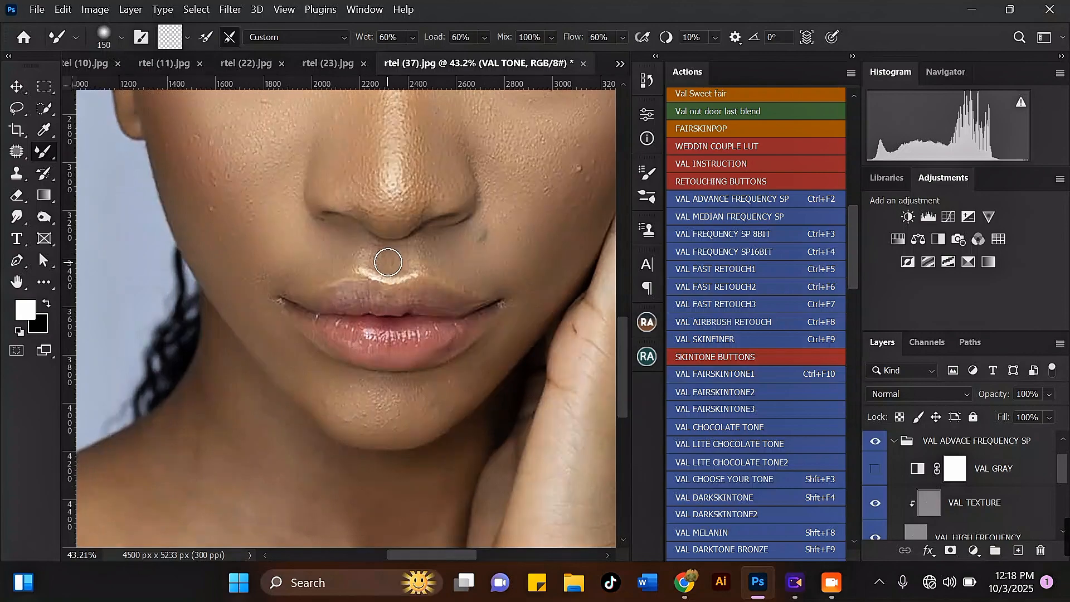
Step: Smooth both sides of the chin with the Mixer Brush at sizes 200 and 250
scroll(380, 243, "down", 1)
key("bracketright")
key("bracketright")
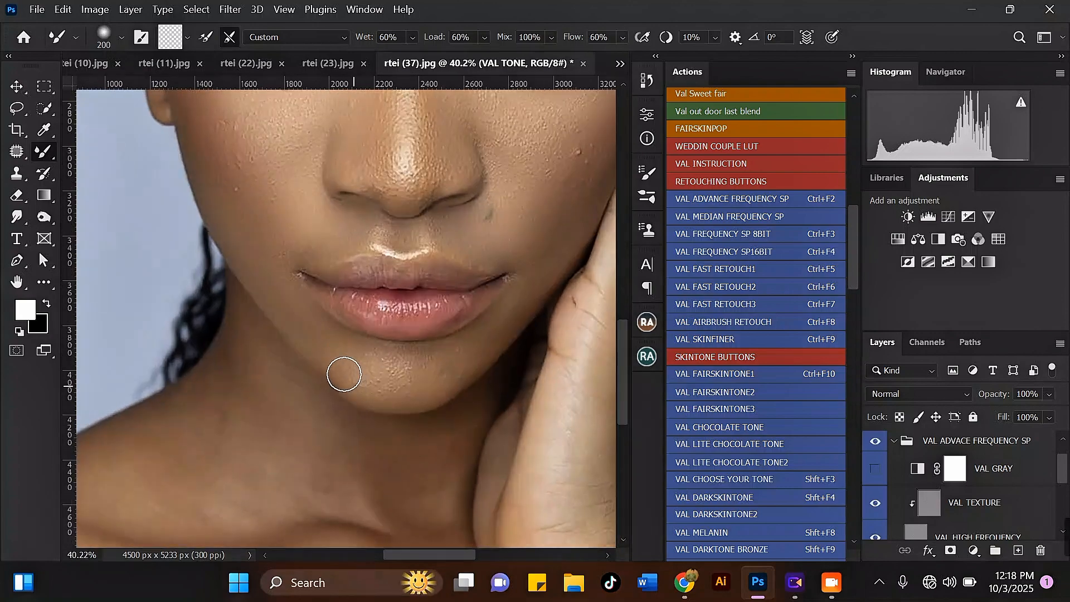
key("bracketright")
left_click(450, 367)
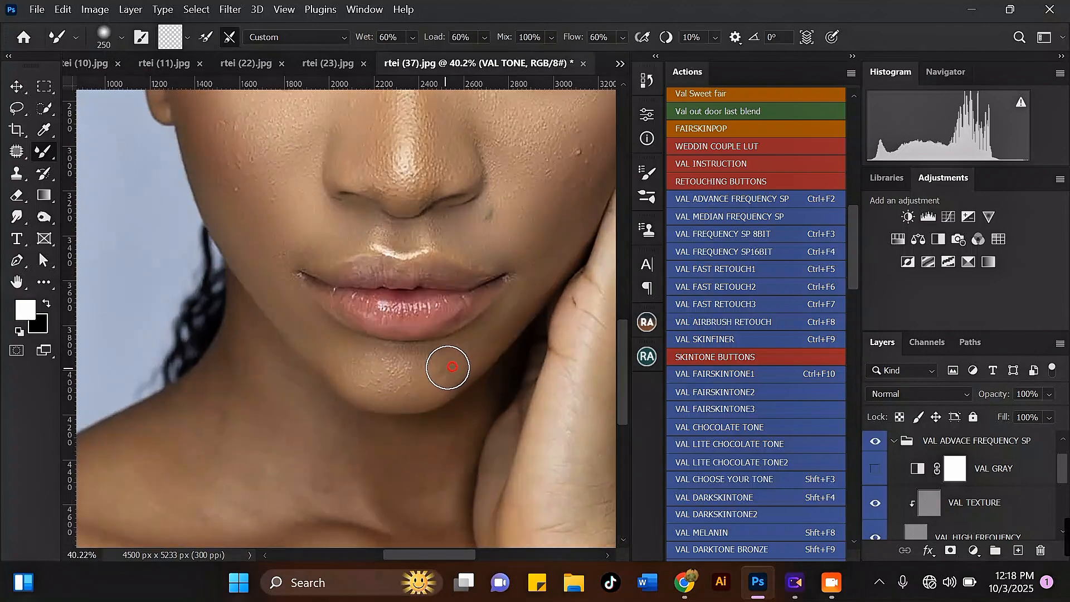
key("bracketleft")
key("bracketleft")
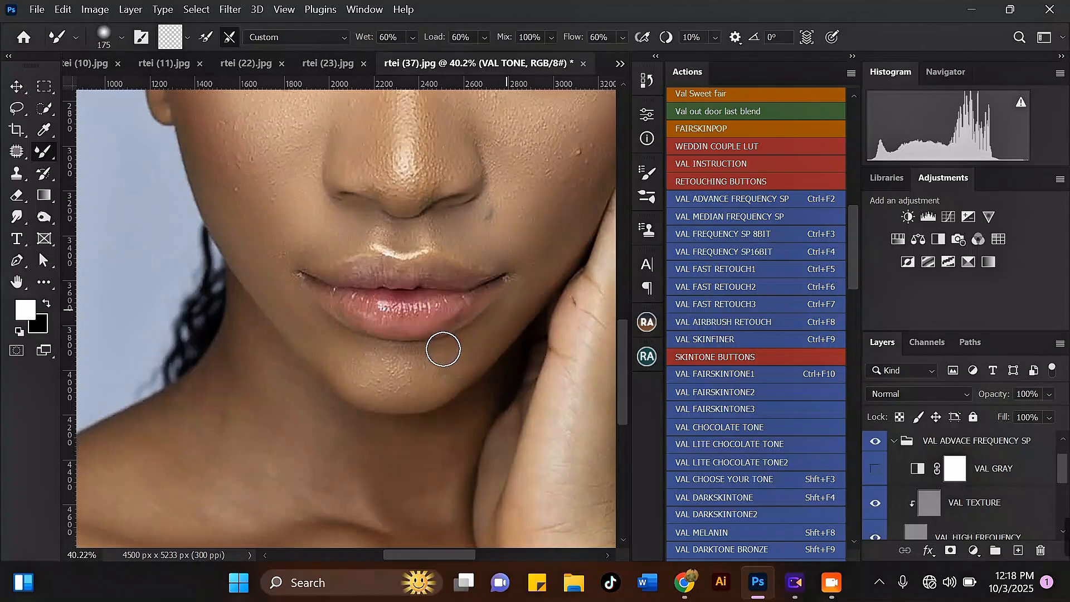
Step: Blend across the chin below the lower lip with the Mixer Brush at size 250
key("bracketright")
key("bracketright")
scroll(312, 326, "up", 1)
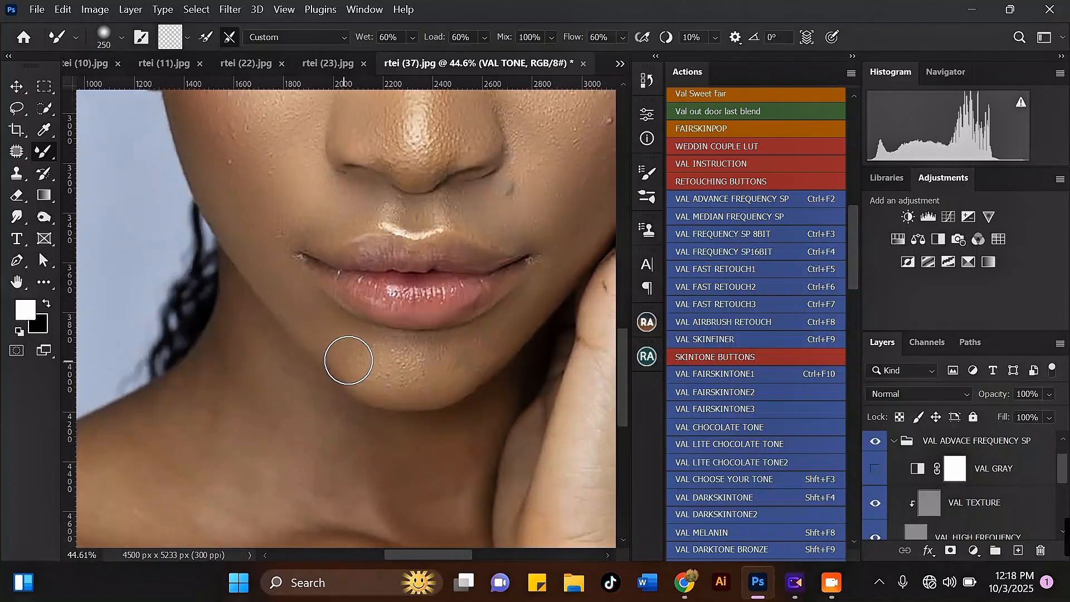
mouse_move(353, 363)
left_mouse_down()
mouse_move(392, 376)
mouse_move(393, 348)
mouse_move(383, 346)
mouse_move(434, 350)
left_mouse_up()
key("bracketleft")
scroll(382, 282, "down", 3)
scroll(441, 287, "up", 2)
key("bracketleft")
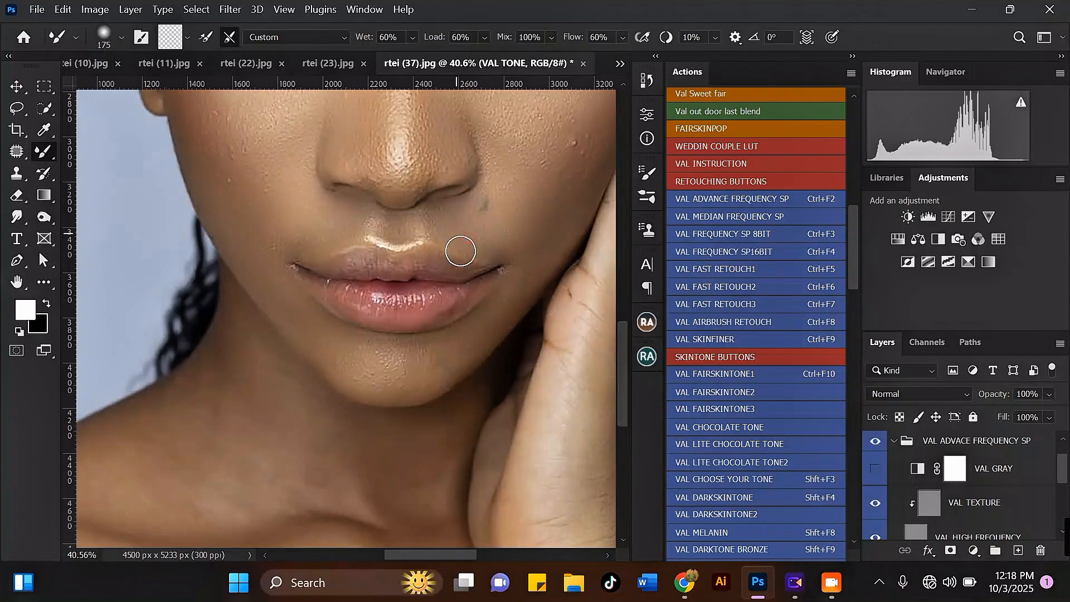
Step: Even out the centre of the chin, the mouth corner and the cheek at the image's right with Mixer Brush sizes 175 to 300
key("bracketright")
mouse_move(400, 369)
left_mouse_down()
mouse_move(441, 358)
mouse_move(418, 358)
left_mouse_up()
scroll(418, 359, "down", 3)
scroll(503, 286, "up", 1)
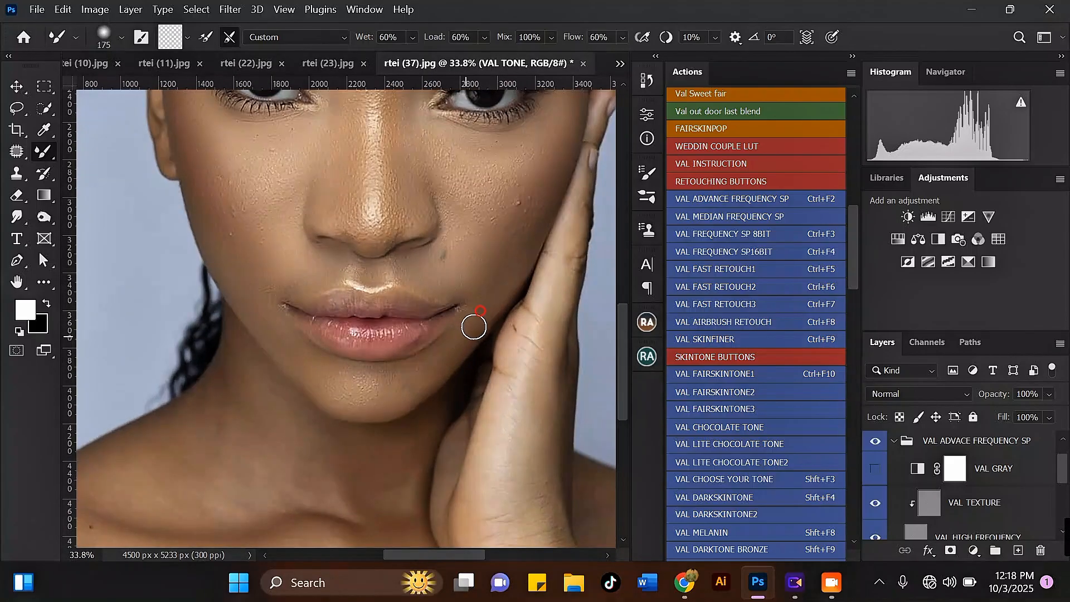
scroll(510, 255, "down", 3)
scroll(430, 173, "up", 2)
key("bracketright")
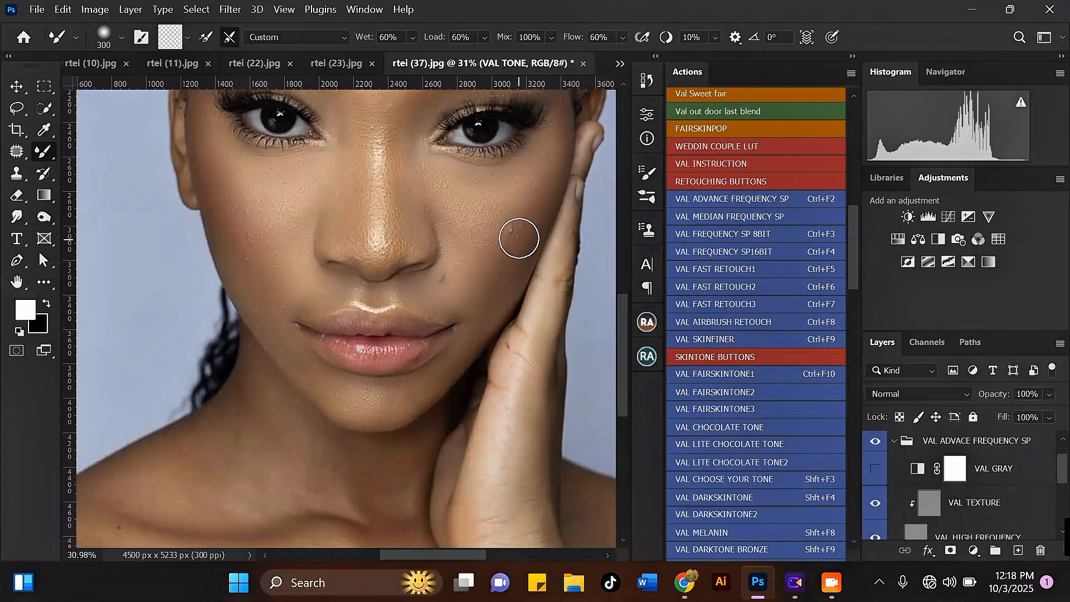
Step: Blend the cheek at the image's left and the forehead with Mixer Brush sizes 300 and 400
scroll(286, 184, "down", 3)
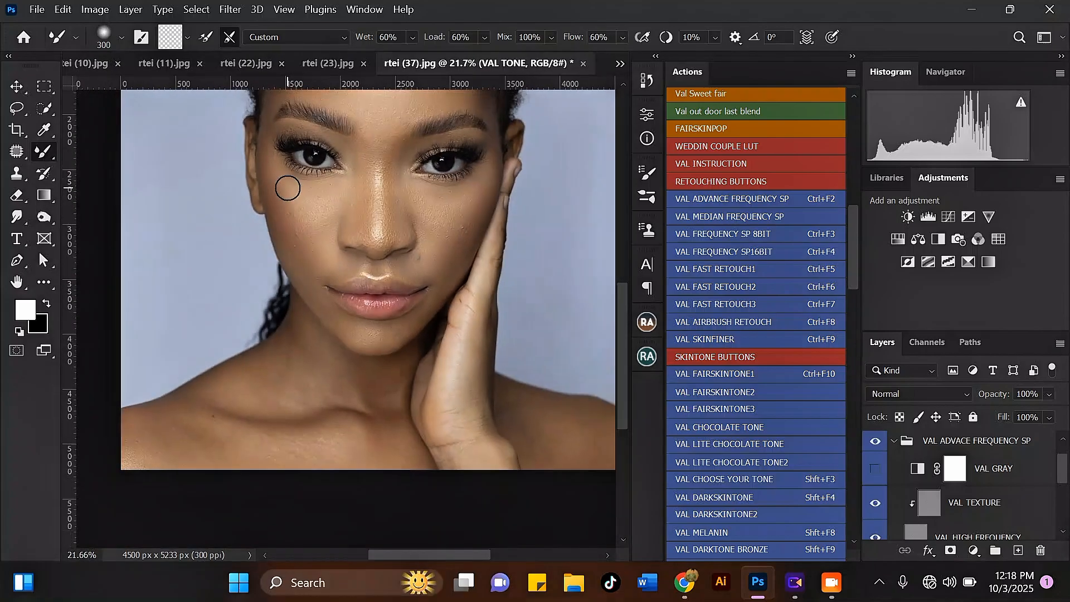
scroll(298, 229, "up", 2)
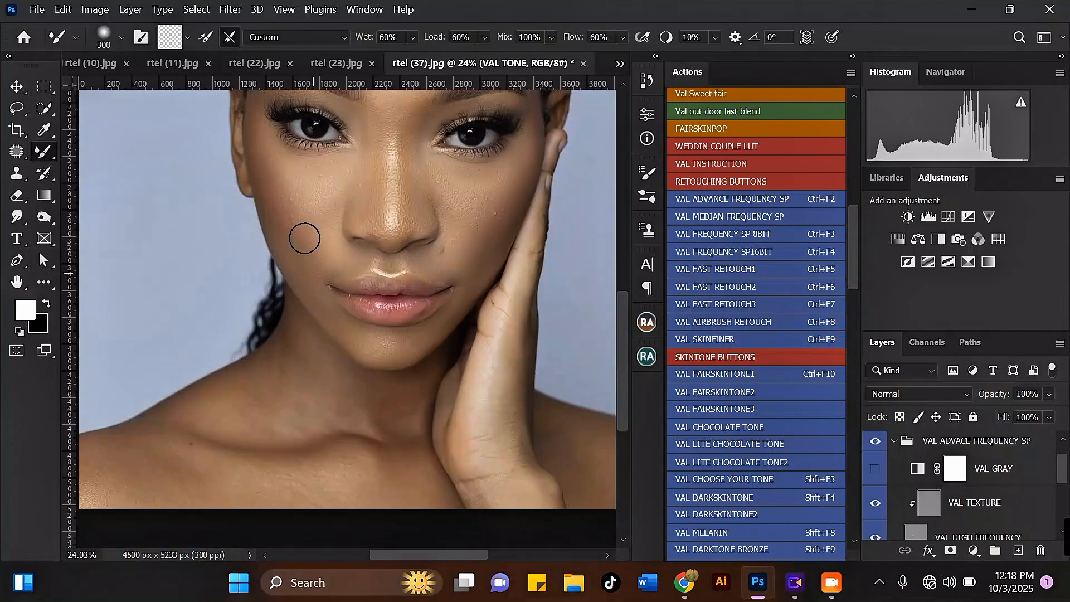
scroll(304, 238, "down", 2)
key("bracketright")
scroll(420, 108, "up", 3)
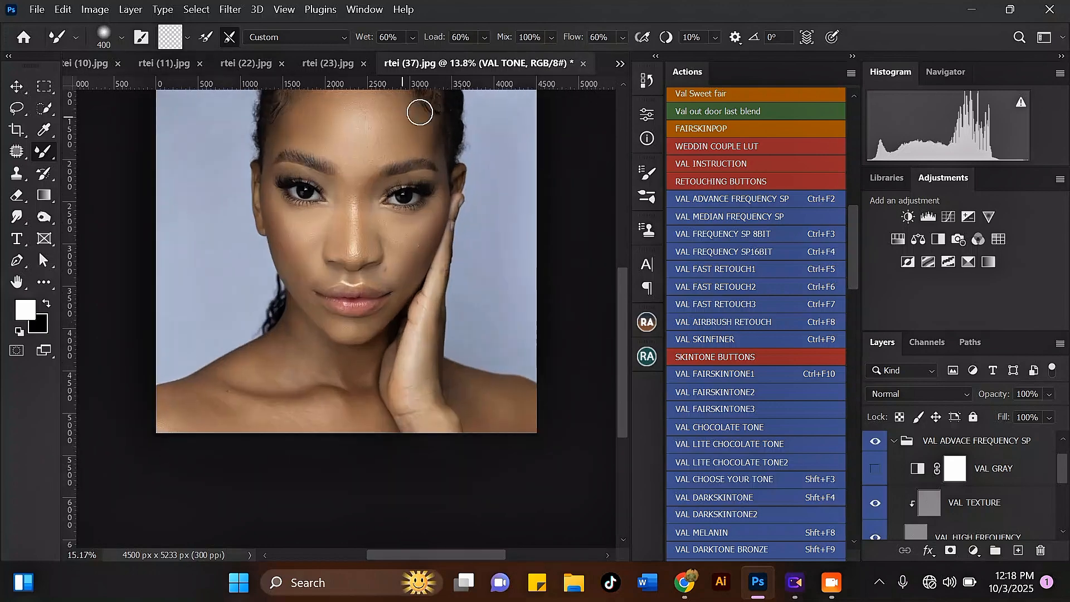
scroll(296, 132, "down", 2)
scroll(321, 138, "up", 1)
scroll(353, 253, "down", 2)
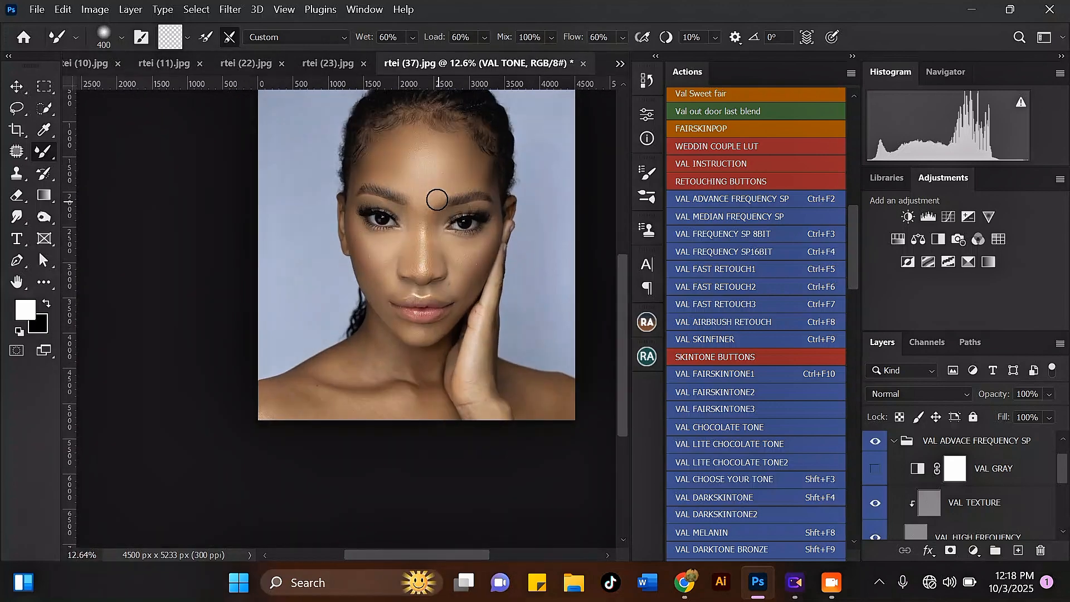
Step: Toggle the visibility of the VAL ADVACE FREQUENCY SP group to compare the portrait before and after retouching
scroll(437, 199, "up", 1)
left_click(876, 443)
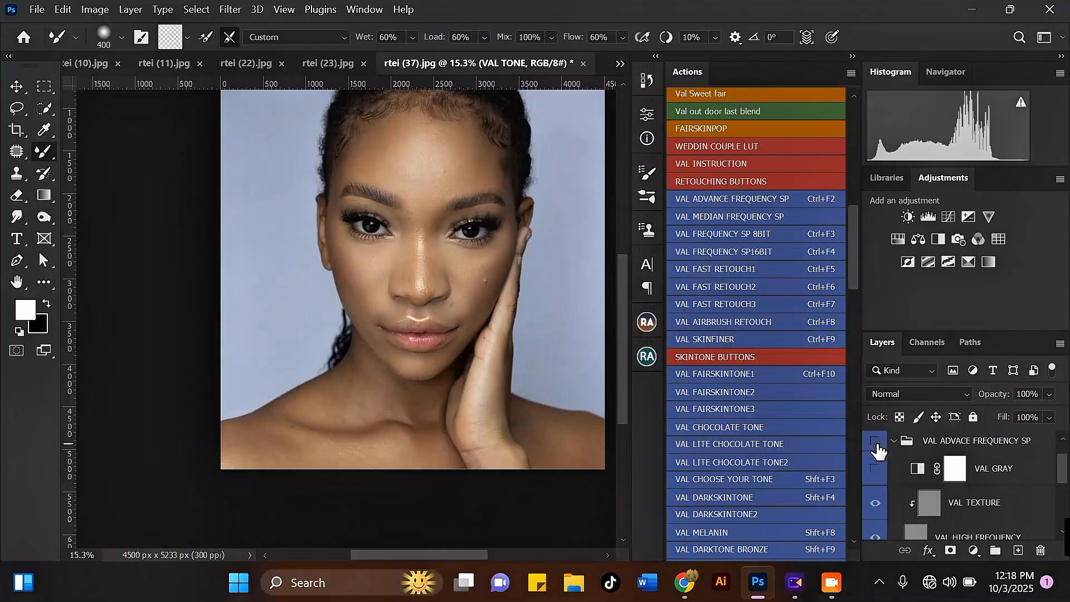
left_click(876, 443)
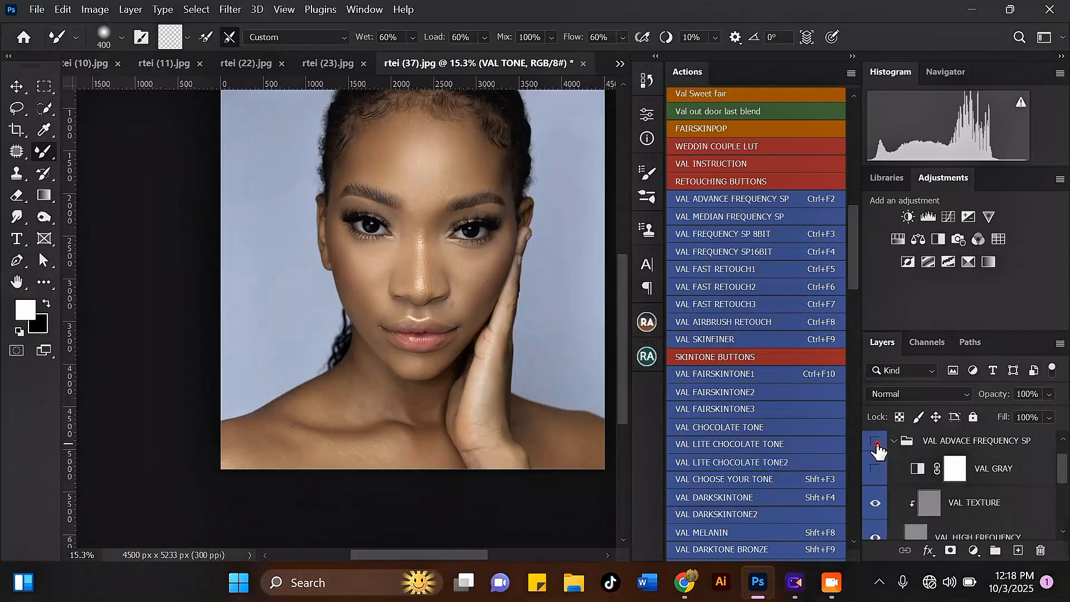
left_click(876, 443)
left_click(876, 443)
Step: Blend the upper cheek below the outer eye corner at the image's right with the Mixer Brush at size 300
scroll(576, 334, "up", 5)
key("bracketleft")
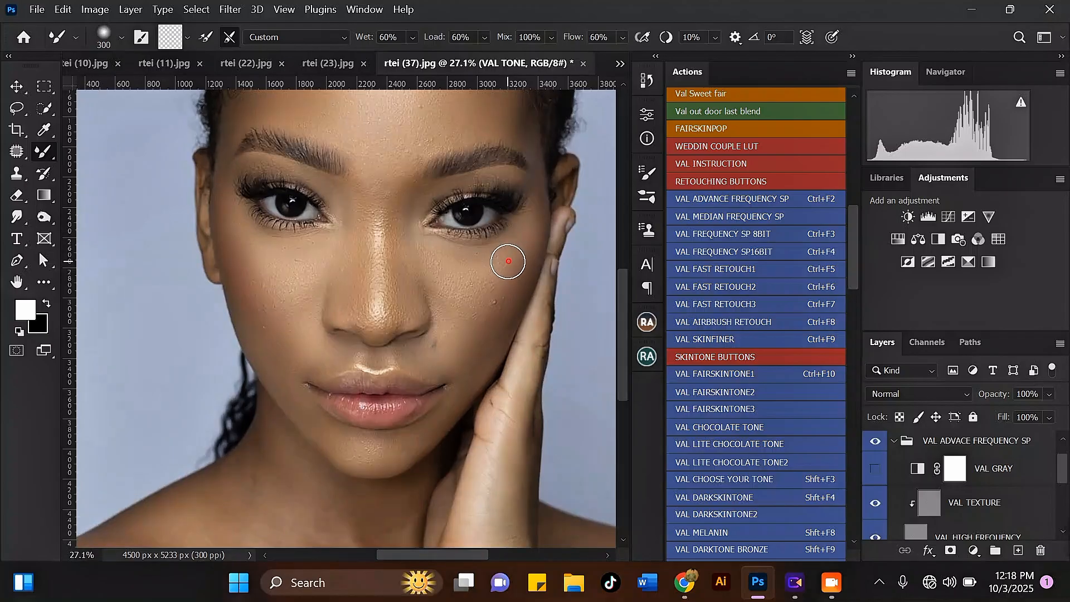
scroll(519, 239, "up", 1)
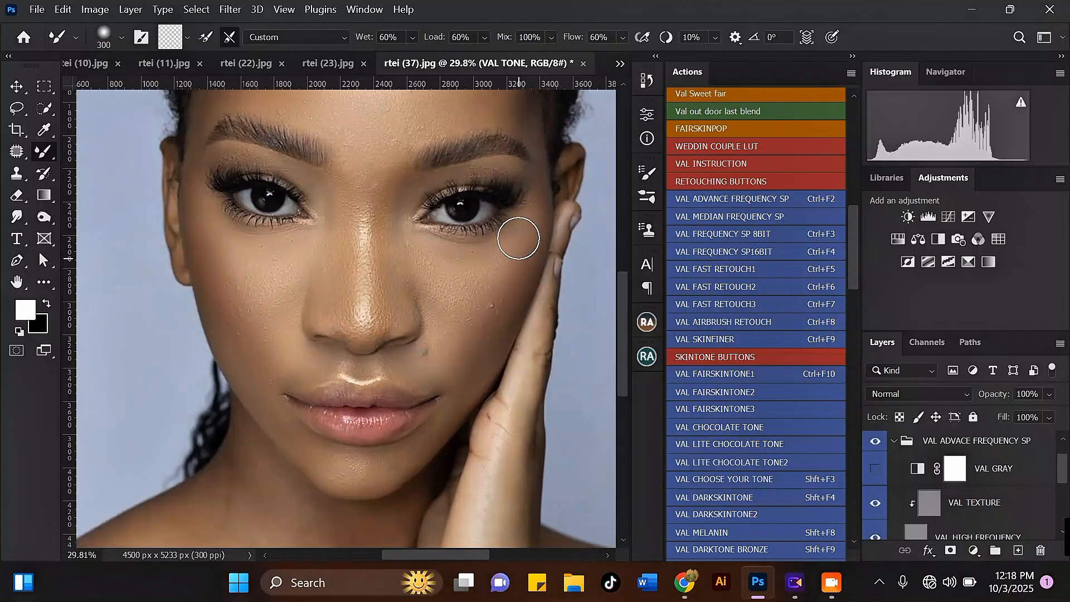
scroll(518, 238, "up", 1)
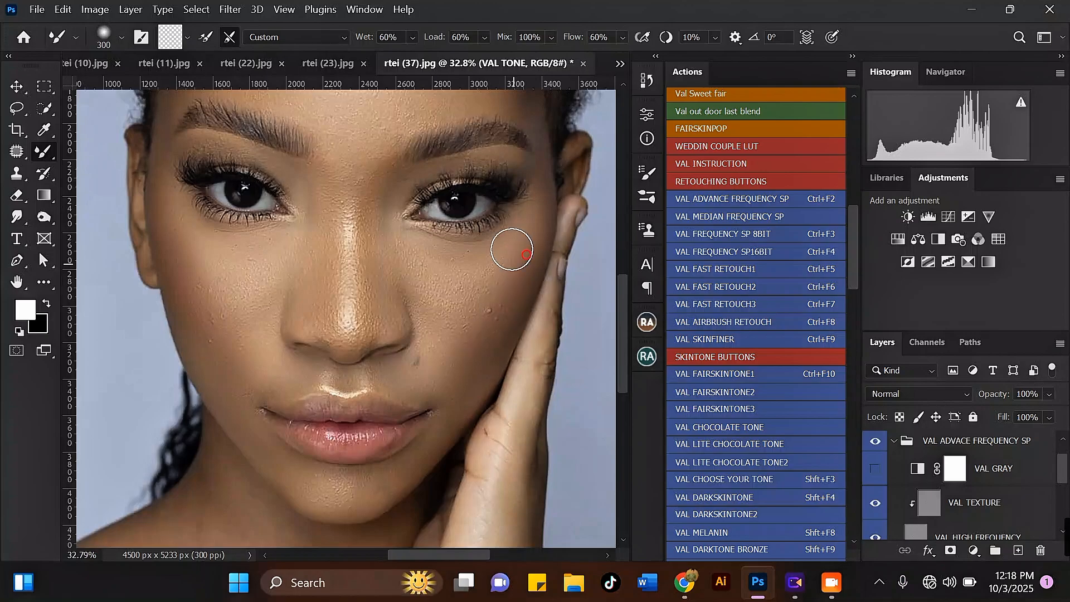
Step: Refine the under-eye skin at the image's right at size 200, and smooth across the cheek with the Mixer Brush at size 300
key("bracketleft")
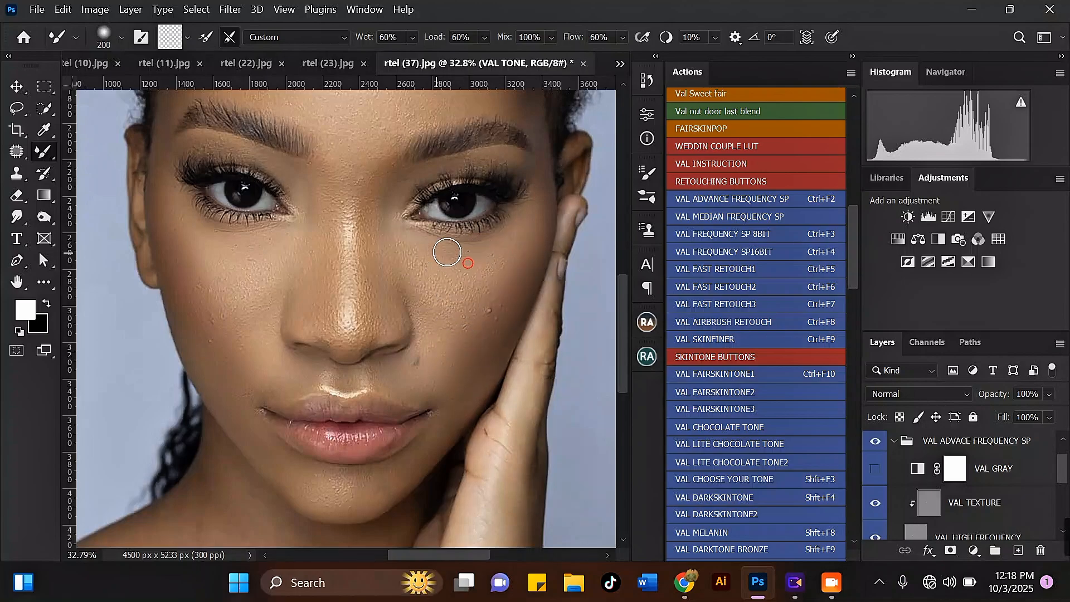
key("bracketright")
key("bracketright")
mouse_move(431, 317)
left_mouse_down()
mouse_move(451, 286)
mouse_move(460, 307)
mouse_move(483, 288)
mouse_move(463, 324)
mouse_move(484, 327)
mouse_move(478, 348)
mouse_move(506, 315)
left_mouse_up()
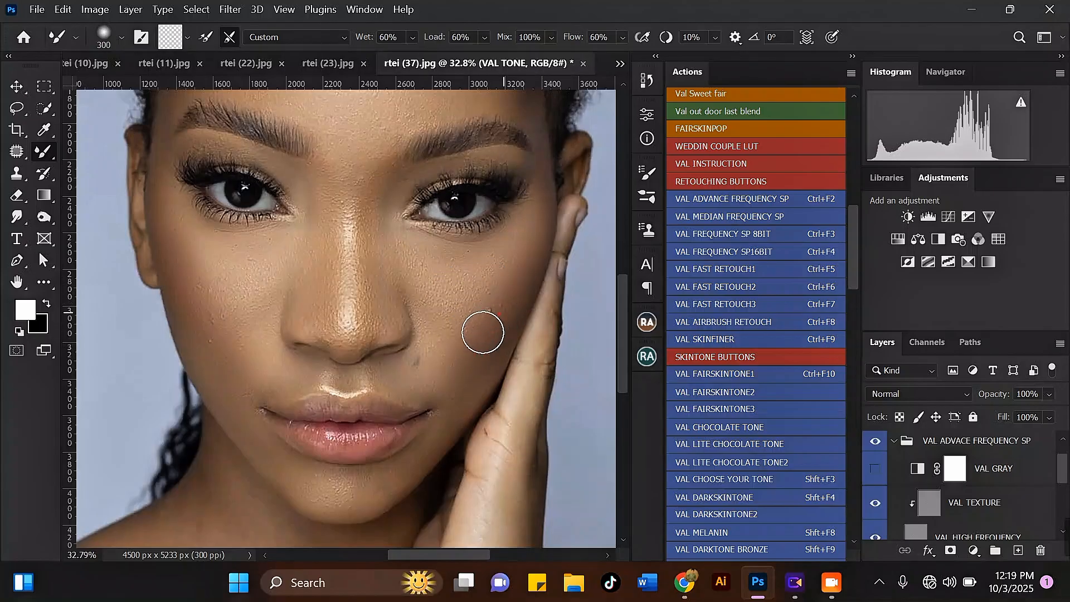
Step: Blend the skin between the eyebrows and along the nose with the Mixer Brush at size 300
scroll(458, 301, "down", 1)
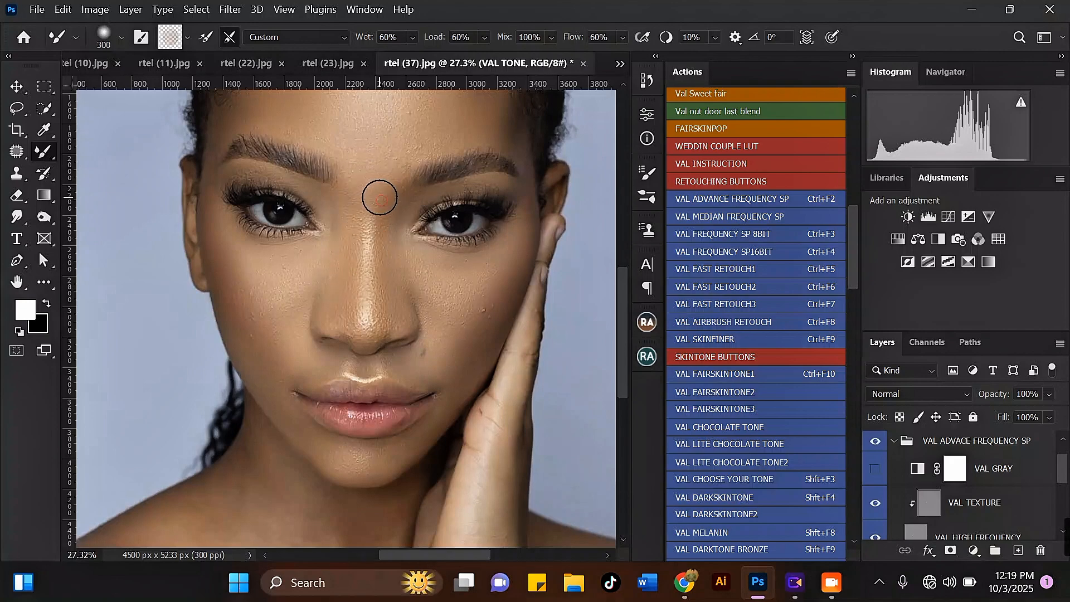
left_click_drag(390, 297, 388, 307)
scroll(370, 253, "down", 1)
scroll(255, 215, "up", 1)
Step: Smooth the cheek at the image's left at size 400, and blend down to the mouth corner with the Mixer Brush at size 300
key("bracketright")
key("bracketright")
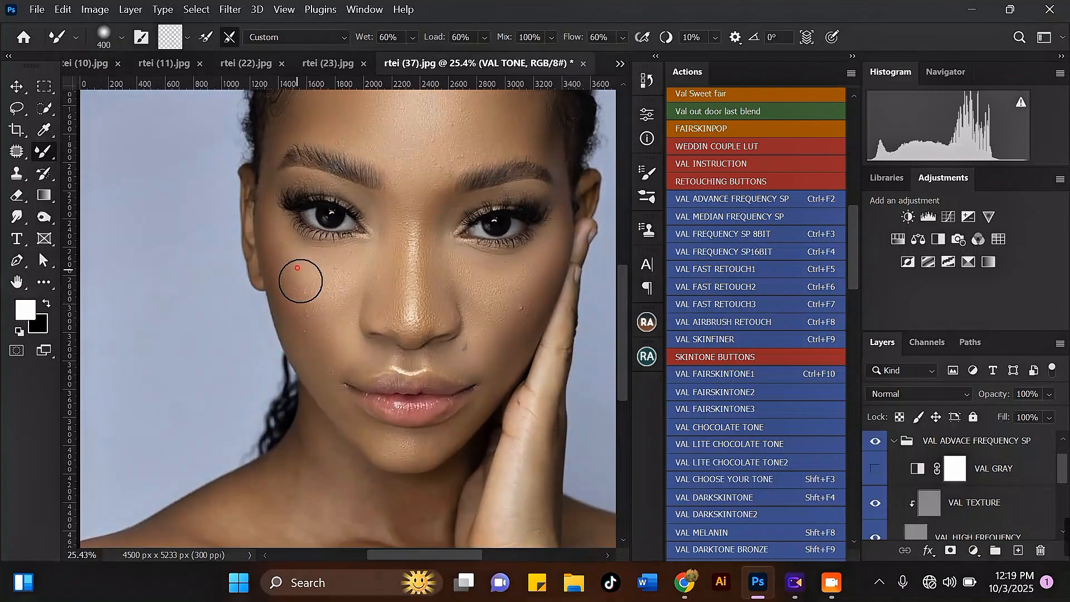
left_click_drag(299, 324, 305, 332)
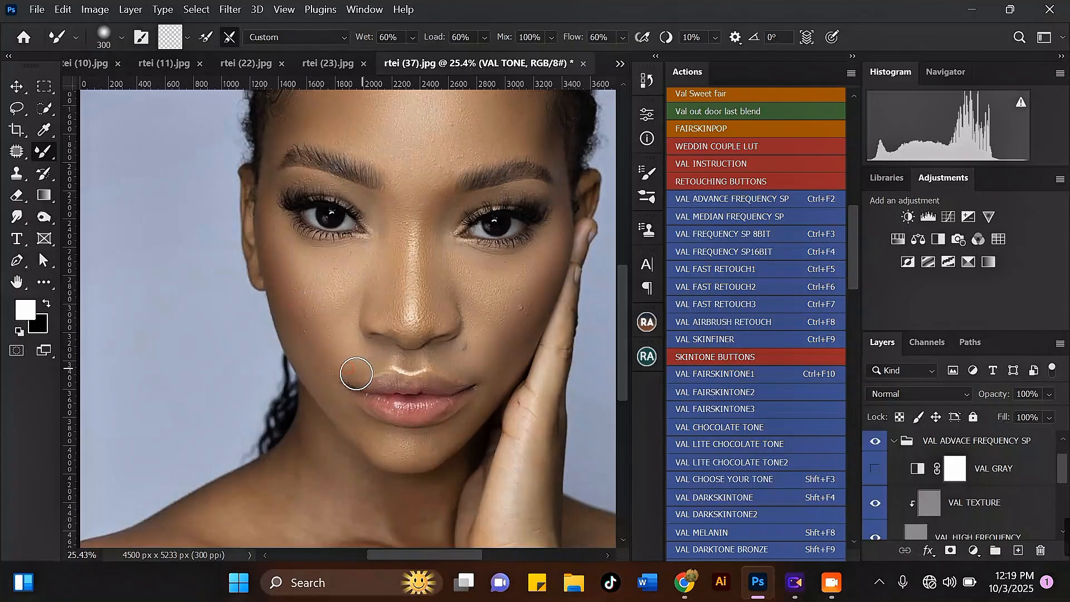
left_click_drag(343, 340, 346, 366)
key("bracketright")
key("bracketright")
scroll(379, 335, "down", 2)
Step: Blend the lower cheek at the image's right at size 300, and the chin with the Mixer Brush at size 250
key("bracketleft")
key("bracketleft")
key("bracketleft")
scroll(418, 340, "up", 3)
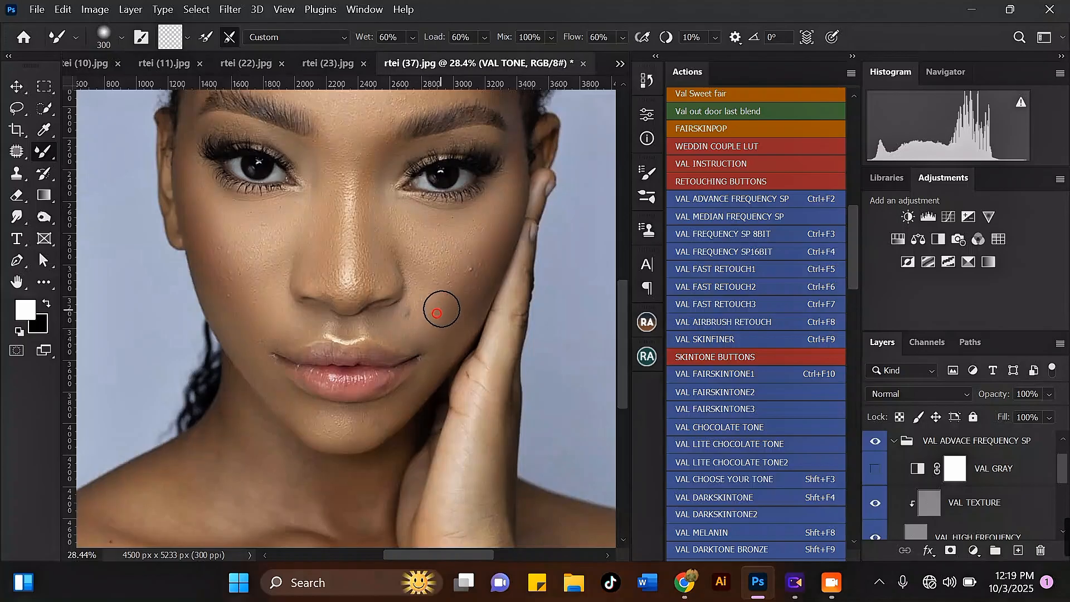
left_click_drag(441, 309, 451, 323)
scroll(417, 333, "down", 1)
key("bracketleft")
left_click_drag(383, 389, 368, 399)
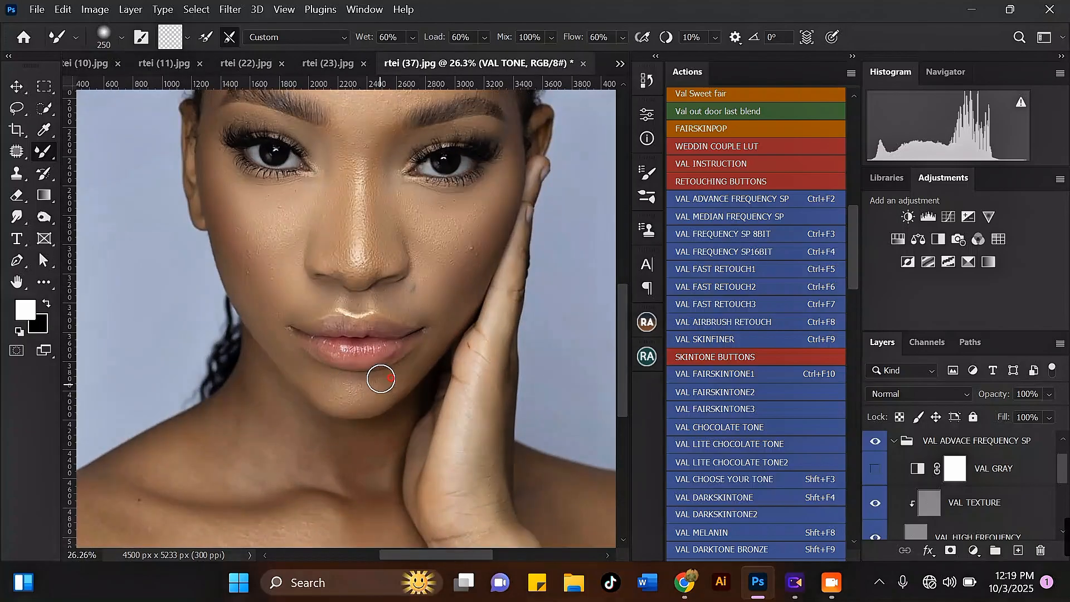
Step: Even out the cheek at the image's left and the area between the eyebrows with the Mixer Brush at size 400
scroll(381, 378, "down", 1)
key("bracketright")
key("bracketright")
scroll(287, 262, "up", 1)
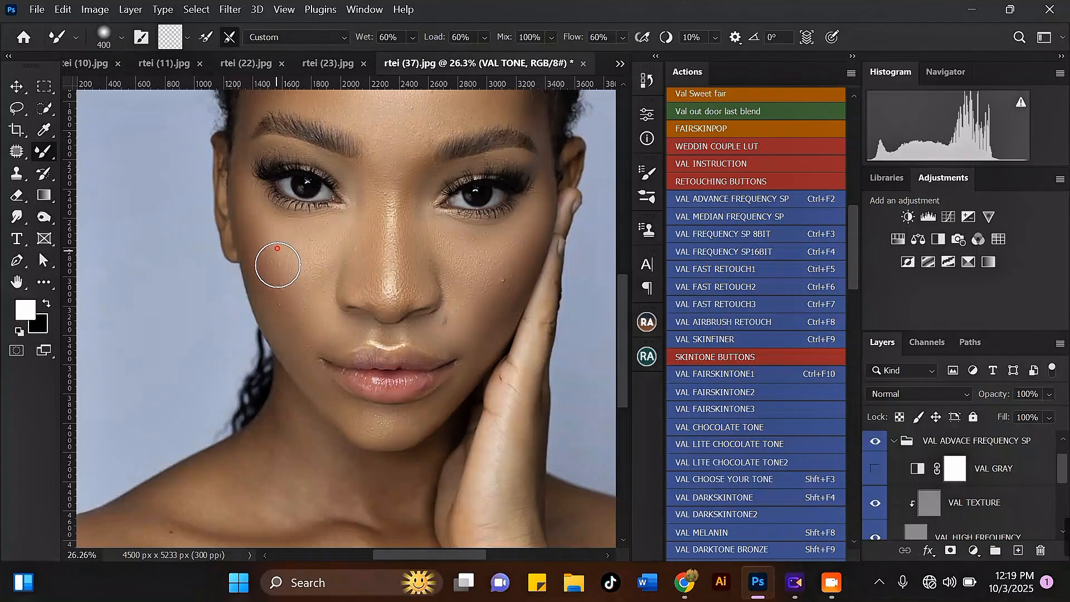
scroll(363, 247, "down", 1)
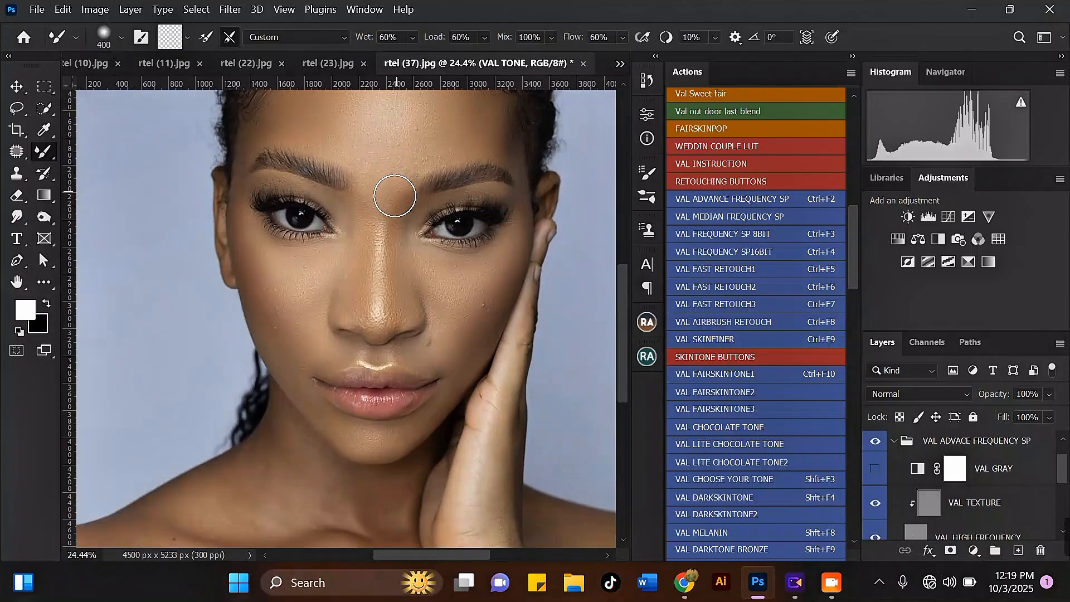
Step: Smooth the cheek at the image's left with the Mixer Brush at sizes 500 and 400
key("bracketright")
scroll(292, 274, "down", 1)
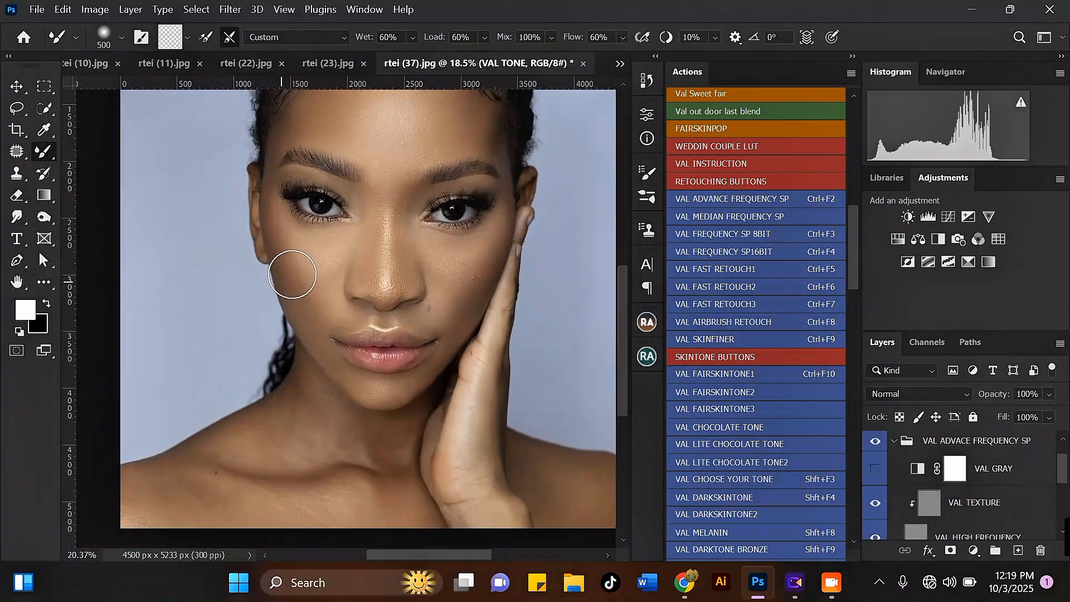
scroll(292, 274, "up", 1)
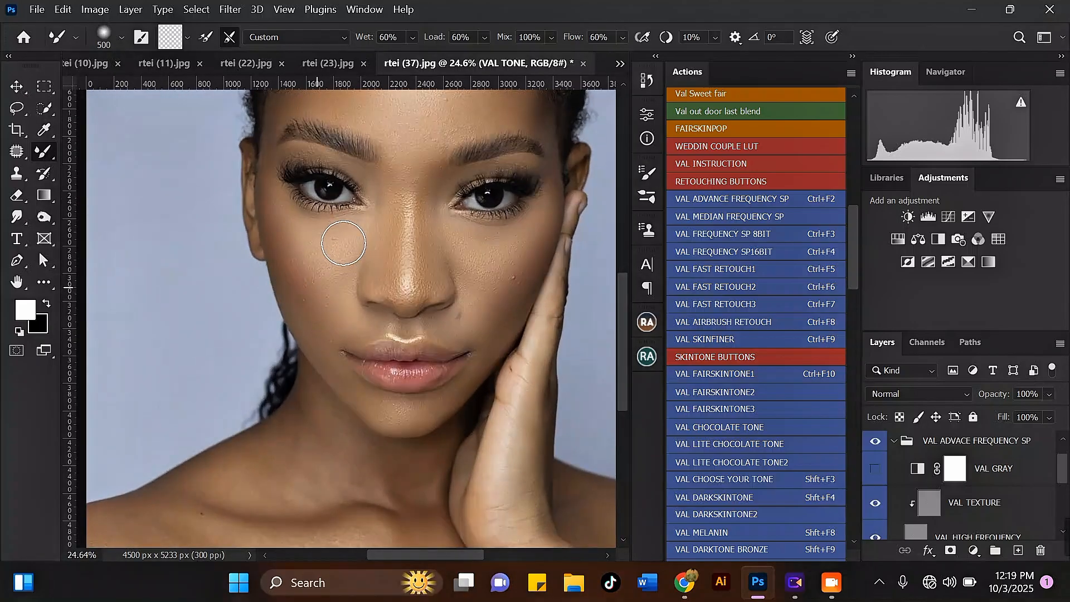
key("bracketleft")
scroll(343, 243, "down", 2)
scroll(430, 238, "up", 2)
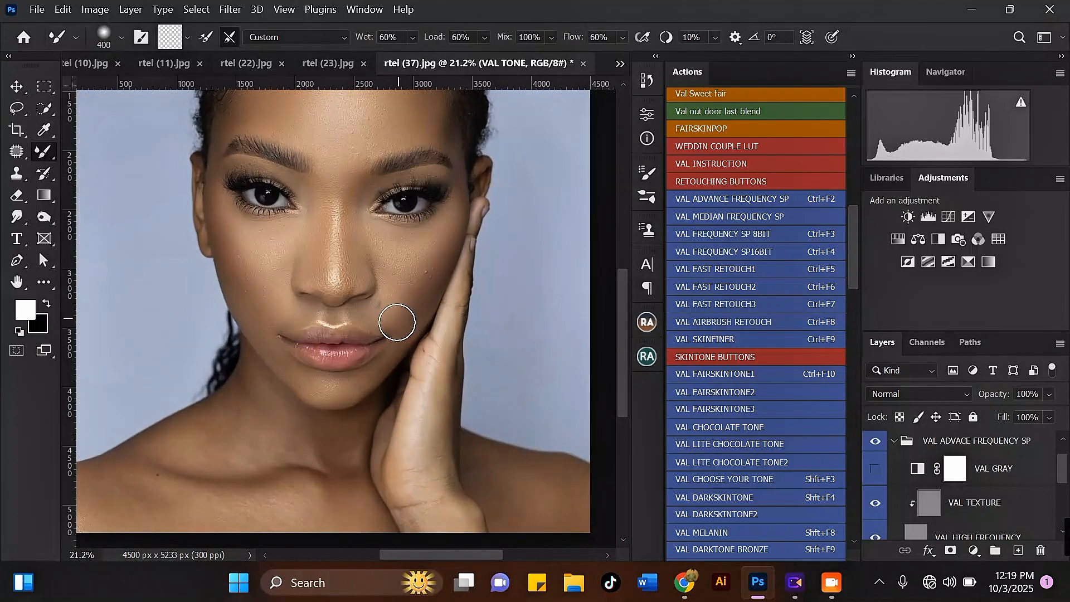
Step: Blend the lower cheek at the image's right, beside the mouth corner, with the Mixer Brush at size 300
key("bracketleft")
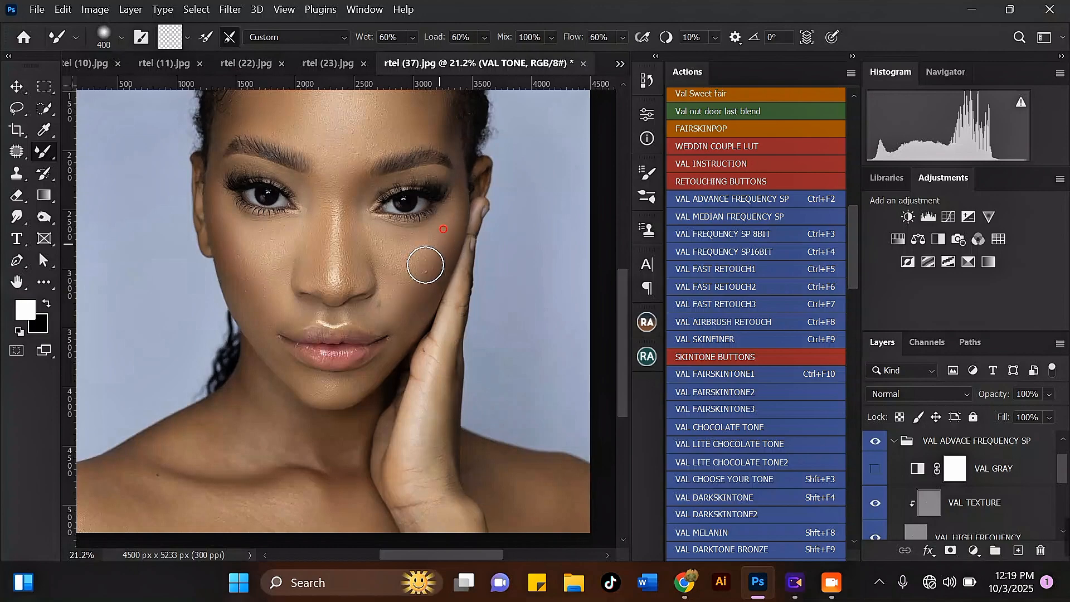
left_click(400, 311)
scroll(391, 279, "down", 3)
scroll(305, 260, "up", 2)
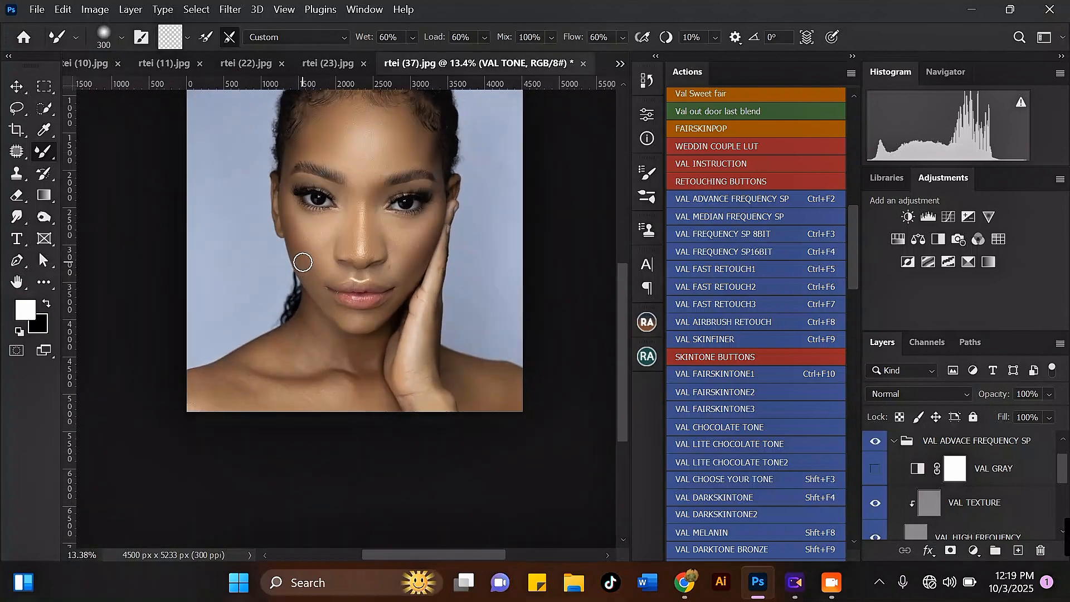
Step: Smooth the side of the neck below the jaw at the image's left with the Mixer Brush at size 400
key("bracketright")
scroll(317, 295, "up", 3)
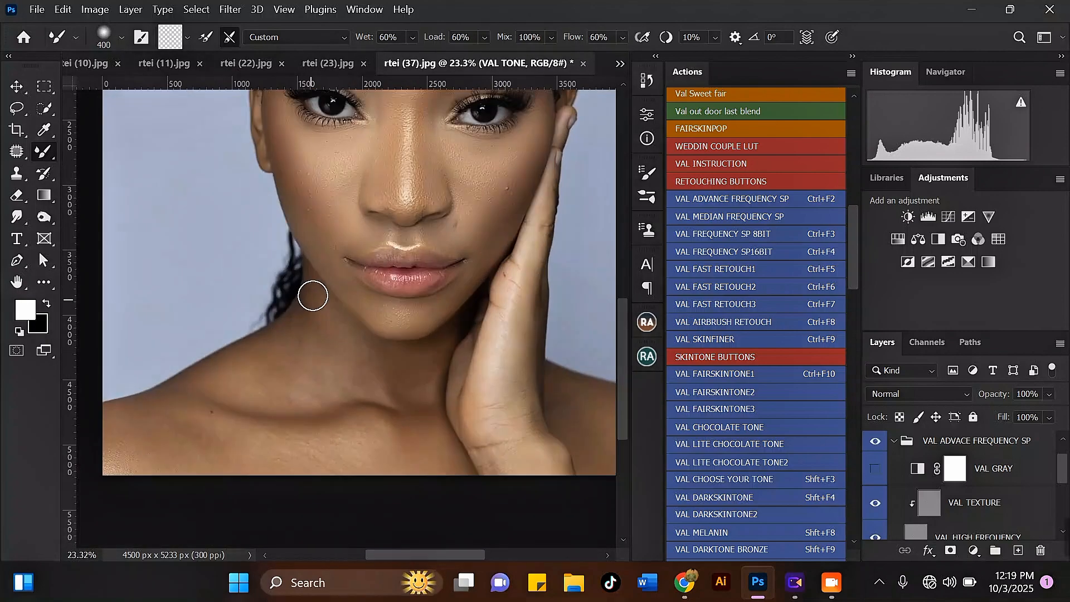
key("bracketright")
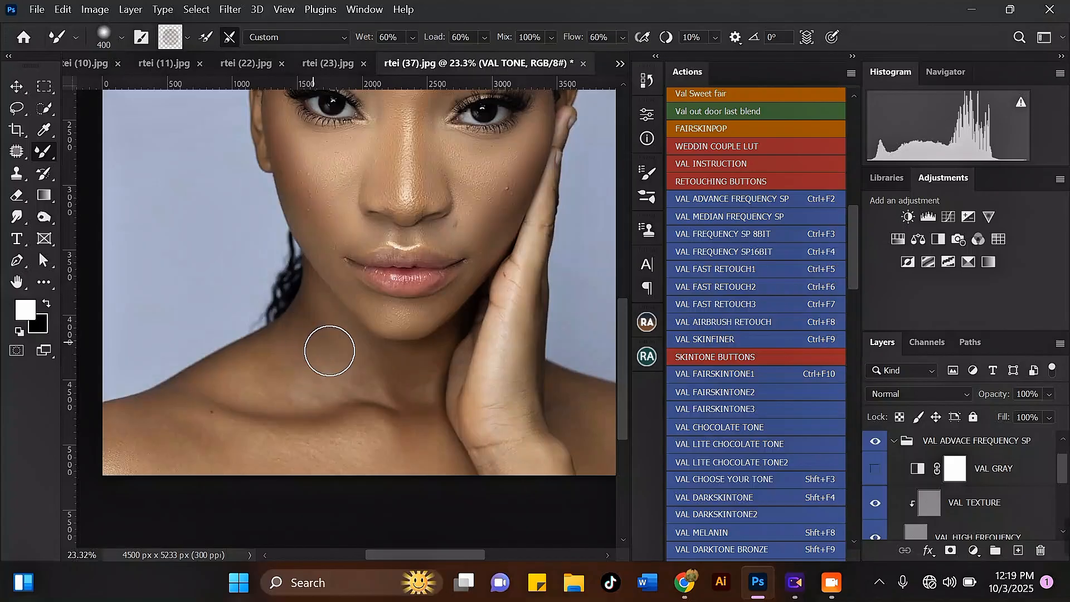
key("bracketright")
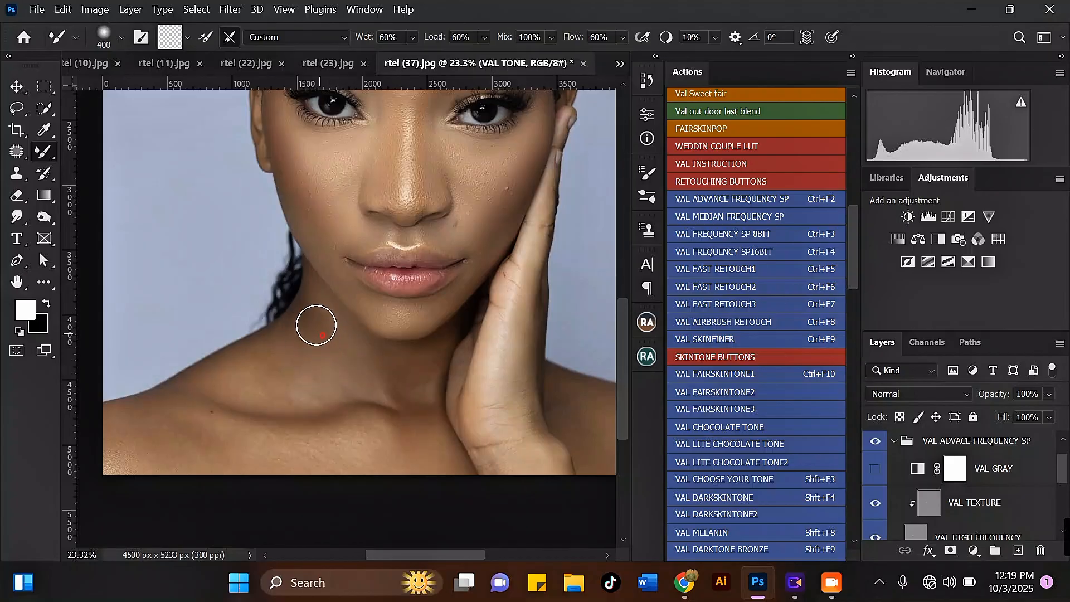
key("bracketleft")
Step: Blend the skin along the collarbone at the image's left and up into the base of the neck with the Mixer Brush
left_click_drag(337, 395, 304, 398)
key("bracketright")
mouse_move(291, 395)
left_mouse_down()
mouse_move(248, 389)
mouse_move(299, 401)
mouse_move(234, 390)
mouse_move(309, 336)
mouse_move(279, 366)
mouse_move(302, 328)
mouse_move(321, 383)
mouse_move(325, 357)
mouse_move(303, 372)
mouse_move(304, 355)
mouse_move(282, 346)
mouse_move(225, 371)
mouse_move(275, 363)
mouse_move(299, 390)
left_mouse_up()
mouse_move(270, 383)
left_mouse_down()
mouse_move(358, 385)
mouse_move(344, 354)
left_mouse_up()
scroll(355, 334, "down", 3)
scroll(277, 401, "up", 3)
key("]")
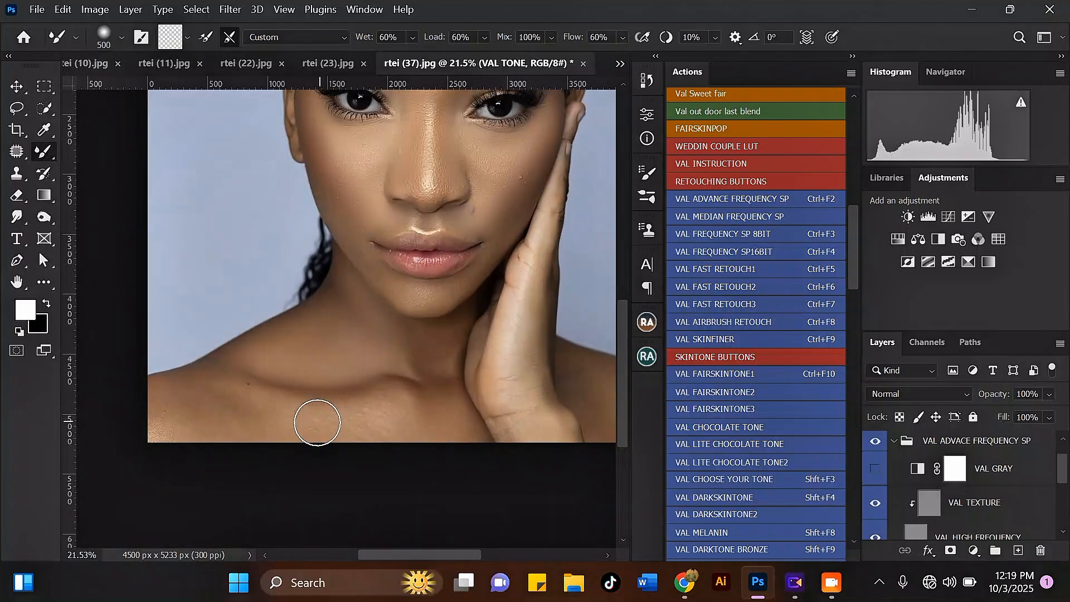
Step: Even out the upper chest with the Mixer Brush at size 500, and blend the neck at size 400
mouse_move(317, 423)
left_mouse_down()
mouse_move(353, 423)
mouse_move(313, 423)
mouse_move(375, 403)
mouse_move(277, 430)
mouse_move(224, 416)
mouse_move(208, 400)
mouse_move(265, 407)
mouse_move(210, 378)
mouse_move(167, 401)
mouse_move(207, 439)
mouse_move(274, 413)
mouse_move(418, 413)
mouse_move(421, 425)
mouse_move(451, 427)
left_mouse_up()
key("bracketleft")
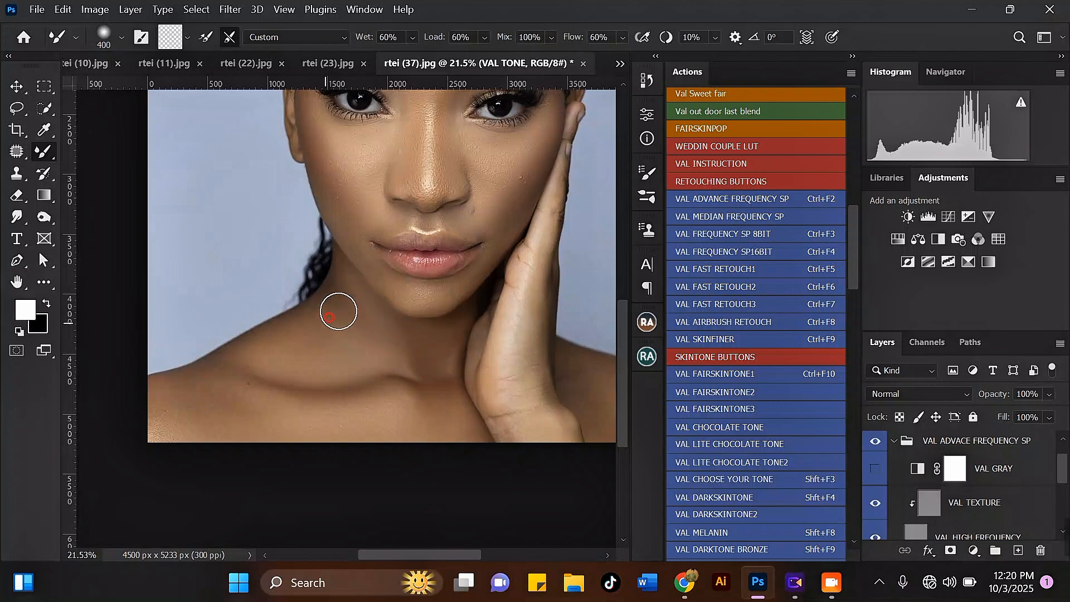
key("bracketright")
key("bracketright")
key("bracketleft")
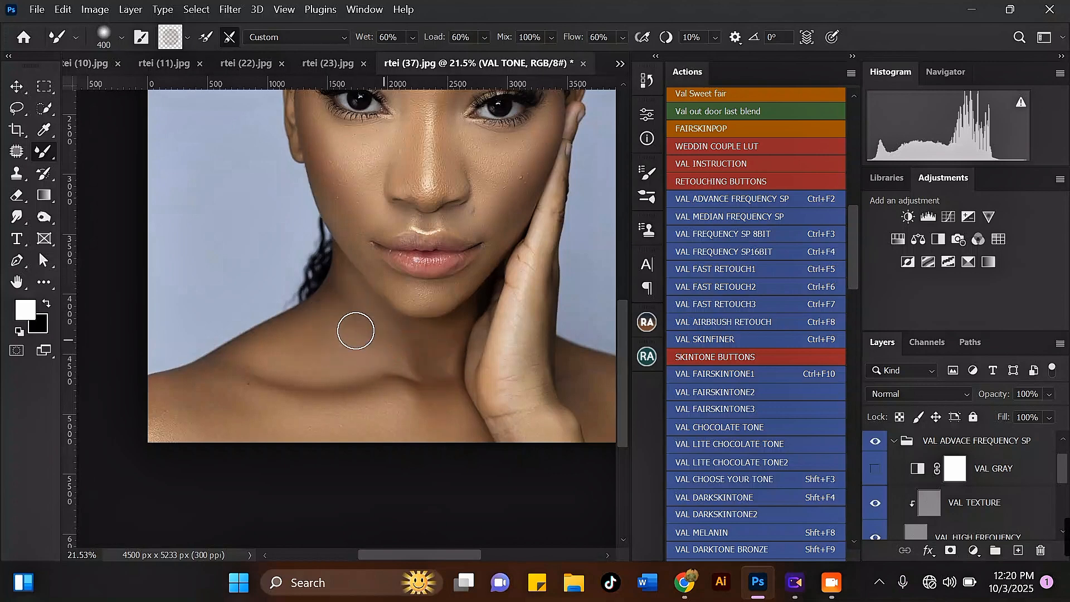
Step: Blend the lower neck at size 300, and the chest beside the wrist with the Mixer Brush at size 400
scroll(356, 330, "down", 3)
scroll(423, 344, "up", 2)
key("bracketleft")
left_click_drag(418, 336, 411, 355)
key("bracketright")
left_click_drag(420, 410, 424, 422)
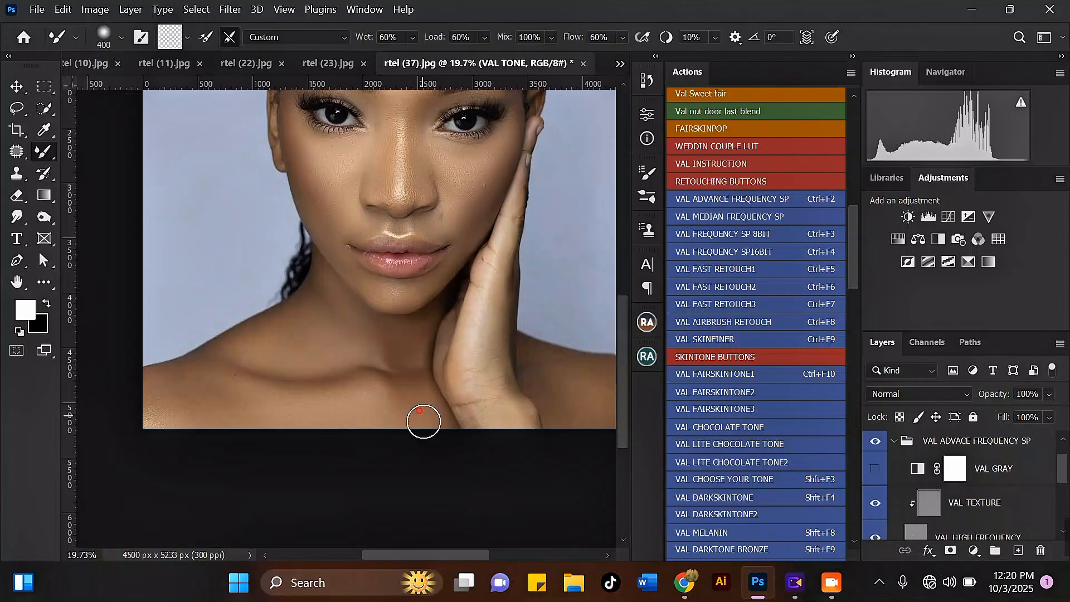
Step: Smooth the shoulder at the image's right with the Mixer Brush at sizes 500 and 600
key("bracketright")
scroll(521, 375, "down", 2)
scroll(531, 366, "up", 1)
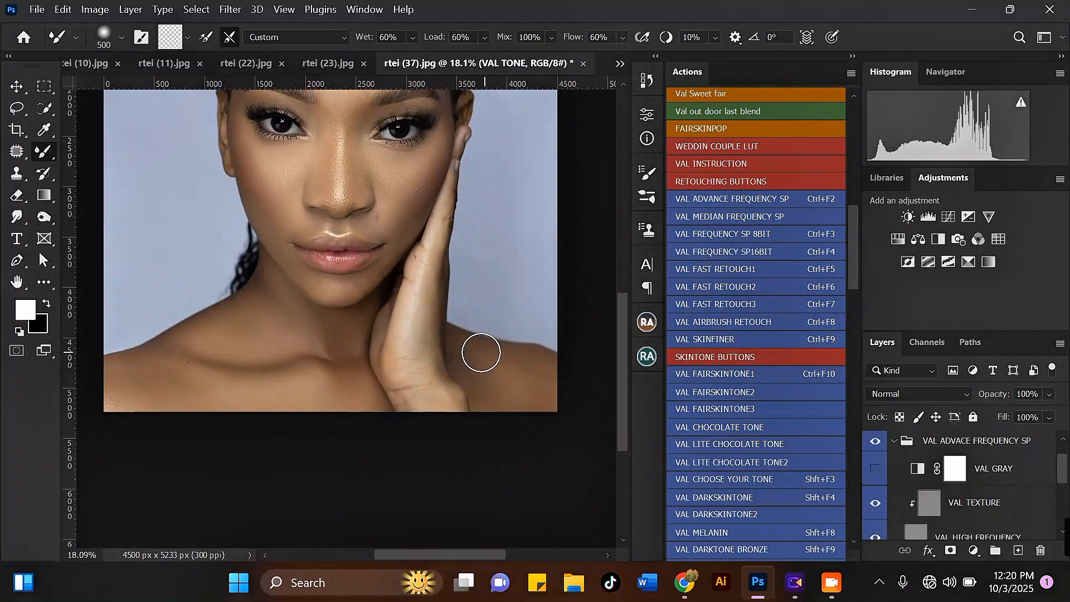
mouse_move(482, 373)
left_mouse_down()
mouse_move(473, 372)
mouse_move(490, 389)
left_mouse_up()
key("bracketright")
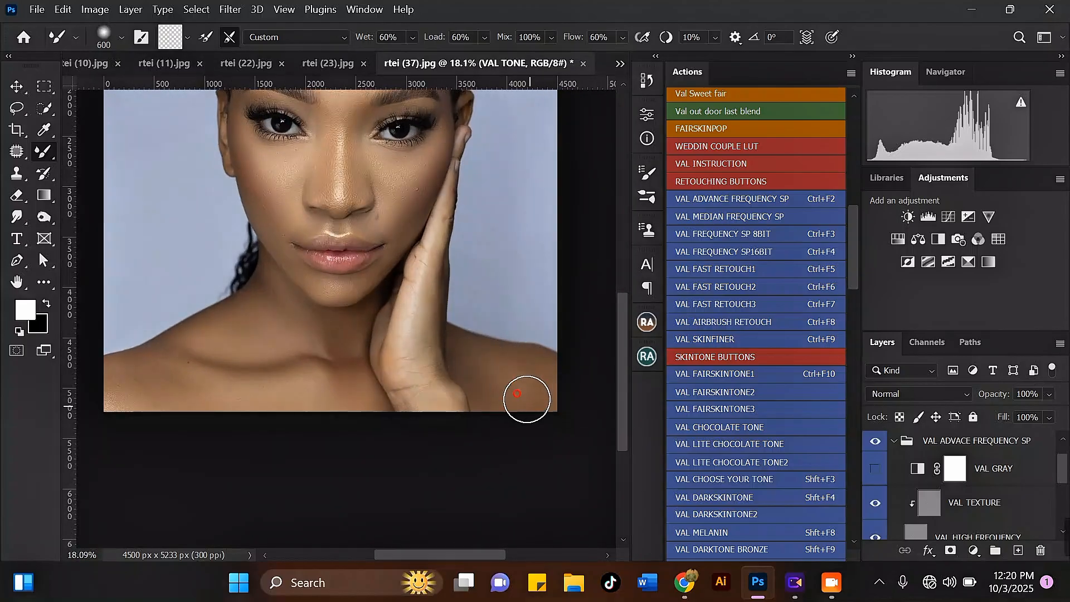
Step: Smooth the wrist and the back of the raised hand with the Mixer Brush at size 400
key("bracketleft")
left_click_drag(424, 362, 449, 413)
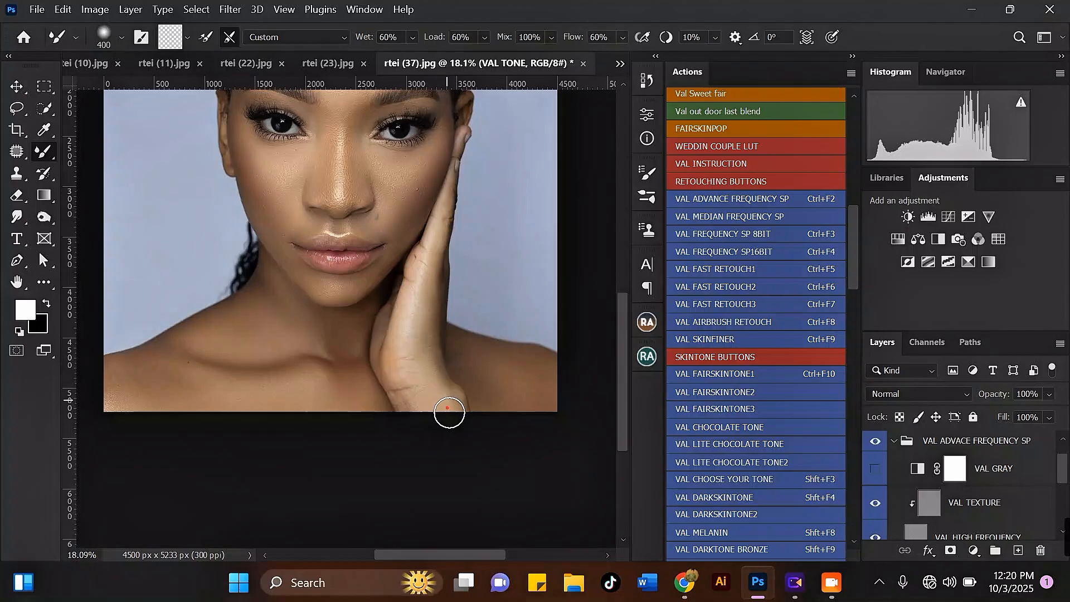
left_click_drag(423, 286, 427, 331)
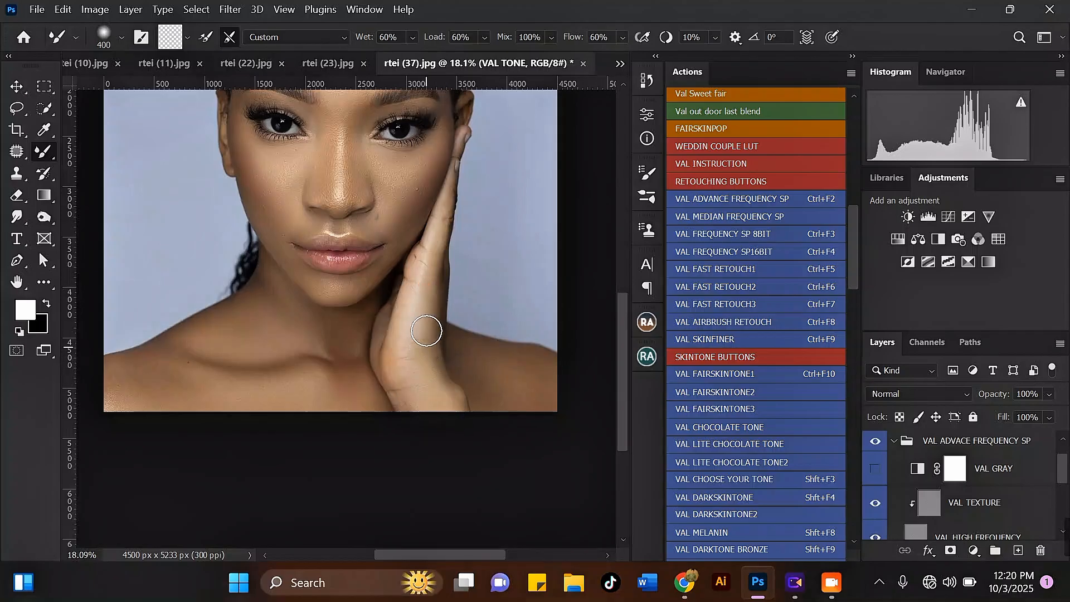
scroll(445, 350, "down", 3)
Step: Blend the outer edge of the shoulder at the image's right with a larger Mixer Brush, up to size 600
key("bracketright")
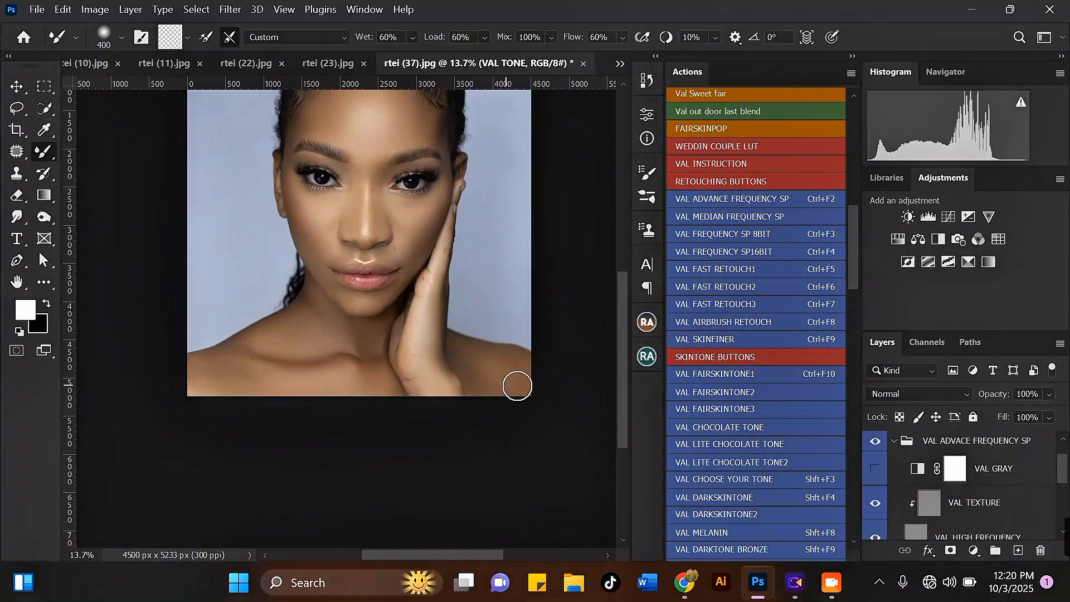
scroll(514, 387, "up", 3)
key("bracketright")
key("bracketleft")
scroll(501, 373, "down", 3)
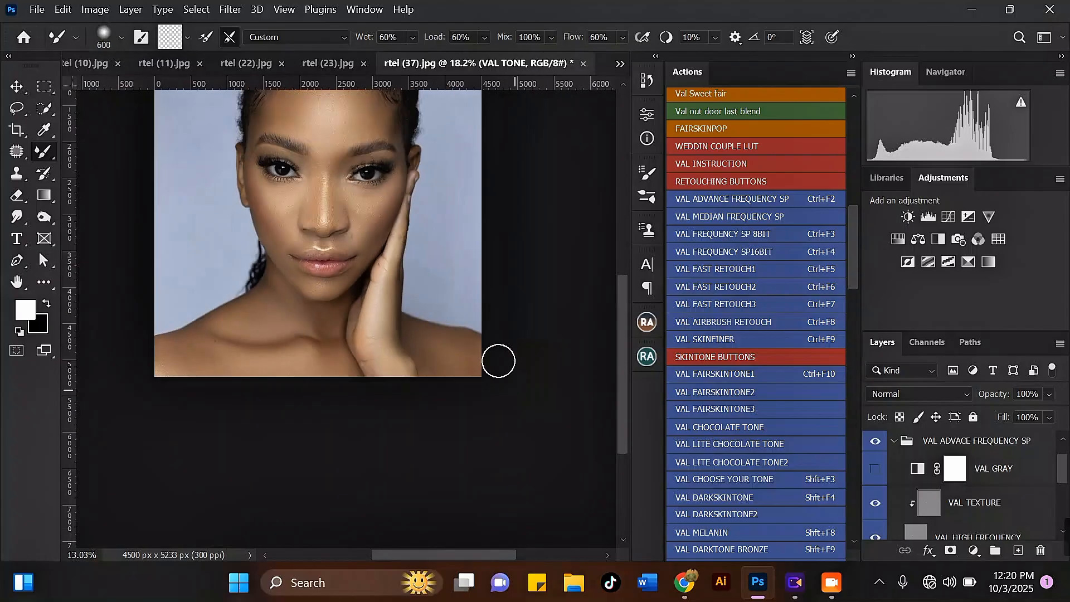
Step: Refine the raised hand's skin with the Mixer Brush at size 250
scroll(393, 267, "up", 3)
key("bracketleft")
key("bracketleft")
key("bracketleft")
scroll(386, 251, "up", 1)
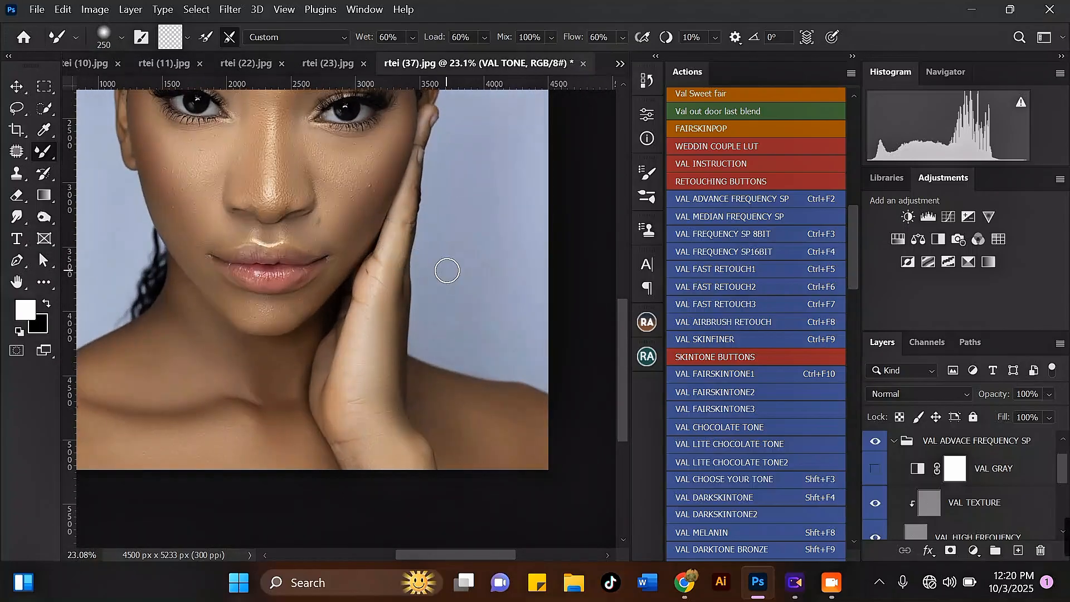
Step: Smooth the chest below the collarbone at the image's left with the Mixer Brush at sizes 400 and 500
scroll(447, 271, "down", 1)
key("bracketright")
key("bracketright")
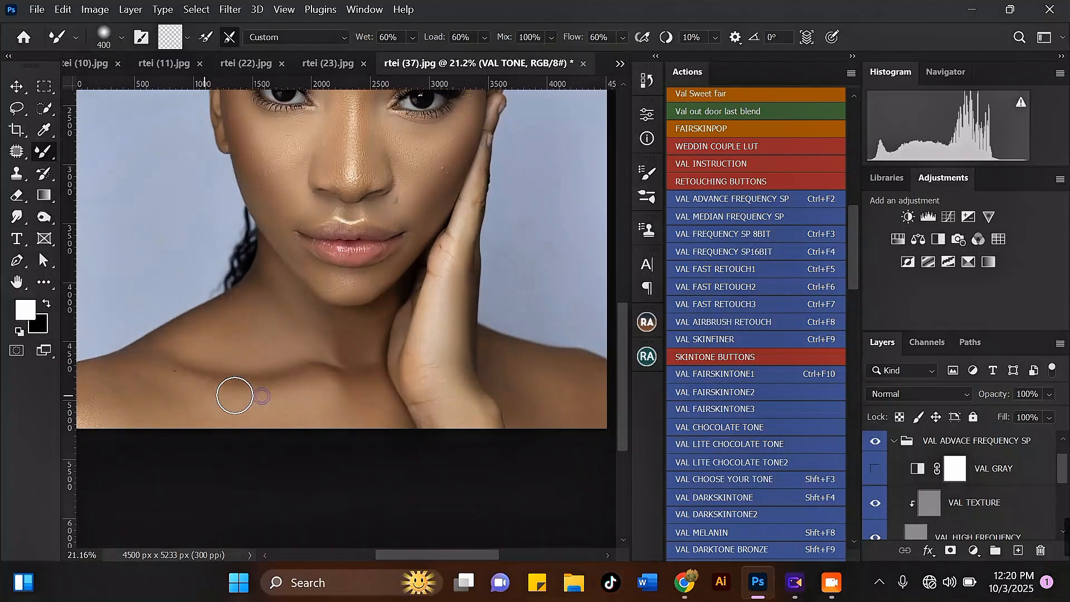
key("bracketright")
scroll(229, 246, "down", 3)
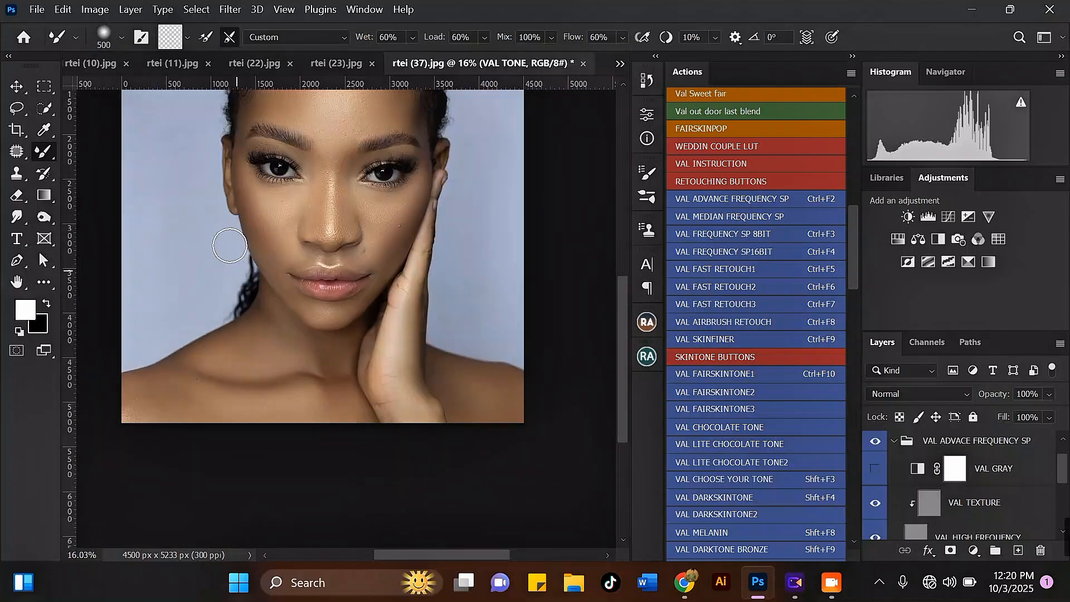
Step: Blend the lower cheek and jaw at the image's left with the Mixer Brush at size 300
scroll(230, 245, "up", 3)
key("bracketleft")
key("bracketleft")
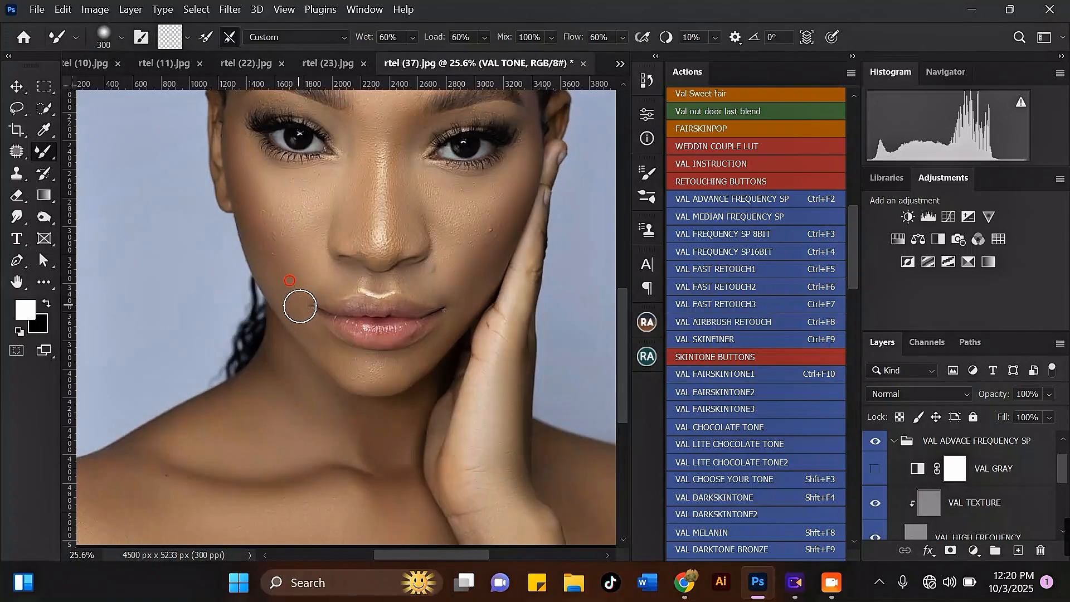
Step: Hide and show the VAL ADVACE FREQUENCY SP group to compare the portrait before and after retouching
scroll(300, 306, "down", 4)
key("bracketright")
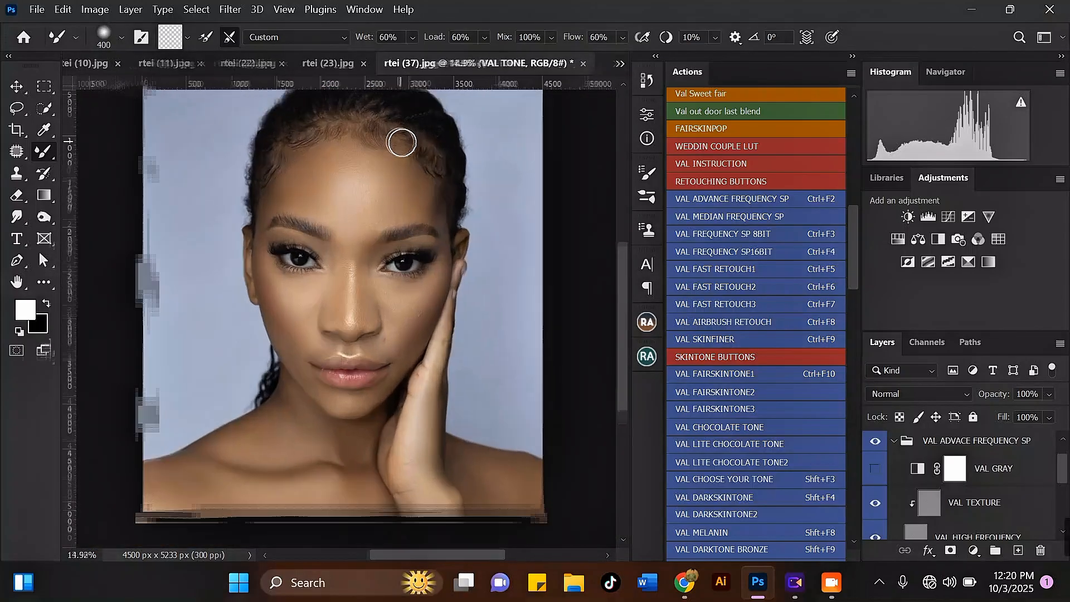
scroll(402, 143, "up", 1)
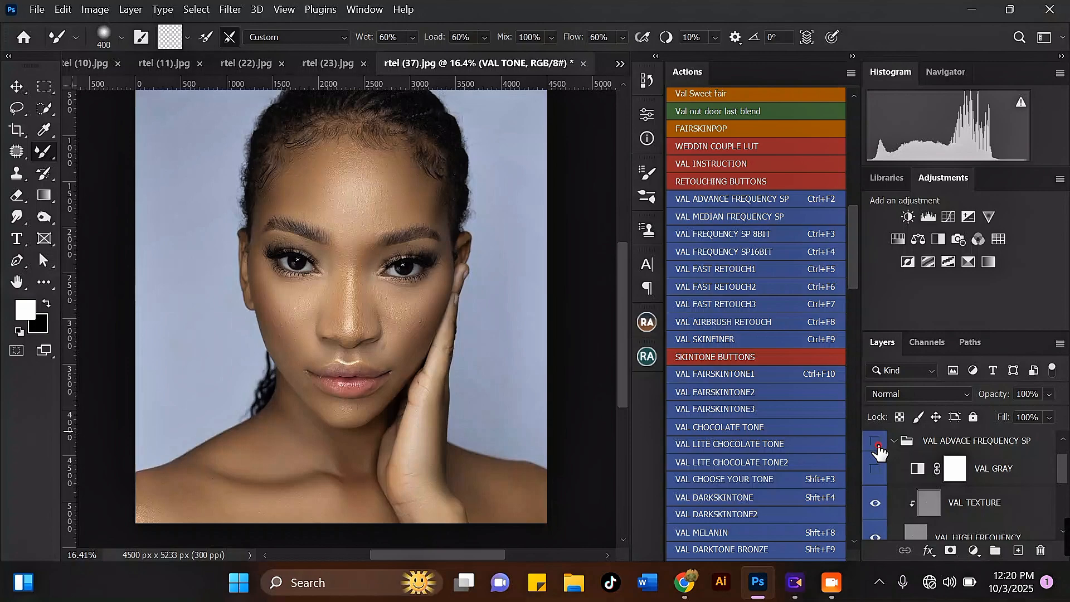
left_click(877, 443)
left_click(877, 442)
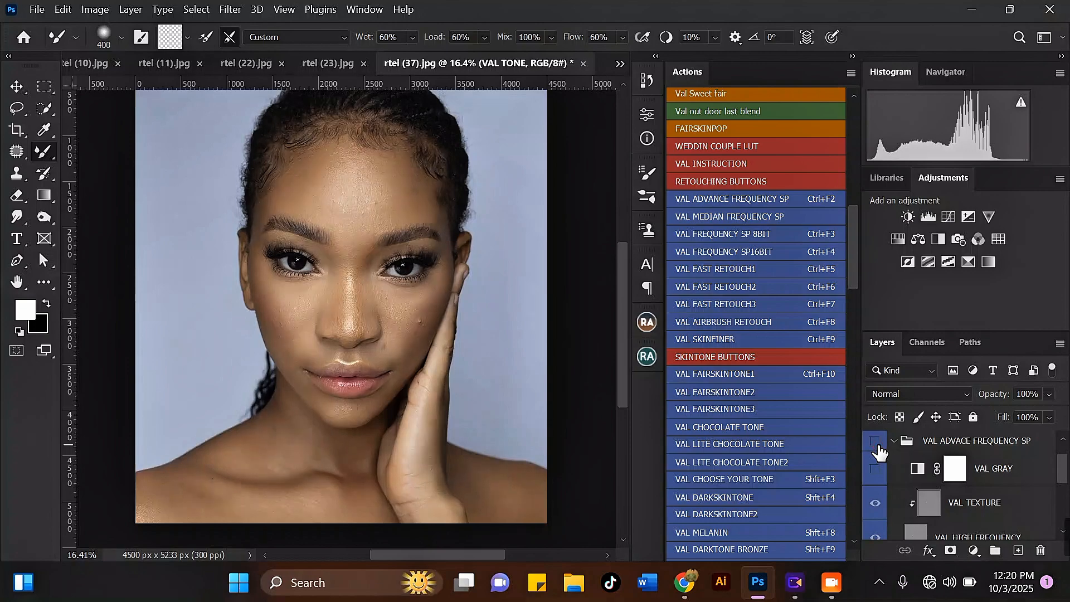
left_click(877, 444)
Step: Step back through the skin retouching and redo it
scroll(409, 167, "up", 3)
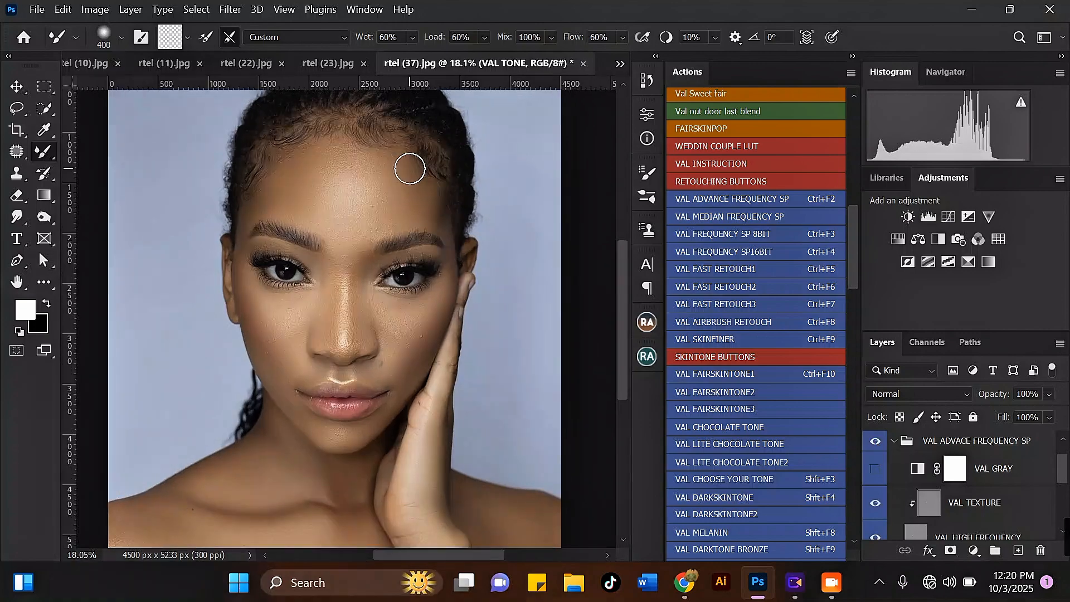
key("ctrl+z")
key("]")
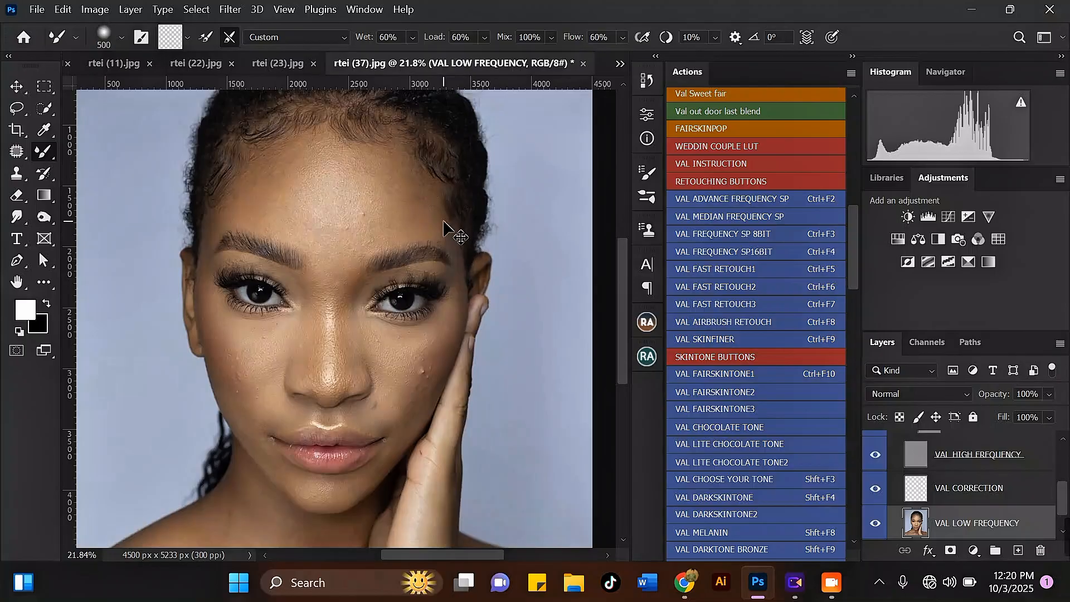
key("ctrl+shift+z")
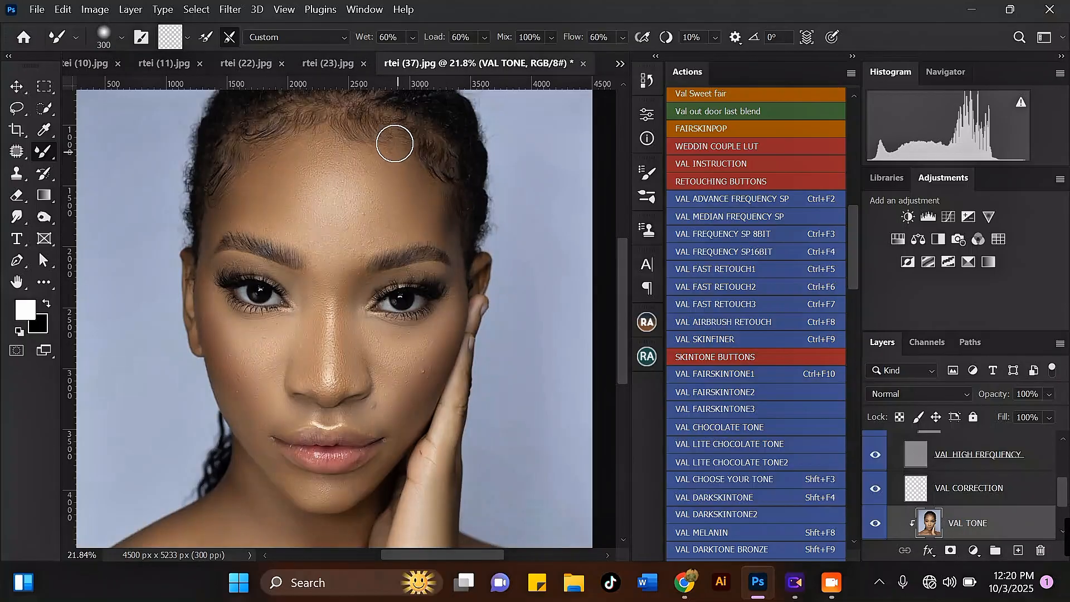
Step: Smooth the forehead from the hairline down to the brows with the Mixer Brush at sizes 400 to 600
key("bracketright")
key("bracketright")
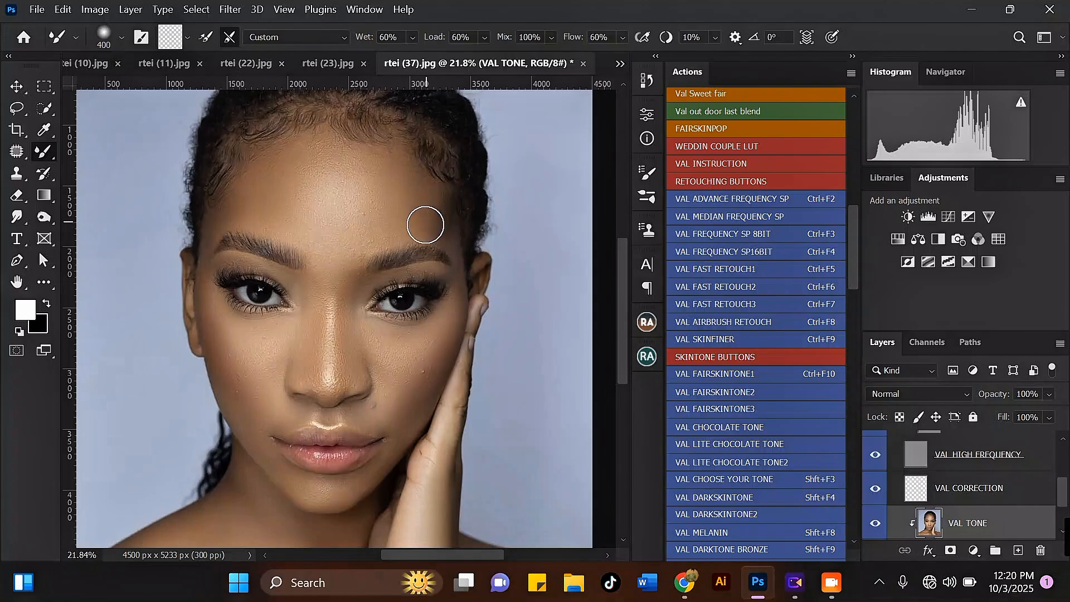
key("bracketright")
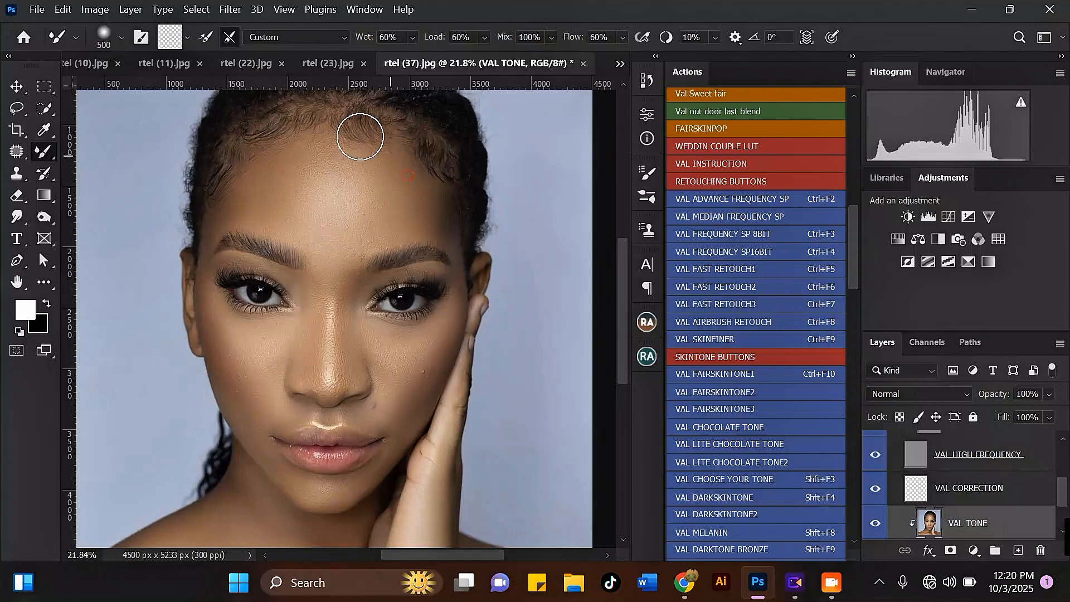
left_click(329, 146)
key("bracketright")
mouse_move(306, 223)
left_mouse_down()
mouse_move(316, 174)
mouse_move(334, 167)
mouse_move(394, 182)
mouse_move(318, 147)
mouse_move(347, 141)
mouse_move(387, 162)
mouse_move(389, 182)
mouse_move(401, 179)
mouse_move(391, 173)
mouse_move(441, 196)
mouse_move(441, 212)
mouse_move(427, 209)
mouse_move(406, 183)
mouse_move(410, 220)
mouse_move(400, 215)
mouse_move(411, 183)
mouse_move(420, 206)
left_mouse_up()
key("bracketleft")
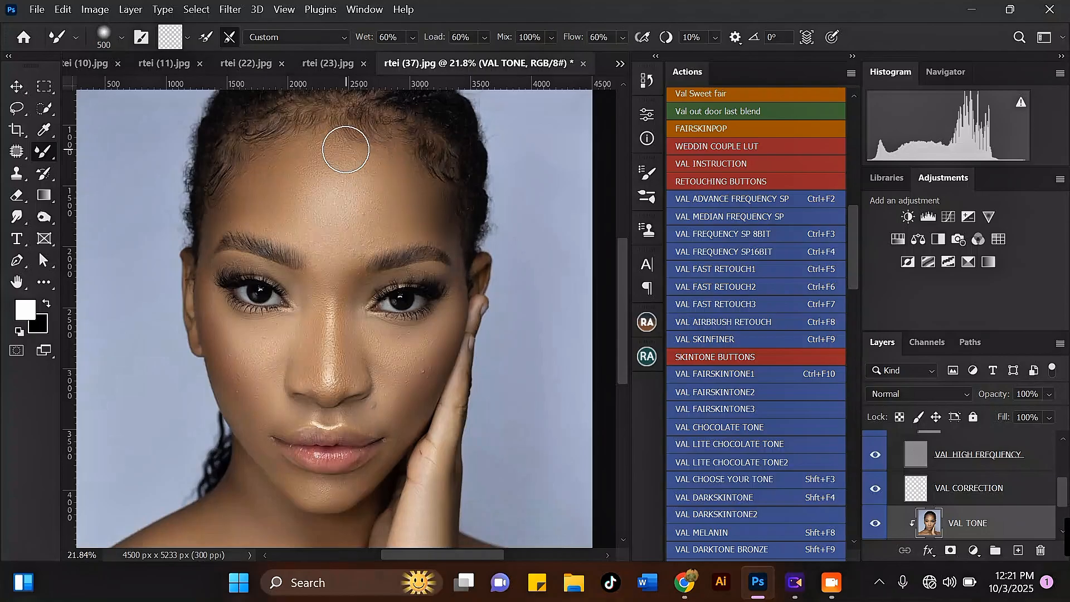
Step: Blend the forehead above the eyebrow at the image's left with the Mixer Brush at size 600
scroll(344, 148, "down", 2)
scroll(286, 131, "up", 2)
key("bracketright")
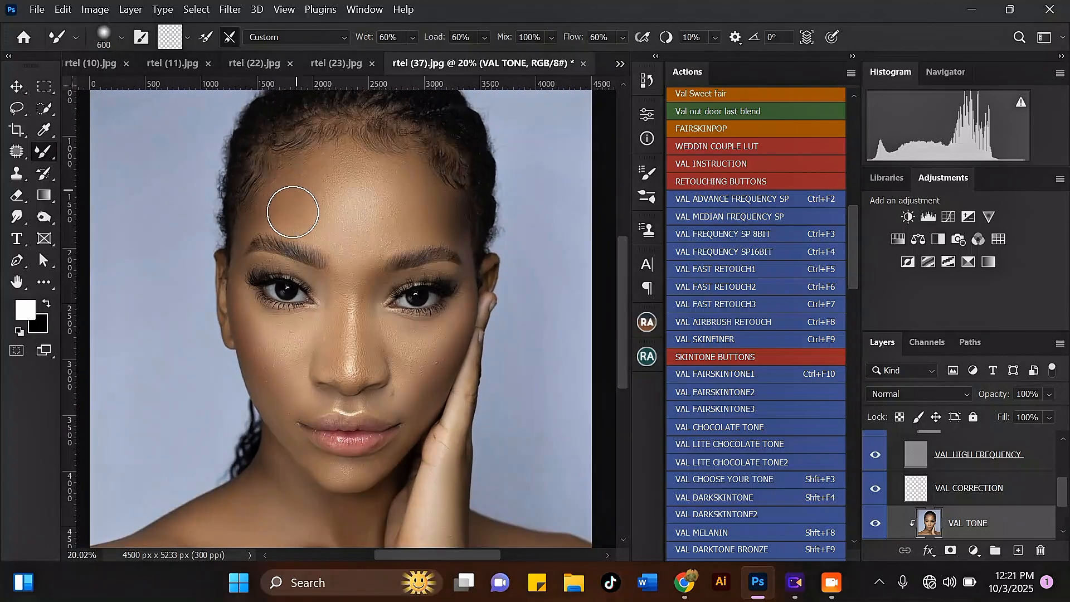
mouse_move(292, 199)
left_mouse_down()
mouse_move(316, 220)
mouse_move(311, 198)
mouse_move(329, 181)
mouse_move(363, 213)
mouse_move(369, 201)
mouse_move(407, 210)
mouse_move(333, 196)
left_mouse_up()
Step: Blend the skin between the eyebrows up into the forehead with the Mixer Brush at sizes 400 and 500
scroll(338, 198, "down", 2)
scroll(345, 250, "up", 2)
key("bracketleft")
key("bracketleft")
mouse_move(343, 250)
left_mouse_down()
mouse_move(346, 258)
mouse_move(362, 222)
left_mouse_up()
key("bracketright")
left_click_drag(363, 225, 349, 250)
left_click_drag(335, 252, 343, 248)
Step: Smooth the side of the nose bridge and under the eye at size 300, and the cheek at the image's right at size 400
key("bracketleft")
key("bracketleft")
left_click_drag(365, 289, 358, 280)
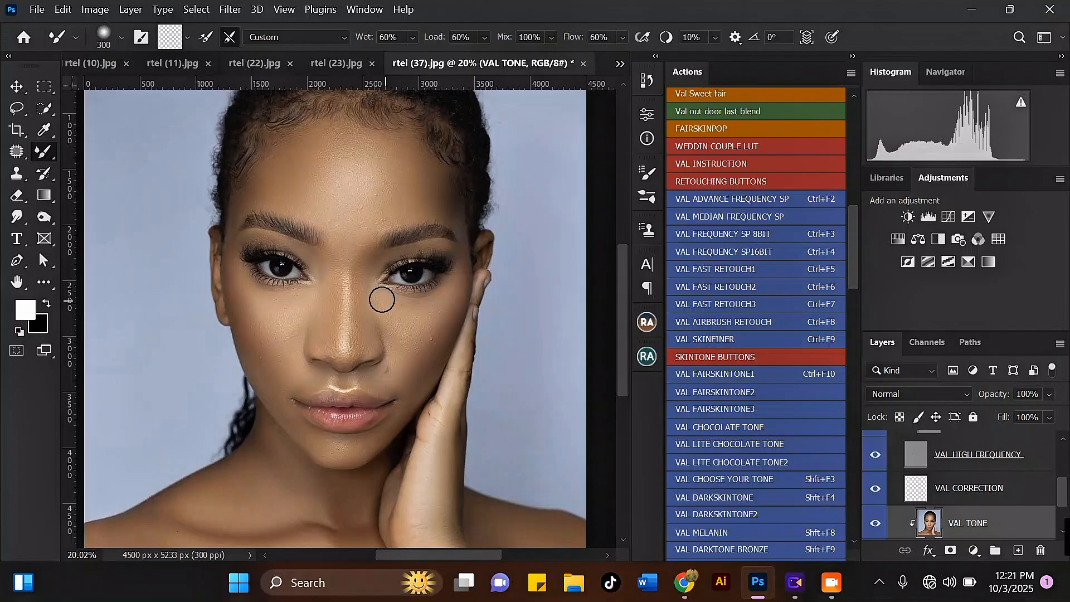
scroll(390, 273, "down", 1)
key("bracketright")
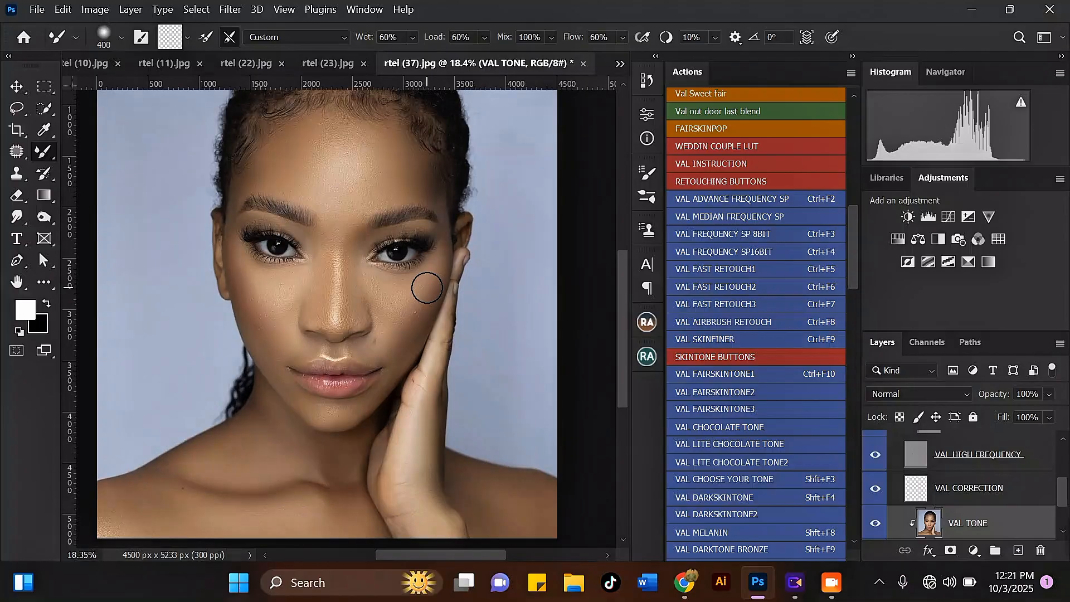
scroll(412, 257, "up", 2)
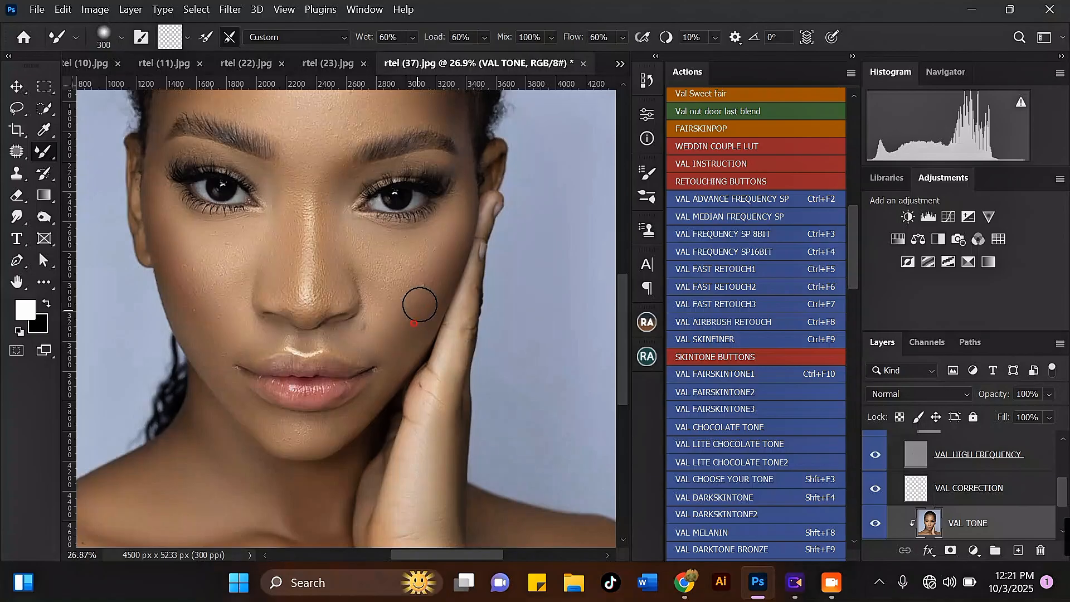
Step: Smooth the cheek and the under-eye skin at the image's left with the Mixer Brush at sizes 300 and 250
scroll(219, 253, "up", 1)
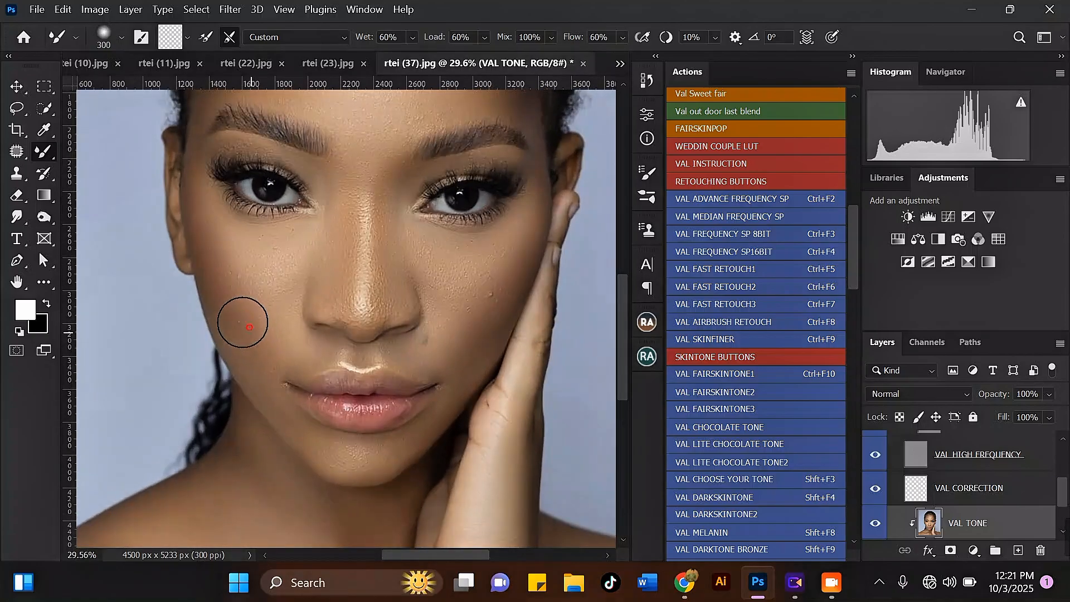
key("bracketright")
key("bracketleft")
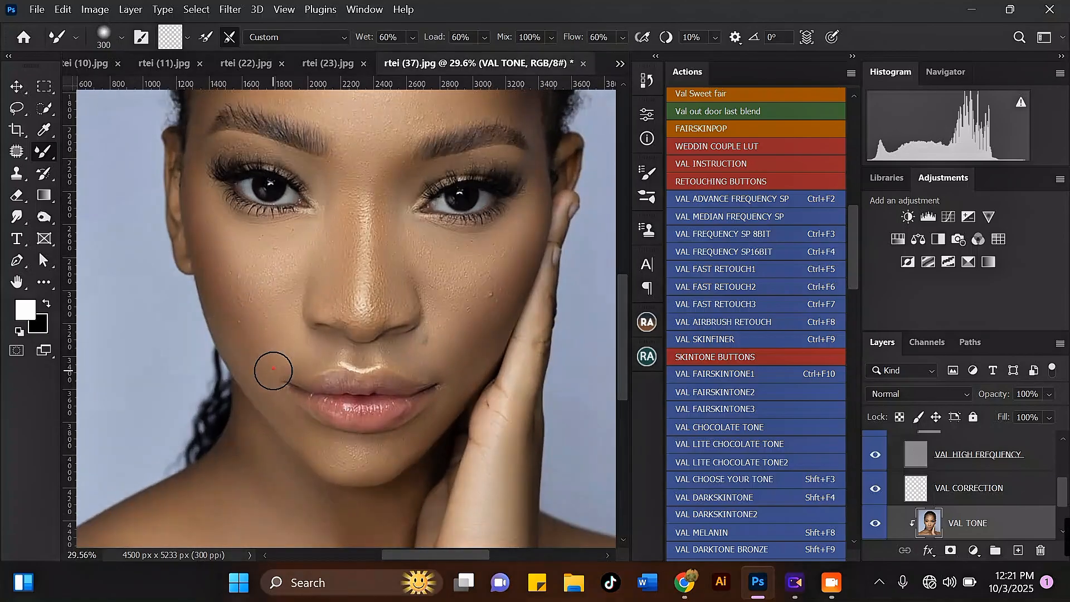
key("bracketleft")
scroll(279, 274, "down", 4)
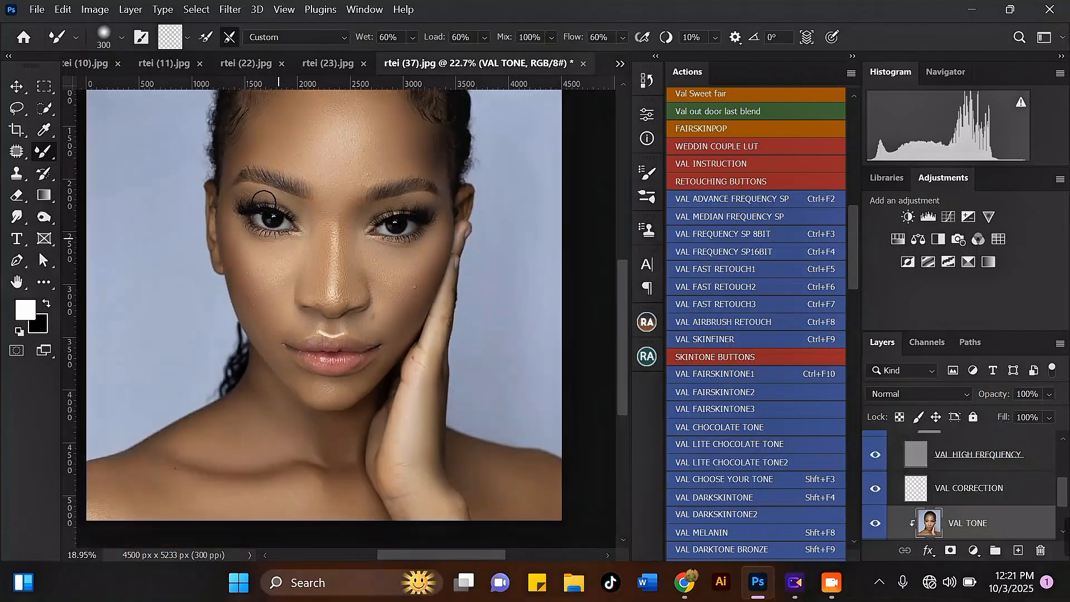
scroll(258, 261, "up", 2)
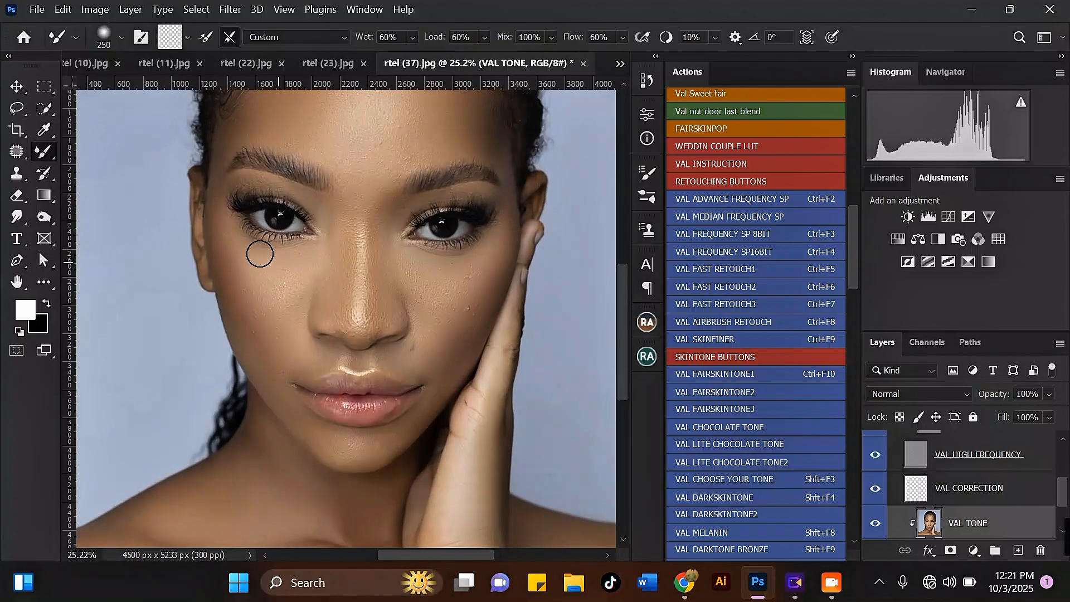
scroll(237, 239, "down", 2)
key("bracketright")
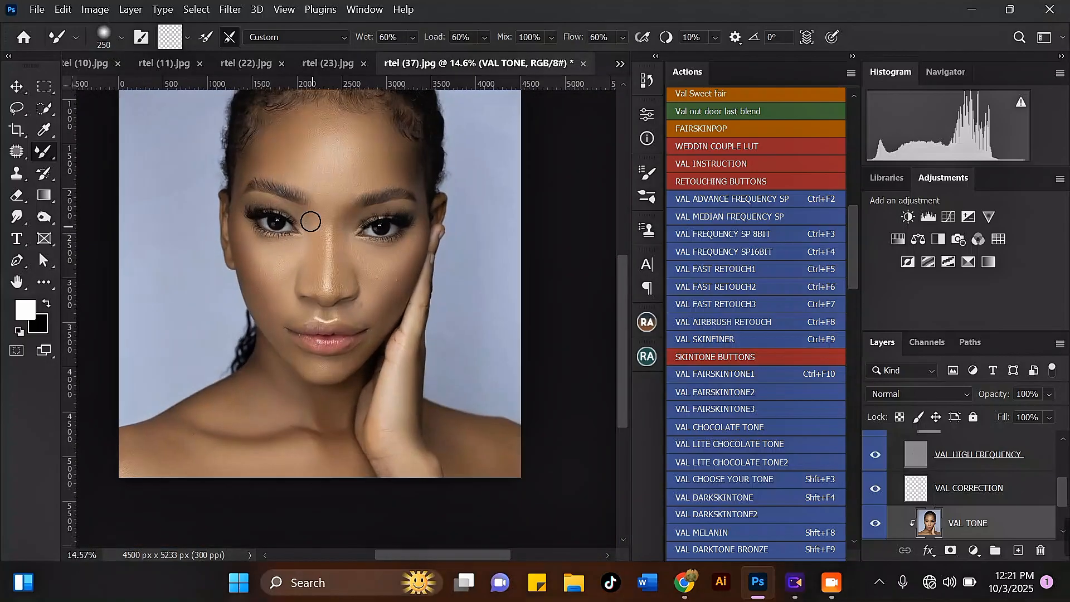
Step: Blend the lower cheek beside the mouth at the image's left at size 200 and the skin under the nose at size 175
scroll(320, 259, "up", 1)
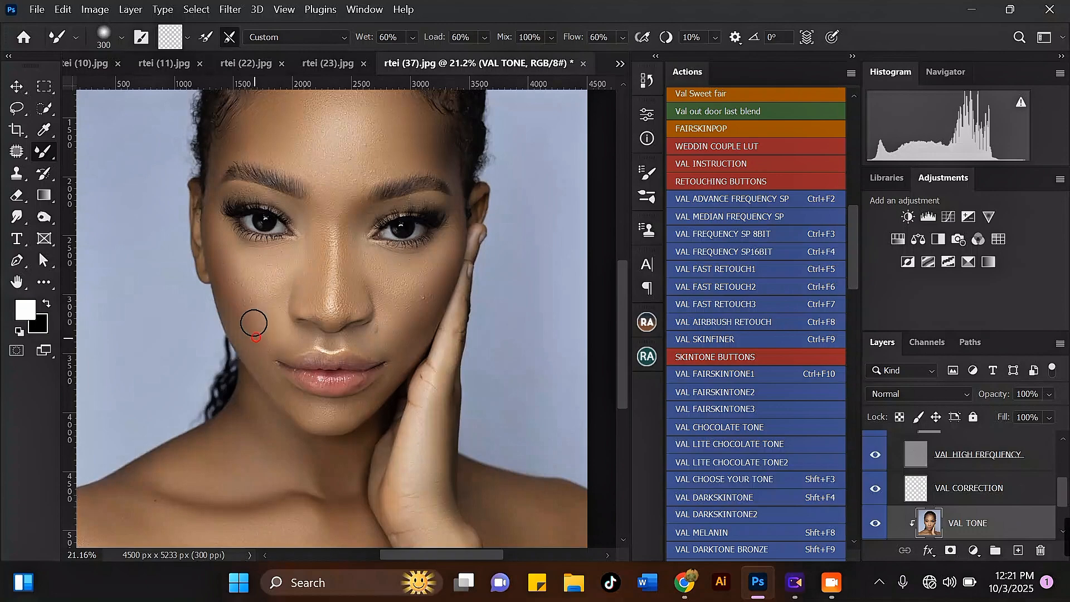
key("bracketleft")
key("bracketleft")
scroll(263, 323, "up", 2)
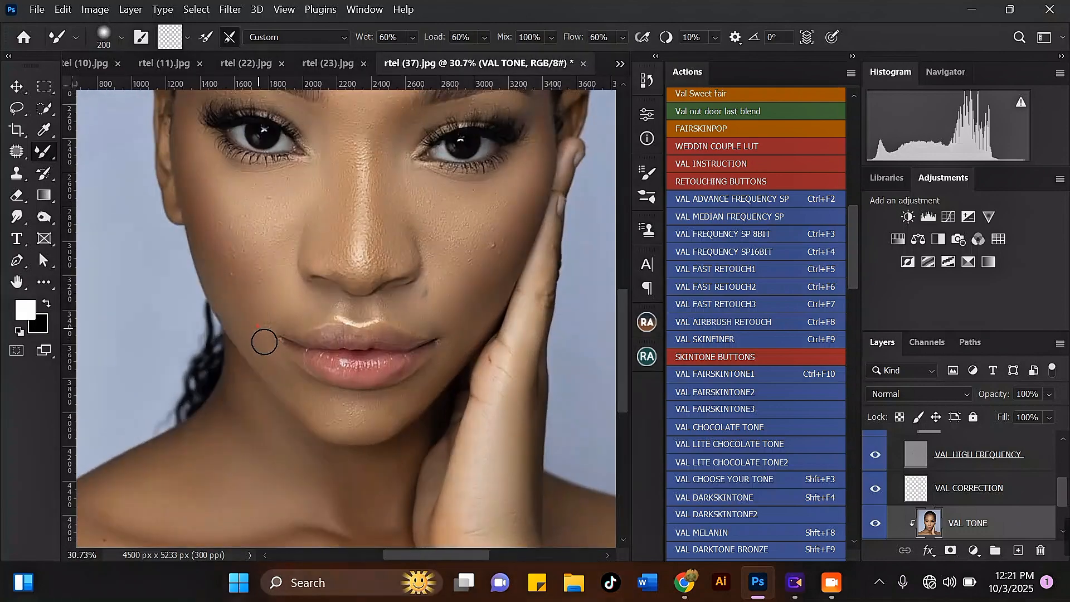
scroll(279, 334, "down", 2)
key("bracketleft")
scroll(329, 303, "up", 2)
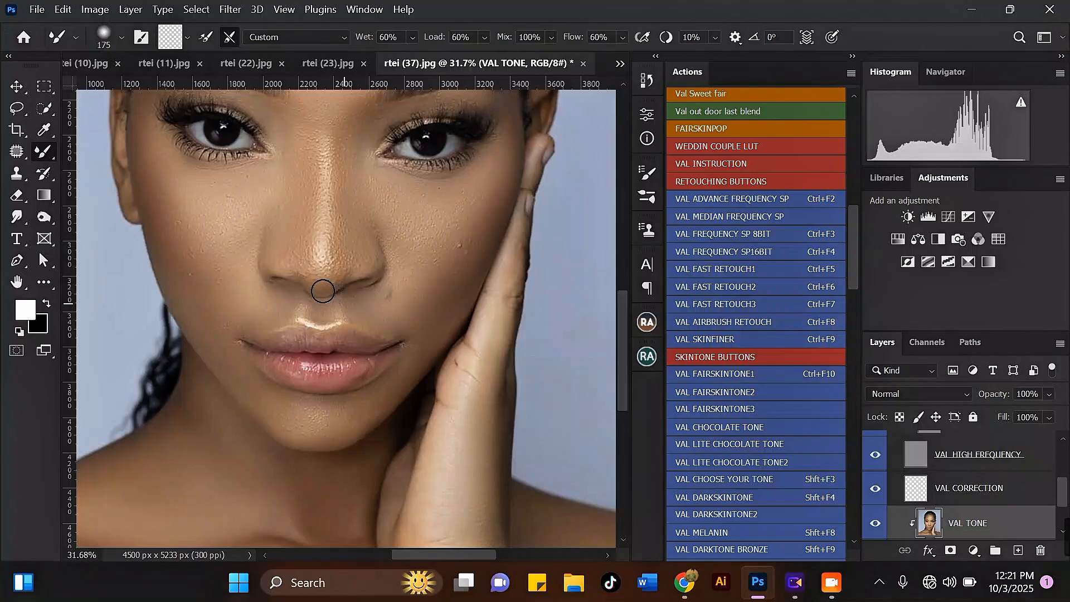
Step: Even out the tone on both cheeks with the Mixer Brush at size 400
scroll(323, 291, "down", 3)
scroll(277, 218, "up", 2)
key("bracketright")
key("bracketright")
key("bracketright")
key("bracketright")
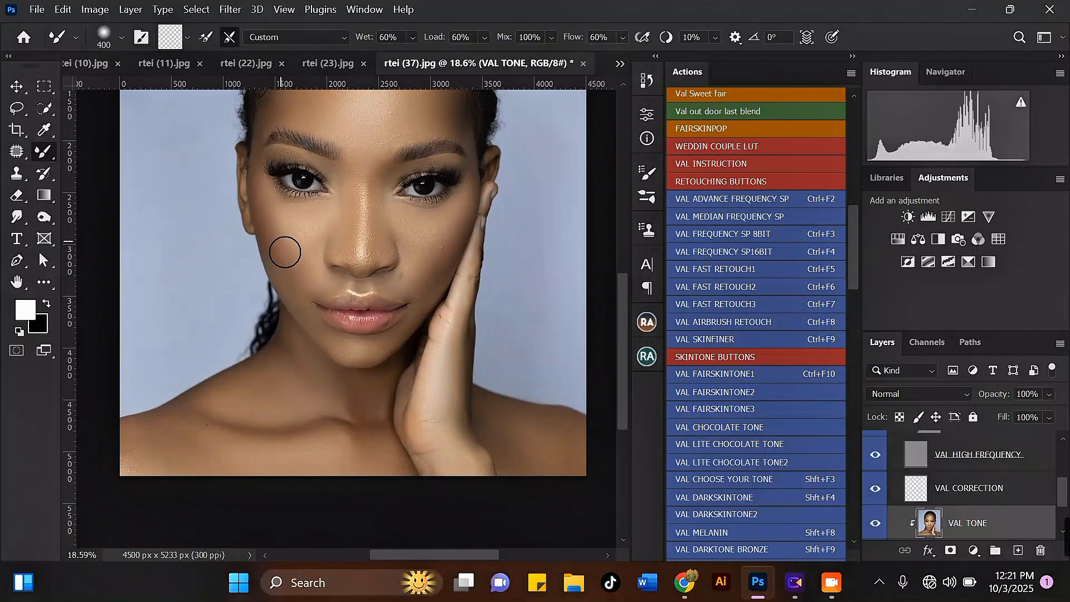
scroll(301, 273, "down", 1)
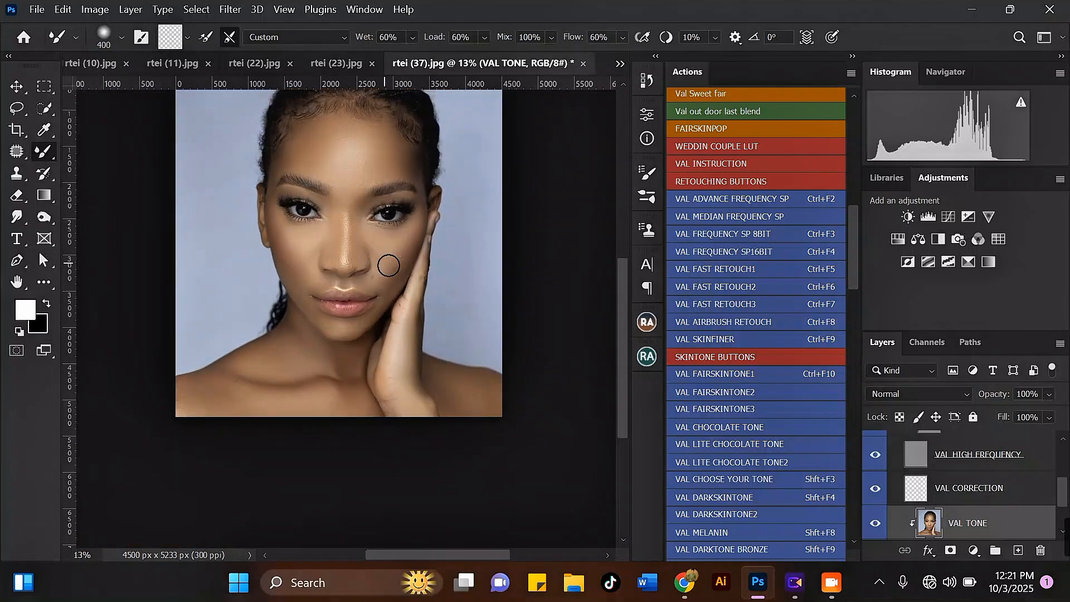
scroll(309, 258, "up", 1)
scroll(346, 191, "down", 1)
Step: Smooth the forehead along the hairline at size 500 and across to the image's right with a larger Mixer Brush
scroll(327, 131, "up", 2)
key("bracketright")
key("bracketright")
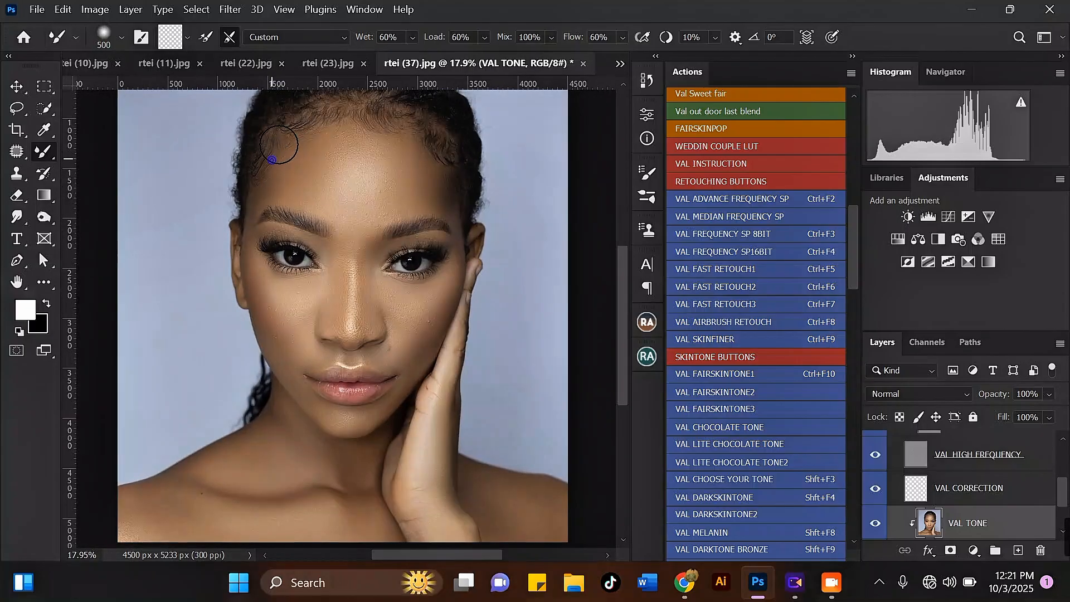
scroll(282, 147, "down", 1)
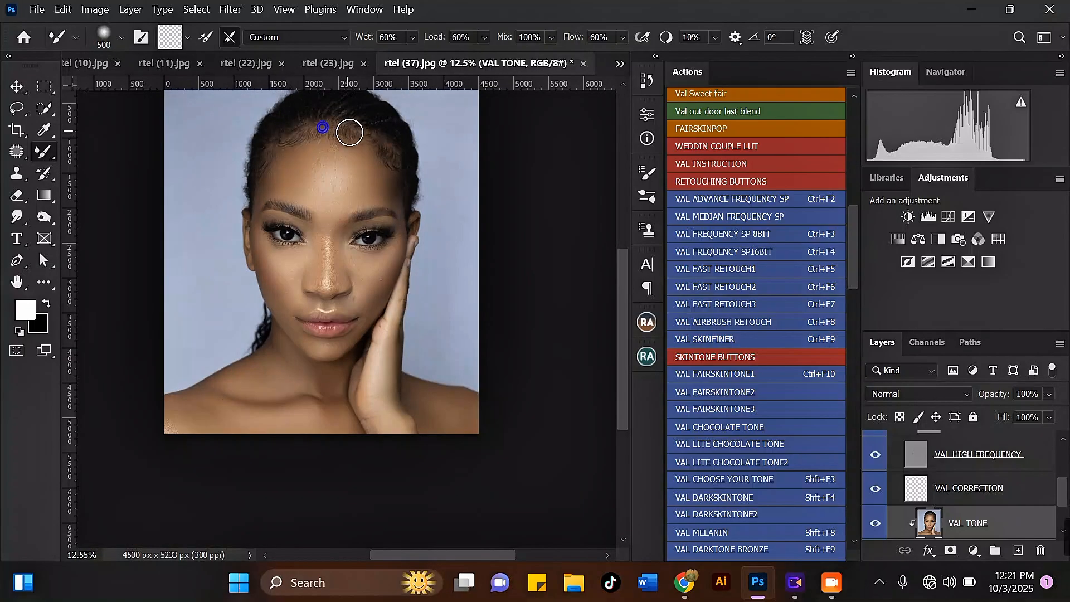
scroll(356, 139, "down", 1)
scroll(368, 183, "up", 2)
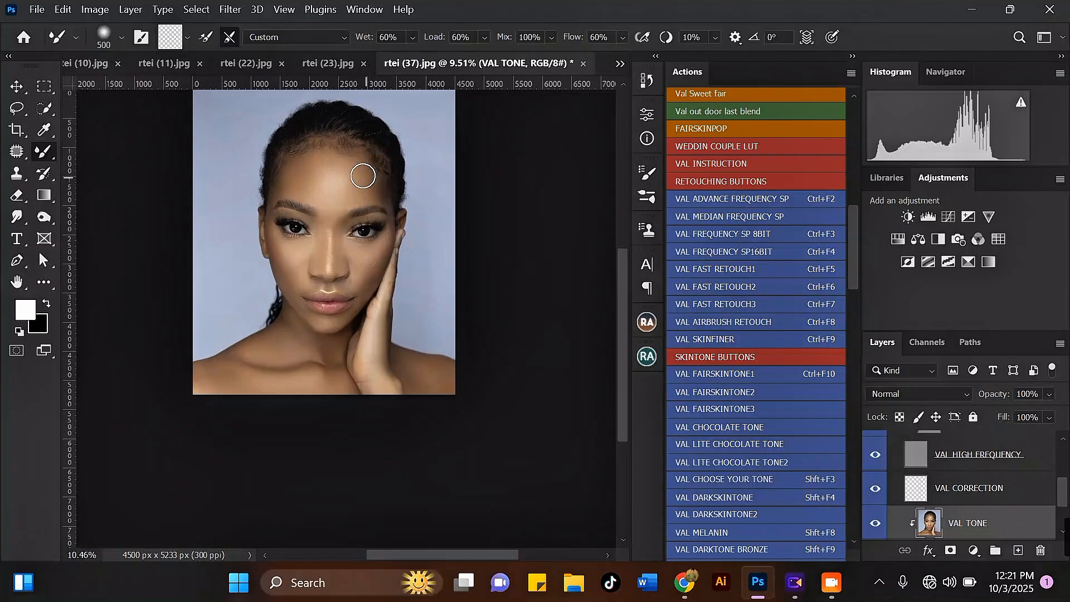
key("bracketright")
mouse_move(343, 196)
left_mouse_down()
mouse_move(293, 198)
mouse_move(292, 177)
mouse_move(307, 189)
mouse_move(348, 180)
mouse_move(347, 192)
mouse_move(394, 196)
mouse_move(371, 208)
mouse_move(418, 182)
left_mouse_up()
scroll(418, 181, "down", 1)
Step: Blend the skin on the tip of the nose with the Mixer Brush at size 250
scroll(337, 308, "up", 2)
key("bracketleft")
key("bracketleft")
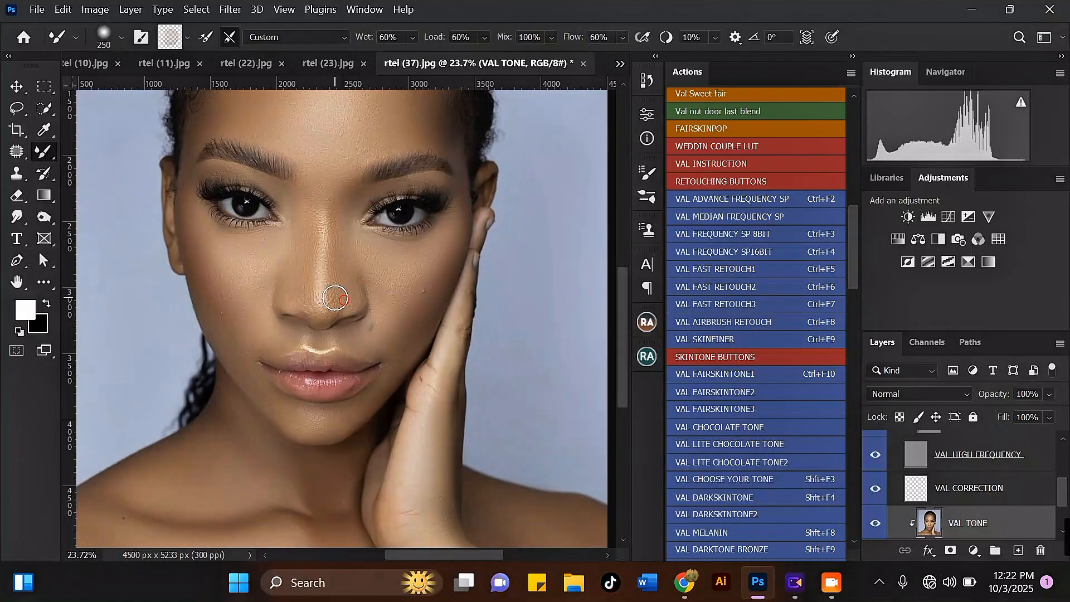
scroll(336, 298, "down", 4)
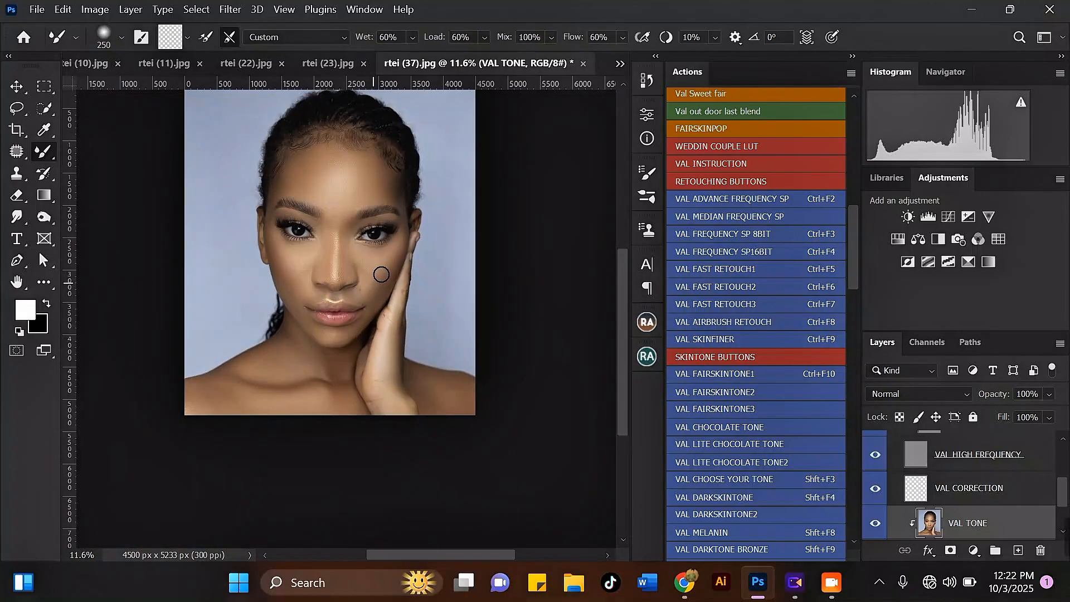
Step: Smooth the cheek beside the mouth at the image's right, the chin and the skin above the upper lip at size 300
scroll(381, 274, "up", 1)
key("bracketright")
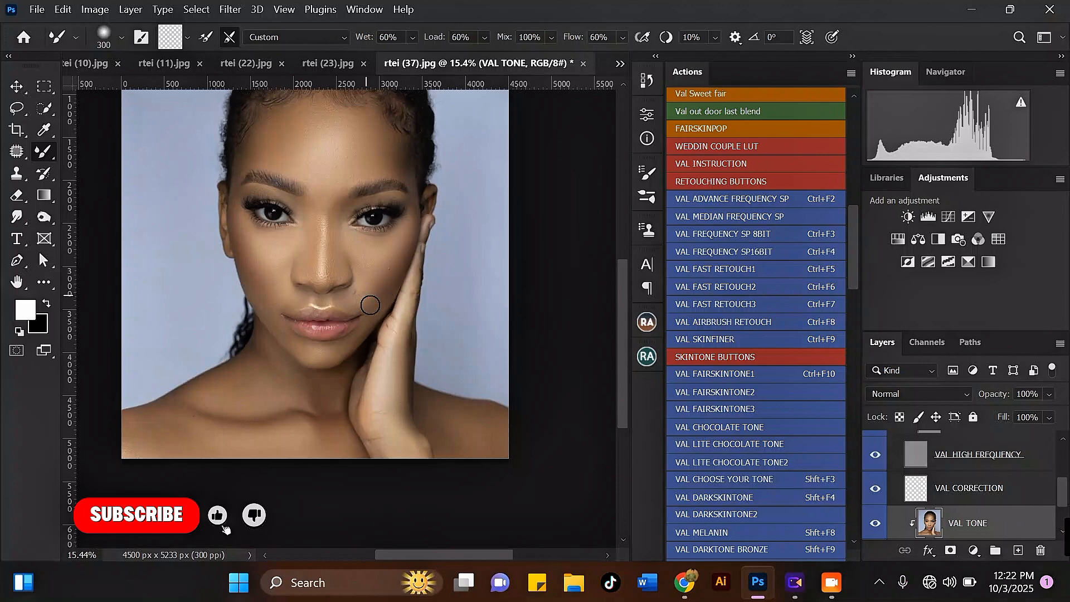
scroll(358, 301, "down", 1)
scroll(359, 306, "up", 3)
key("bracketleft")
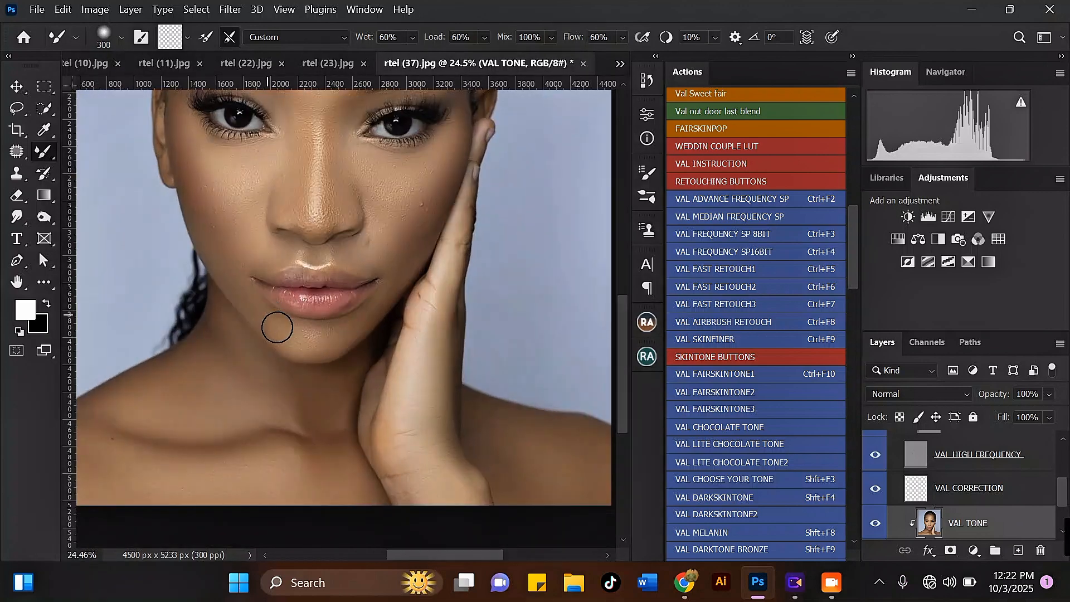
scroll(304, 301, "down", 1)
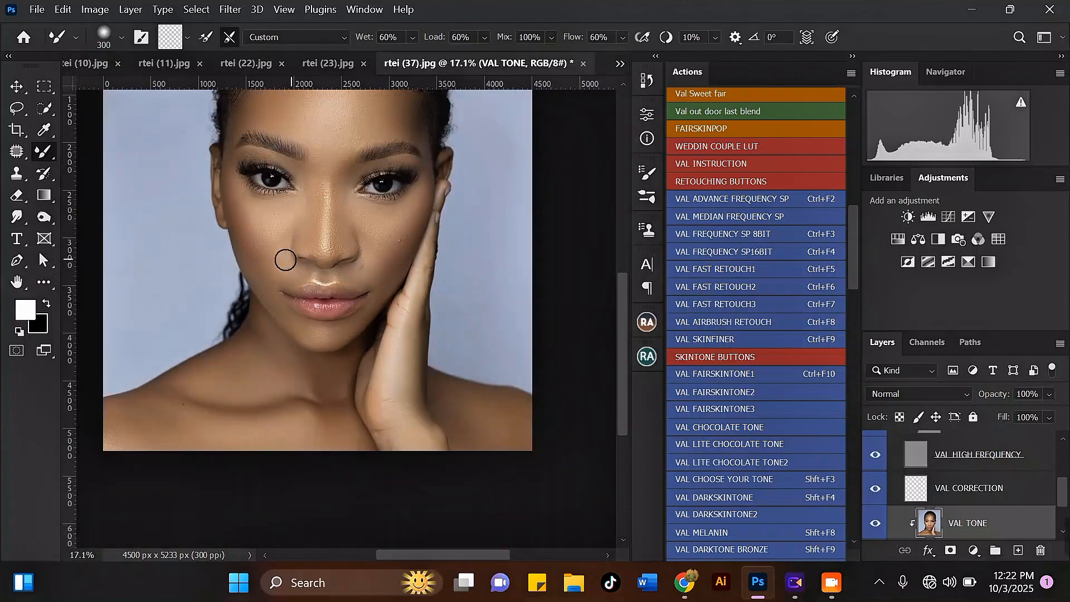
scroll(263, 280, "up", 1)
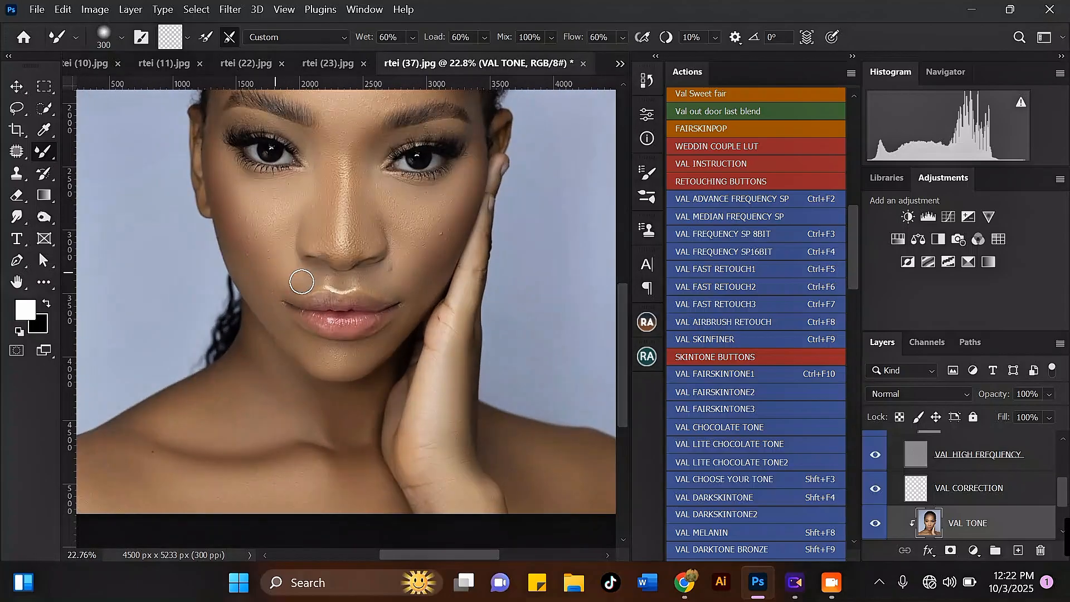
Step: Blend the lower cheek at the image's left with the Mixer Brush at size 400
scroll(302, 282, "down", 2)
scroll(275, 250, "up", 3)
key("bracketright")
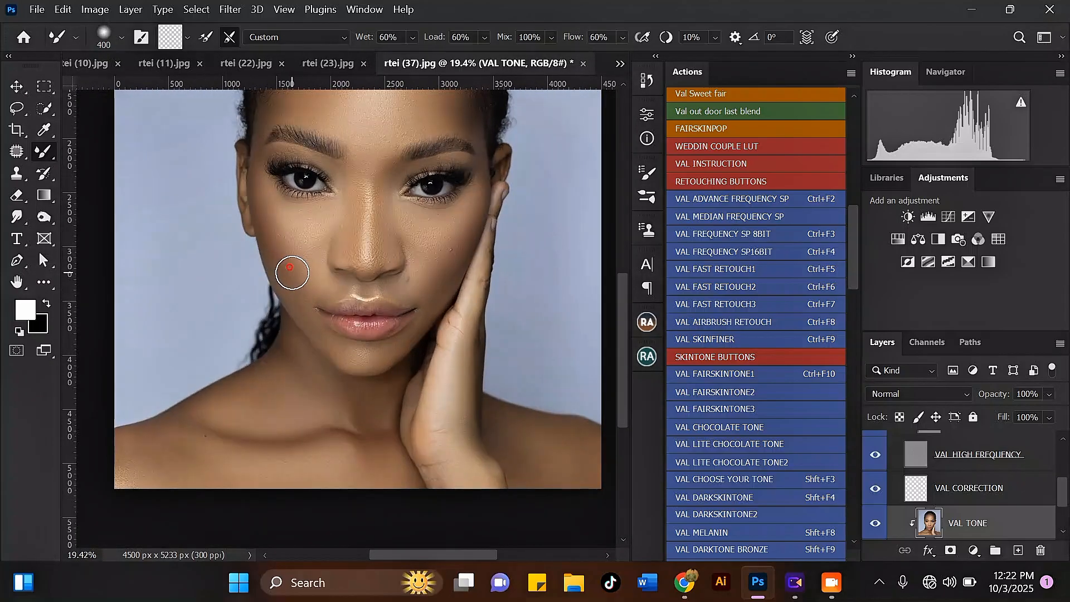
scroll(296, 289, "down", 3)
scroll(353, 154, "up", 2)
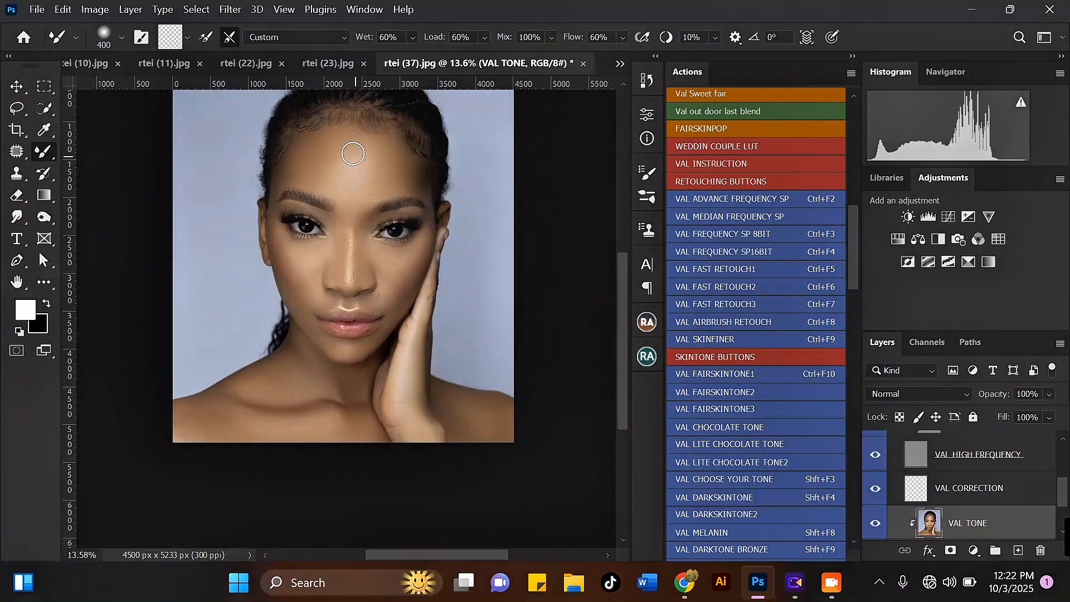
Step: Smooth the middle of the forehead with the Mixer Brush at size 500
scroll(352, 153, "up", 3)
key("bracketright")
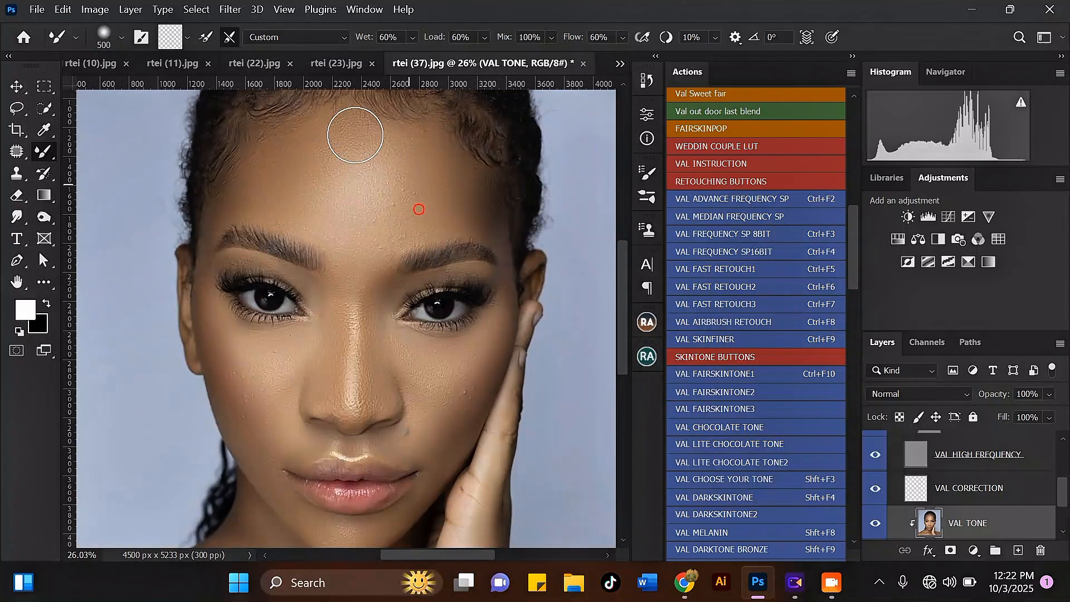
scroll(356, 140, "up", 2)
scroll(396, 172, "up", 1)
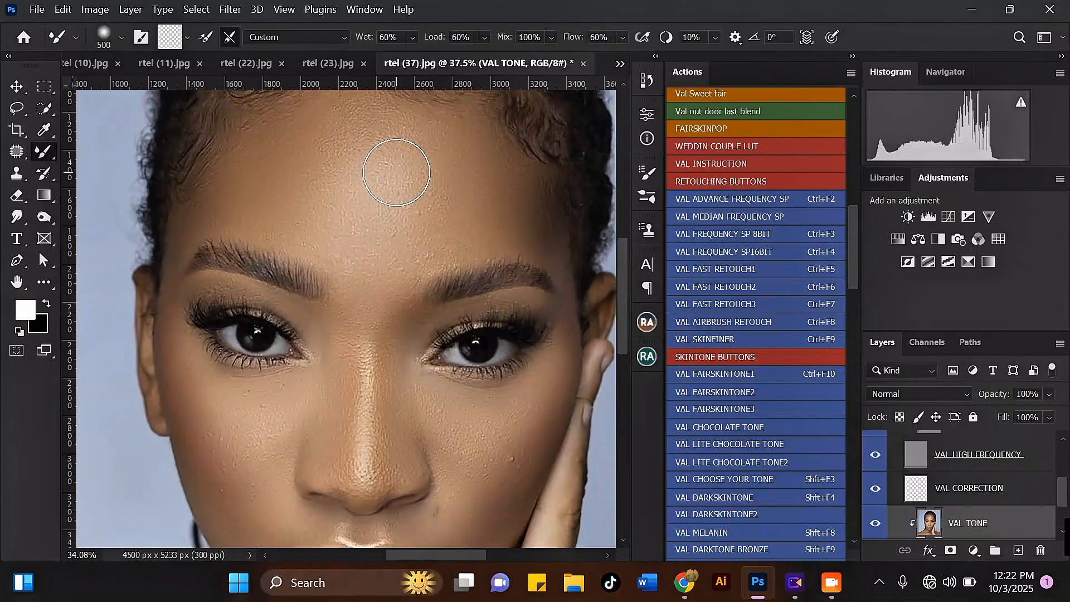
scroll(396, 173, "down", 5)
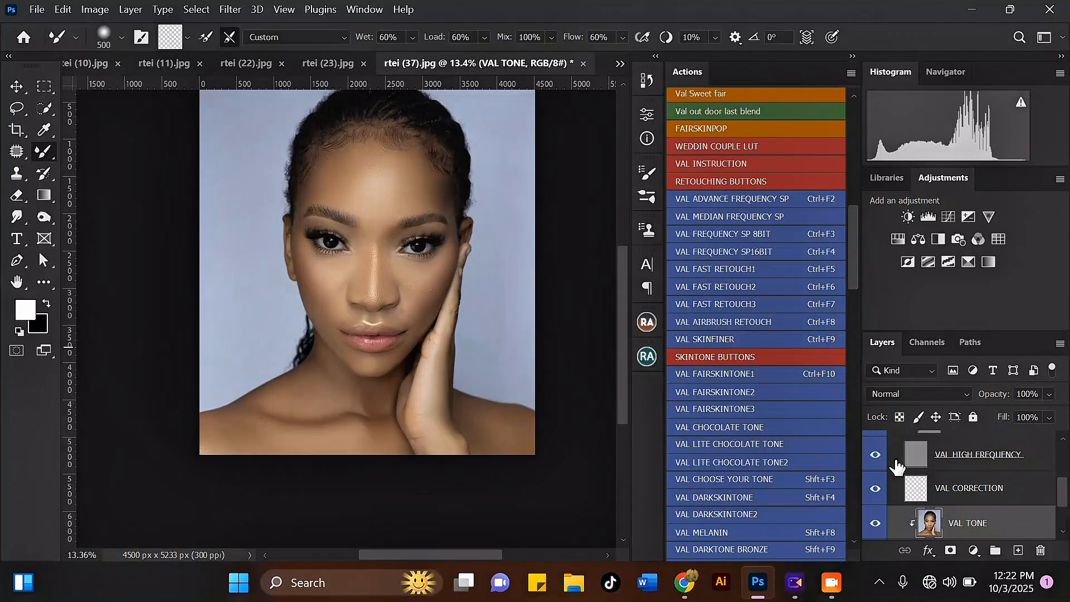
Step: Compare the portrait before and after retouching by switching the VAL ADVACE FREQUENCY SP group's visibility off and on
scroll(897, 463, "up", 3)
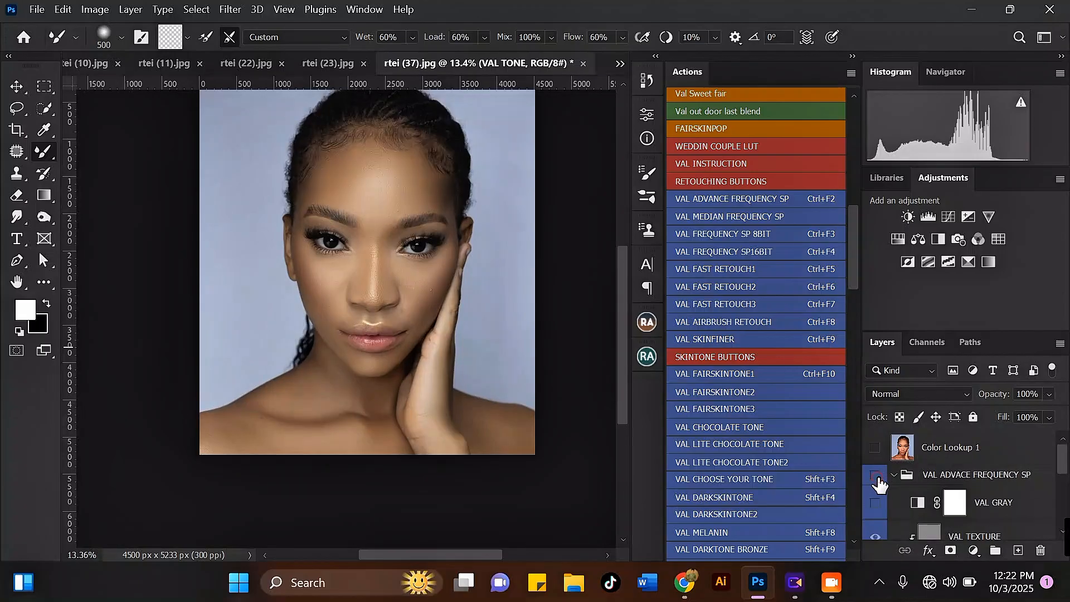
left_click(876, 476)
scroll(381, 138, "up", 2)
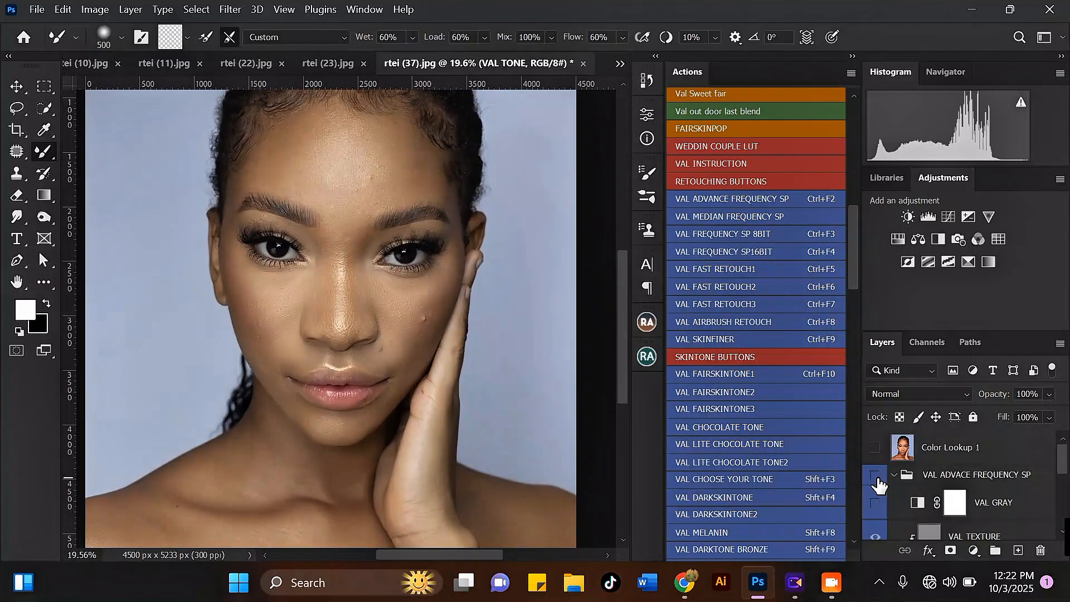
left_click(875, 475)
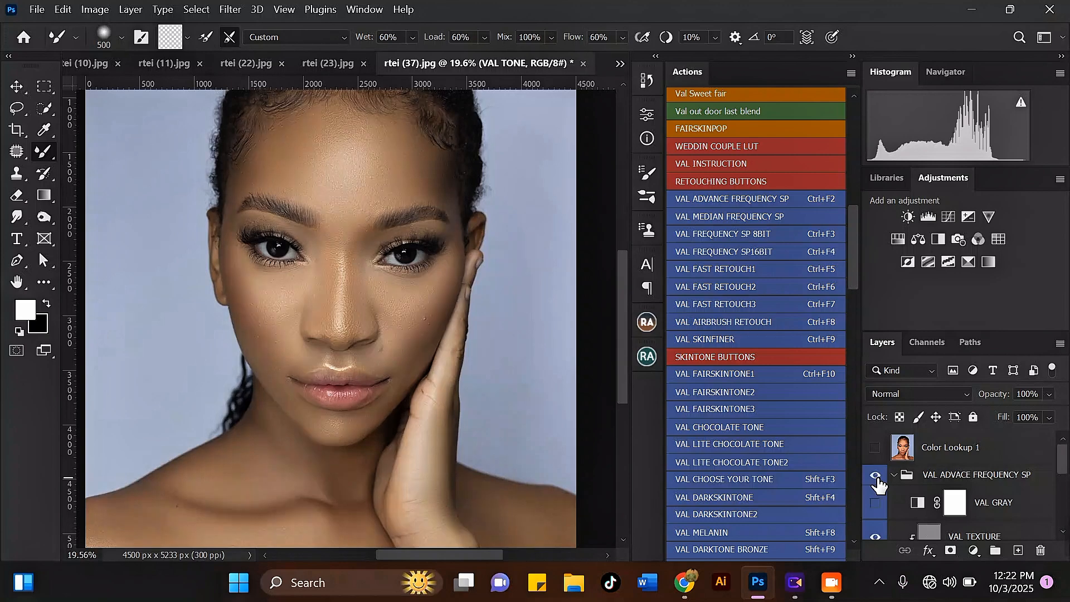
left_click(875, 475)
left_click(875, 476)
Step: Blend the forehead above the eyebrow at the image's right at size 400 and near the opposite hairline at size 500
scroll(967, 516, "down", 3)
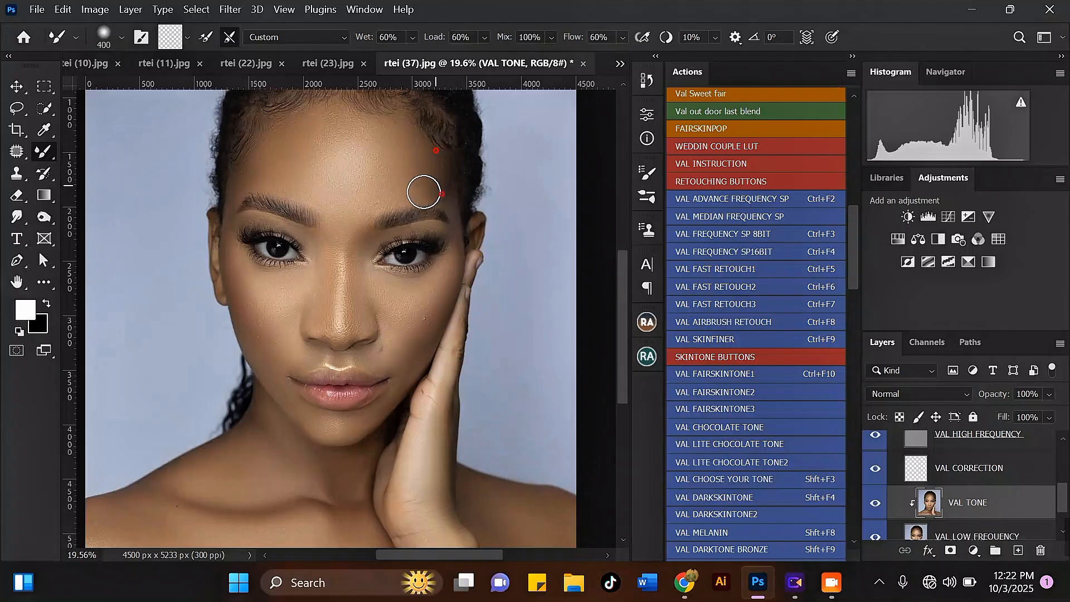
key("bracketright")
scroll(378, 149, "down", 2)
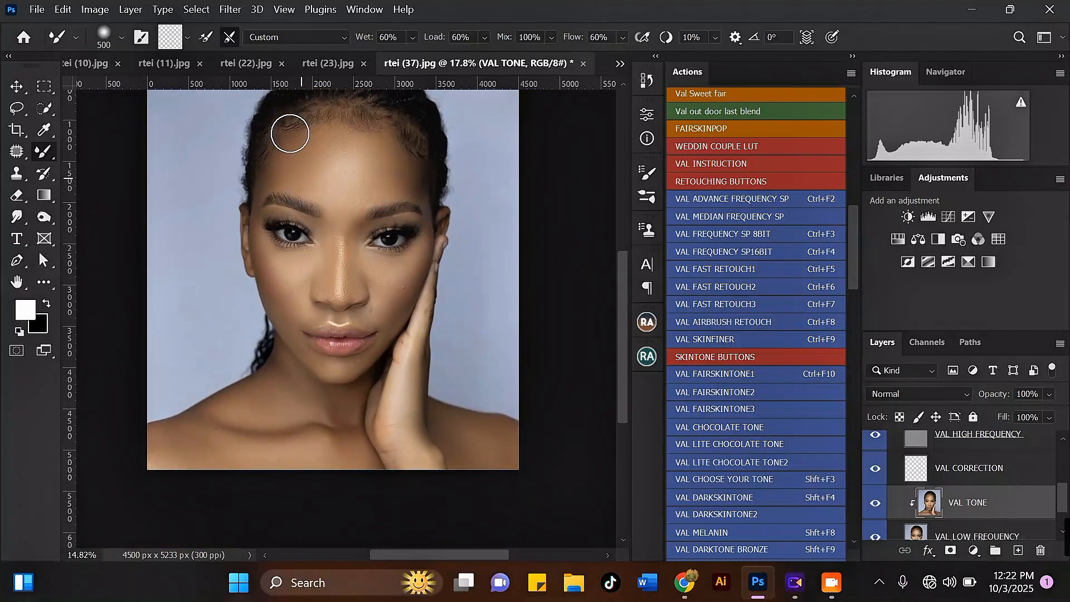
Step: Smooth the center of the forehead at size 600 and the skin between the eyebrows at size 500
scroll(291, 134, "up", 1)
key("bracketright")
mouse_move(326, 180)
left_mouse_down()
mouse_move(342, 150)
mouse_move(373, 147)
mouse_move(374, 173)
mouse_move(408, 154)
mouse_move(412, 184)
mouse_move(404, 169)
mouse_move(381, 190)
mouse_move(332, 157)
left_mouse_up()
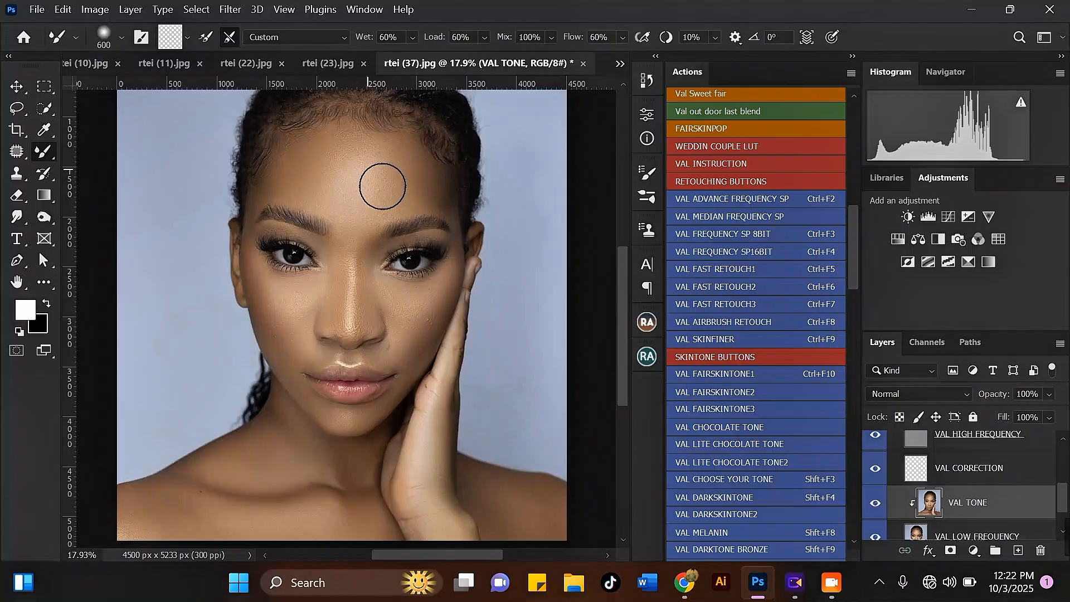
key("bracketleft")
left_click_drag(355, 217, 352, 227)
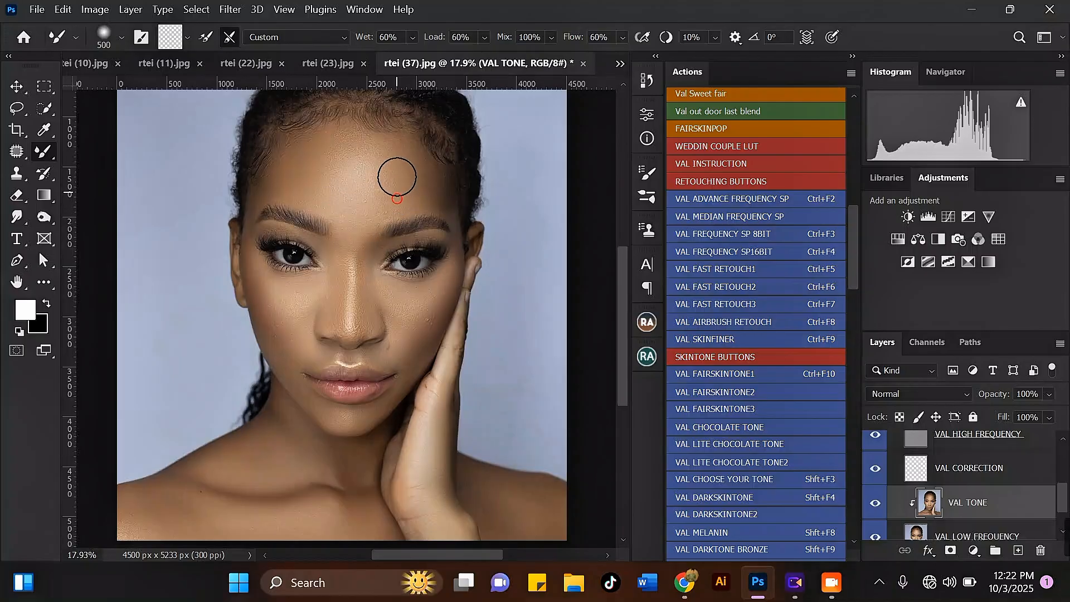
Step: Blend the forehead from the hairline to the eyebrow at the image's left with the Mixer Brush at sizes 600 and 700
key("bracketright")
scroll(329, 222, "down", 3)
scroll(340, 175, "up", 2)
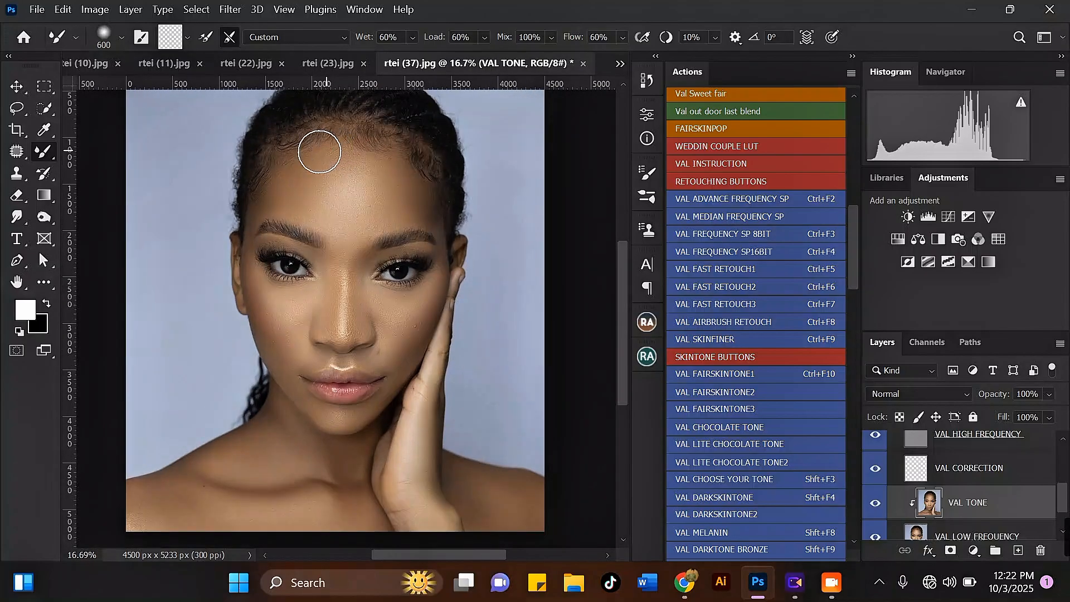
mouse_move(320, 152)
left_mouse_down()
mouse_move(316, 199)
mouse_move(323, 166)
left_mouse_up()
key("bracketright")
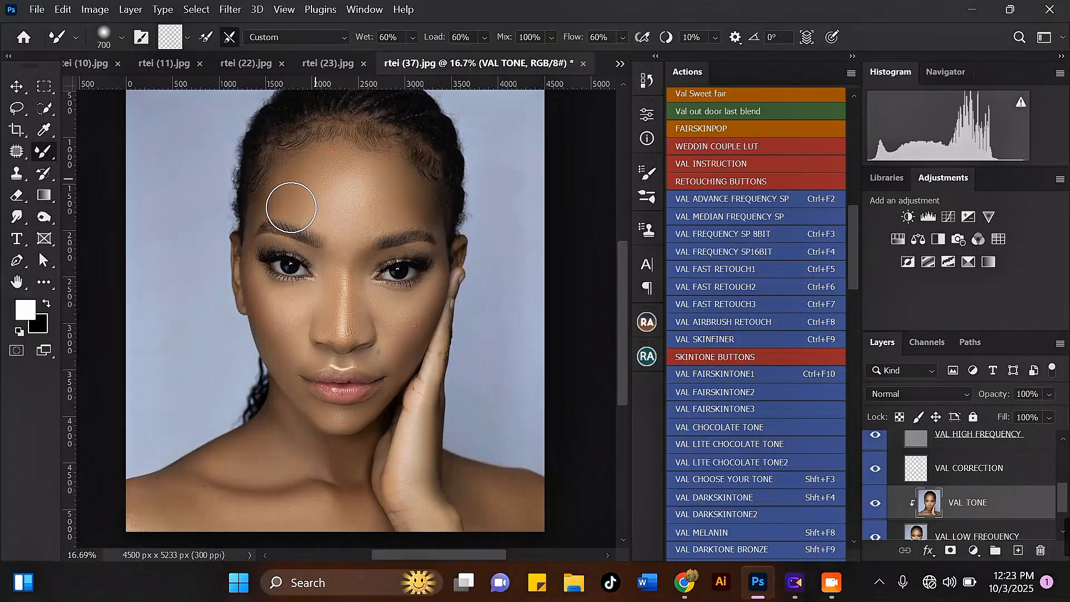
scroll(366, 164, "down", 2)
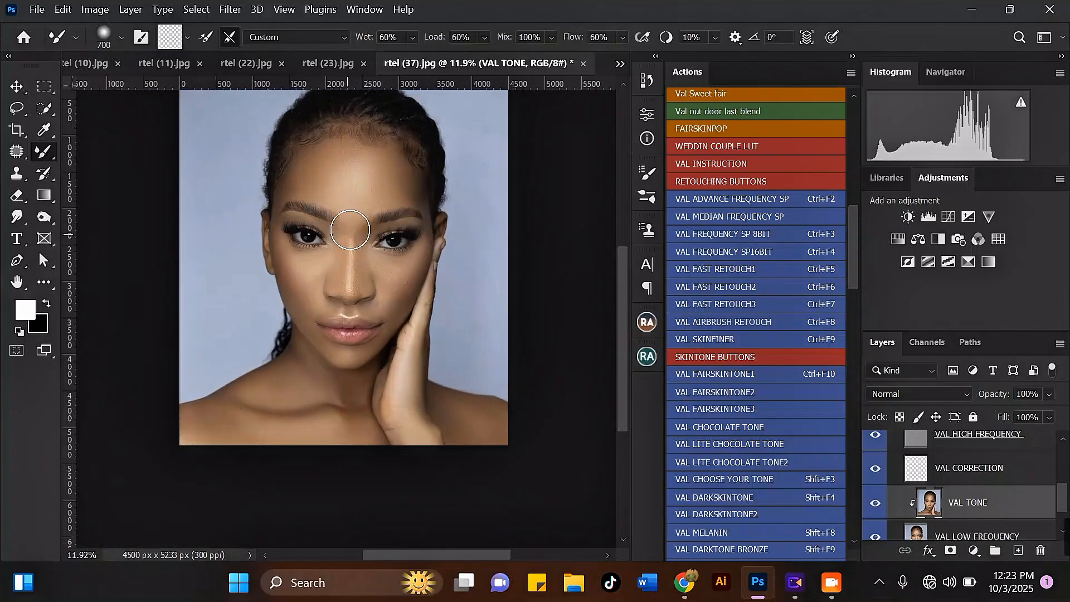
Step: Blend the skin beside the nose bridge and on the cheeks with the Mixer Brush at sizes 300 and 400
scroll(353, 203, "up", 2)
key("bracketleft")
scroll(355, 222, "up", 1)
key("bracketleft")
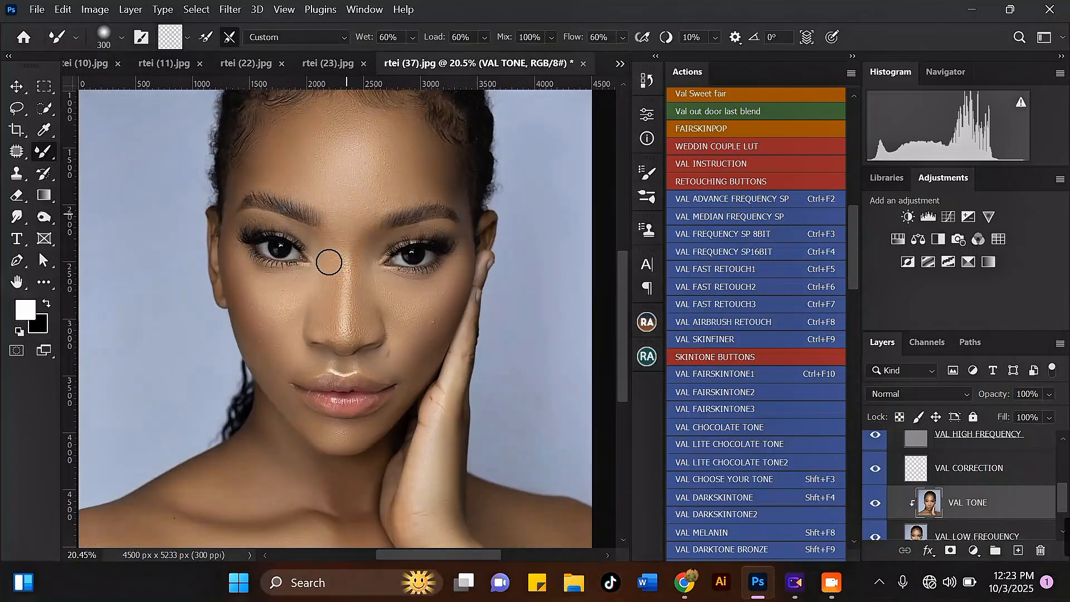
scroll(333, 246, "down", 2)
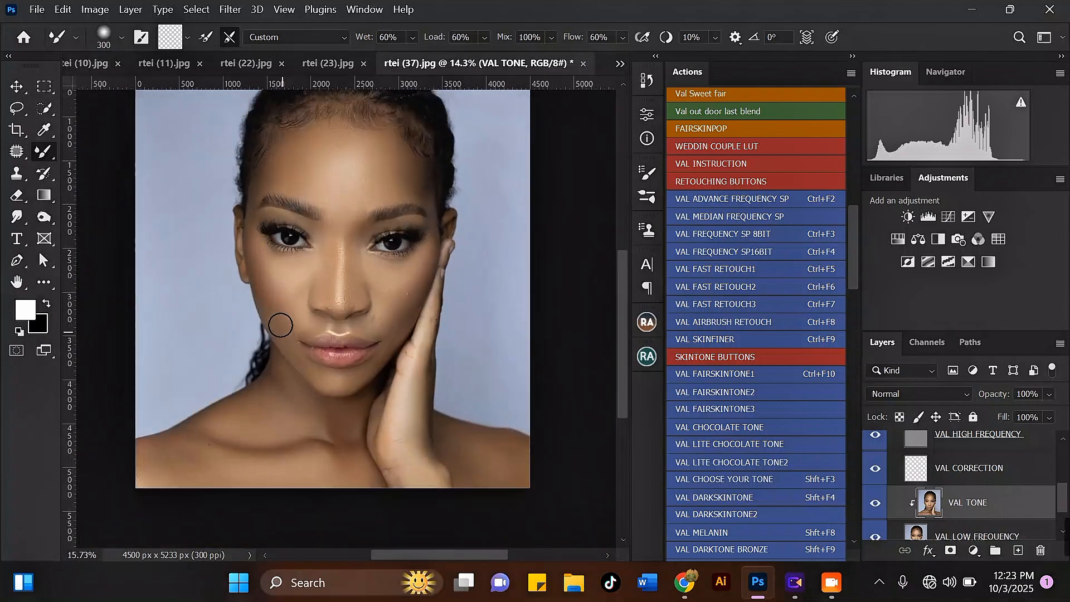
scroll(281, 294, "up", 1)
key("bracketright")
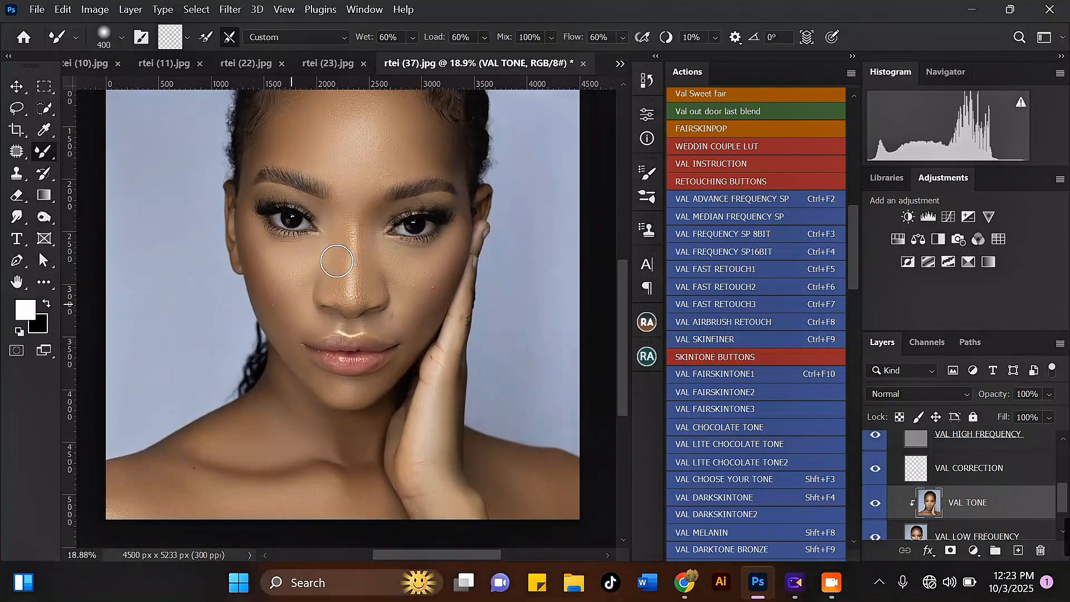
scroll(326, 223, "down", 1)
scroll(397, 291, "up", 1)
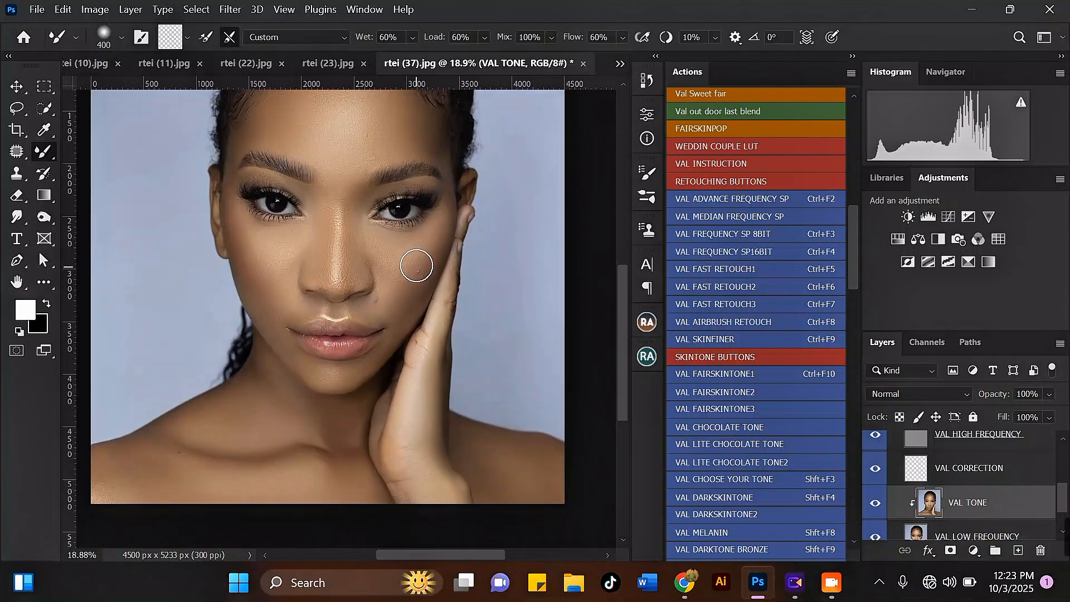
Step: Smooth the lower cheek beside the hand and the opposite cheek with the Mixer Brush at size 300
scroll(417, 231, "down", 1)
scroll(410, 259, "up", 1)
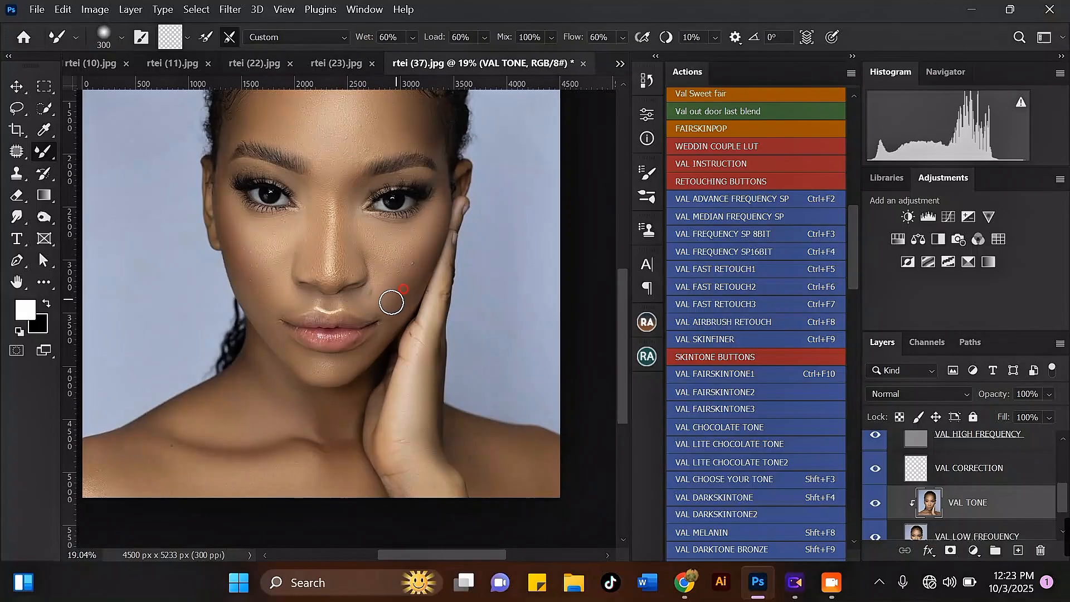
scroll(411, 251, "down", 2)
scroll(327, 255, "up", 3)
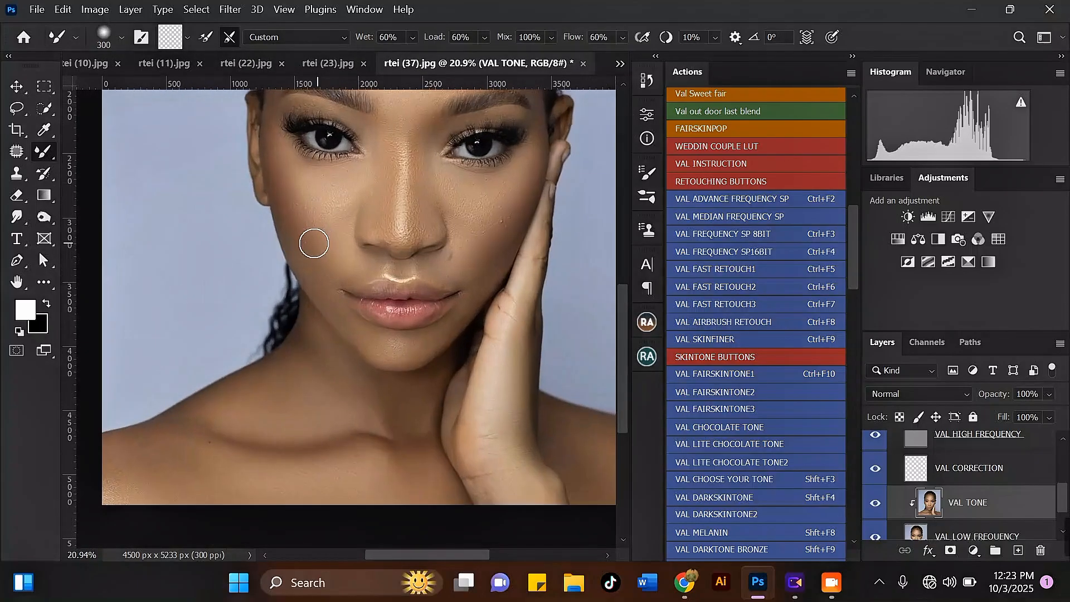
scroll(315, 243, "up", 2)
scroll(411, 310, "down", 1)
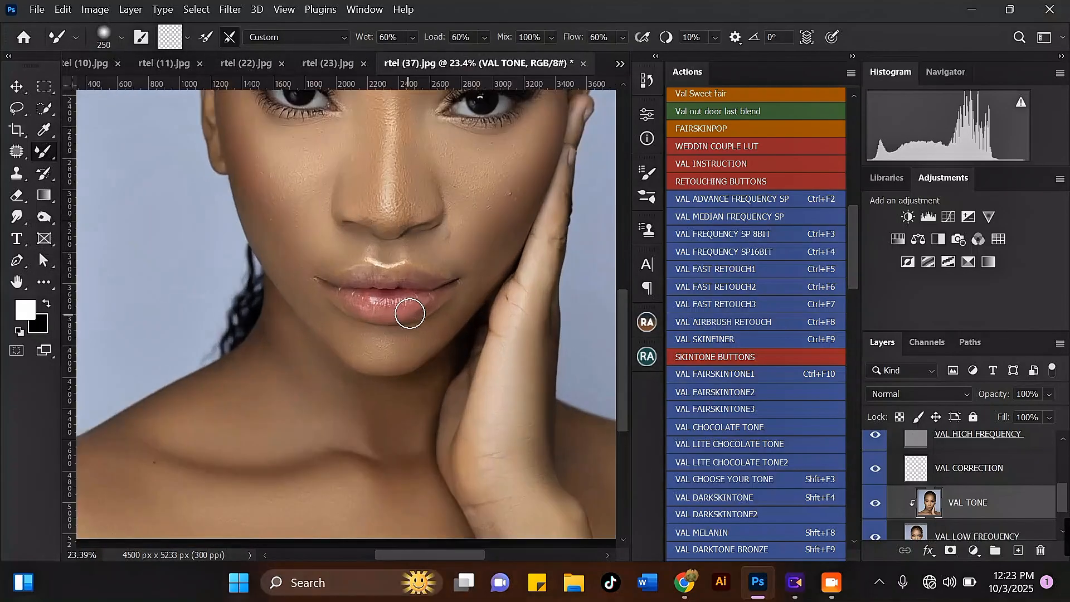
Step: Blend the upper lip's tones with short Mixer Brush strokes, reducing the brush to size 150
scroll(421, 301, "up", 2)
scroll(341, 311, "up", 1)
key("bracketleft")
key("bracketleft")
mouse_move(383, 304)
left_mouse_down()
mouse_move(438, 298)
mouse_move(317, 294)
mouse_move(332, 301)
left_mouse_up()
key("bracketleft")
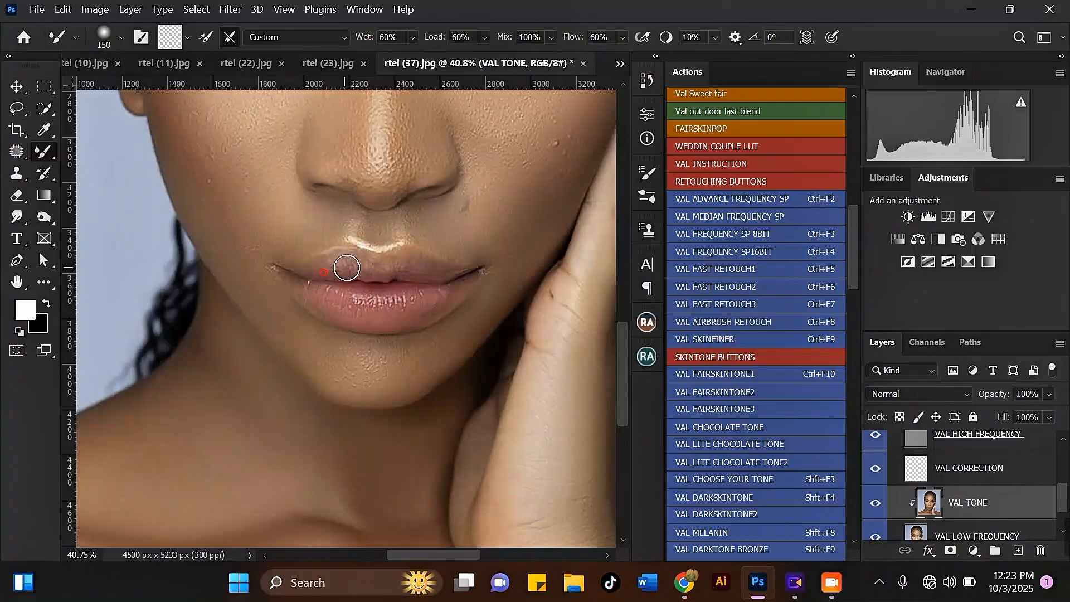
left_click(380, 265, "alt")
left_click_drag(392, 262, 394, 270)
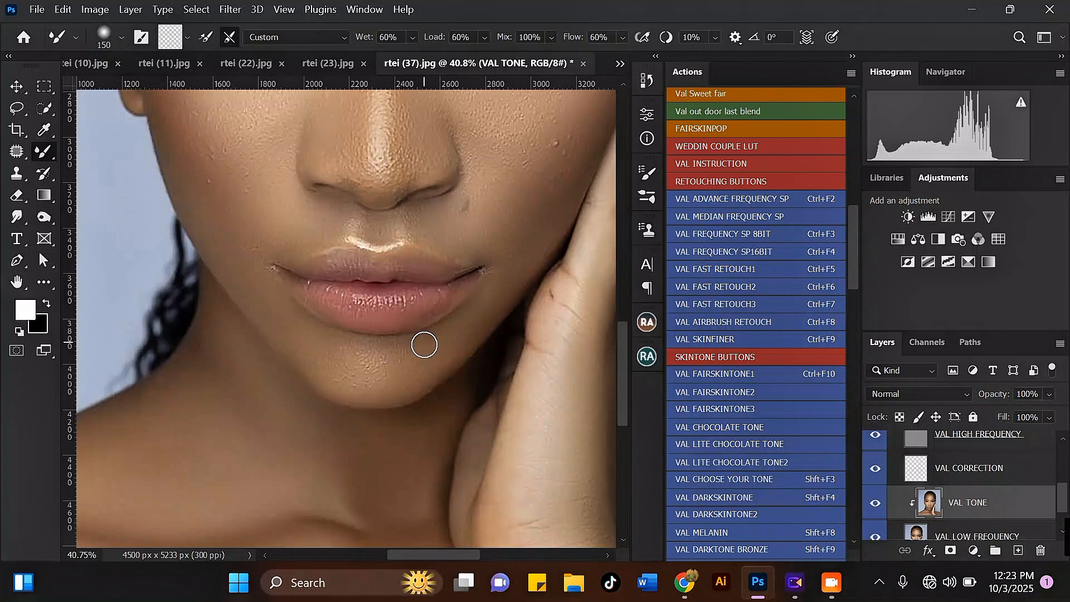
Step: Smooth the chin at size 200 and the cheek below the eye at the image's left at sizes 300 and 400
key("bracketright")
key("bracketright")
key("bracketright")
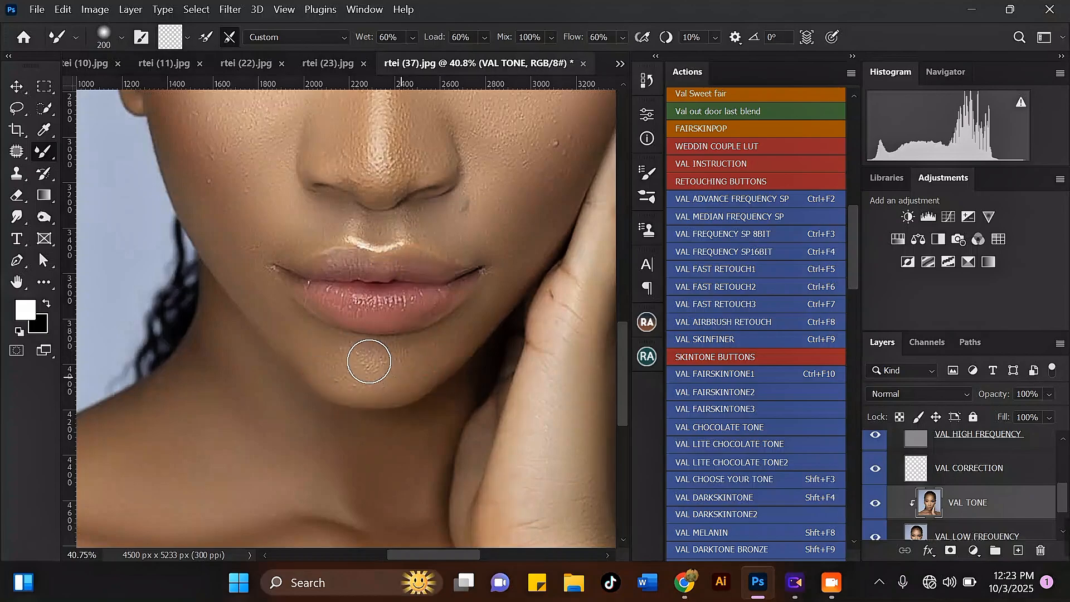
scroll(372, 343, "down", 8)
scroll(340, 242, "up", 4)
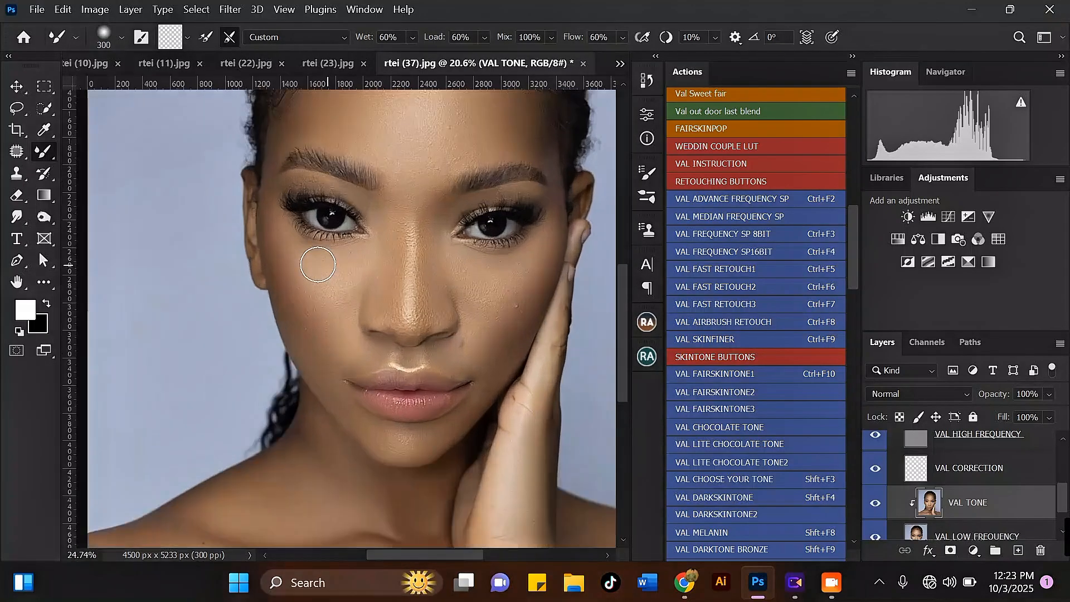
key("bracketright")
scroll(360, 277, "down", 4)
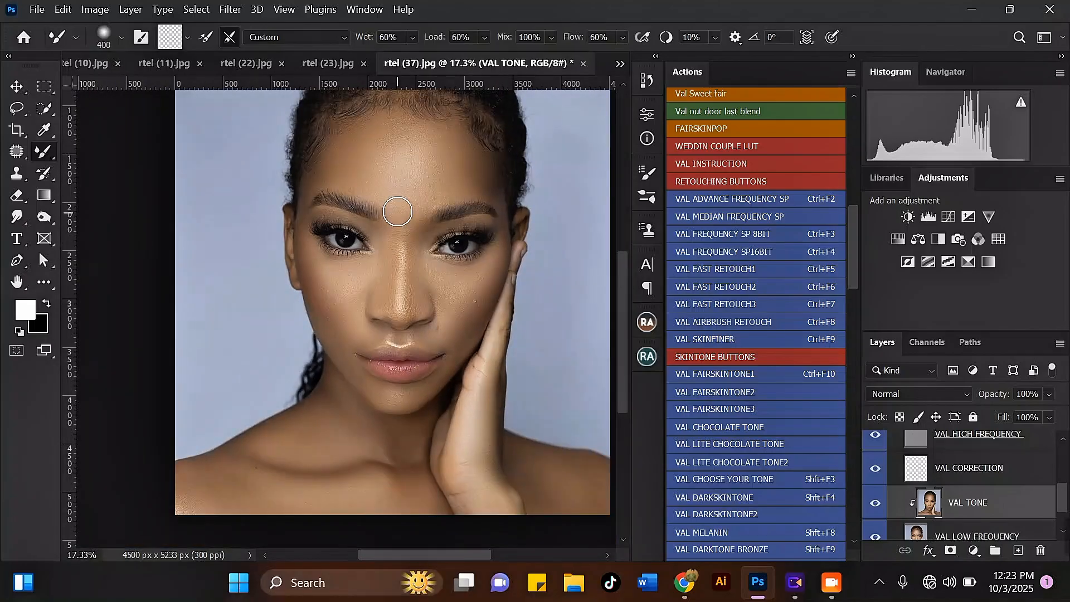
Step: Blend the upper center of the forehead with the Mixer Brush at size 500
scroll(407, 132, "up", 2)
key("bracketright")
scroll(444, 132, "up", 1)
key("bracketright")
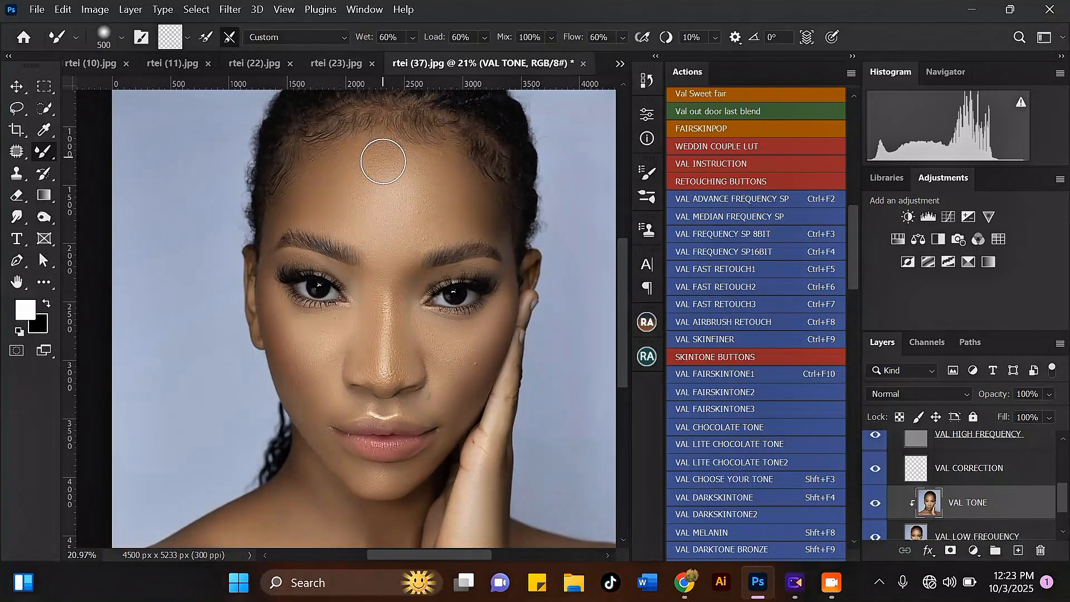
left_click_drag(397, 180, 382, 162)
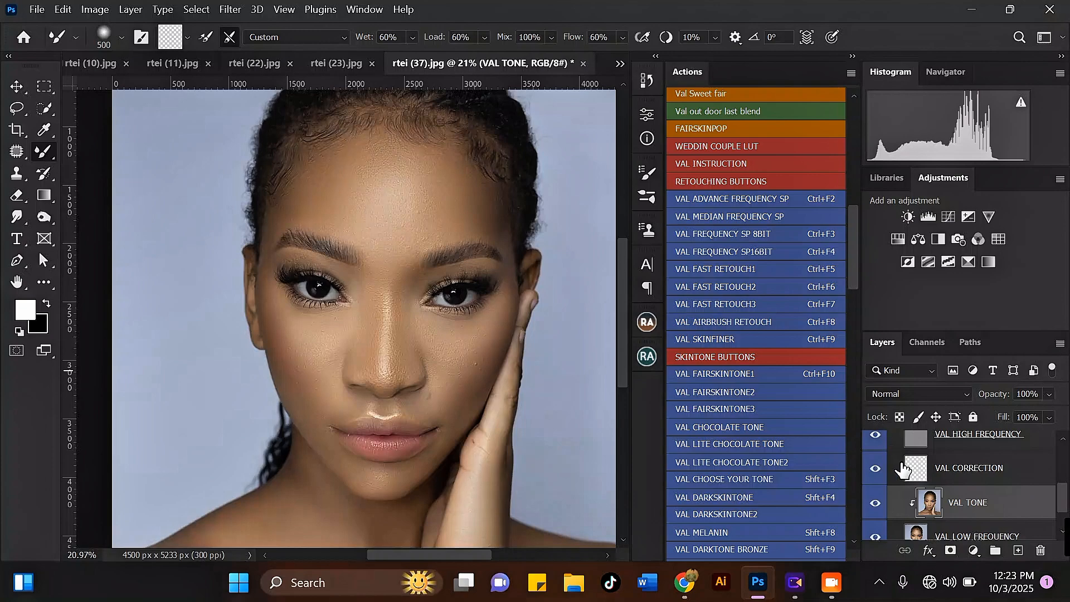
Step: Toggle the VAL ADVACE FREQUENCY SP group's visibility off and on, and examine the face's retouched skin up close
scroll(903, 469, "up", 4)
left_click(875, 475)
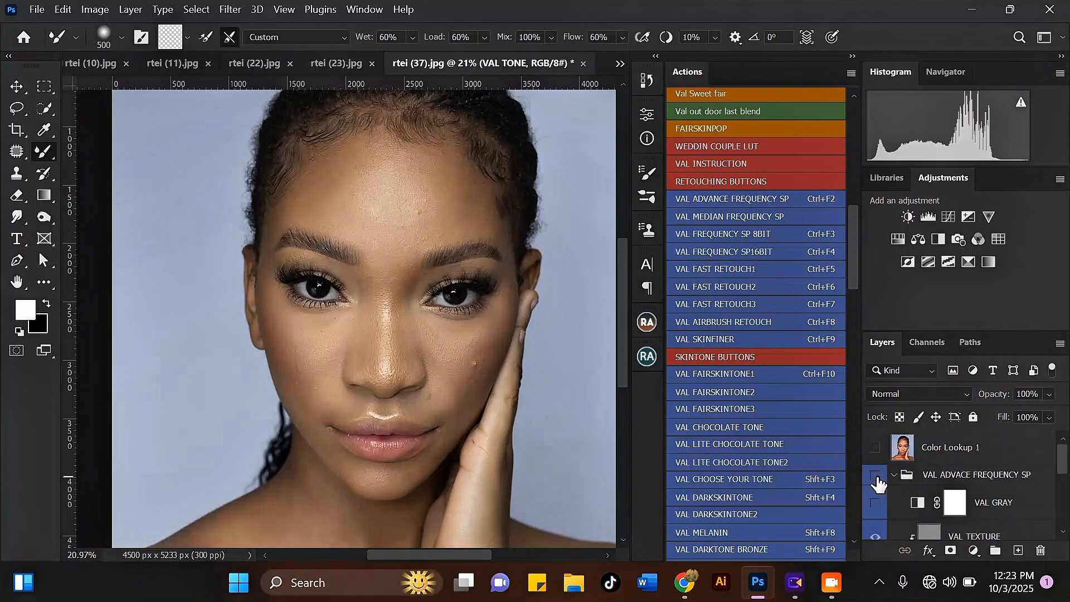
left_click(876, 477)
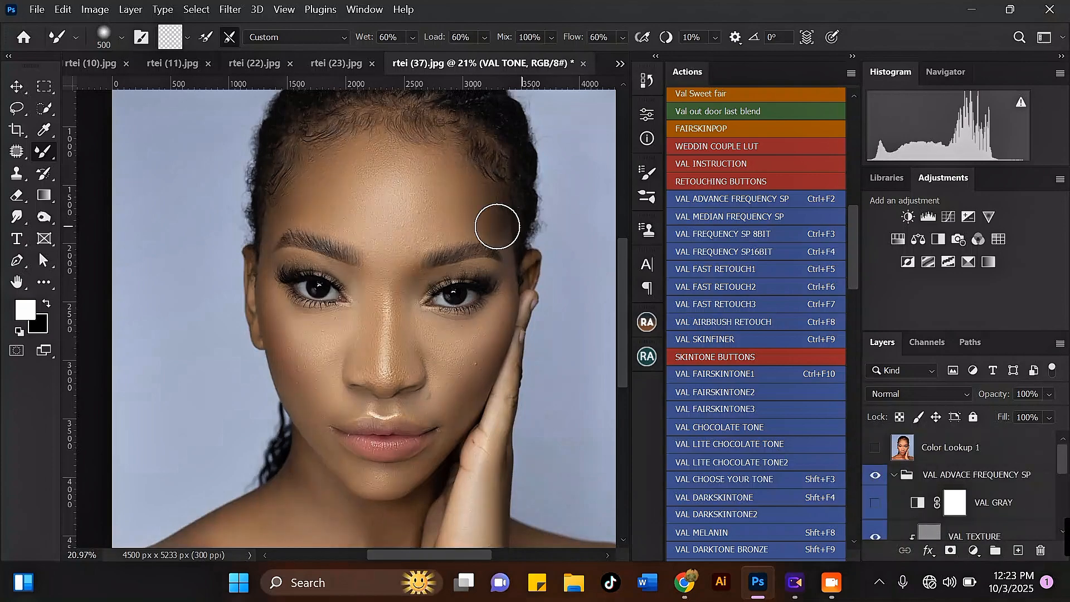
scroll(394, 317, "up", 2)
scroll(388, 225, "up", 1)
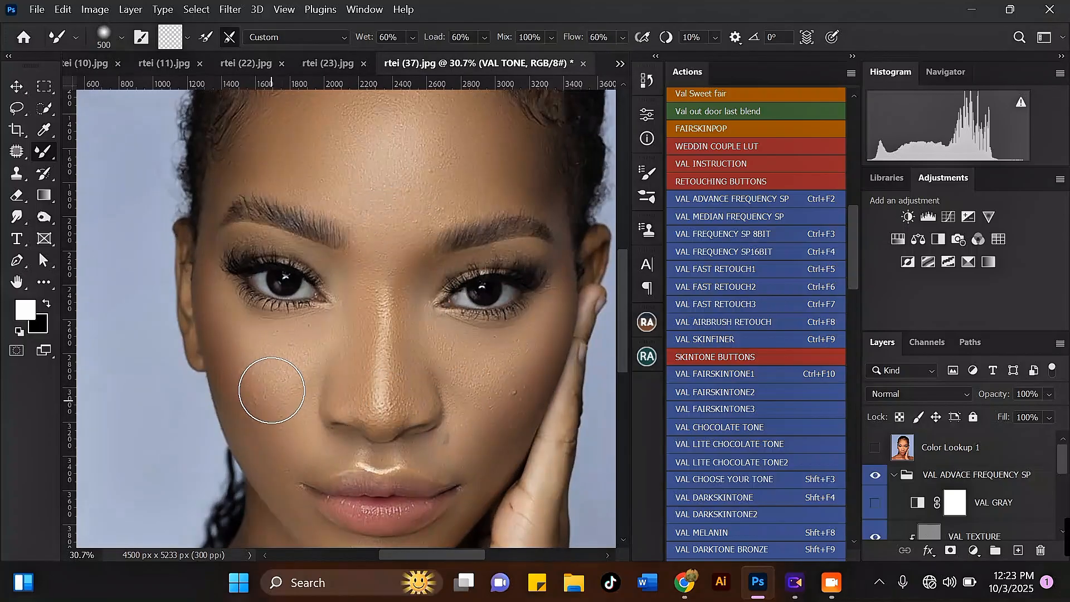
scroll(361, 245, "down", 1)
scroll(362, 246, "down", 1)
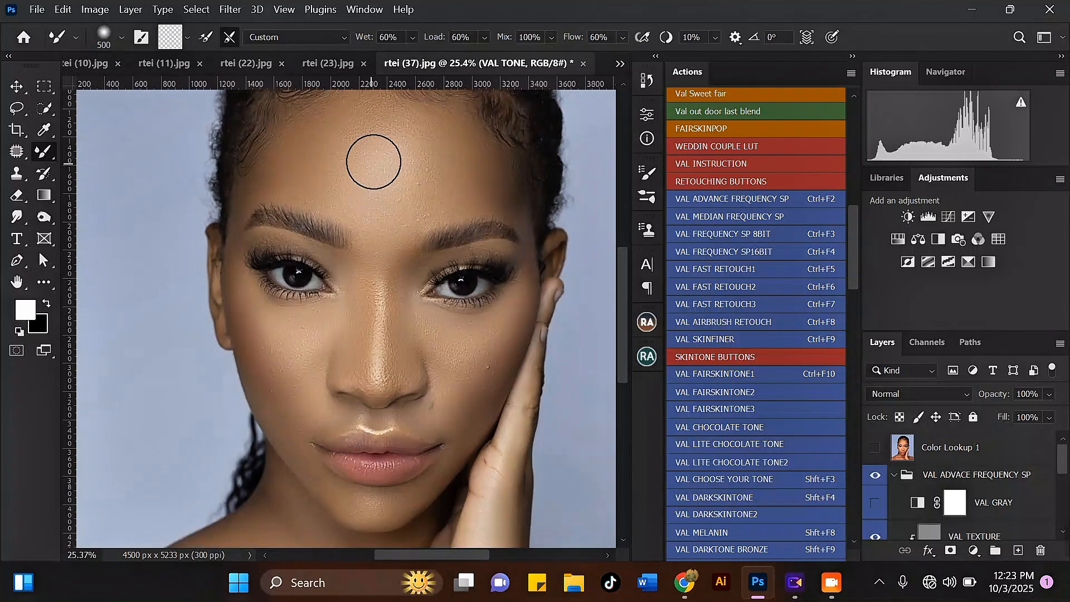
scroll(373, 151, "up", 1)
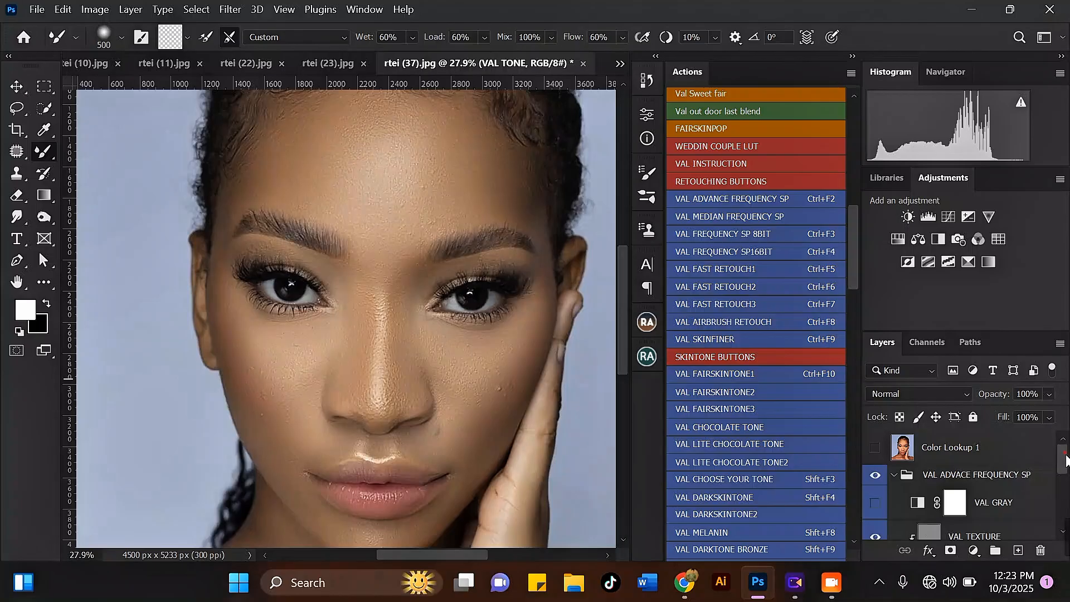
Step: Select the VAL TEXTURE layer and set up the Clone Stamp with a softer brush by lowering its hardness
scroll(1066, 458, "down", 2)
left_click(1014, 476)
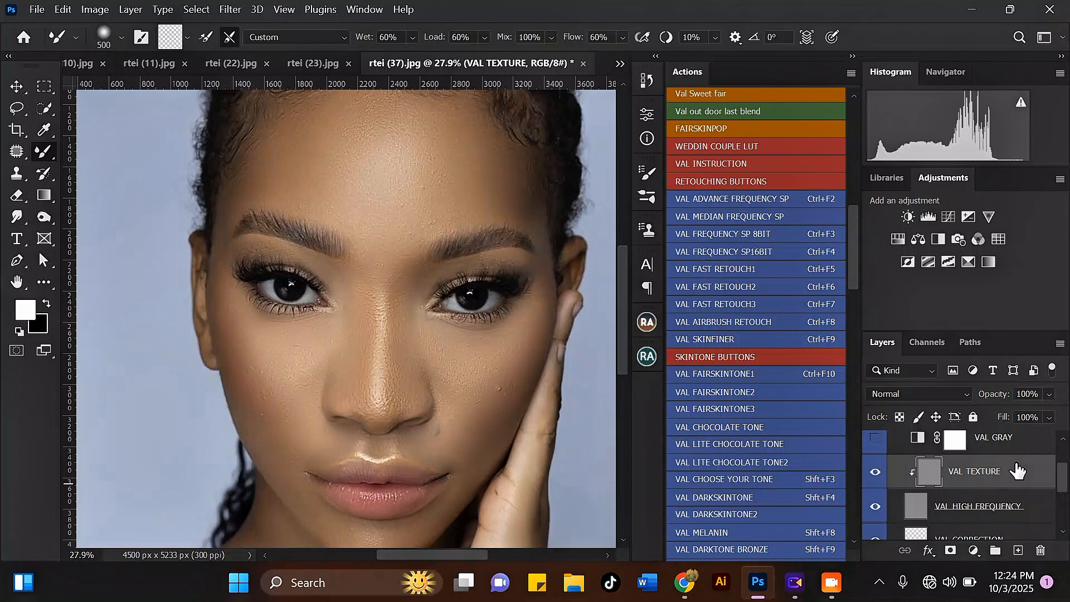
left_click(19, 176)
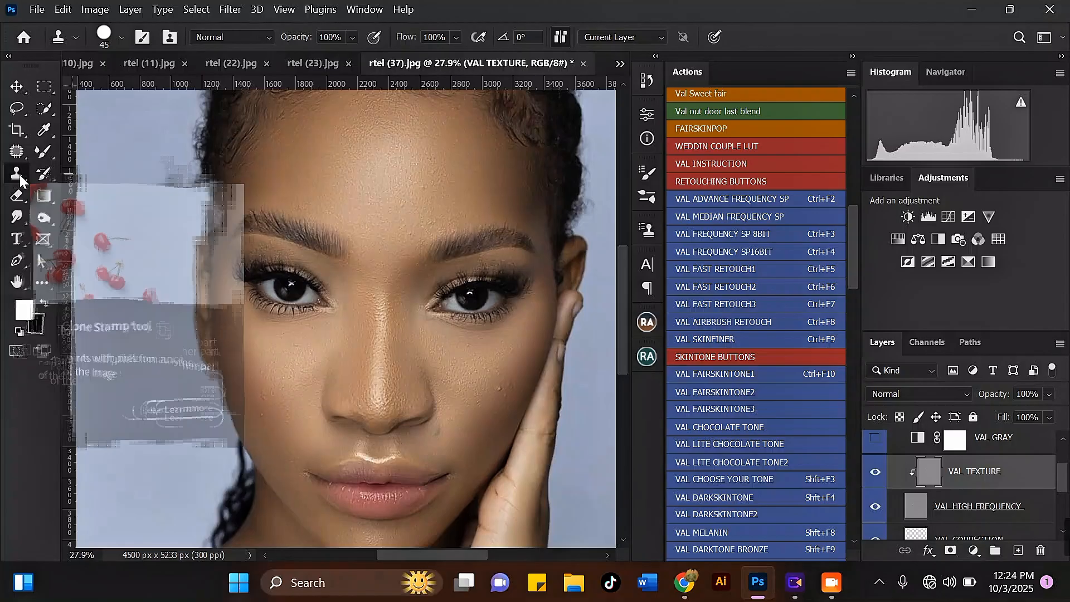
left_click(120, 36)
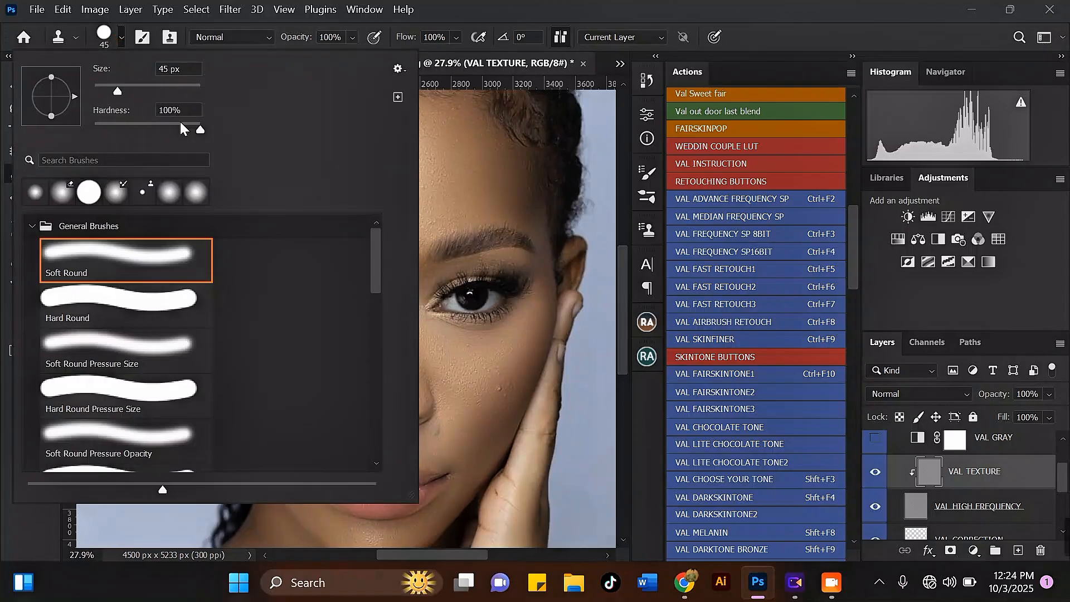
left_click_drag(199, 129, 150, 123)
key("Return")
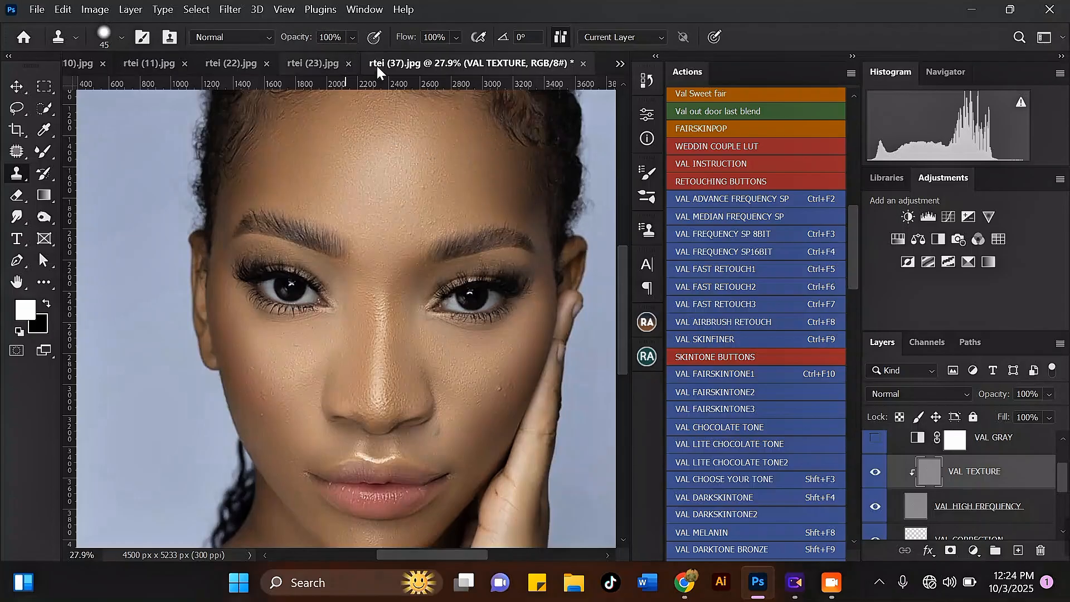
Step: Clone clean skin texture over the bumps on the cheek beside the hand with the Clone Stamp at size 50
scroll(446, 183, "up", 5)
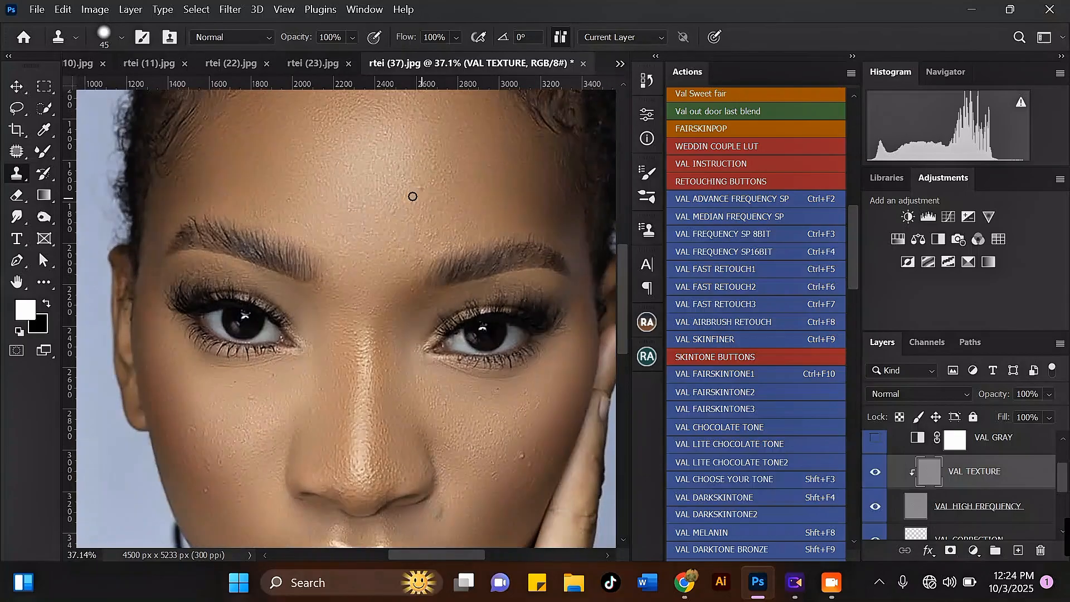
scroll(504, 364, "up", 2)
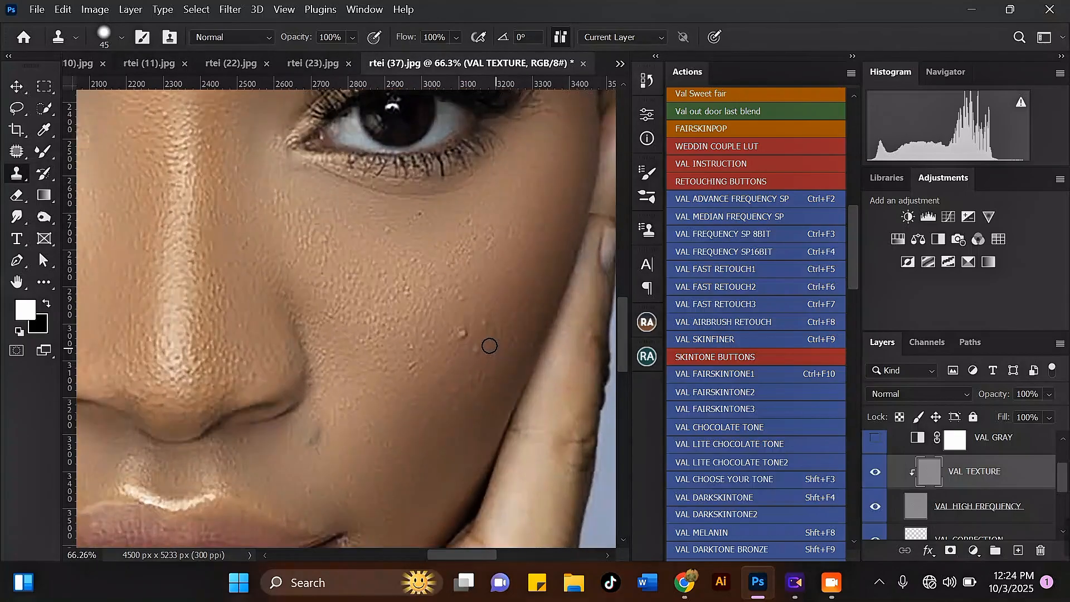
key("bracketright")
left_click(484, 287, "alt")
left_click(463, 333)
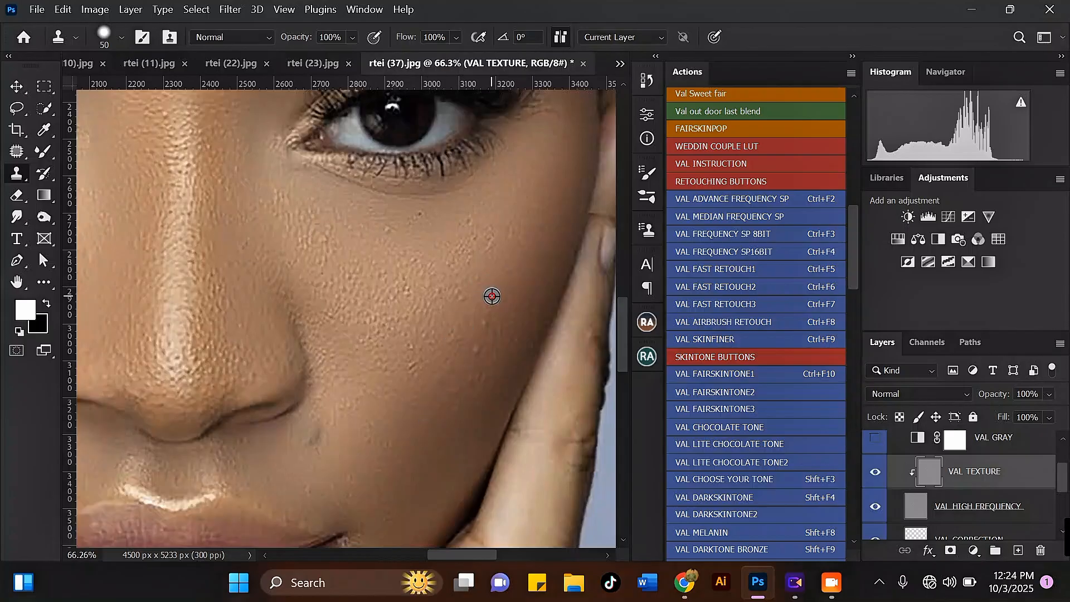
left_click(486, 322)
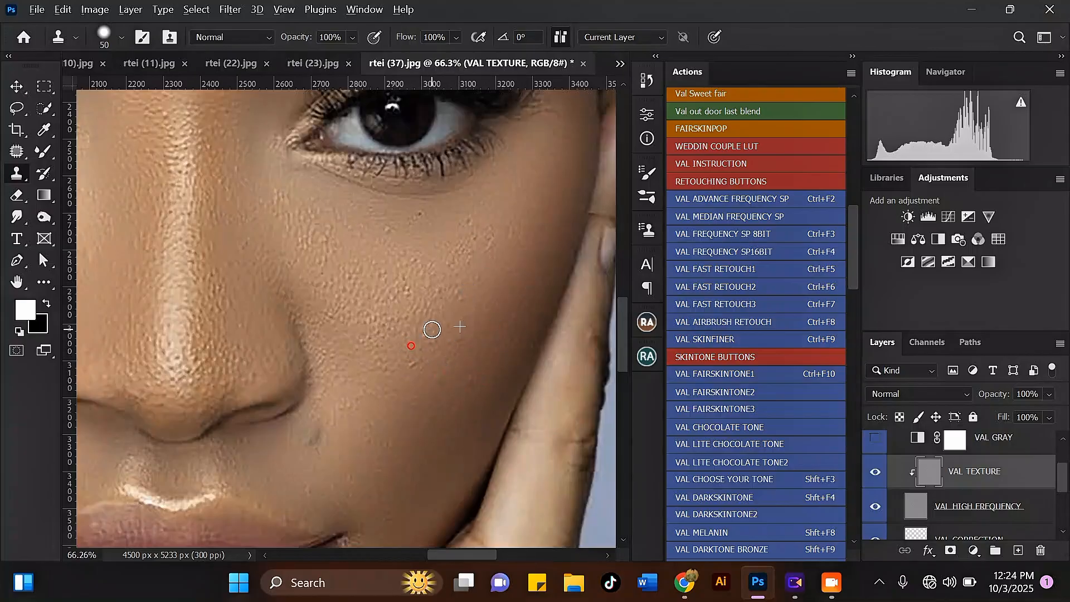
left_click(425, 338)
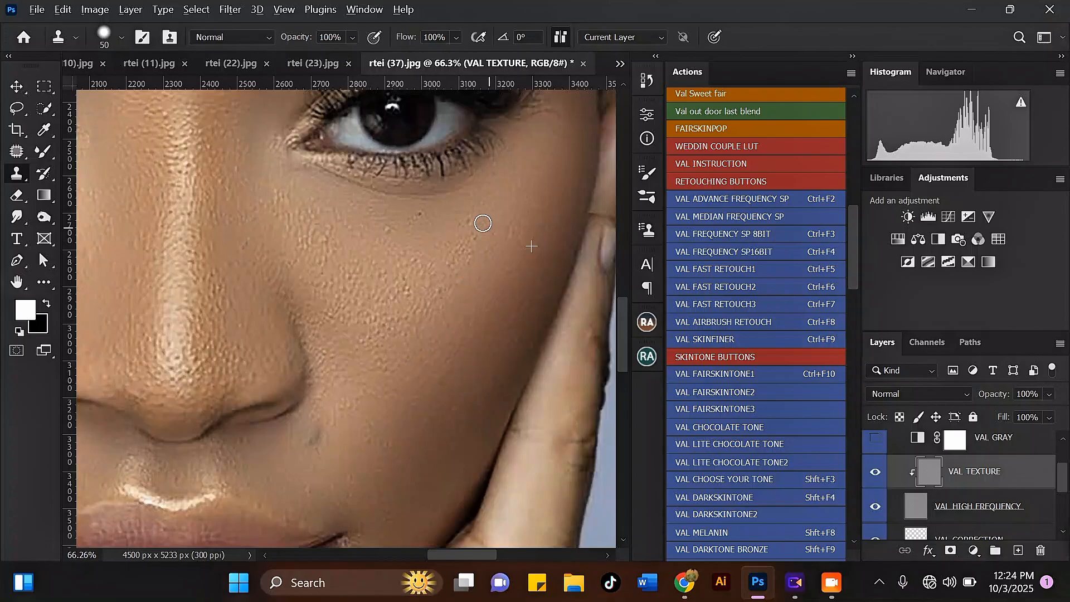
Step: Clone away the small spots and bumps on the upper cheek below the eye at the image's right, sampling nearby clean skin
left_click(468, 237)
left_click(420, 212)
left_click(443, 231, "alt")
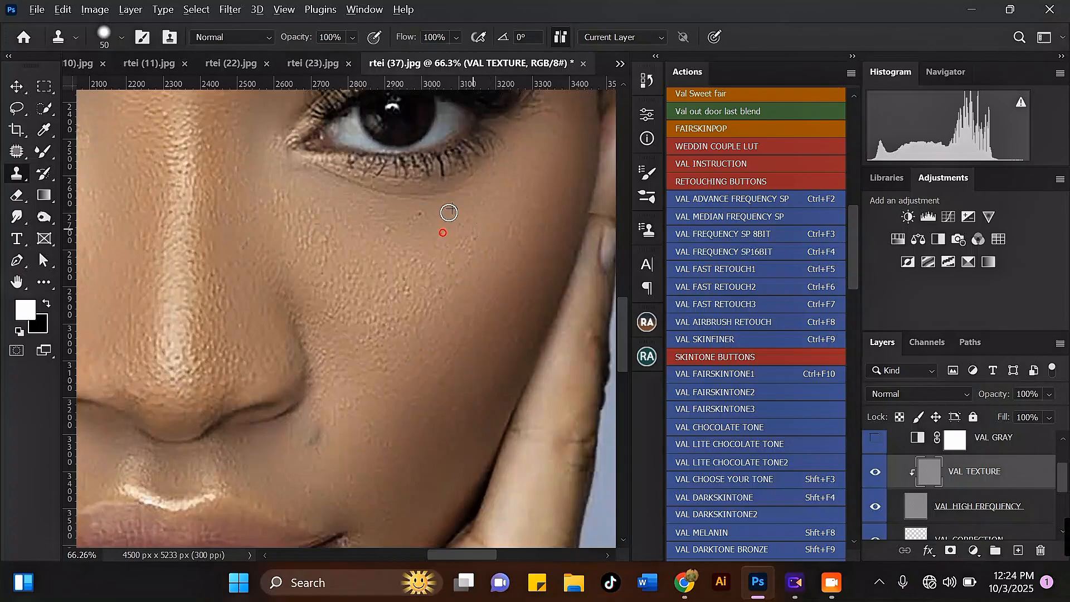
mouse_move(444, 208)
left_mouse_down()
mouse_move(473, 180)
mouse_move(438, 193)
mouse_move(422, 215)
mouse_move(421, 199)
mouse_move(338, 178)
mouse_move(439, 237)
mouse_move(352, 237)
left_mouse_up()
left_click(366, 198)
left_click(438, 236)
left_click(326, 177, "alt")
left_click(387, 227, "alt")
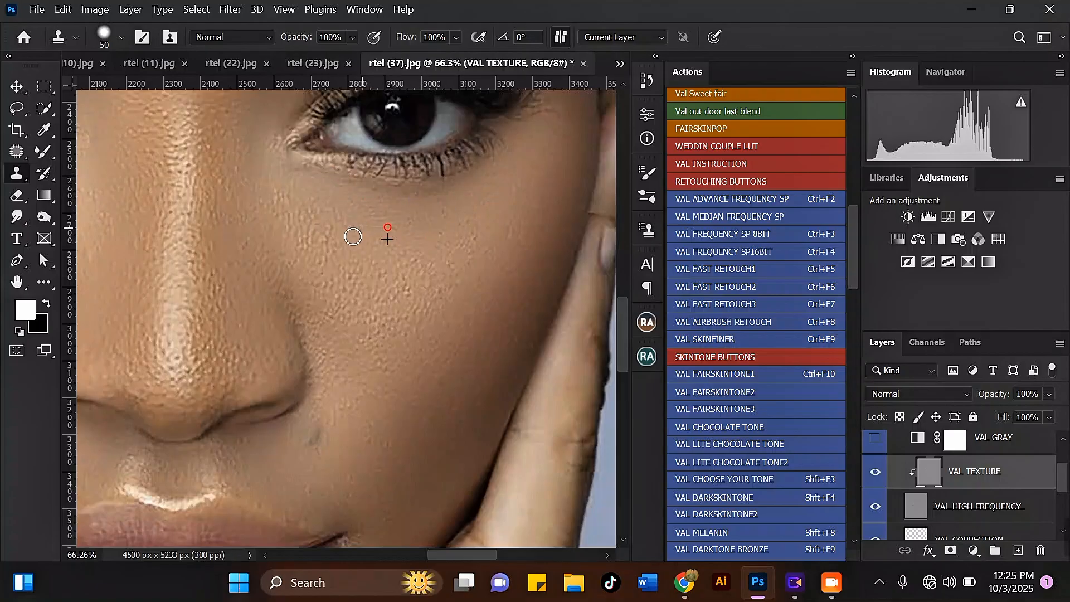
Step: Clone clean skin over the blemishes below the inner corner of the hand-side eye on the VAL TEXTURE layer
left_click(306, 237)
left_click(320, 213)
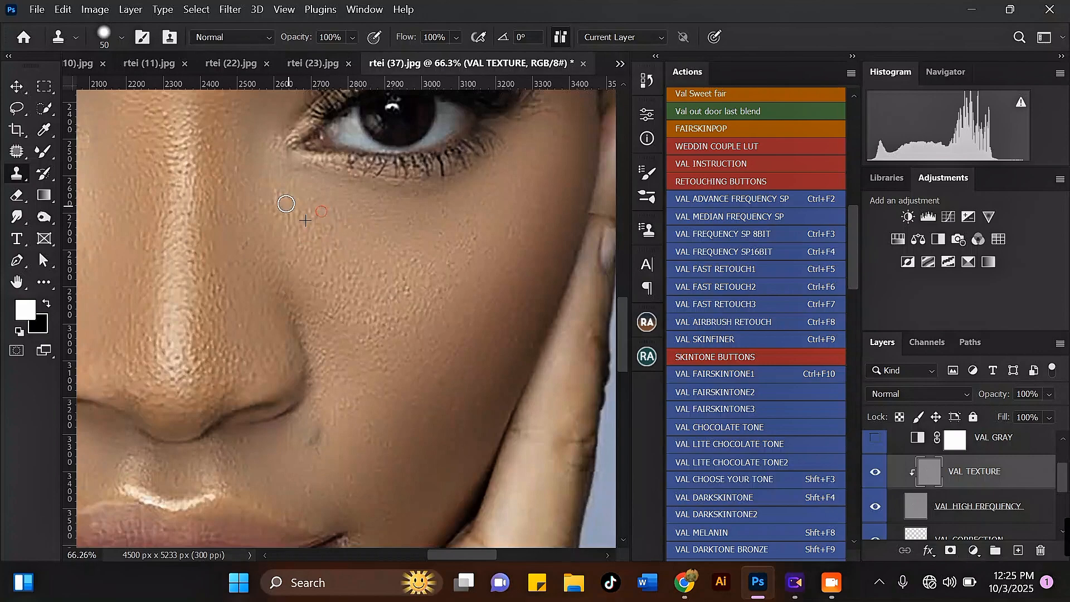
left_click(283, 197)
left_click(288, 218)
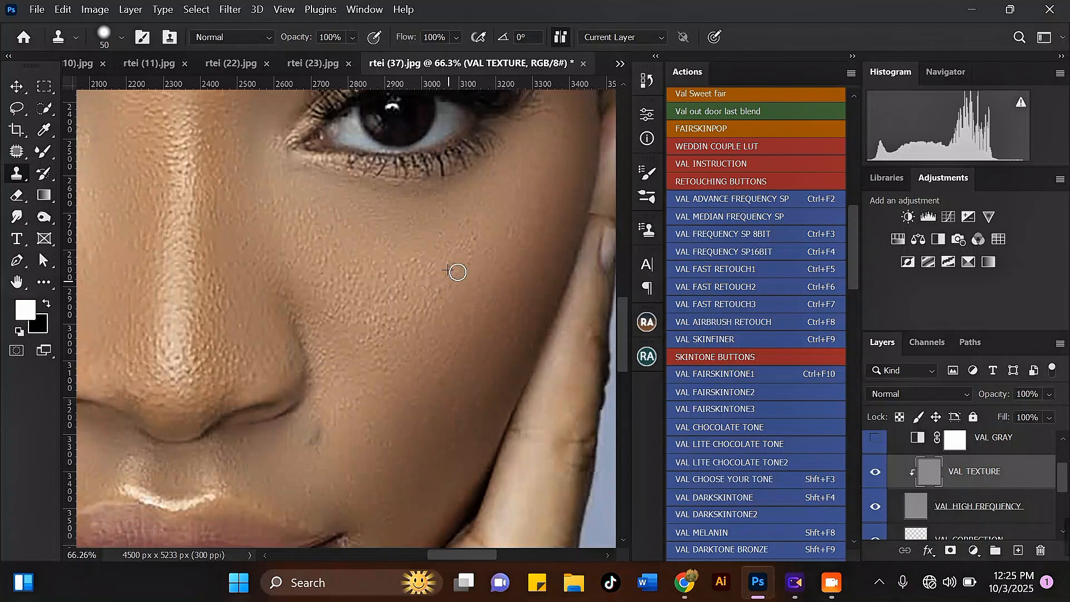
Step: Sample clean texture with the Clone Stamp and cover the bumps on the cheek opposite the hand
scroll(499, 249, "down", 3)
scroll(167, 312, "up", 3)
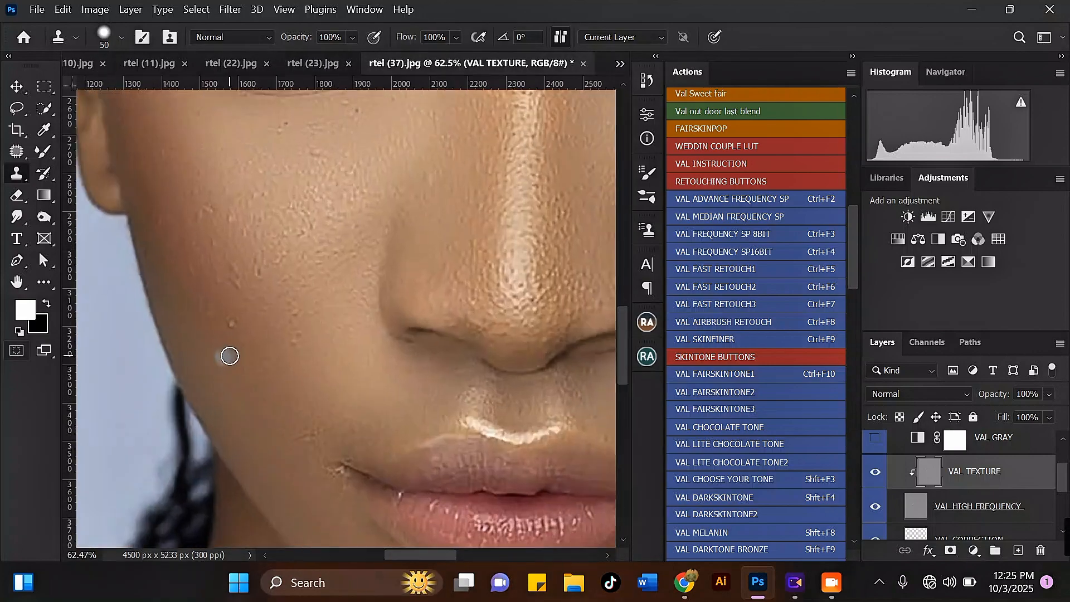
left_click(234, 324, "alt")
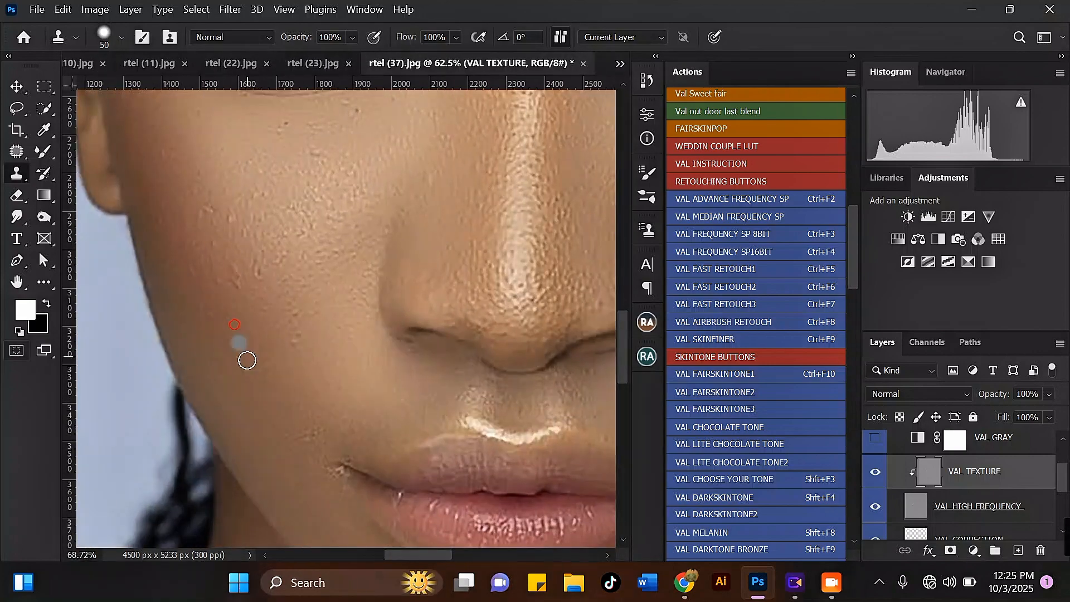
left_click(290, 327)
left_click(237, 298)
left_click(256, 272)
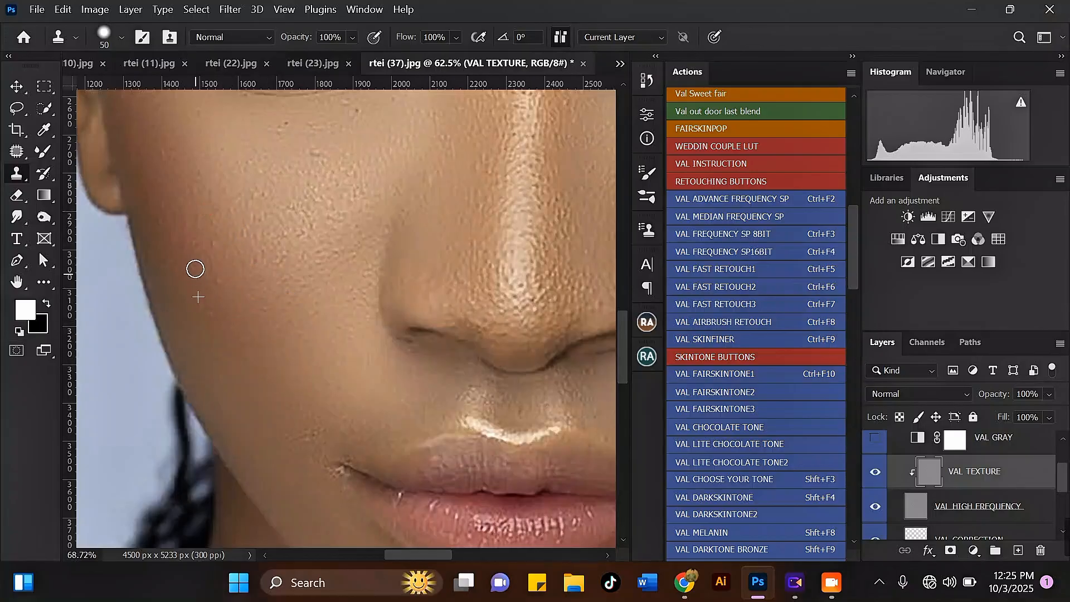
left_click(215, 251)
left_click_drag(204, 306, 227, 351)
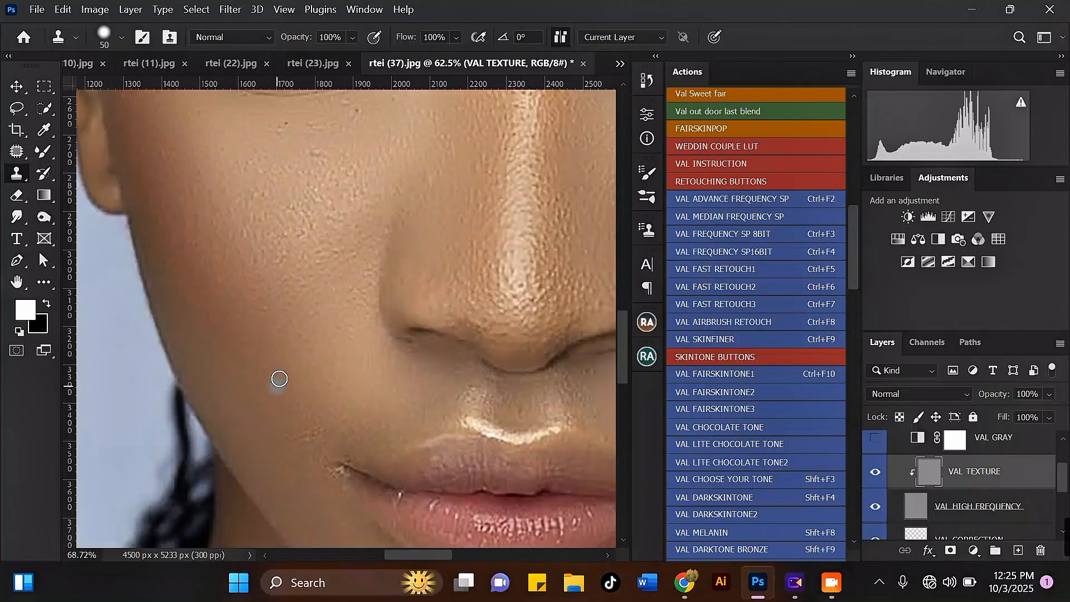
Step: Clone smooth skin over the rough spots beside the corner of the mouth, on the side opposite the hand
scroll(280, 379, "down", 4)
scroll(339, 473, "up", 3)
left_click(305, 420)
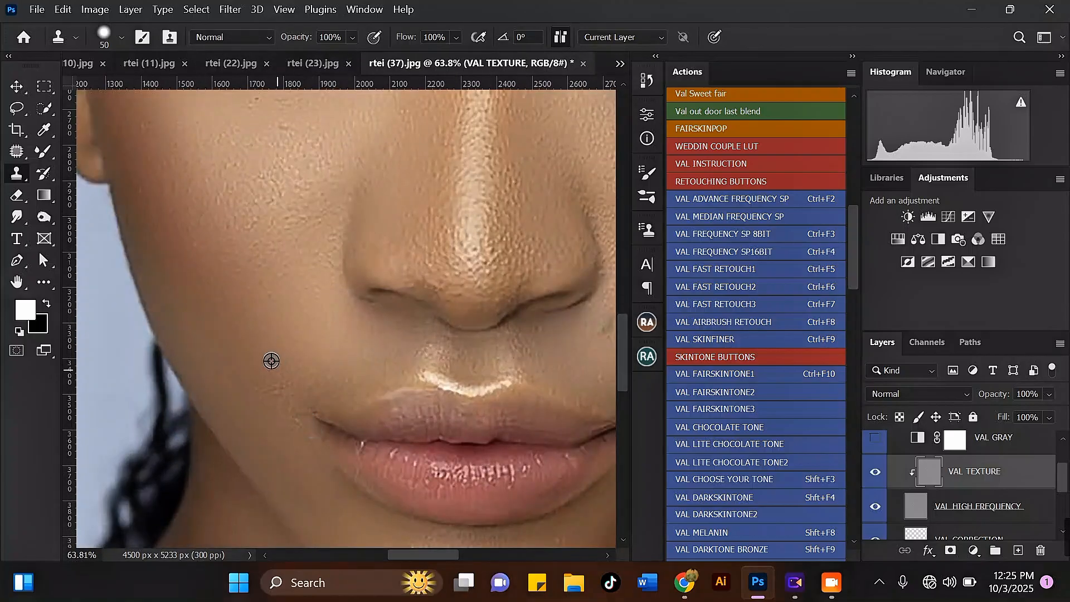
left_click(271, 360, "alt")
left_click(278, 389)
left_click_drag(285, 399, 287, 386)
Step: Clone clean texture over the spots on the upper cheek below the eye opposite the hand
scroll(318, 421, "down", 3)
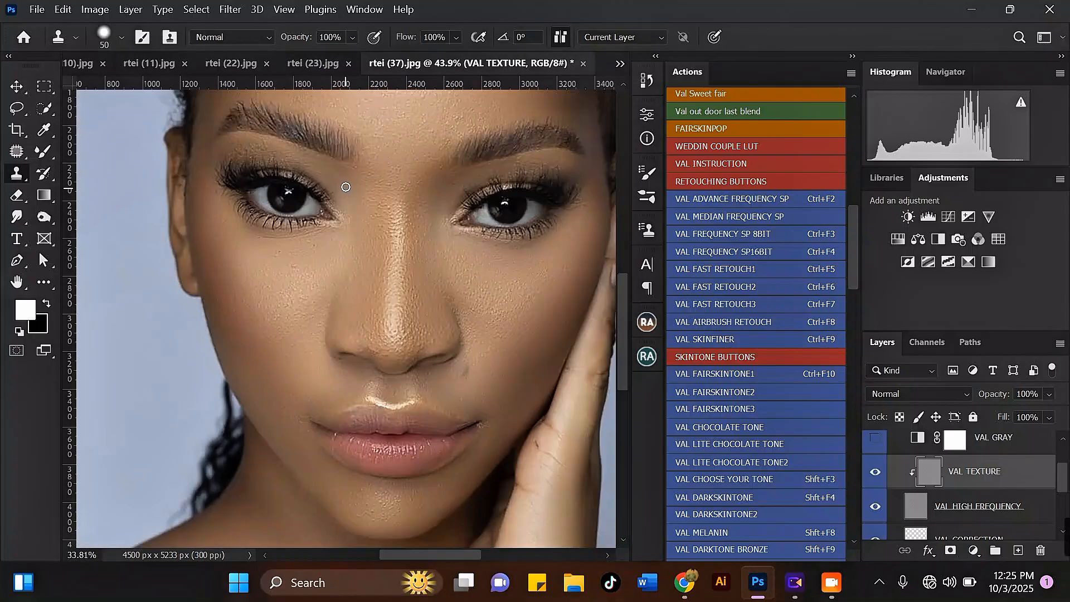
scroll(347, 181, "up", 4)
left_click(296, 297, "alt")
left_click_drag(277, 289, 258, 287)
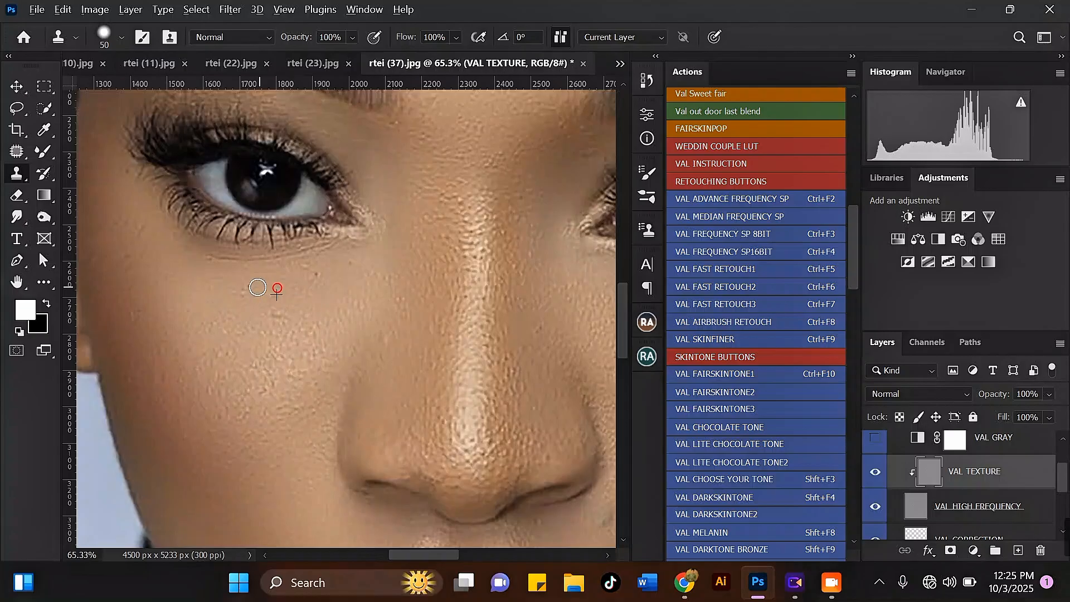
left_click(298, 286, "alt")
left_click(316, 273)
left_click(310, 269)
left_click(304, 264)
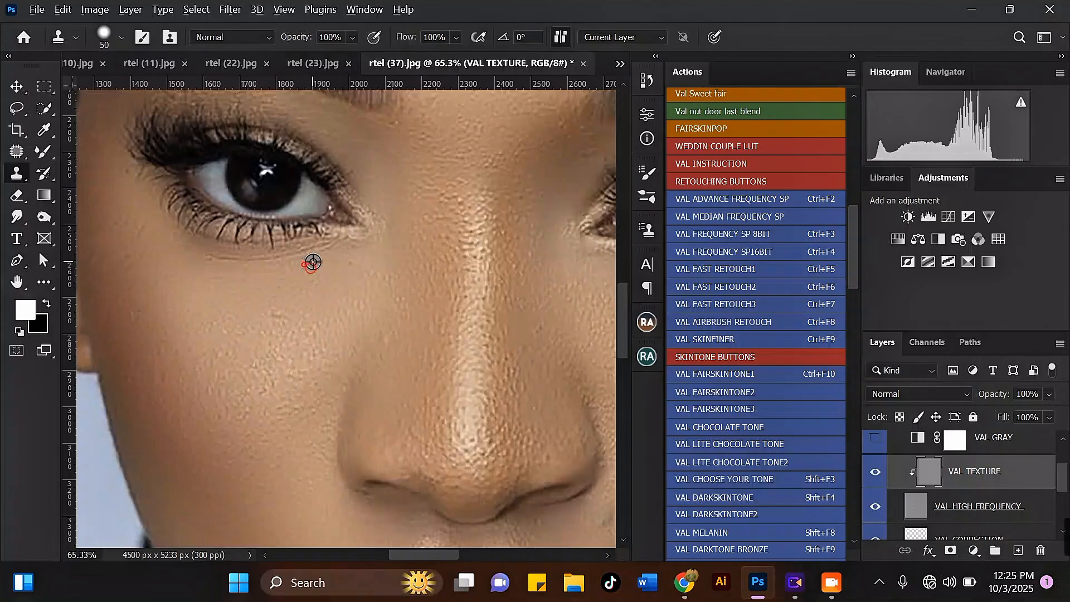
Step: Clone away the fine creases just beneath the lower lashes of the same eye
left_click_drag(323, 249, 290, 257)
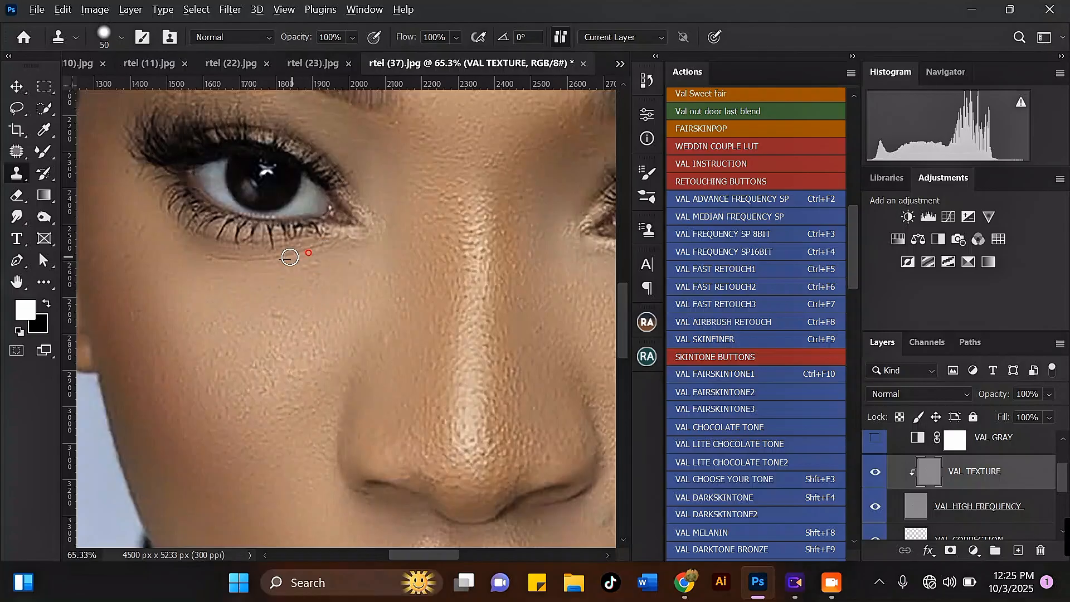
left_click(245, 272, "alt")
left_click(212, 258)
left_click(284, 269, "alt")
left_click_drag(304, 264, 315, 284)
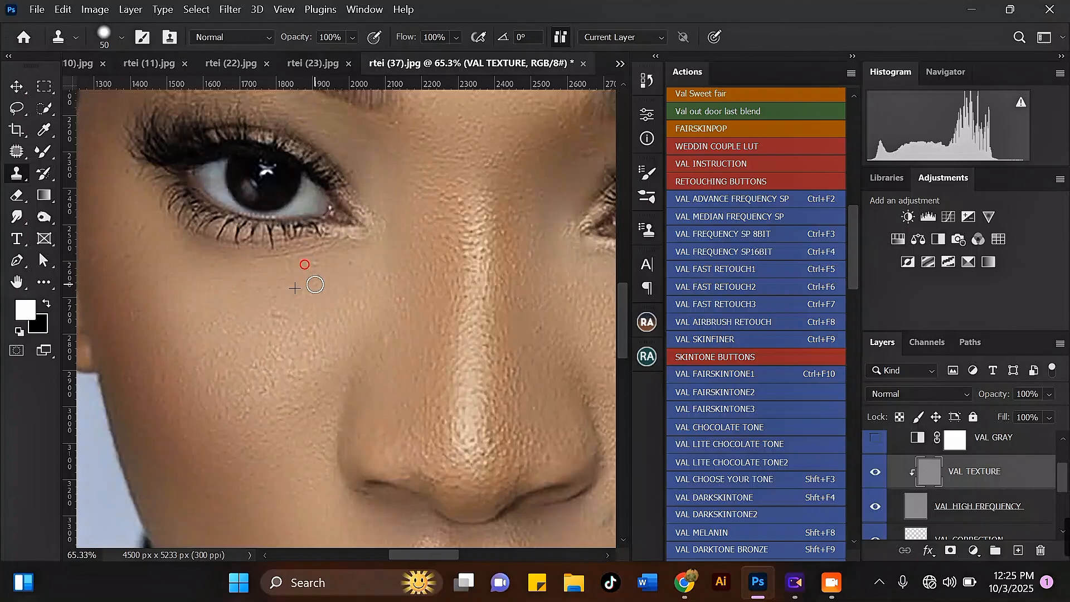
Step: Clone clean skin over the marks between the outer corner of the eye and the ear
scroll(172, 262, "down", 2)
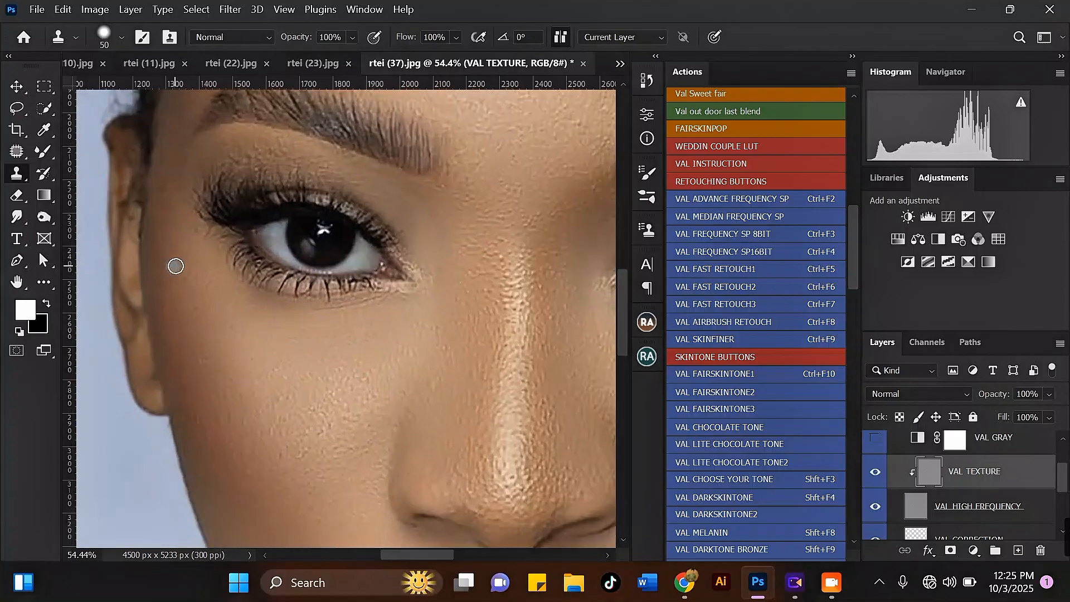
scroll(196, 263, "up", 3)
left_click(196, 263, "alt")
left_click(198, 318)
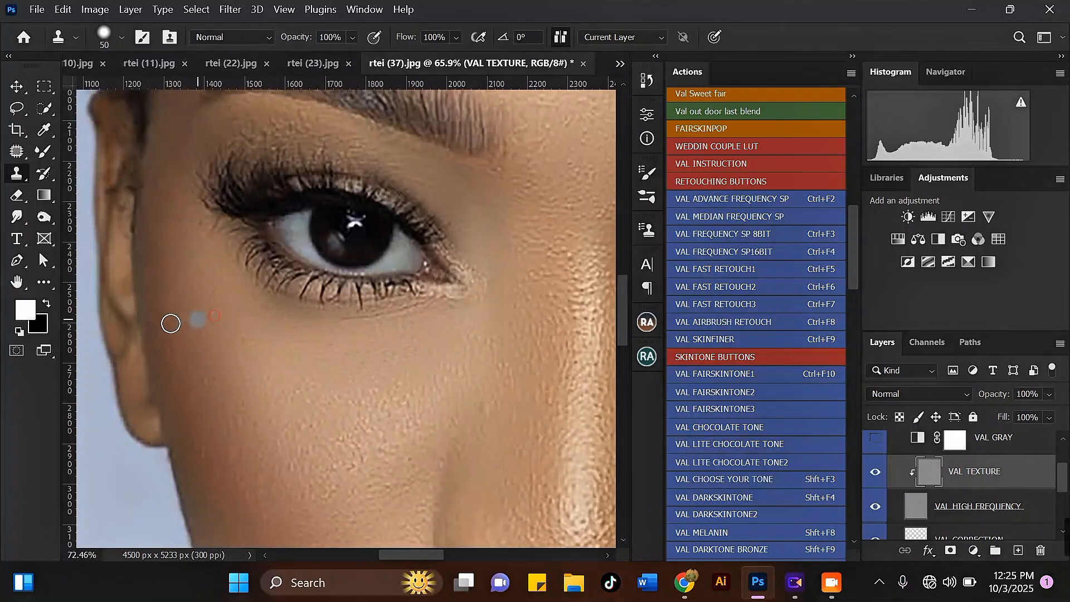
left_click_drag(162, 320, 235, 342)
Step: Examine the forehead, eyes, nose, cheeks and the whole portrait for remaining texture blemishes
scroll(193, 370, "down", 4)
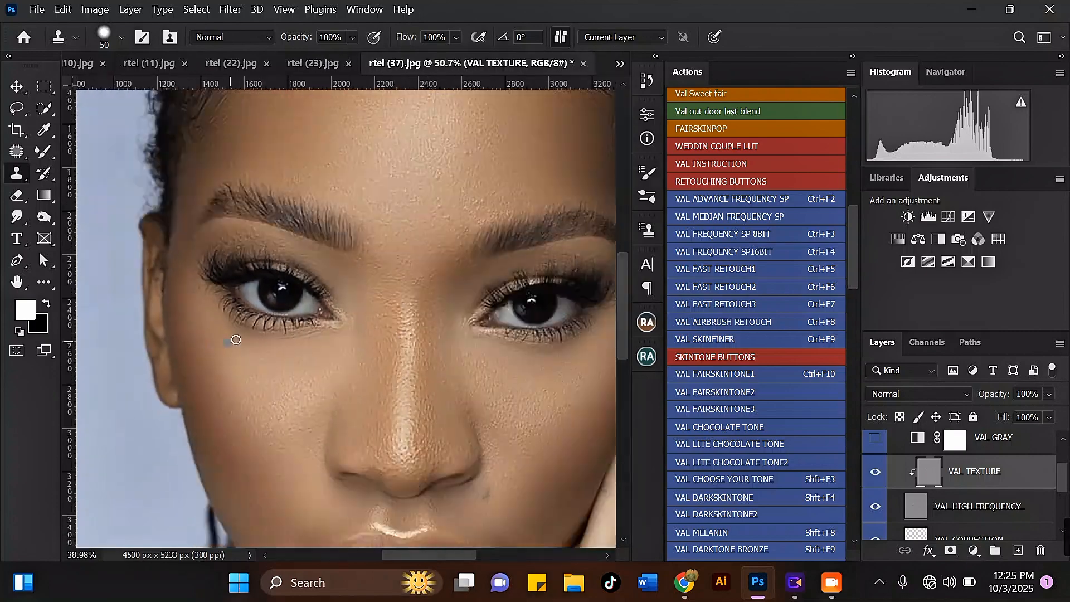
scroll(390, 200, "up", 3)
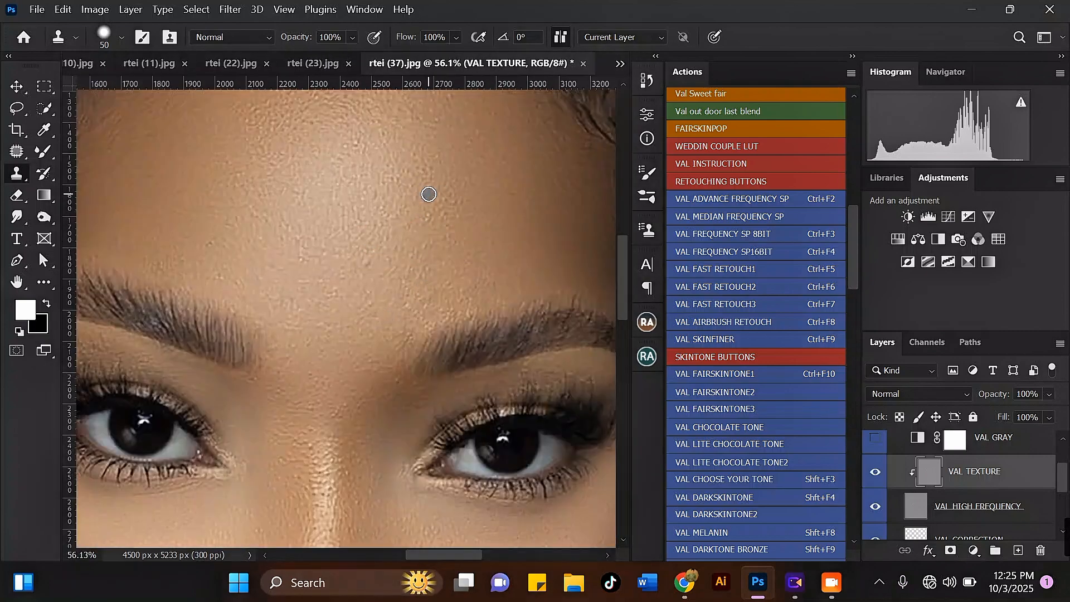
scroll(351, 251, "down", 2)
scroll(351, 250, "down", 1)
scroll(446, 278, "up", 3)
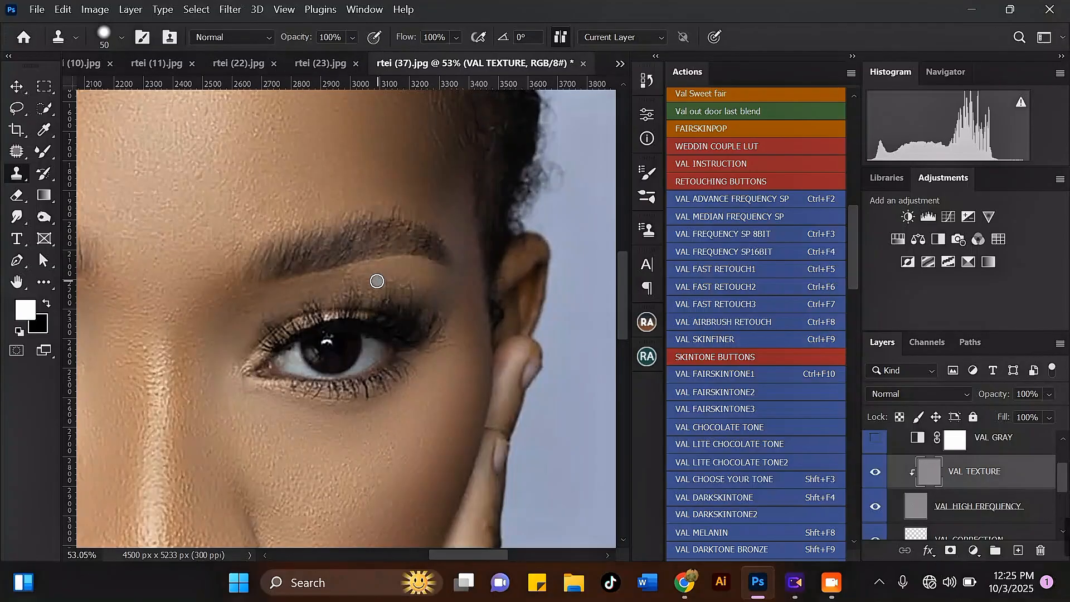
scroll(422, 280, "down", 6)
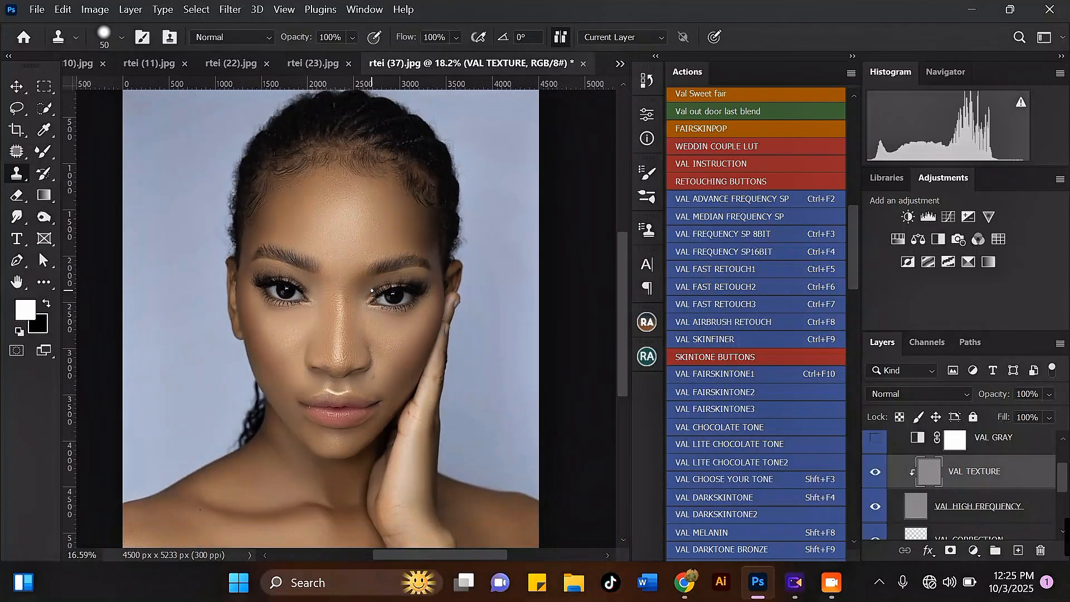
scroll(336, 287, "up", 3)
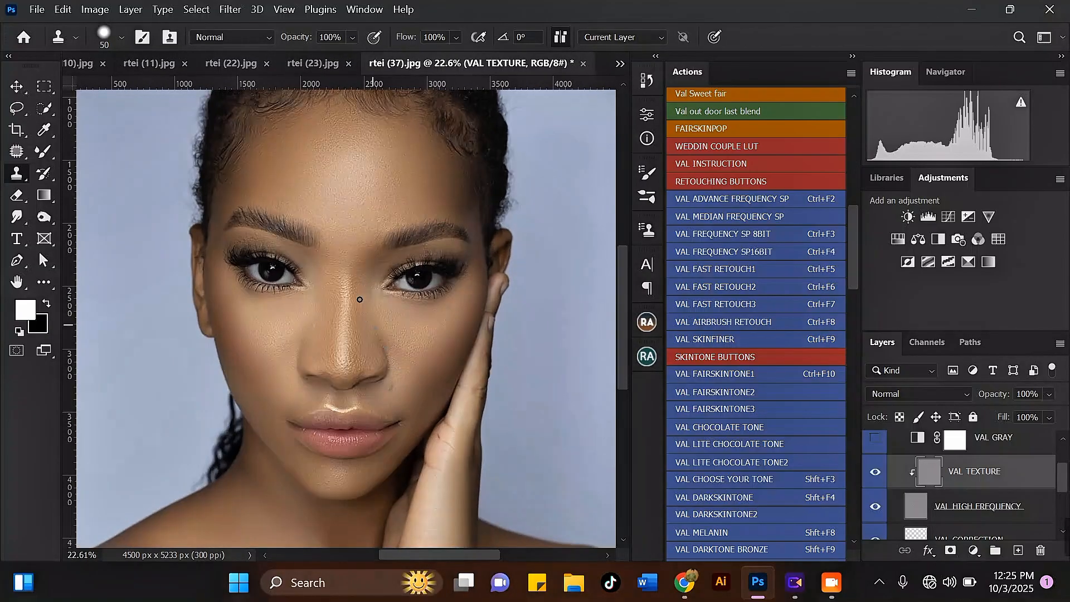
scroll(310, 354, "up", 3)
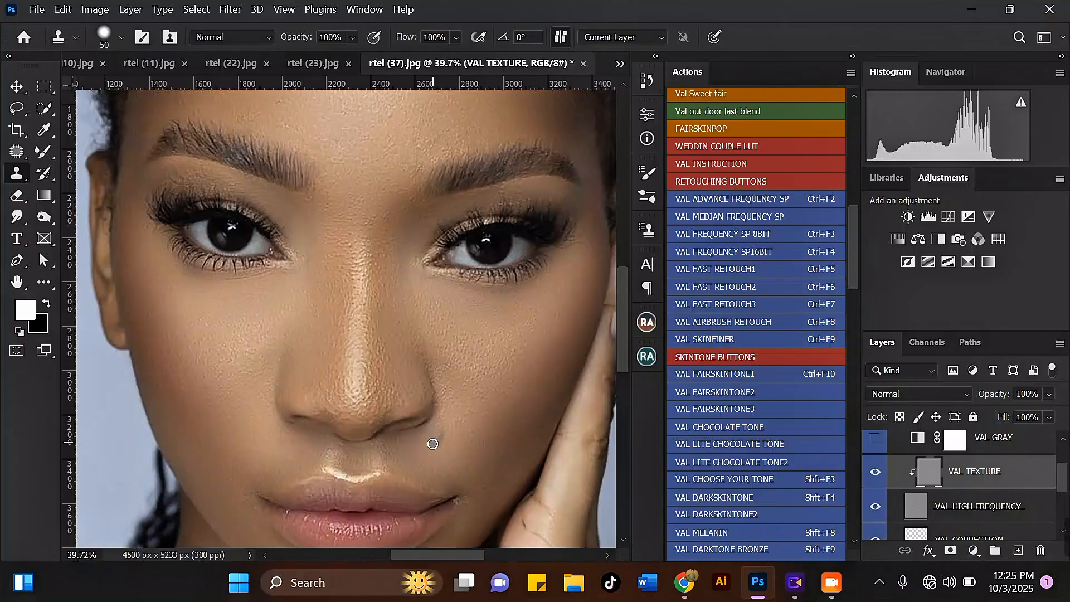
scroll(433, 444, "down", 1)
scroll(441, 433, "down", 1)
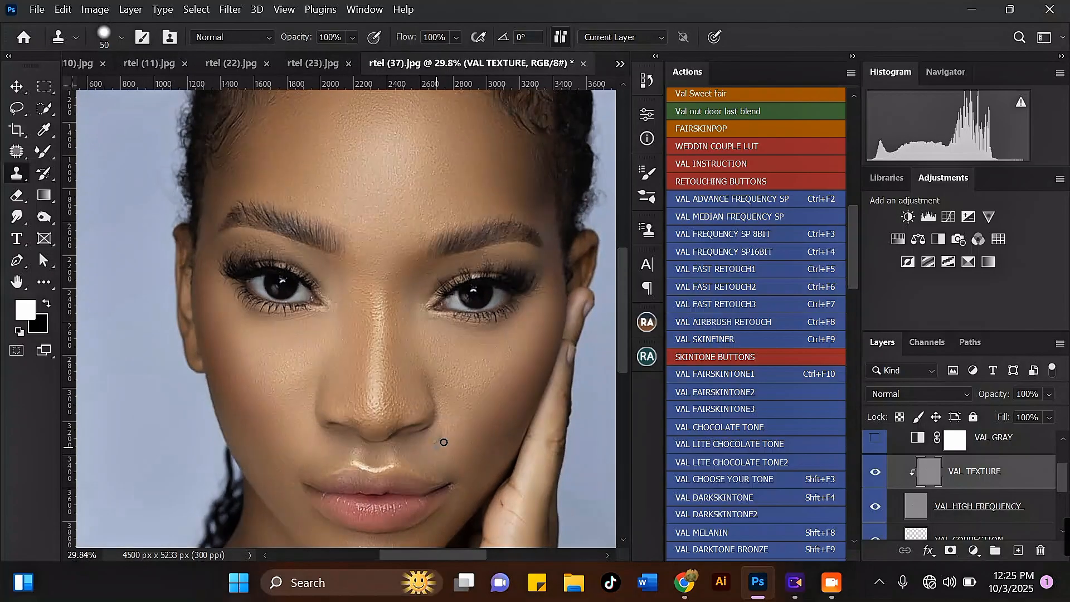
scroll(444, 306, "down", 2)
scroll(390, 256, "down", 1)
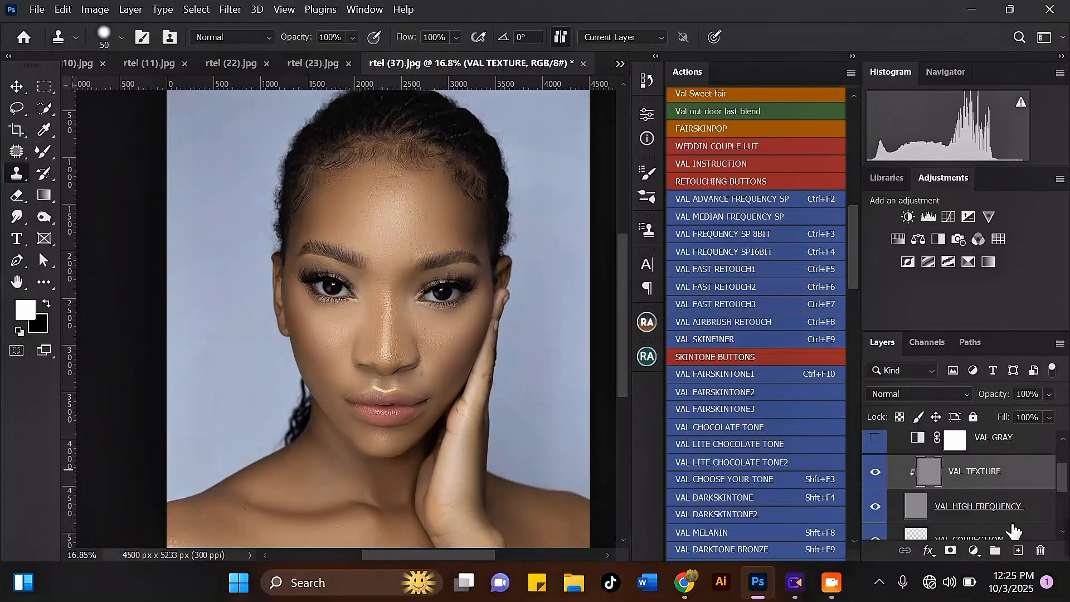
Step: Compare the VAL ADVACE FREQUENCY SP group's before and after, and merge the group into a single layer
scroll(1013, 530, "up", 3)
left_click(888, 476)
left_click(890, 475)
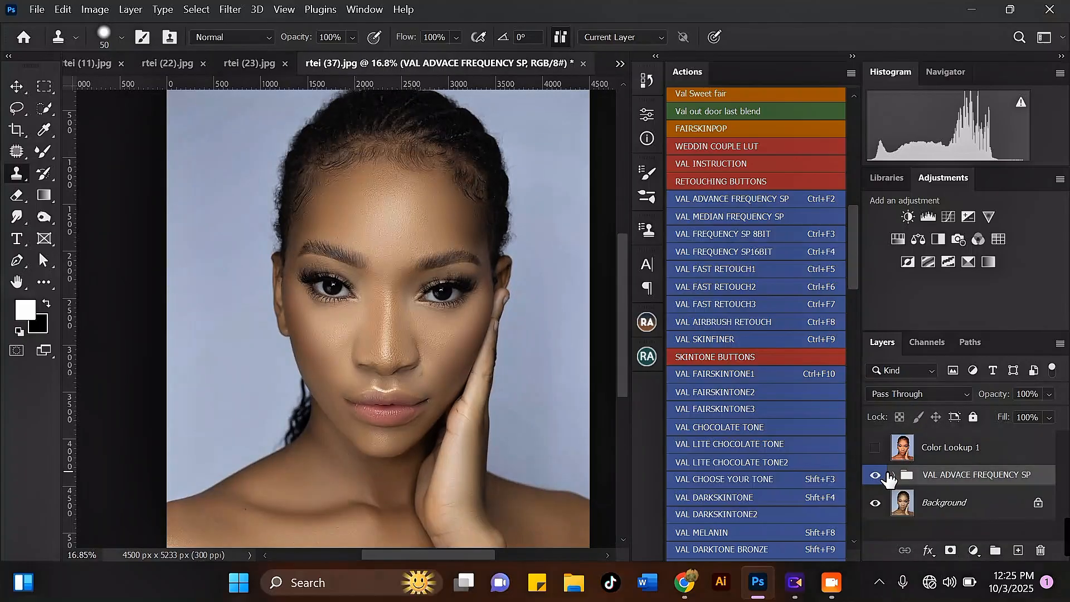
left_click(876, 475)
scroll(476, 228, "up", 2)
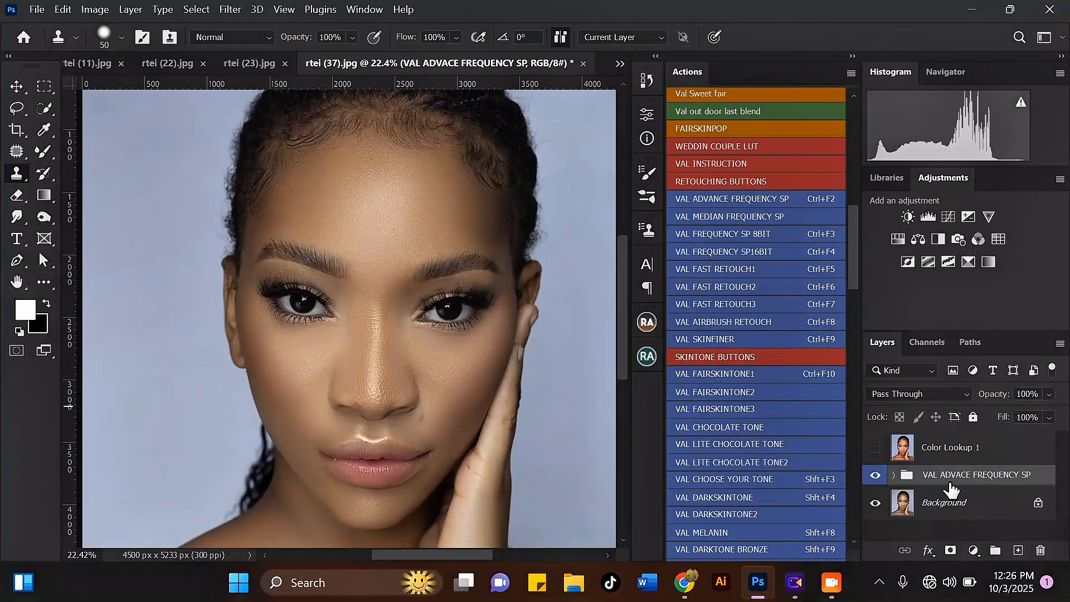
key("ctrl+e")
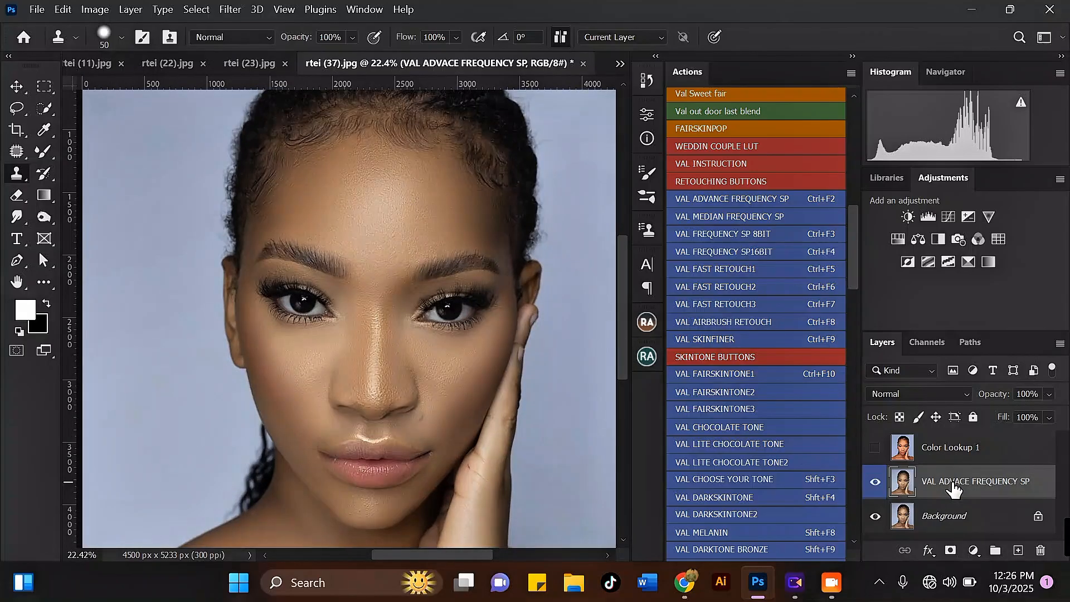
Step: Start a Pen tool path in the backdrop beside the image-left ear and trace it over the ear's top to the hair
scroll(229, 167, "up", 3)
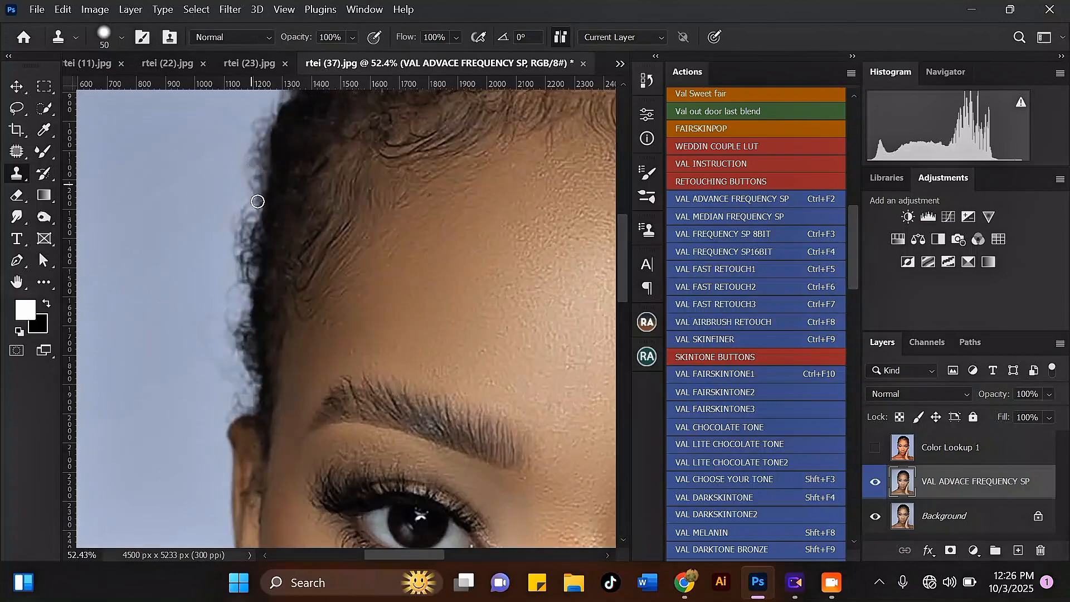
scroll(281, 217, "down", 3)
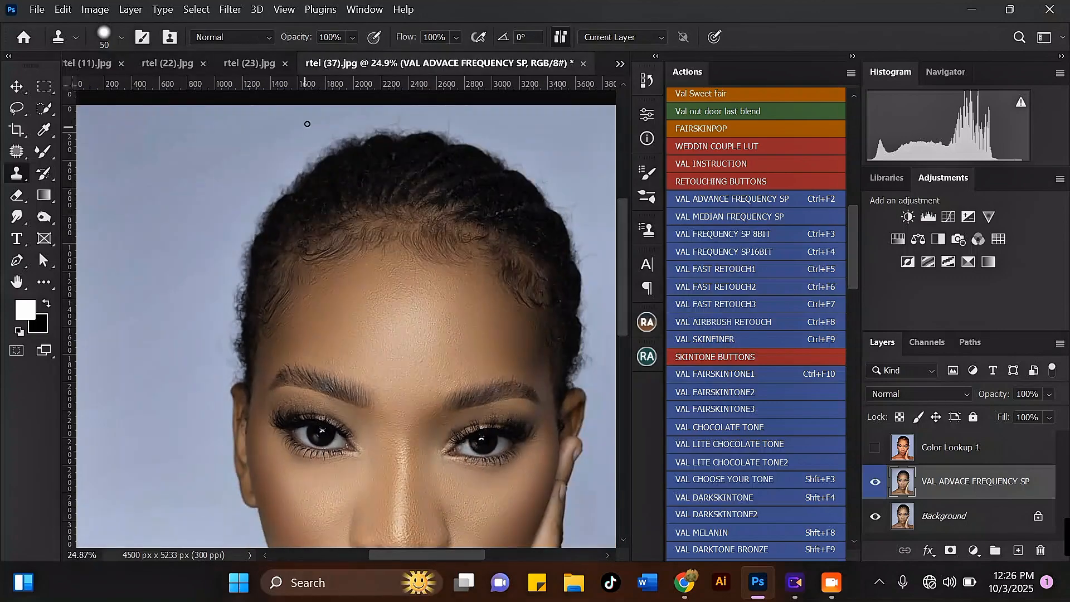
scroll(600, 288, "down", 3)
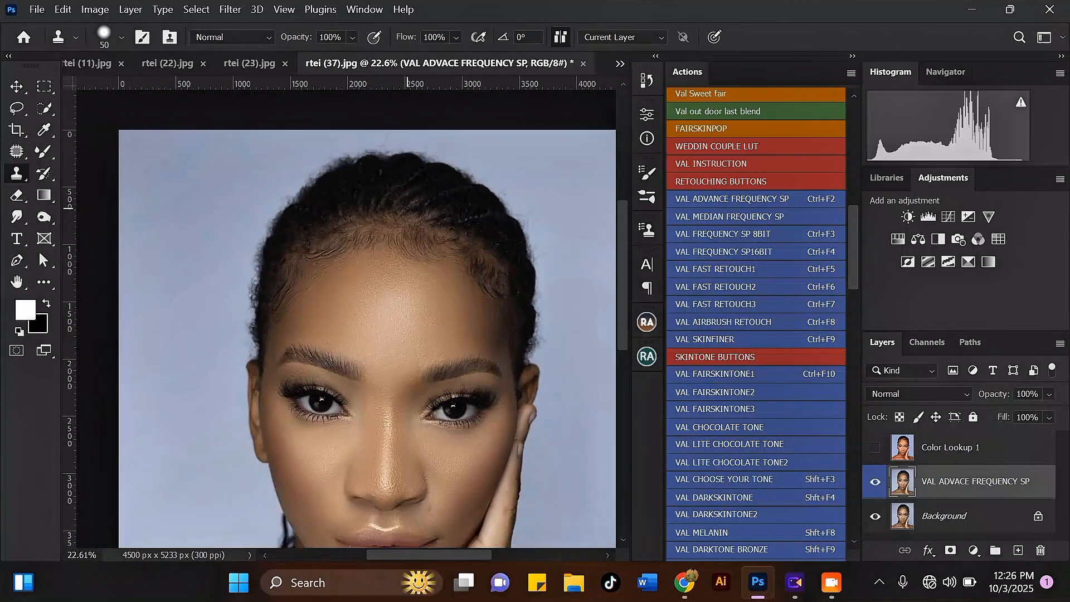
scroll(536, 349, "down", 2)
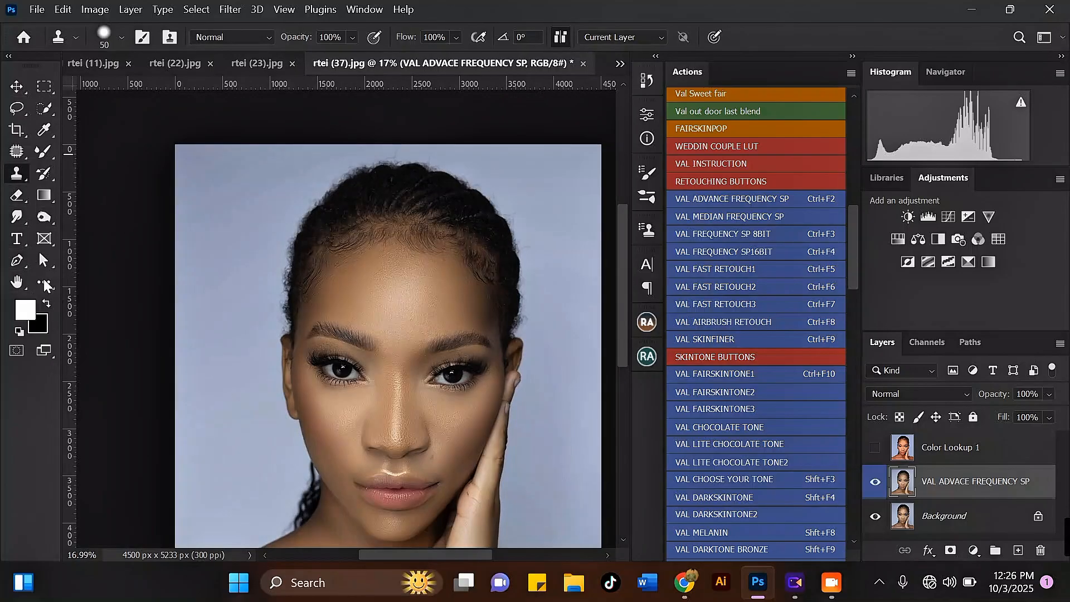
left_click(17, 266)
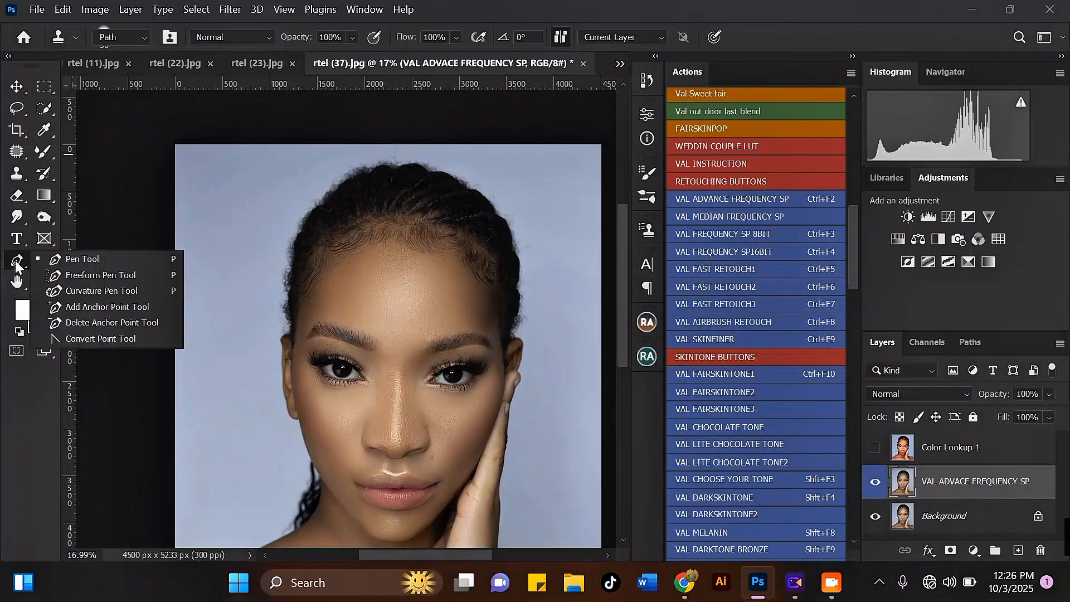
left_click(68, 261)
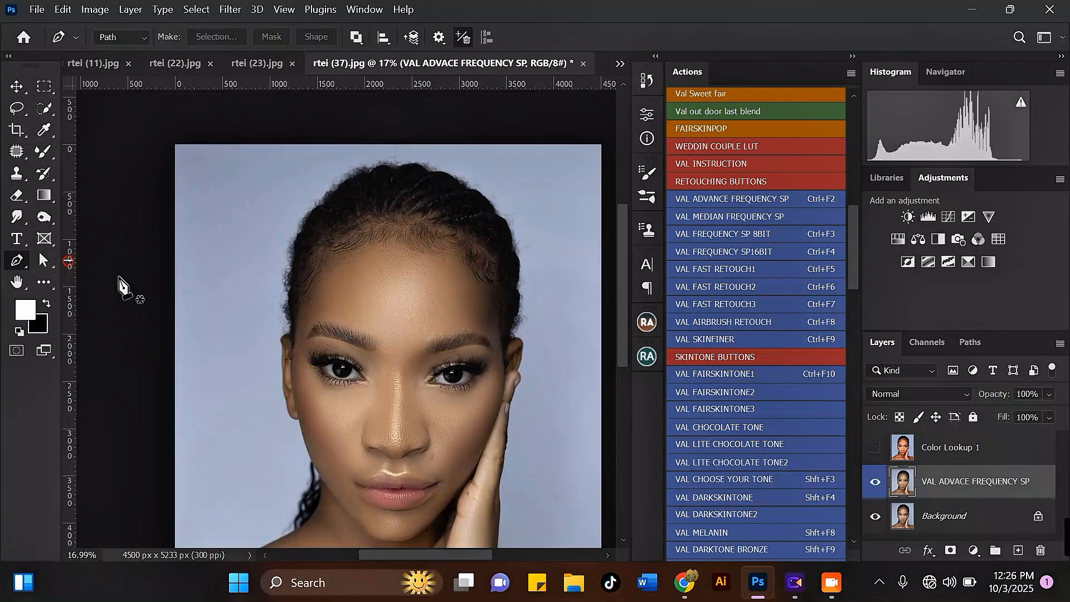
scroll(267, 301, "up", 3)
scroll(284, 317, "up", 6)
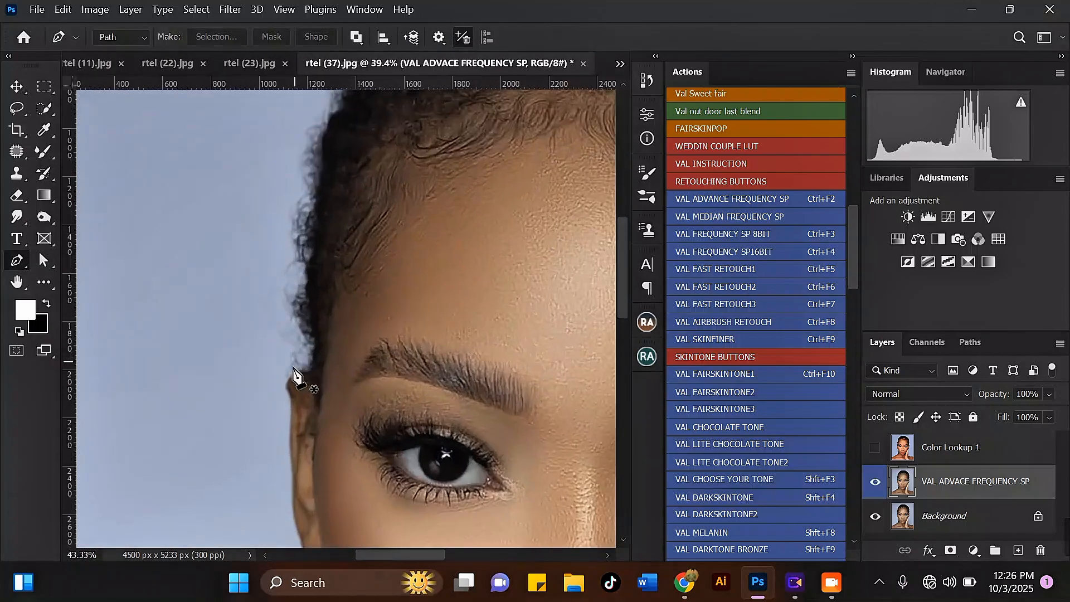
left_click(236, 390)
left_click(289, 391)
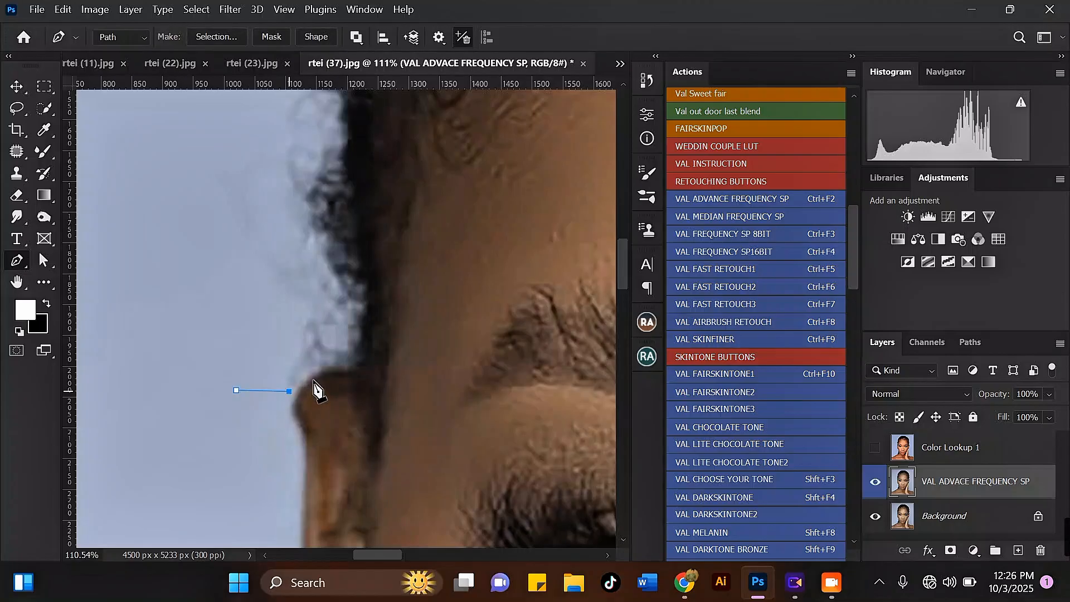
left_click(315, 377)
left_click(354, 366)
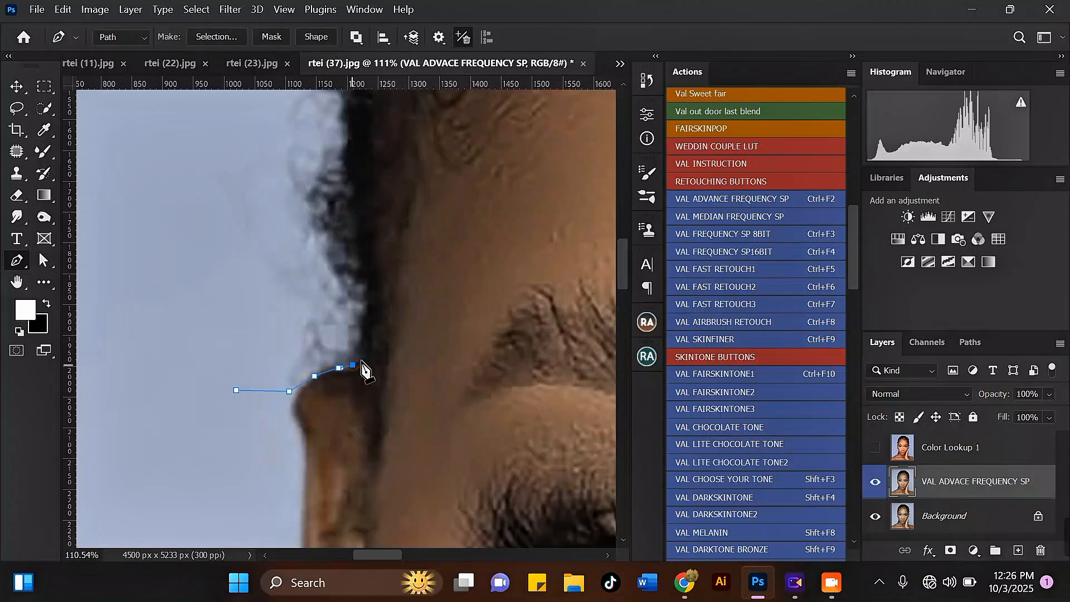
left_click(362, 360)
left_click(369, 337)
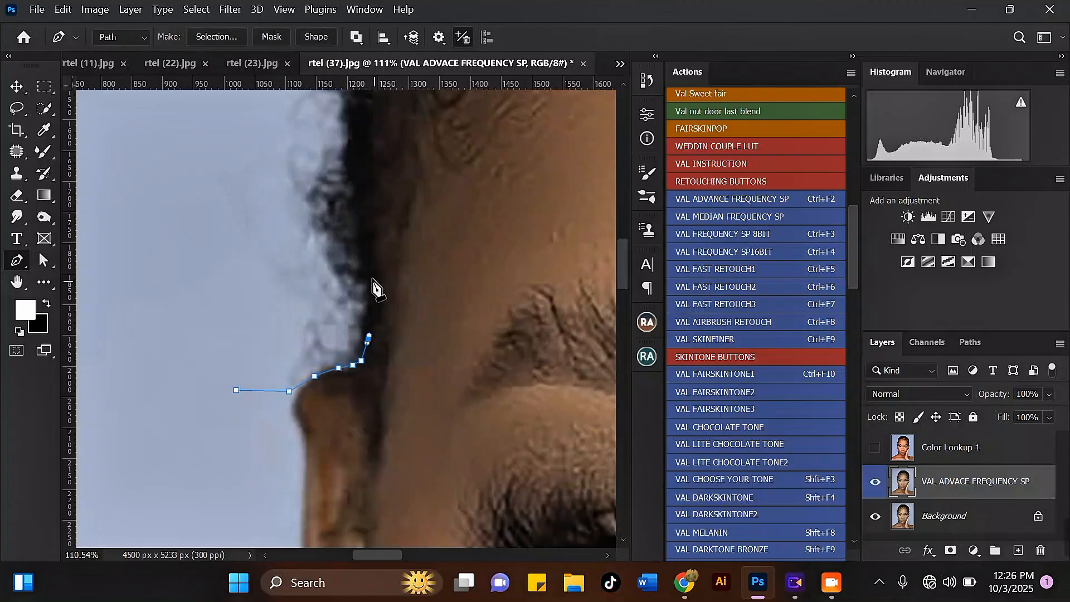
Step: Continue the path up the image-left side of the head, just inside the frizzy hair edge
left_click(345, 144)
scroll(346, 146, "down", 5)
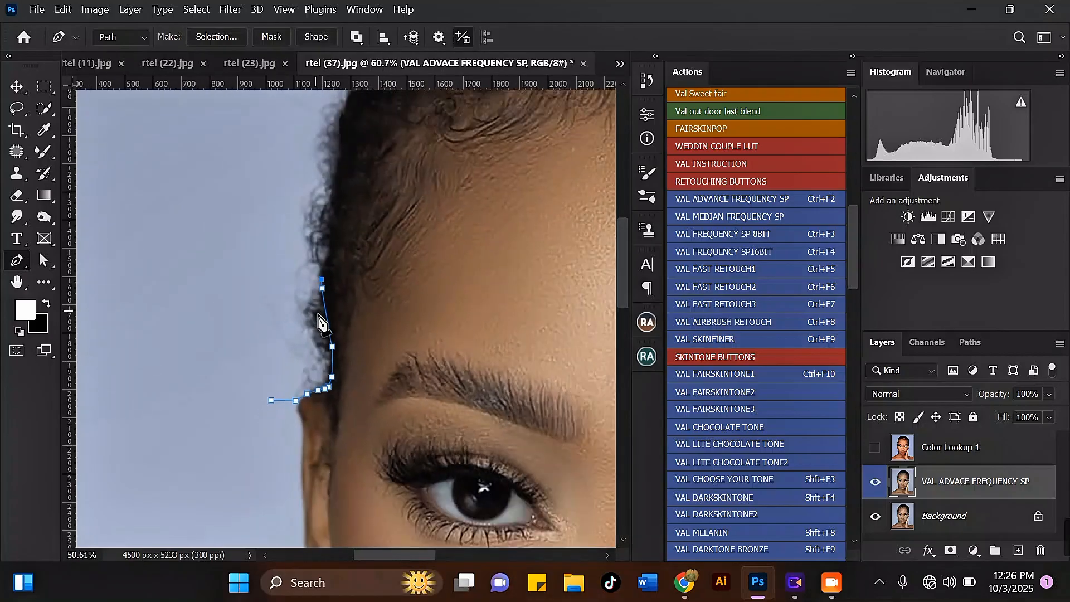
scroll(333, 279, "down", 2)
left_click(324, 278)
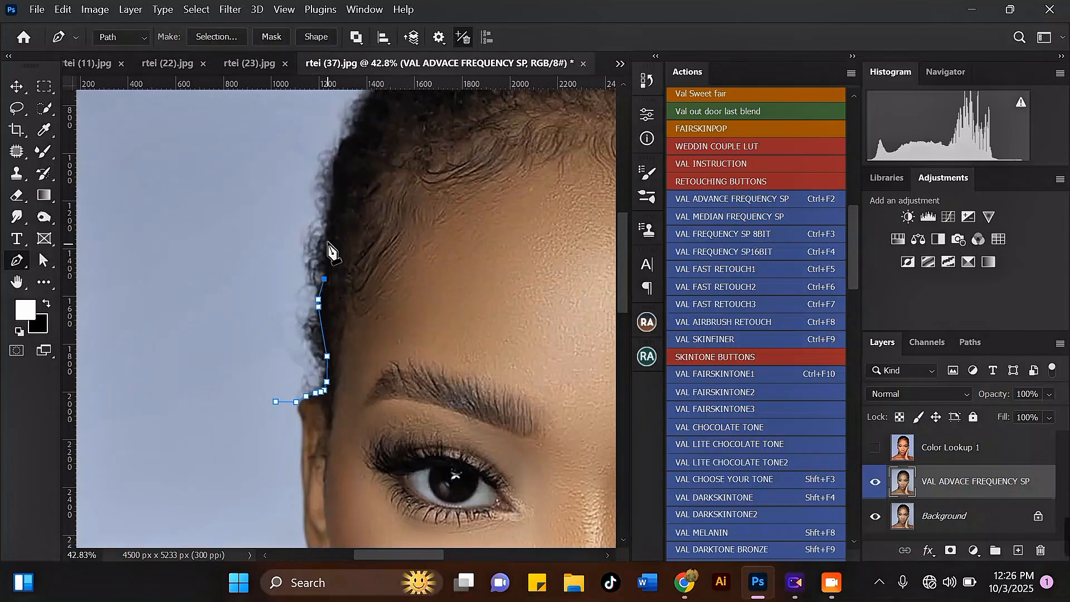
left_click(334, 164)
left_click(342, 141)
left_click(351, 129)
scroll(281, 326, "down", 5)
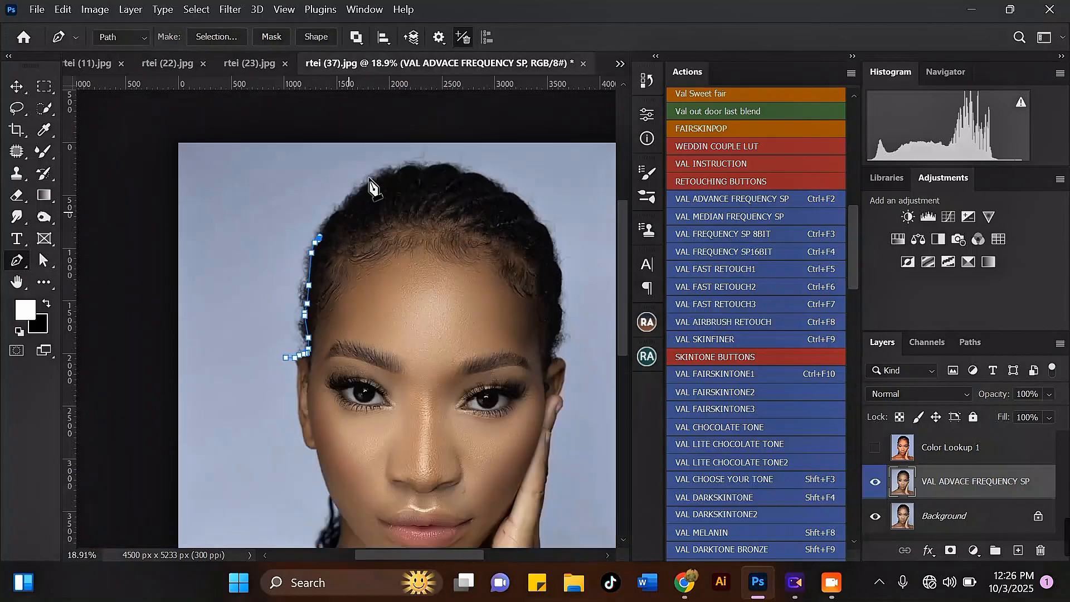
Step: Trace the path along the upper curve of the hair from the image-left side to the crown
scroll(357, 189, "up", 5)
left_click(289, 260)
left_click_drag(312, 240, 315, 239)
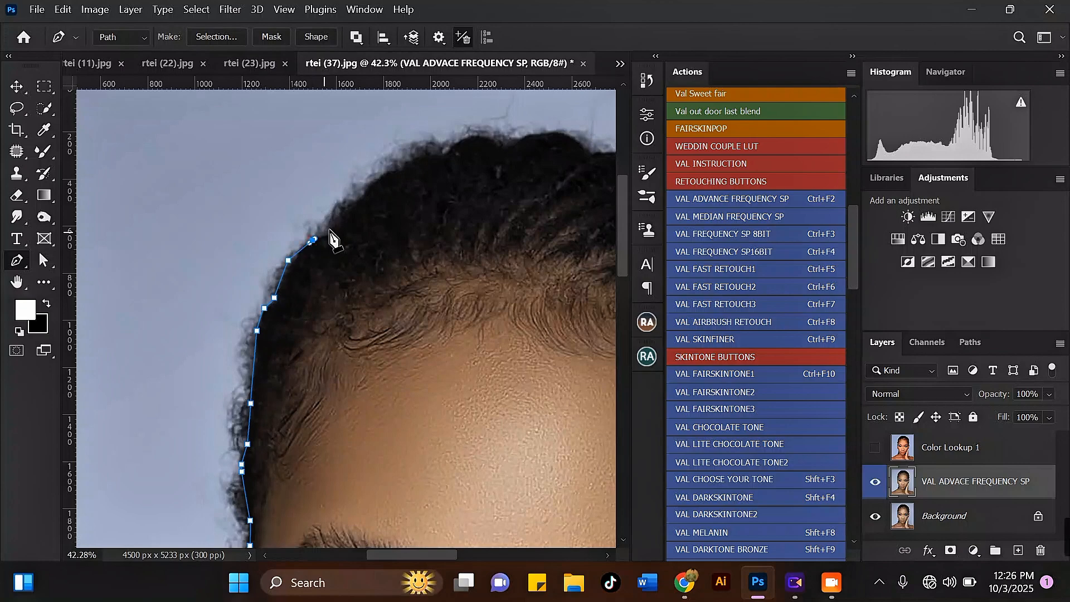
left_click(330, 229)
left_click(360, 199)
left_click_drag(378, 178, 383, 174)
left_click(416, 158)
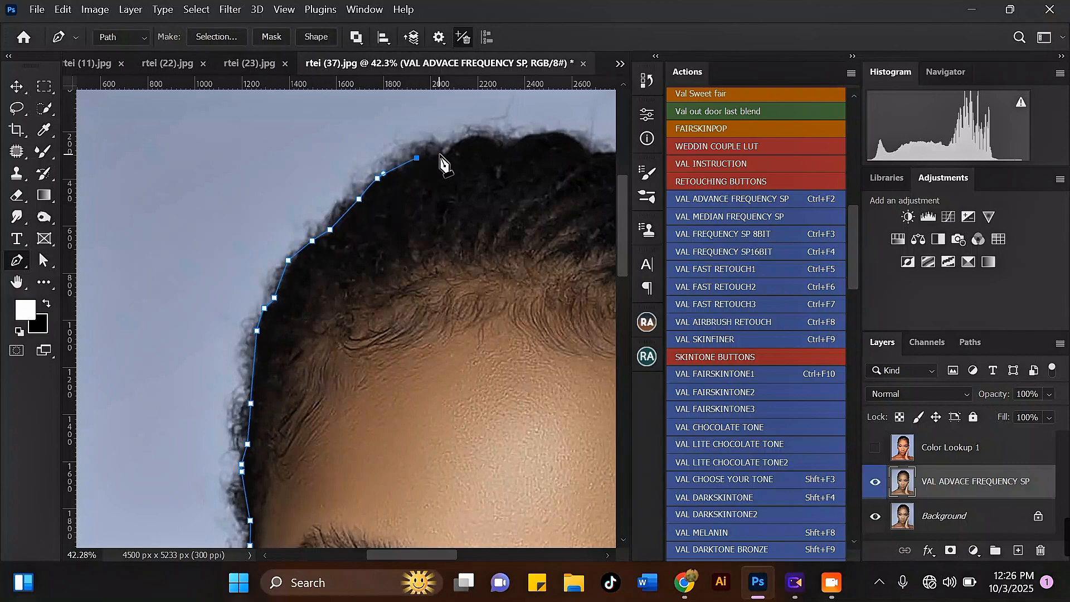
left_click(440, 154)
left_click(451, 150)
left_click(459, 140)
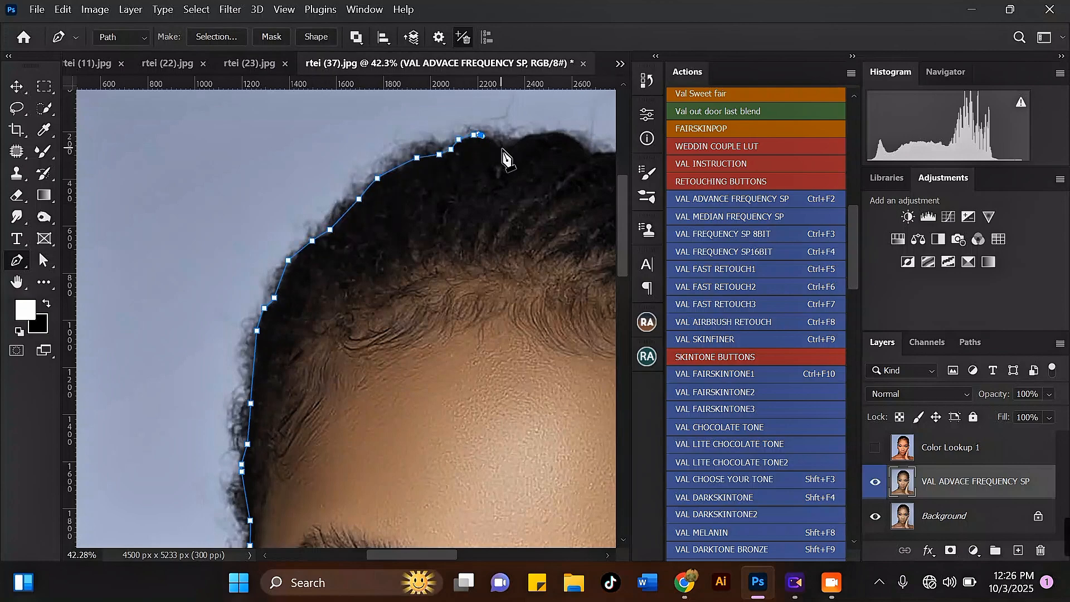
Step: Extend the path across the crown and down the upper curve of the hair on the image-right side
scroll(184, 241, "down", 5)
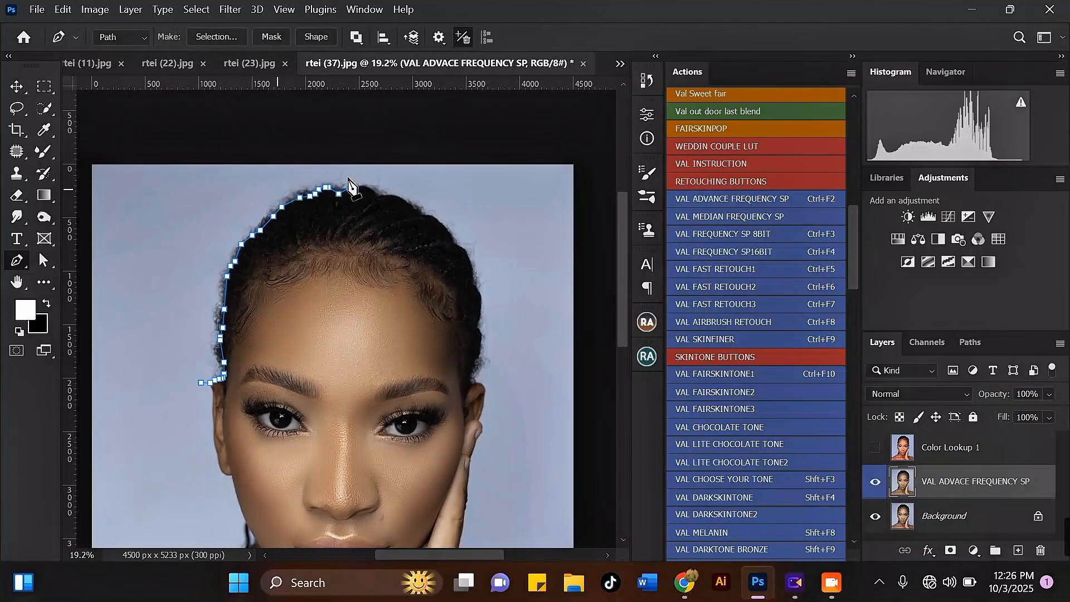
scroll(383, 211, "up", 6)
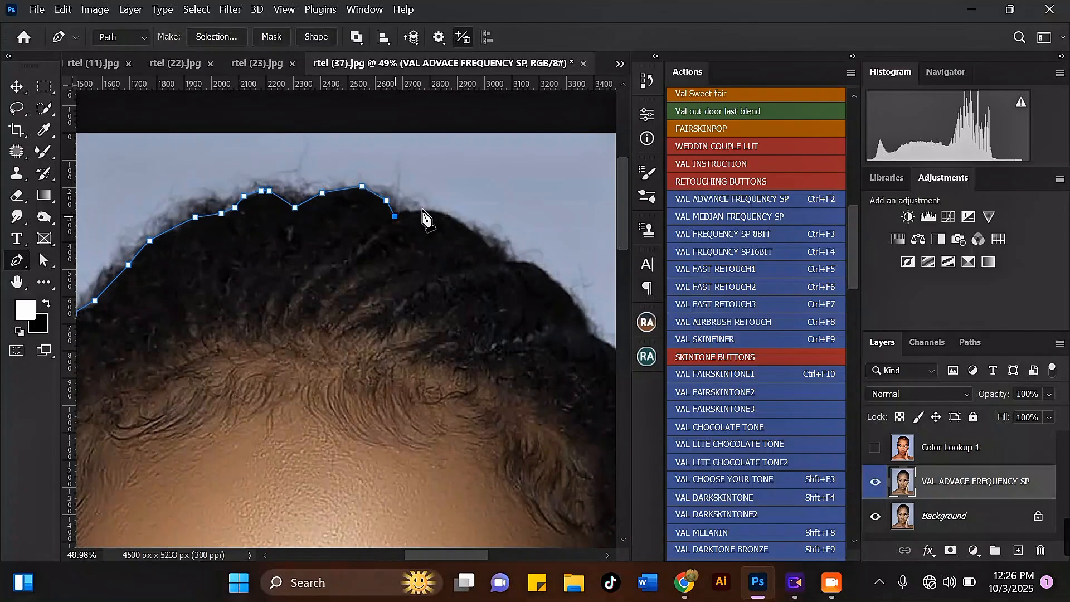
left_click(452, 218)
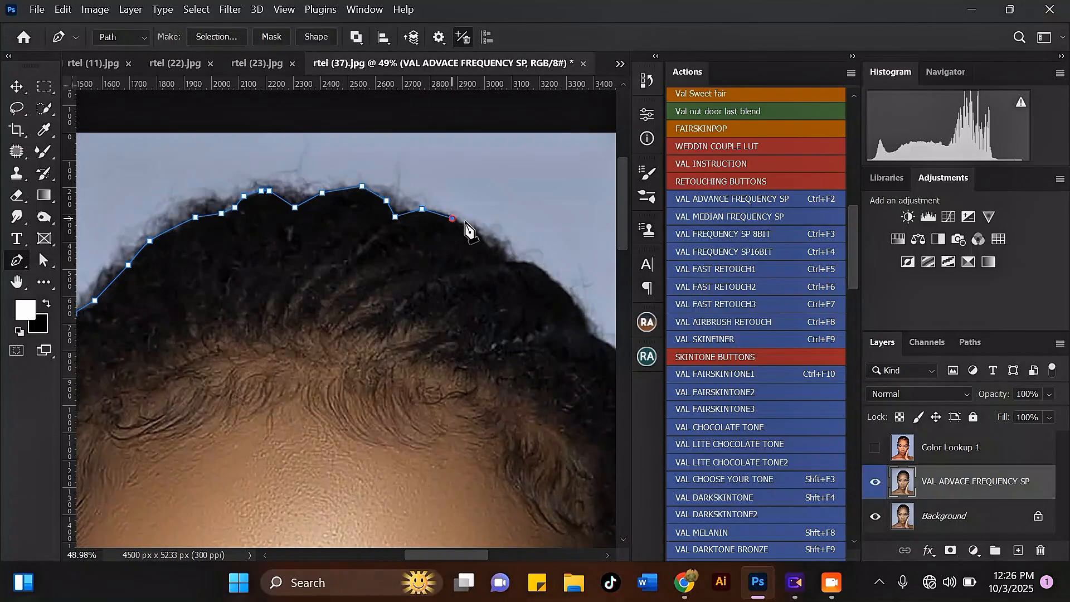
left_click(500, 261)
left_click(536, 266)
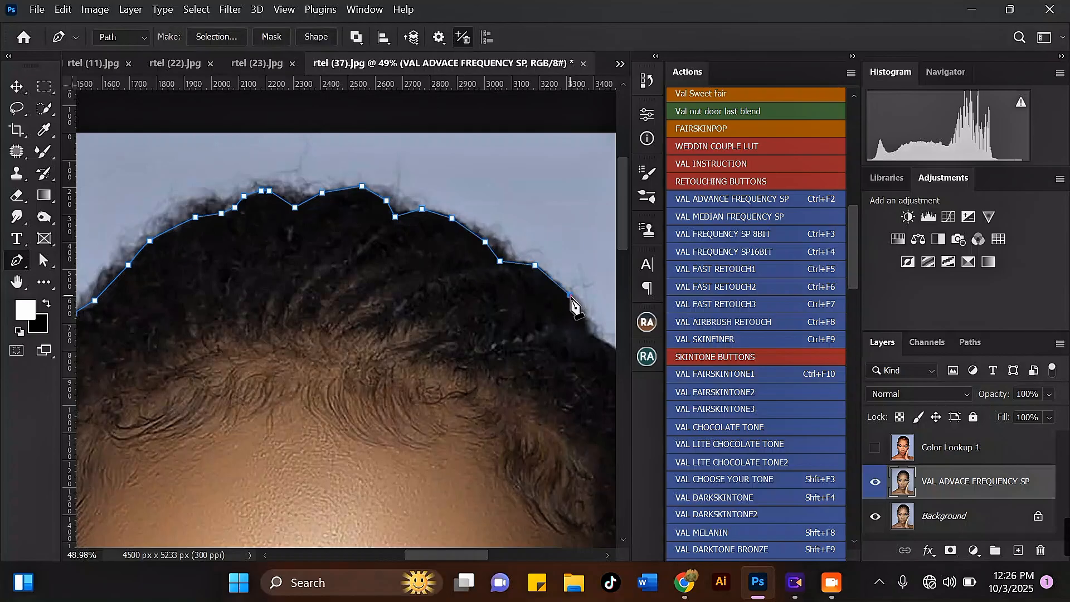
scroll(310, 230, "down", 6)
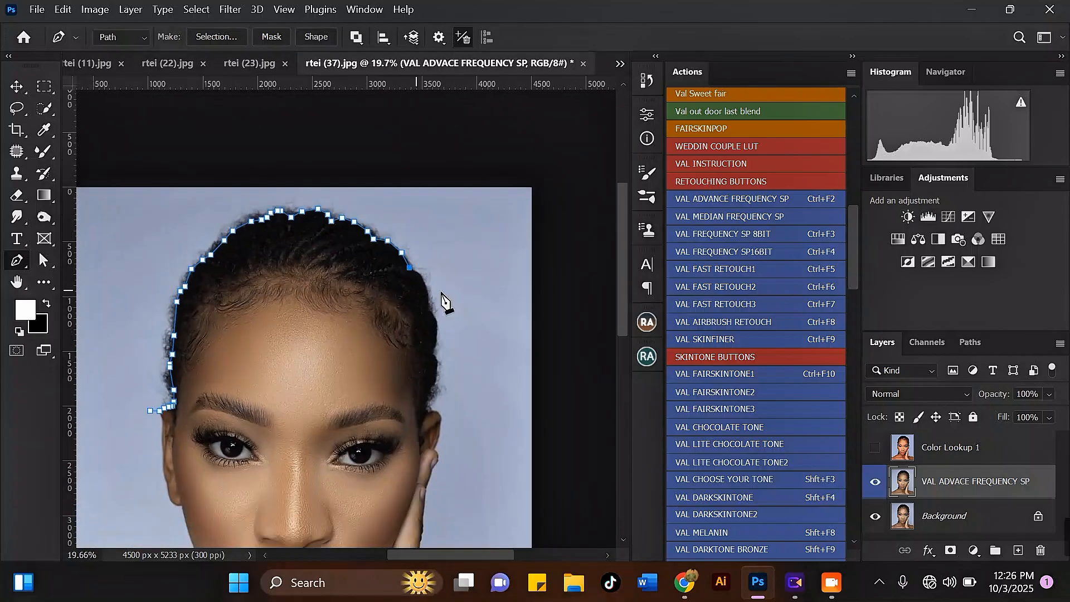
Step: Trace the path down the image-right side of the head, just inside the solid hair edge
scroll(440, 293, "up", 7)
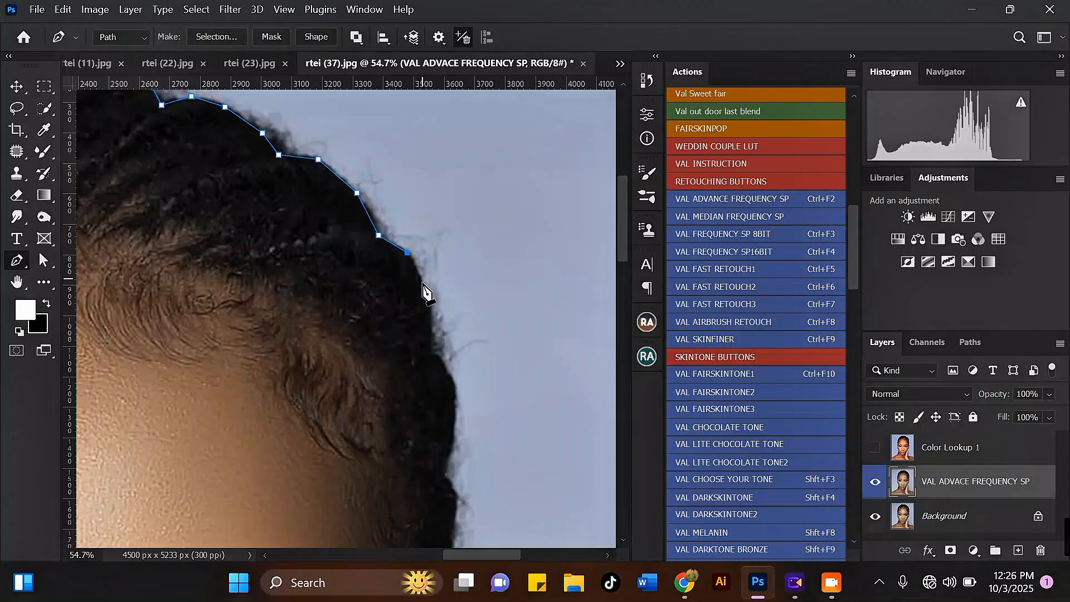
left_click(452, 381)
scroll(451, 401, "down", 3)
scroll(450, 423, "up", 3)
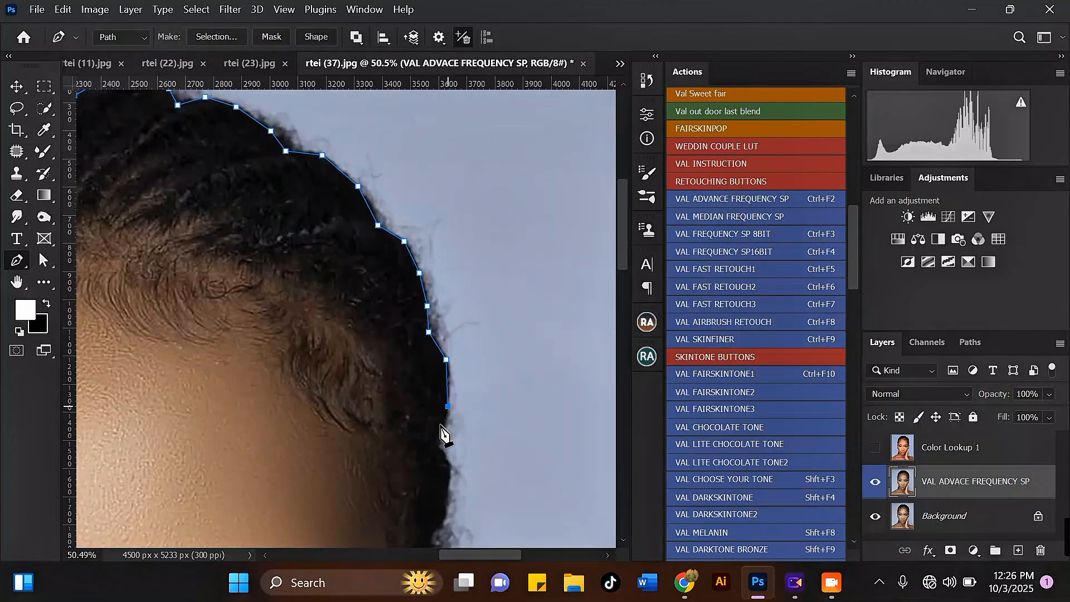
left_click(436, 444)
left_click(451, 465)
Step: Carry the path down the last stretch of hair to the top of the image-right ear
scroll(451, 466, "down", 3)
scroll(435, 407, "up", 4)
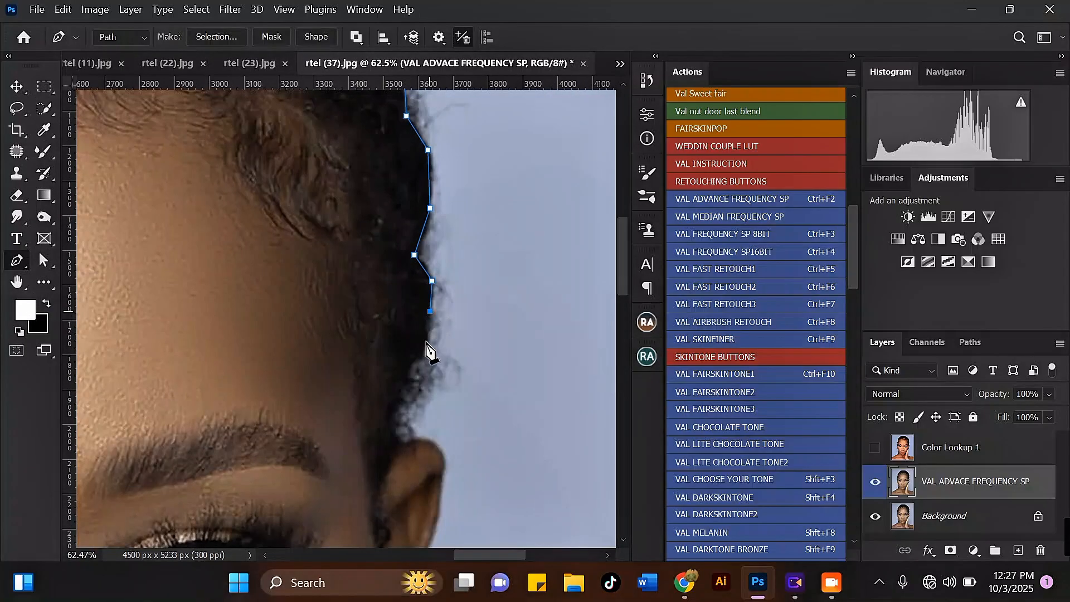
left_click(412, 364)
left_click(401, 398)
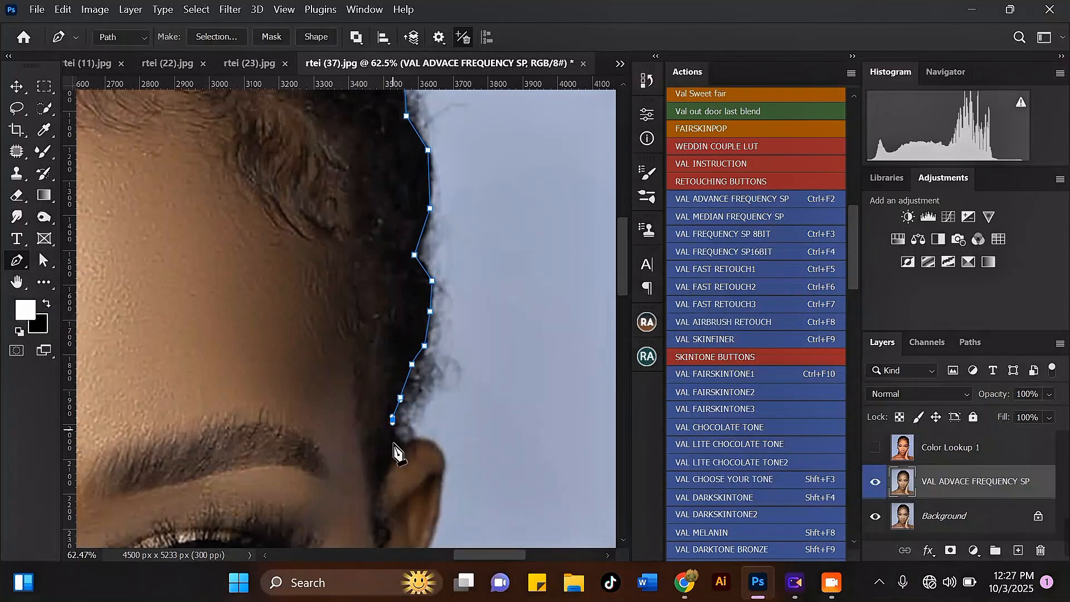
Step: Route the path back through the backdrop outside the stray hairs, up from the image-right ear and over the head
scroll(552, 356, "down", 3)
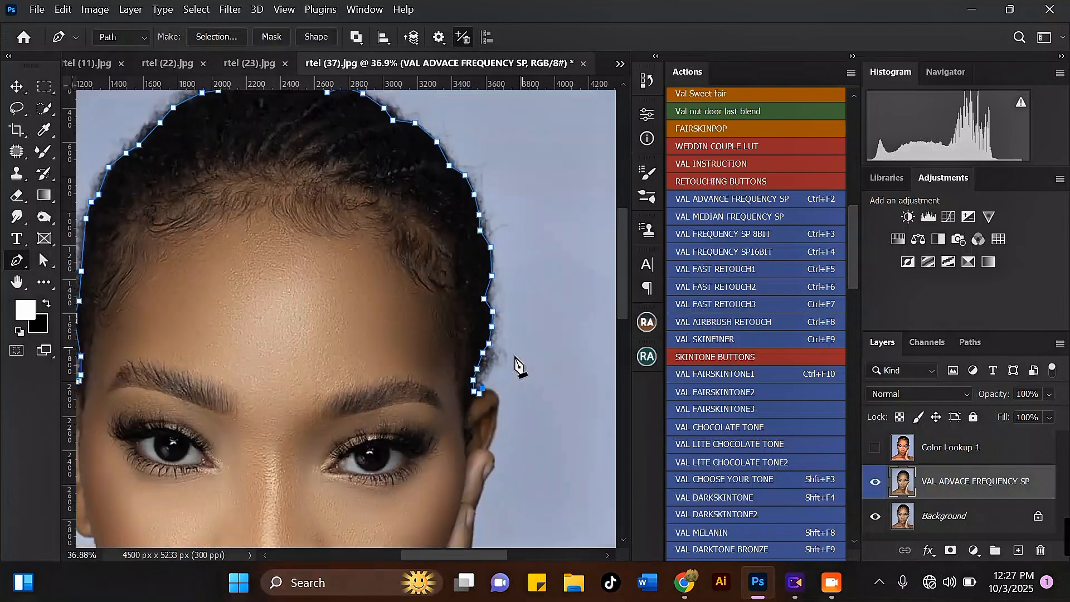
left_click_drag(511, 349, 519, 325)
left_click(527, 265)
left_click_drag(511, 208, 504, 189)
left_click(489, 168)
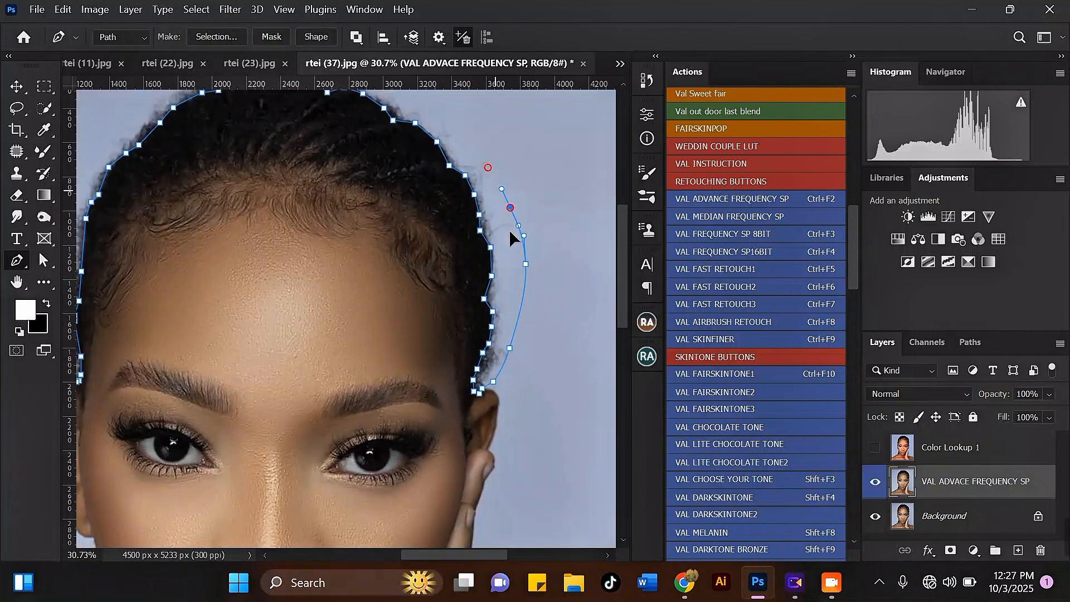
scroll(540, 225, "down", 3)
scroll(540, 225, "up", 1)
left_click(481, 167)
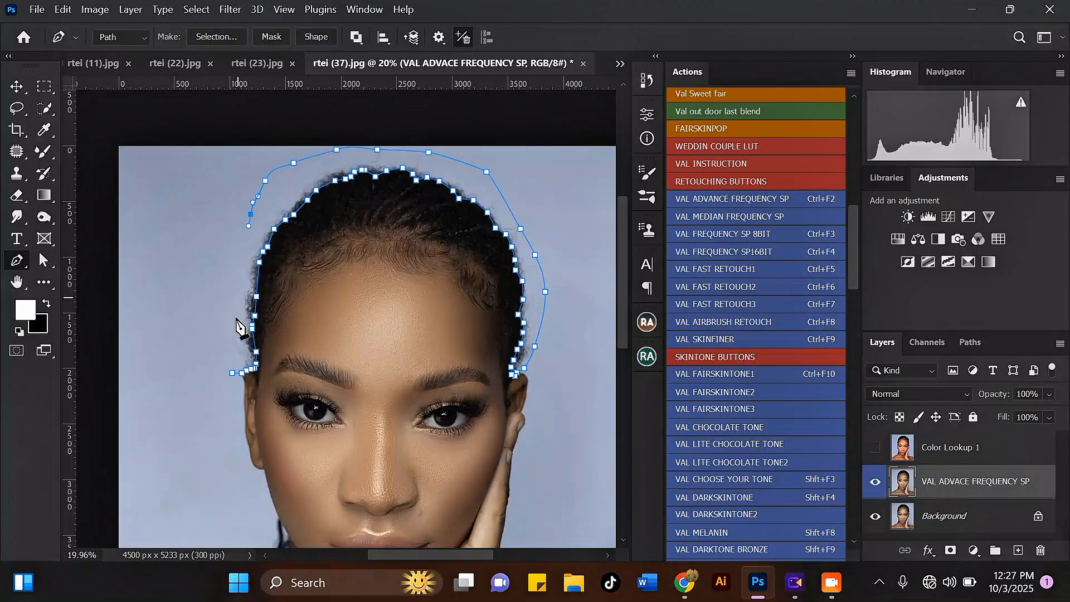
Step: Bring the outer path down the image-left side of the backdrop and close it at its starting point
left_click_drag(244, 237, 244, 245)
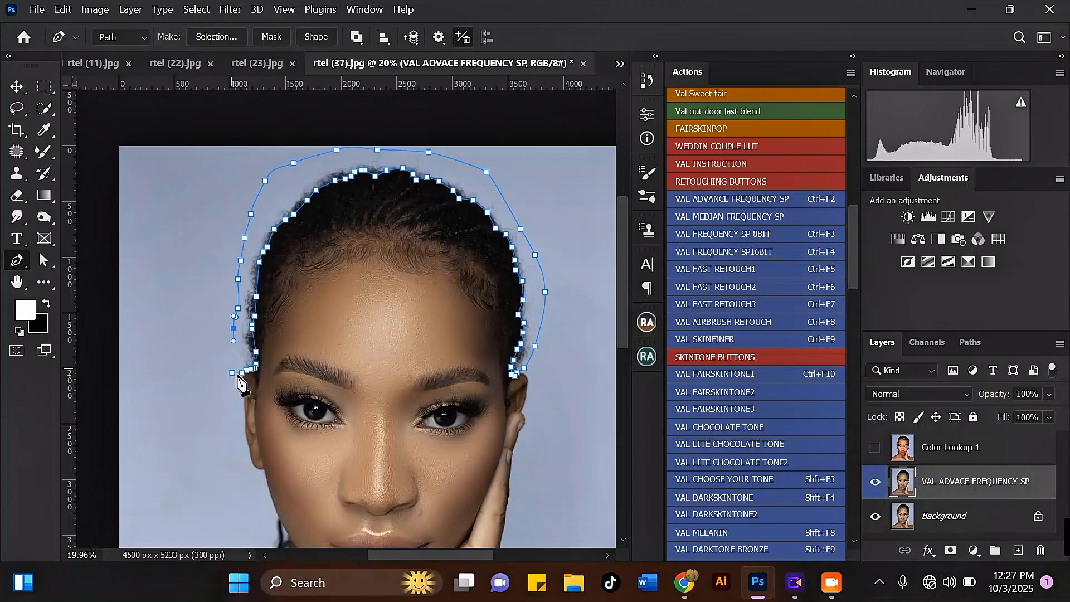
scroll(239, 382, "up", 4)
left_click(235, 378)
scroll(246, 370, "down", 4)
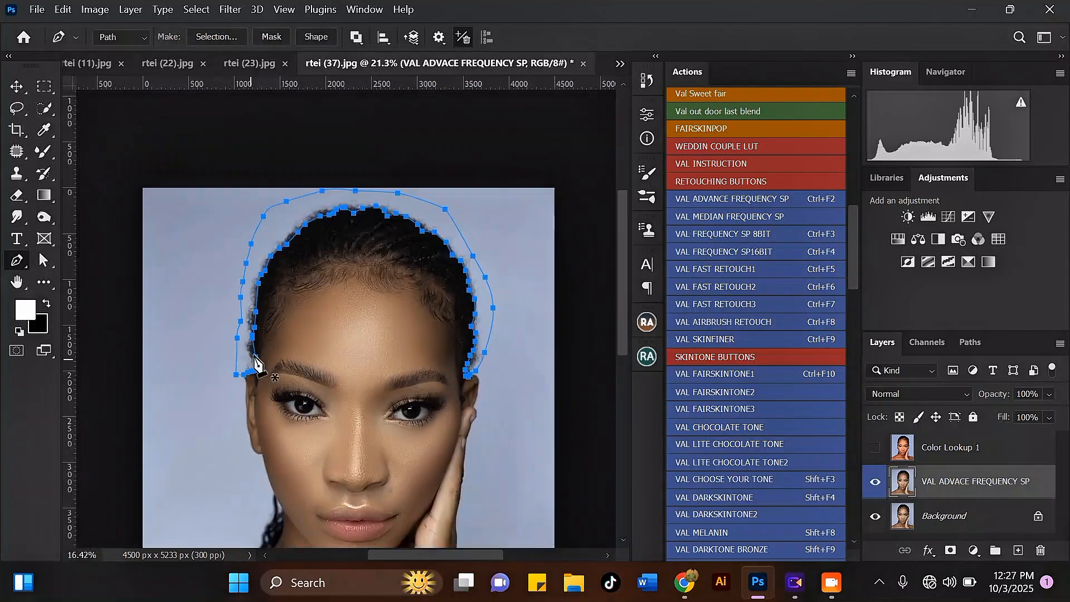
Step: Convert the closed path into a new anti-aliased selection with a feather radius of 4 pixels
scroll(396, 210, "up", 2)
right_click(405, 202)
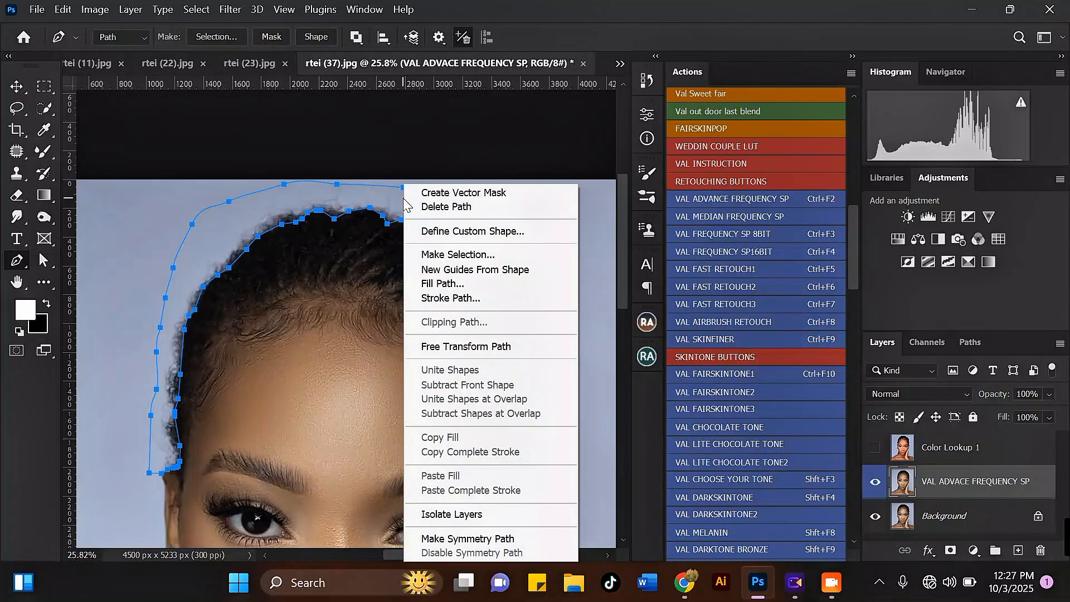
left_click(452, 259)
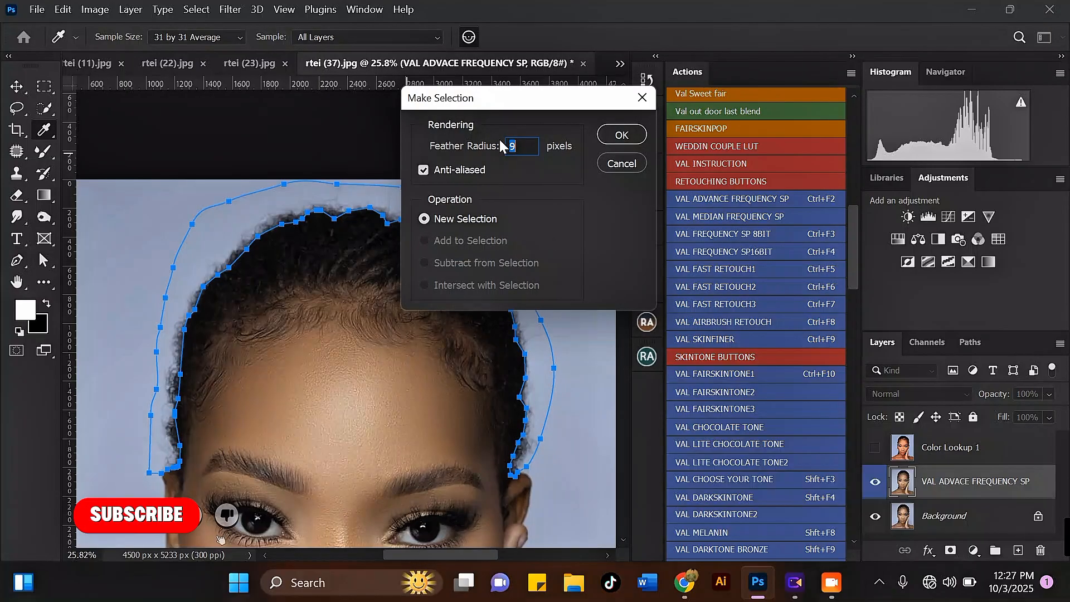
type("4")
left_click(619, 136)
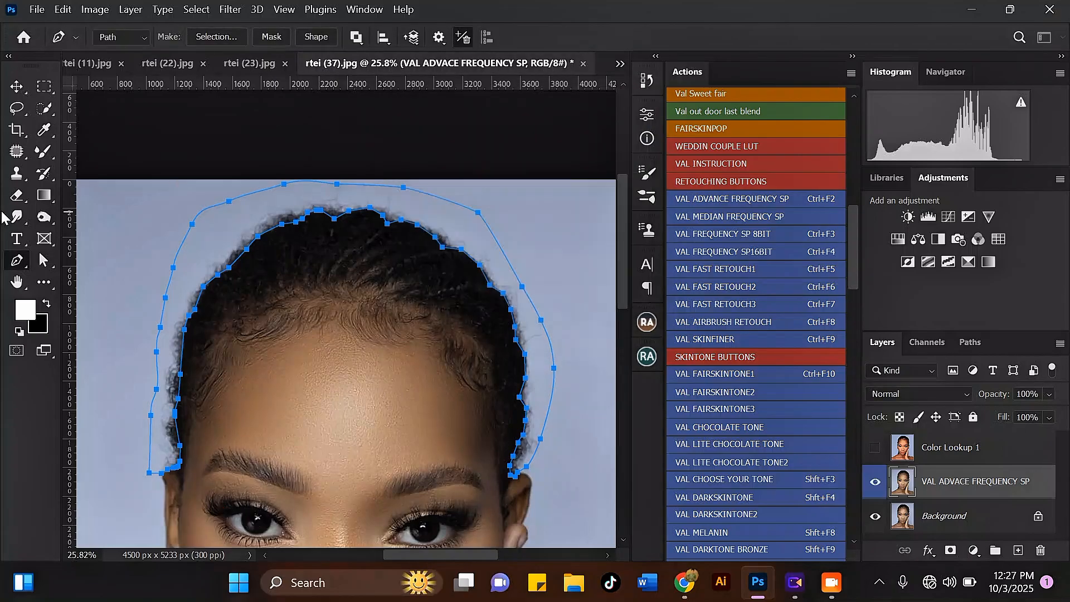
Step: Clone clean backdrop over the stray hairs around the head inside the selection, using the Clone Stamp at 600 px
scroll(255, 257, "down", 2)
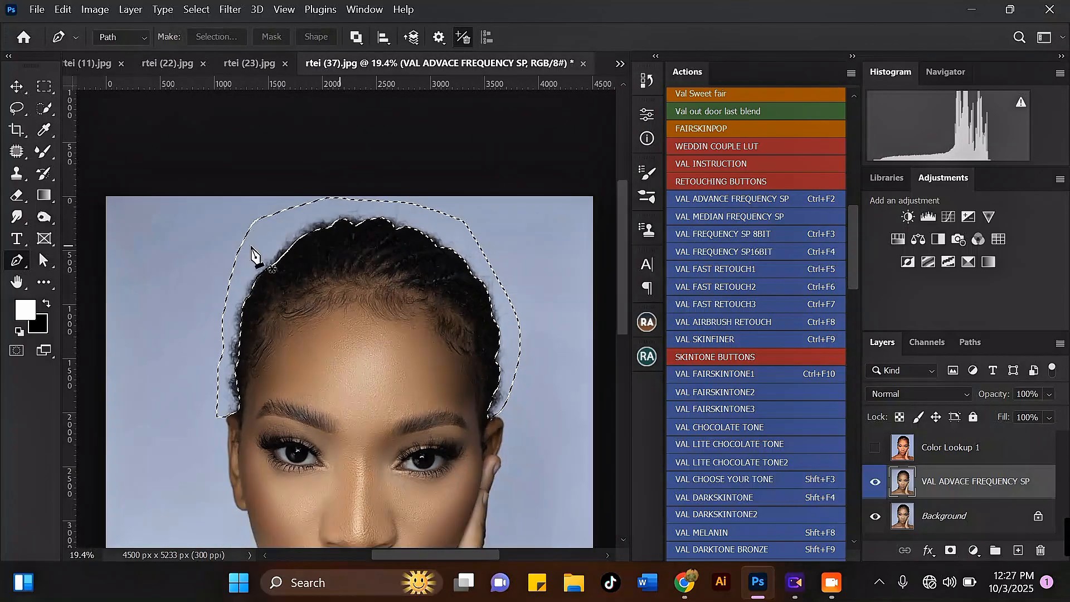
left_click(20, 180)
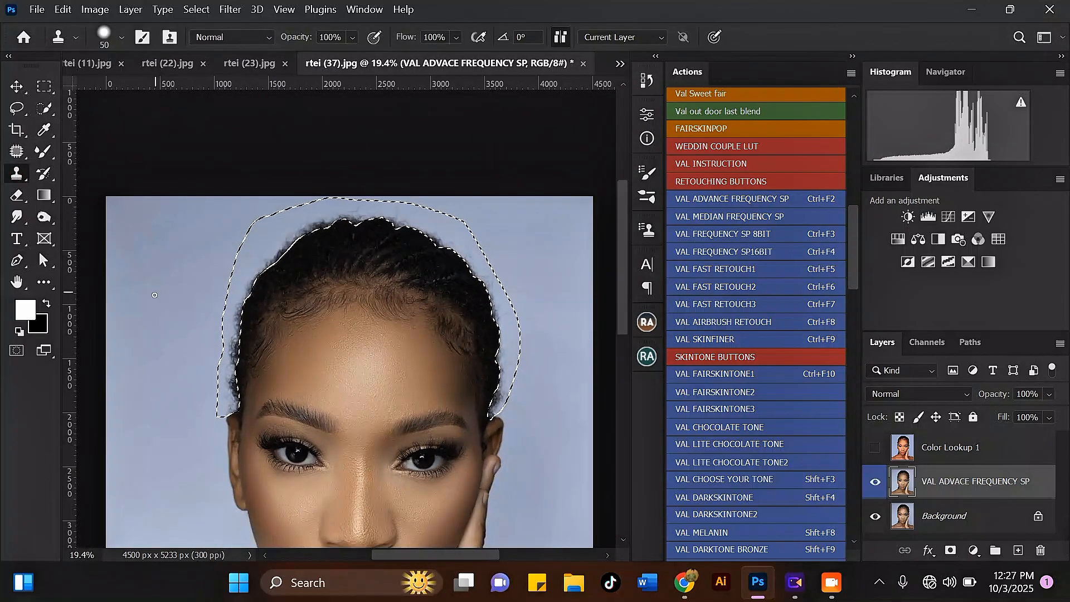
scroll(151, 308, "up", 2)
key("bracketright")
key("bracketright")
key("bracketright")
key("bracketright")
key("bracketright")
key("bracketright")
key("bracketright")
key("bracketright")
key("bracketright")
key("bracketright")
key("bracketright")
key("bracketright")
key("bracketright")
key("bracketright")
key("bracketright")
key("bracketright")
key("bracketright")
key("bracketright")
key("bracketright")
key("bracketright")
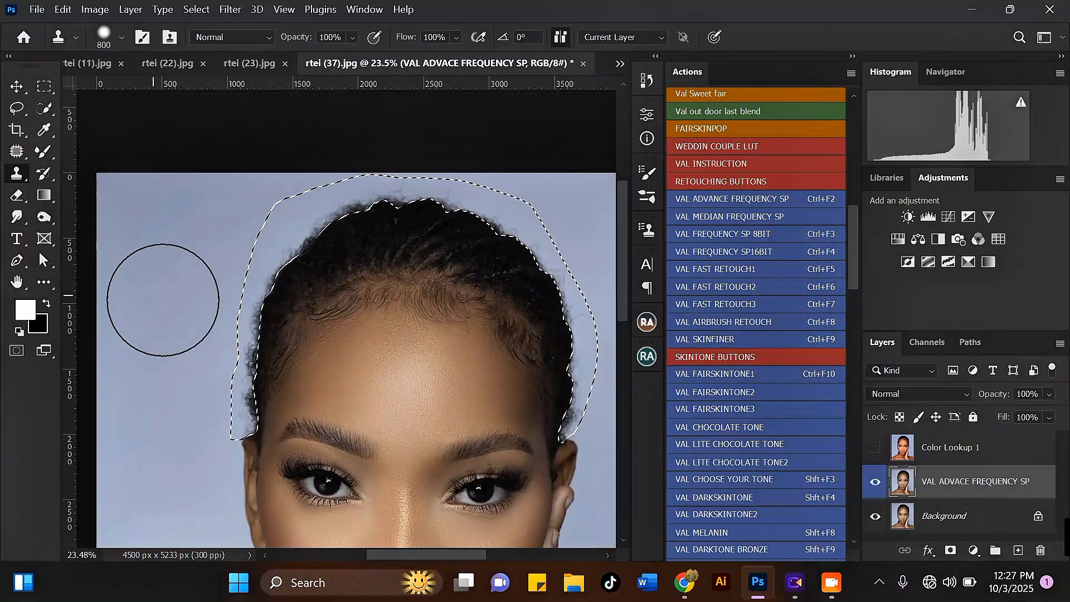
key("bracketleft")
key("bracketleft")
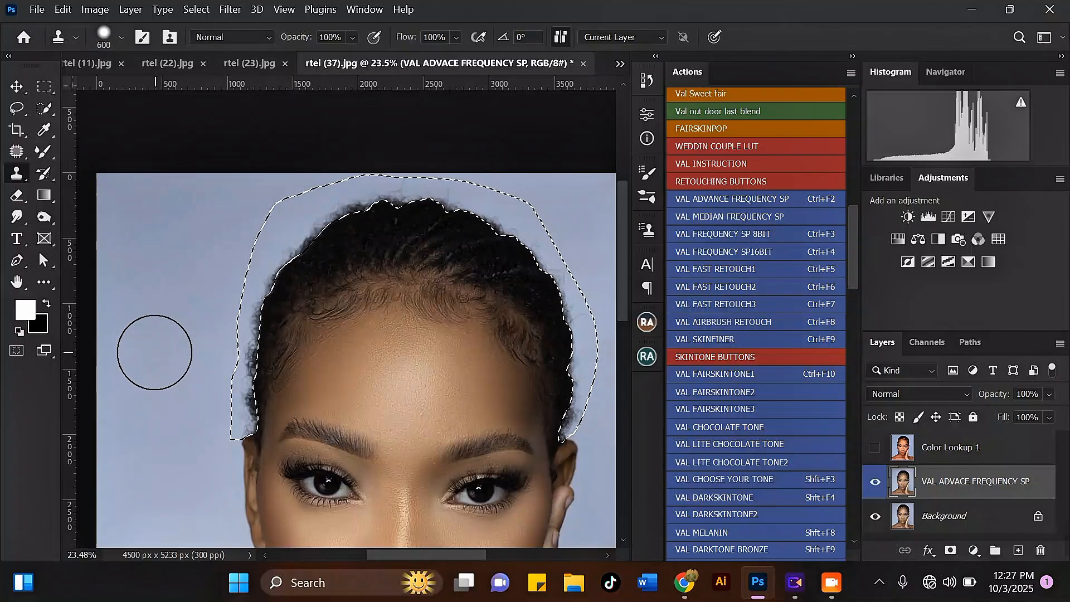
left_click(180, 388, "alt")
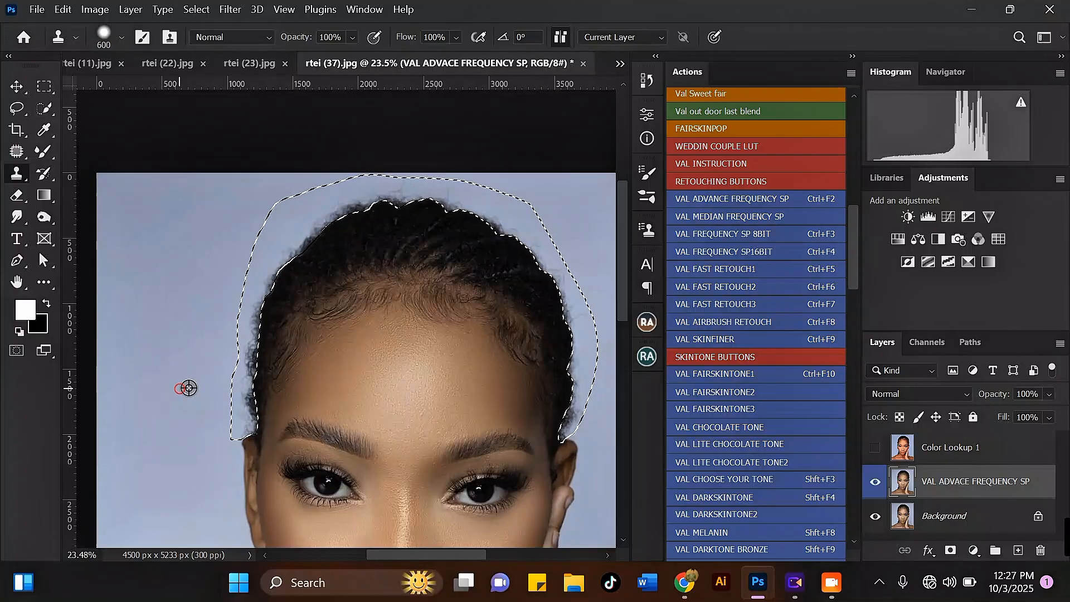
mouse_move(247, 389)
left_mouse_down()
mouse_move(235, 420)
mouse_move(265, 314)
mouse_move(301, 254)
mouse_move(273, 250)
mouse_move(366, 202)
mouse_move(423, 203)
mouse_move(298, 212)
mouse_move(398, 201)
mouse_move(356, 208)
mouse_move(447, 248)
mouse_move(480, 302)
mouse_move(471, 278)
mouse_move(488, 341)
left_mouse_up()
Step: Sample fresh backdrop areas beside the head and clone away the remaining frizz down to the image-right ear
left_click(178, 306, "alt")
left_click(210, 220, "alt")
scroll(203, 245, "down", 3)
left_click(487, 225, "alt")
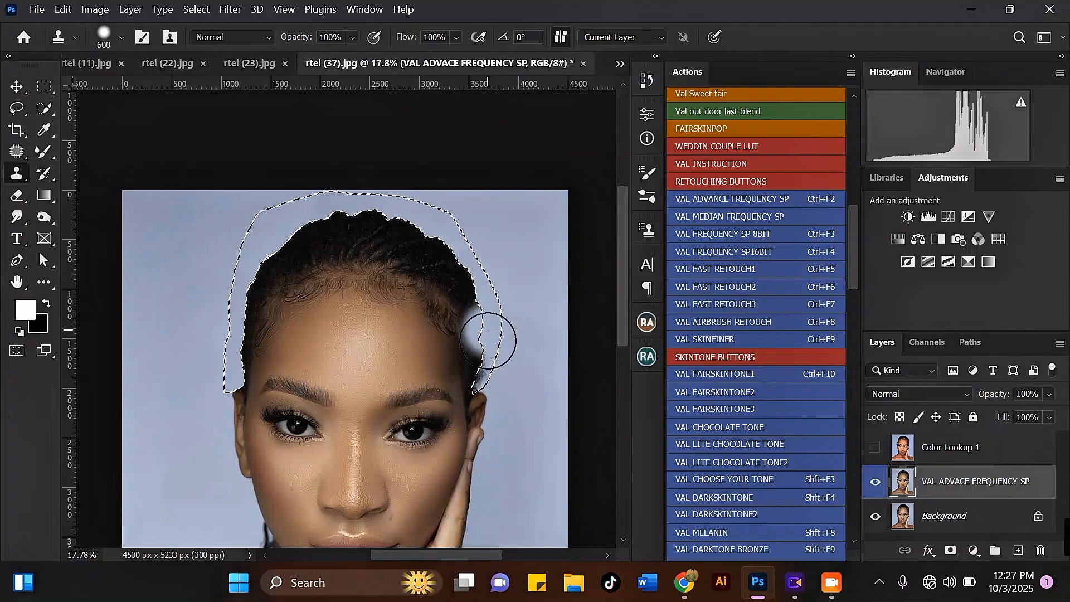
left_click(521, 284, "alt")
left_click(487, 370)
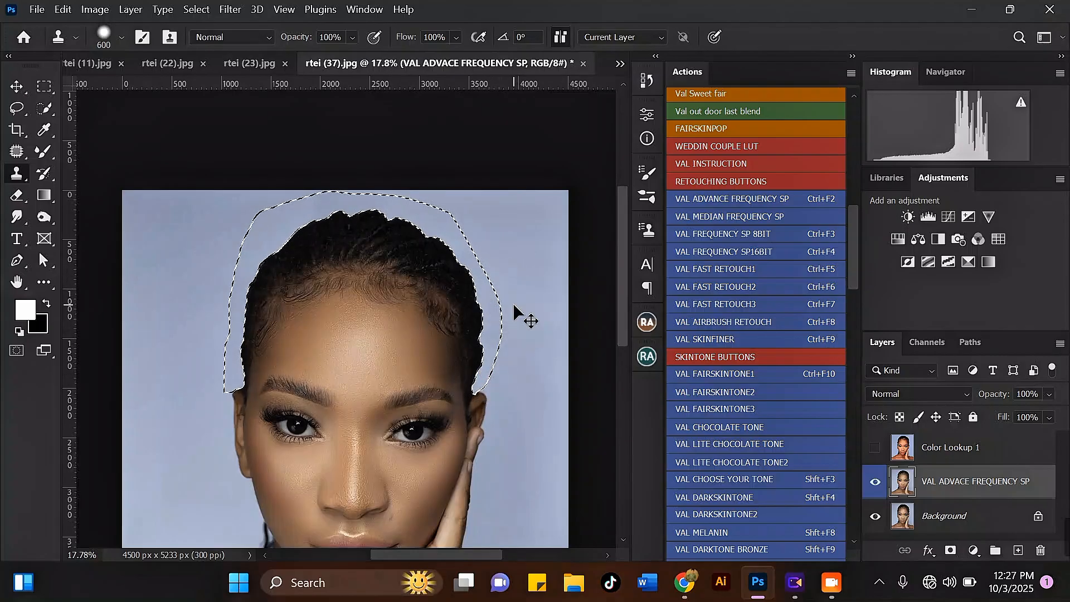
Step: Deselect the hair-edge band and clone over the uneven backdrop beside the image-left hair with a 175 px brush
key("ctrl+d")
scroll(195, 312, "up", 3)
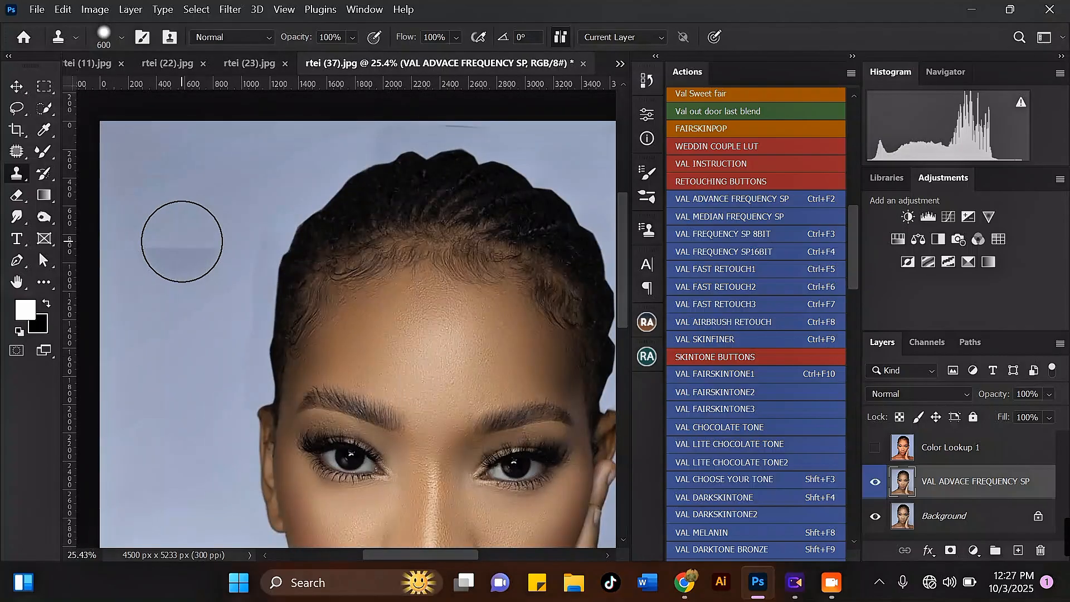
key("bracketleft")
key("bracketleft")
key("bracketleft")
key("bracketleft")
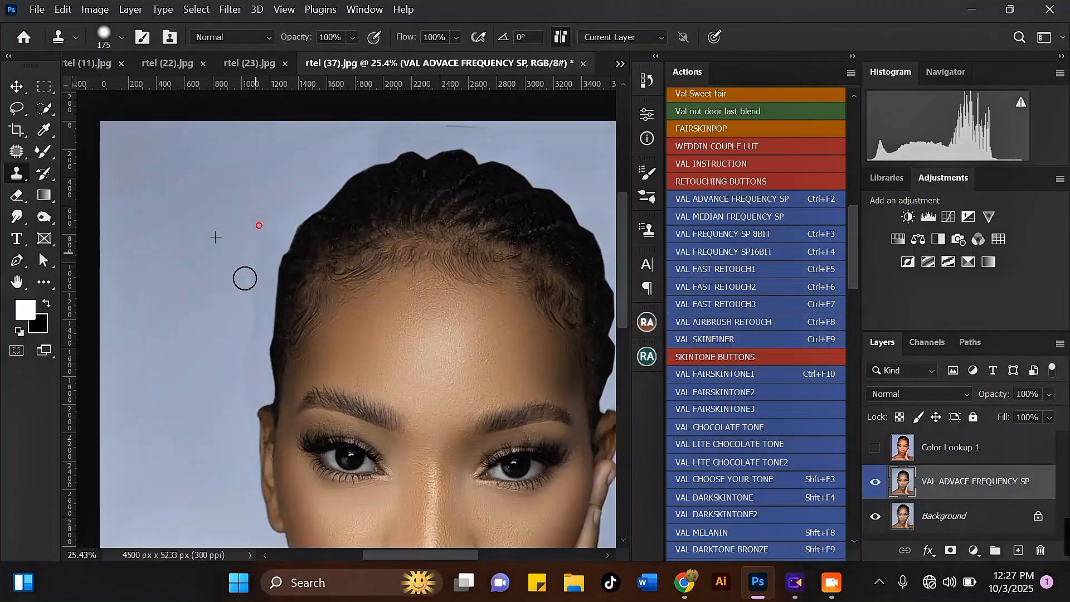
scroll(230, 269, "down", 2)
scroll(230, 270, "up", 4)
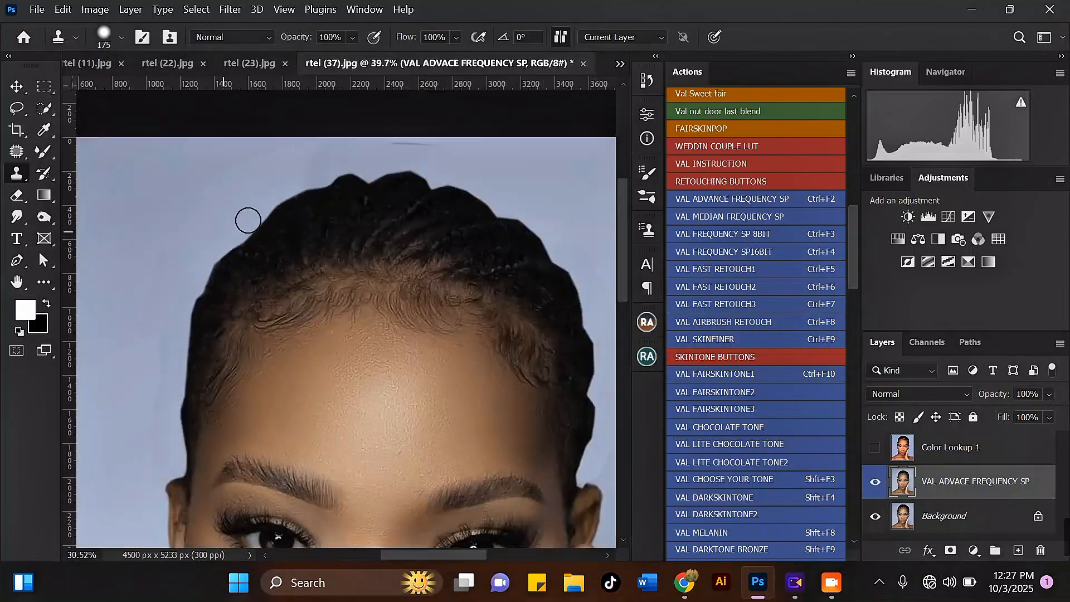
scroll(466, 227, "down", 3)
scroll(480, 219, "down", 2)
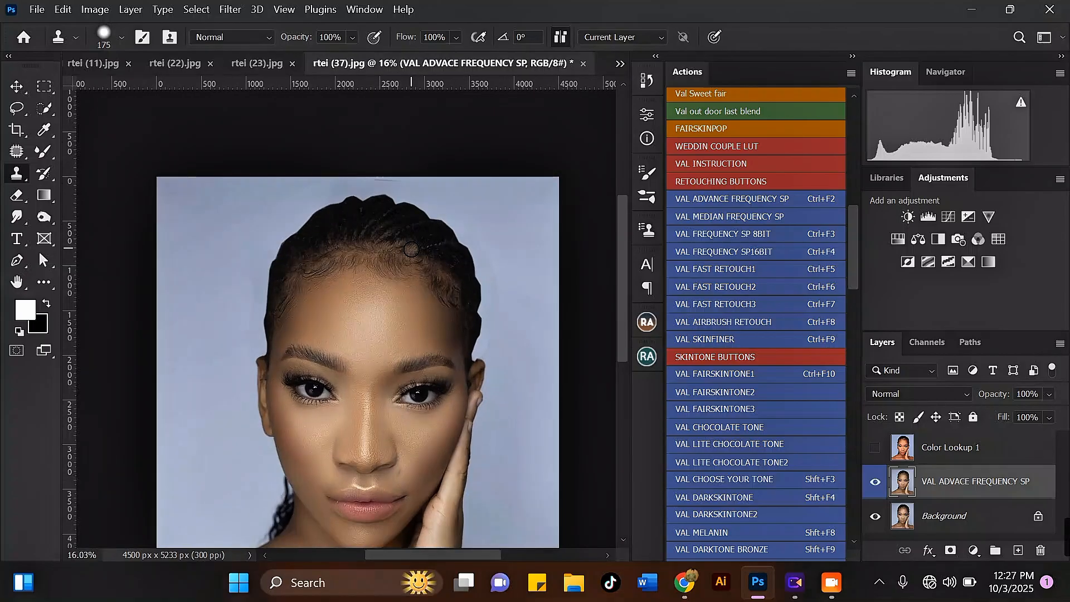
Step: Undo the backdrop cloning, the deselection and the hair-edge cloning back to the untouched selected band
scroll(411, 249, "up", 1)
key("ctrl+z")
key("ctrl+z")
key("ctrl+z")
key("ctrl+z")
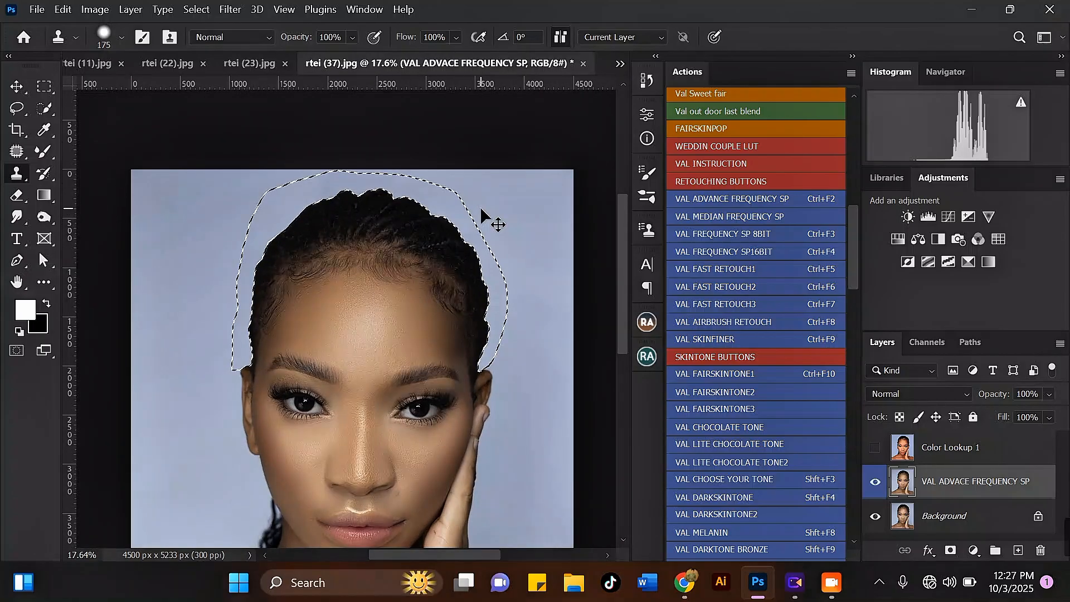
key("ctrl+z")
key("ctrl+z")
key("ctrl+z")
key("ctrl+z")
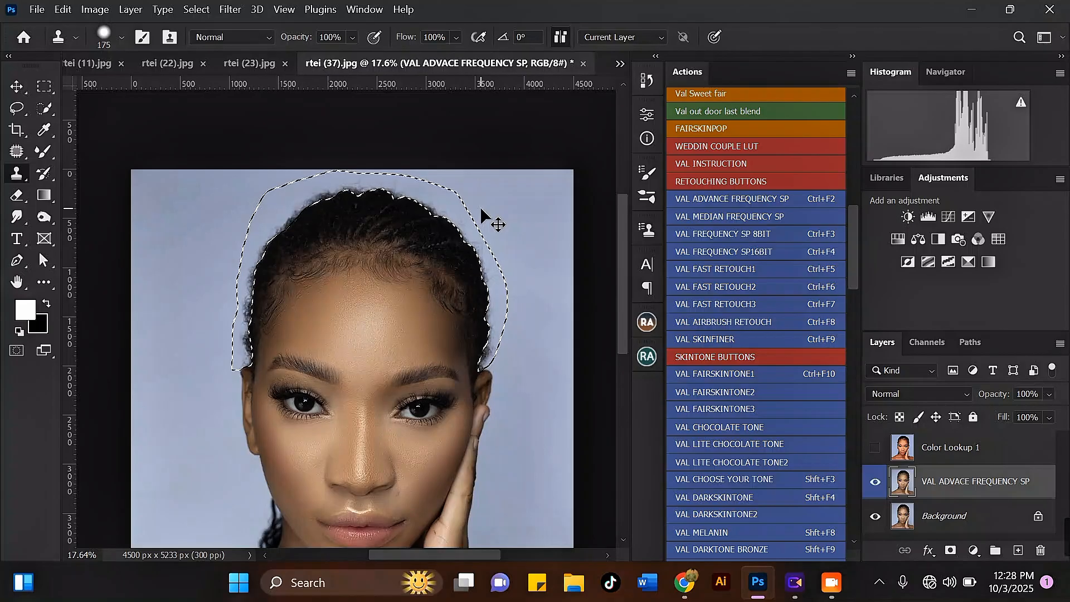
Step: Feather the hair-edge selection with a radius of 10 pixels
left_click(19, 108)
scroll(374, 184, "up", 3)
scroll(454, 215, "up", 2)
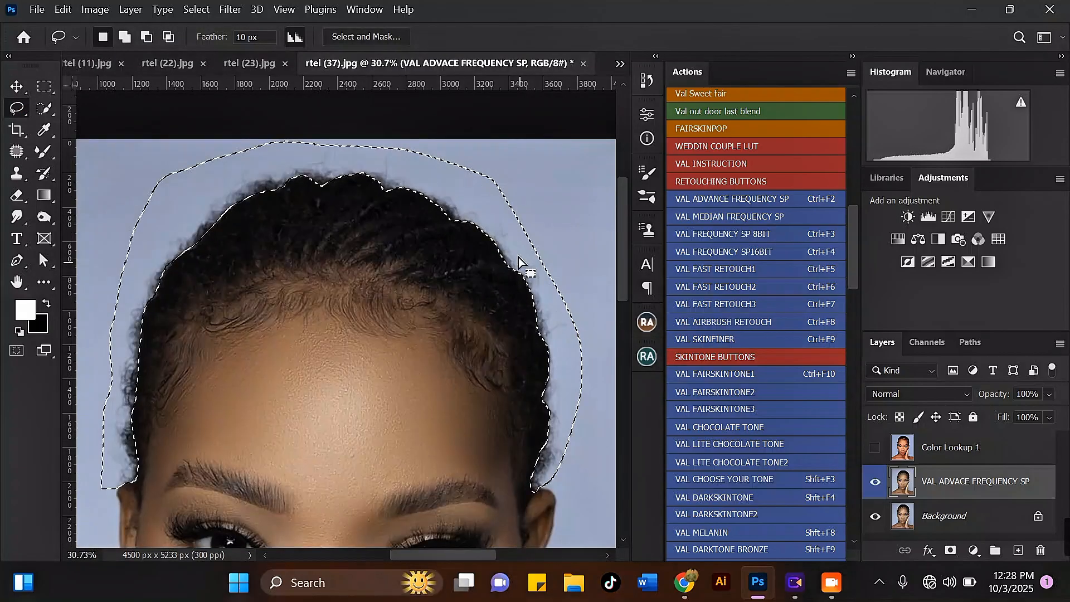
right_click(521, 226)
left_click(572, 258)
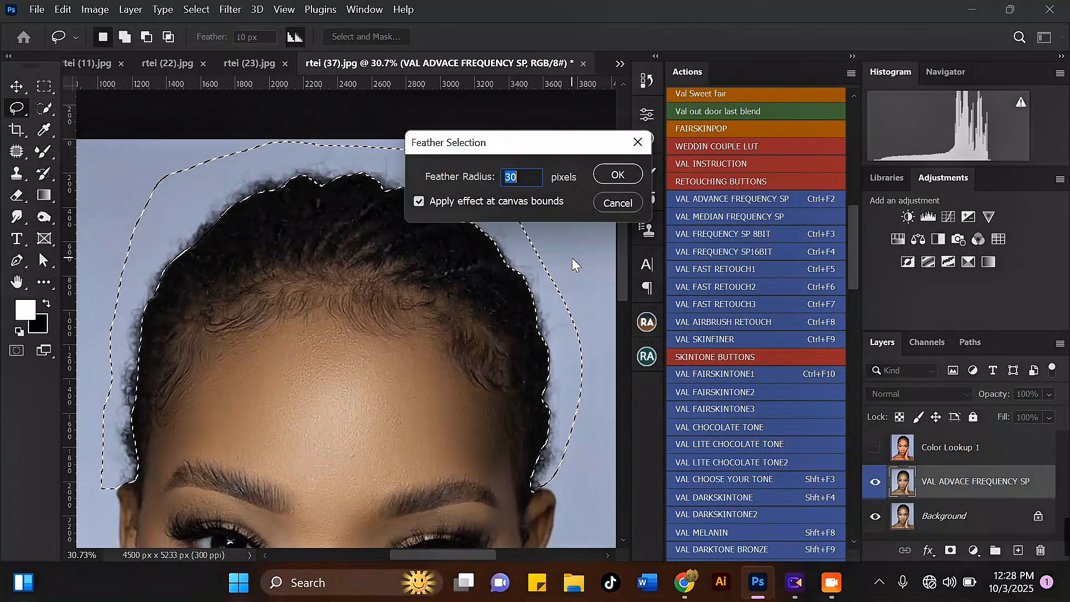
type("10")
left_click(617, 175)
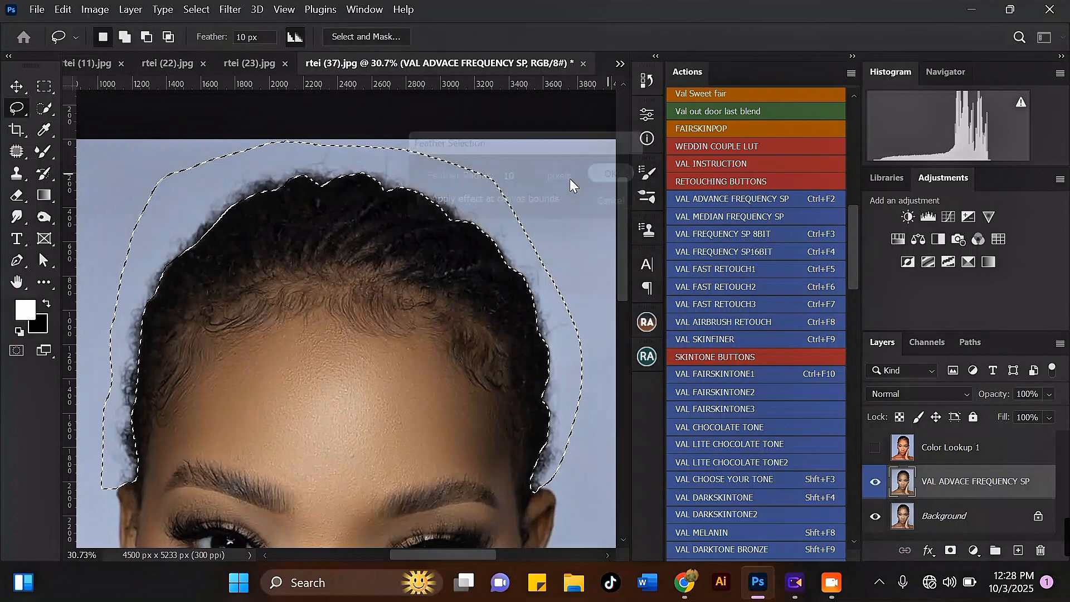
Step: Clone sampled backdrop over the stray hairs within the feathered selection, using the Clone Stamp at 400 px
scroll(340, 220, "down", 2)
left_click(18, 174)
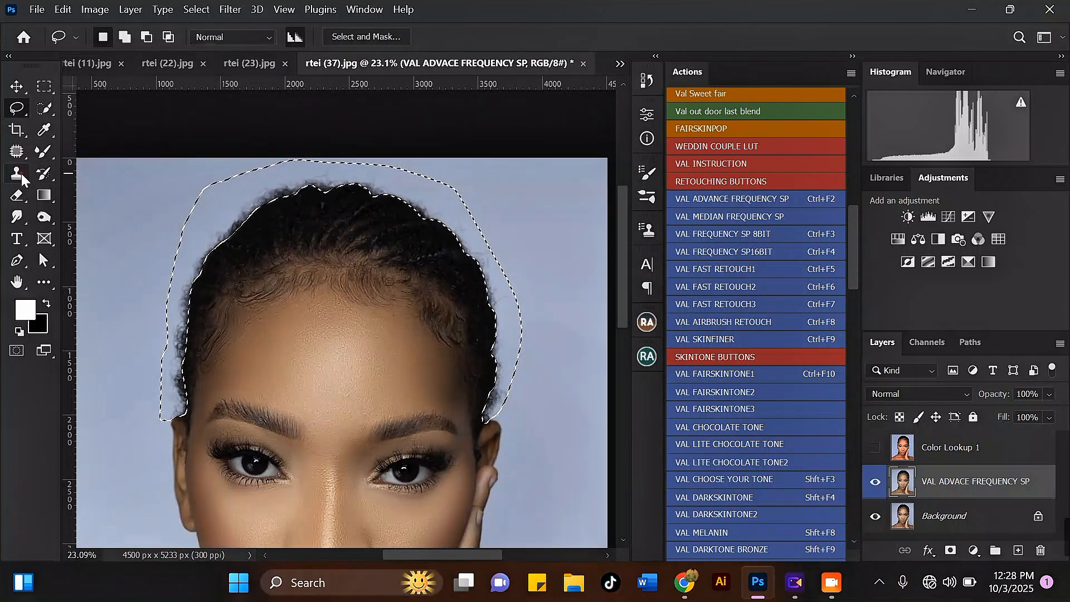
scroll(314, 290, "up", 2)
key("bracketright")
key("bracketright")
key("bracketright")
key("bracketright")
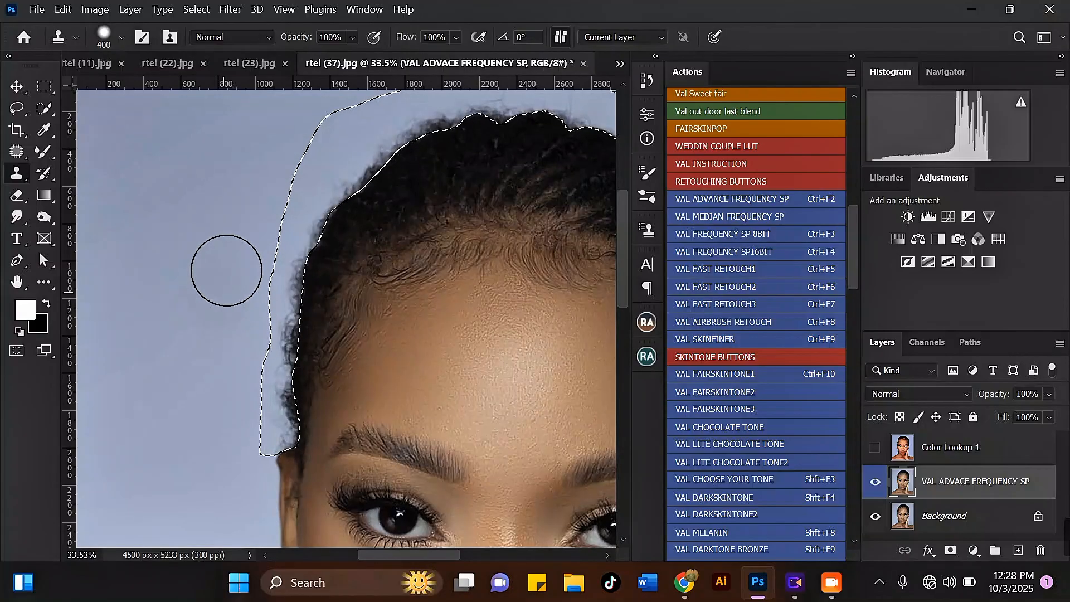
scroll(212, 290, "down", 1)
scroll(176, 330, "up", 1)
left_click(196, 272, "alt")
mouse_move(290, 359)
left_mouse_down()
mouse_move(311, 203)
mouse_move(282, 222)
mouse_move(346, 155)
mouse_move(226, 277)
mouse_move(312, 256)
mouse_move(392, 259)
mouse_move(363, 258)
mouse_move(432, 274)
mouse_move(454, 306)
mouse_move(480, 310)
mouse_move(458, 422)
left_mouse_up()
Step: Resample the backdrop on both sides of the head and clone away the remaining frizz up to the image-right ear
scroll(177, 374, "down", 2)
scroll(205, 262, "up", 1)
left_click(205, 263, "alt")
left_click(466, 273, "alt")
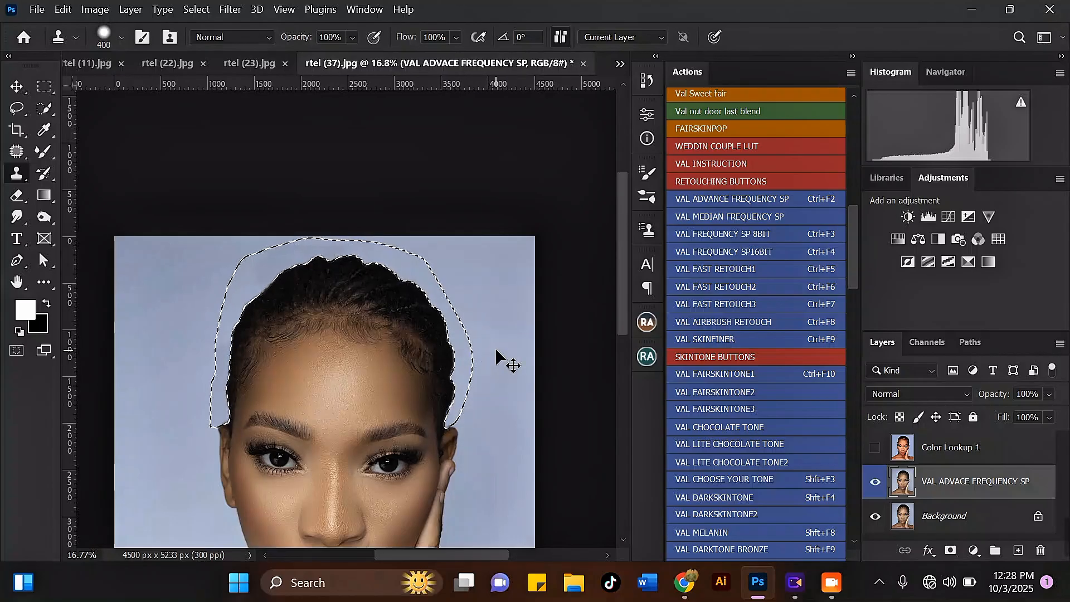
Step: Deselect the band and clone over the patchy backdrop beside the image-left hair with a 150 px brush
key("ctrl+d")
scroll(525, 256, "down", 1)
scroll(290, 380, "up", 4)
scroll(156, 327, "up", 2)
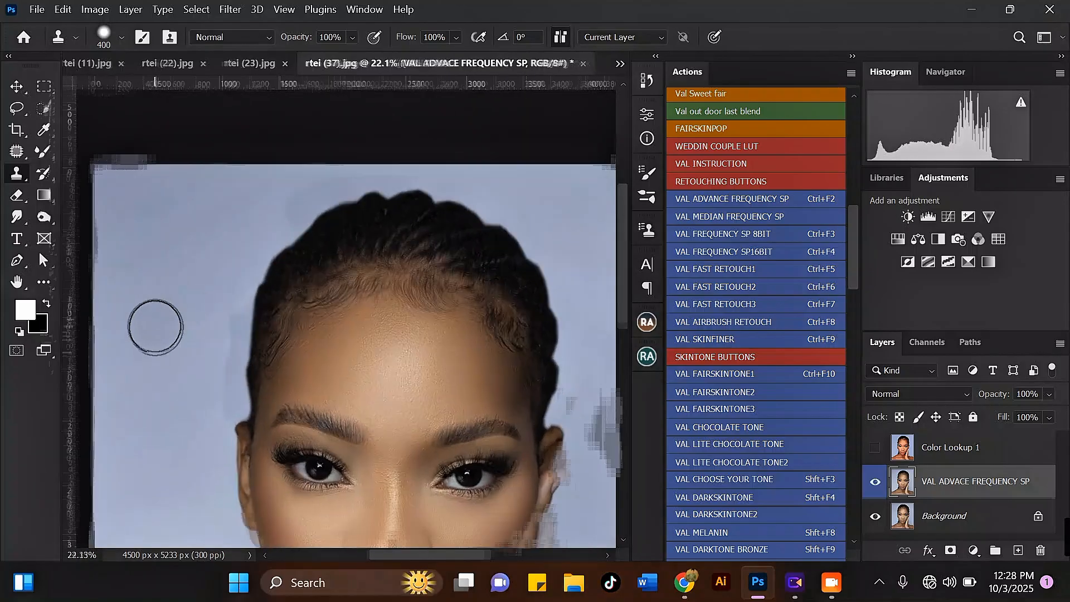
key("bracketleft")
key("bracketleft")
key("bracketleft")
key("bracketleft")
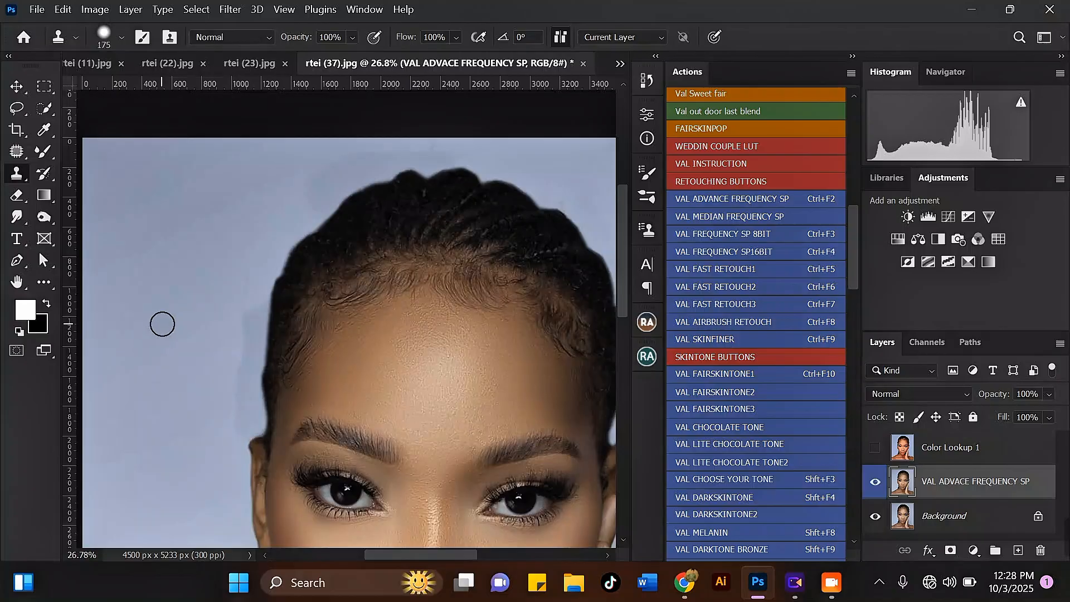
scroll(183, 331, "up", 1)
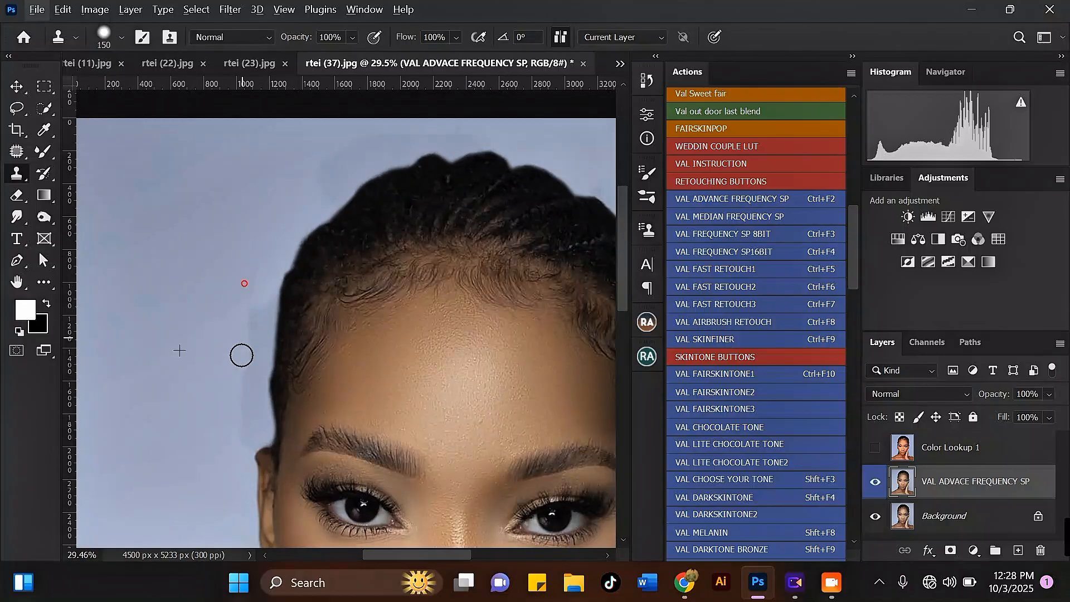
left_click(231, 386)
left_click(232, 368, "alt")
mouse_move(239, 394)
left_mouse_down()
mouse_move(241, 428)
mouse_move(261, 333)
left_mouse_up()
scroll(262, 317, "down", 3)
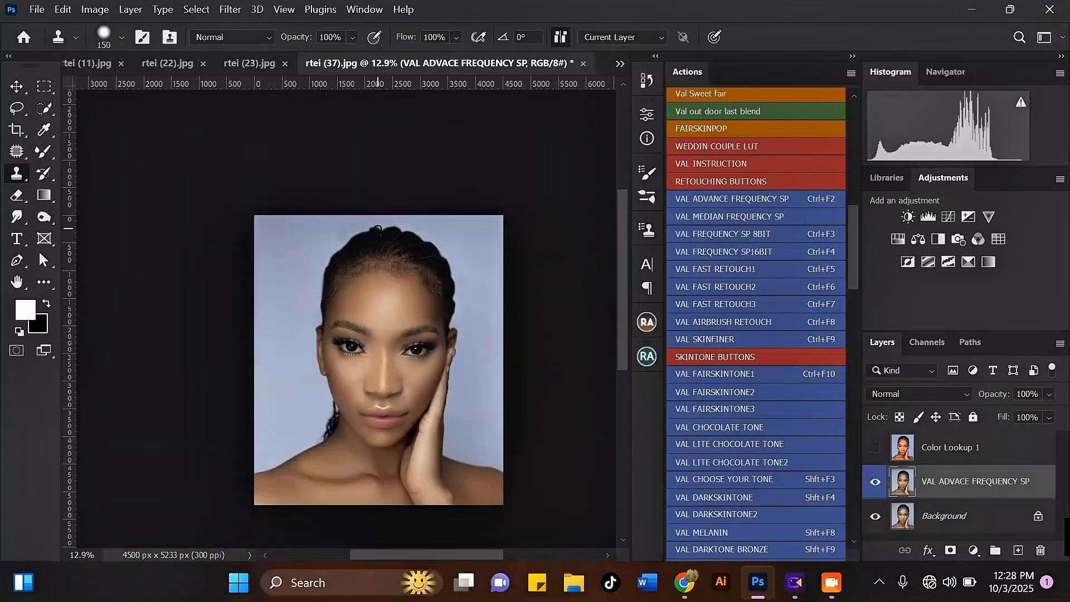
scroll(396, 370, "up", 1)
scroll(507, 176, "up", 1)
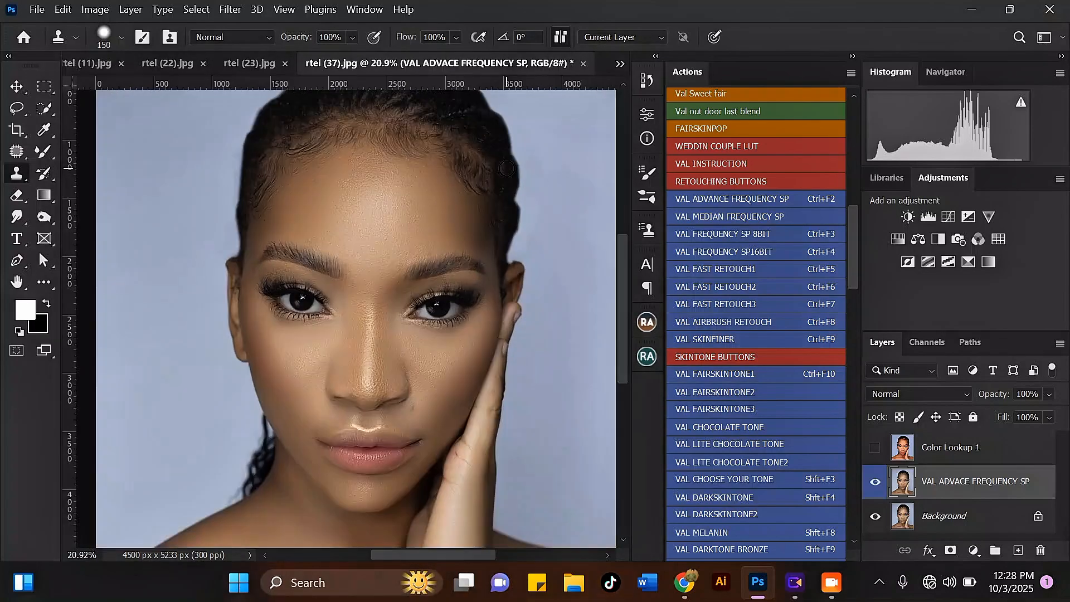
scroll(507, 168, "down", 2)
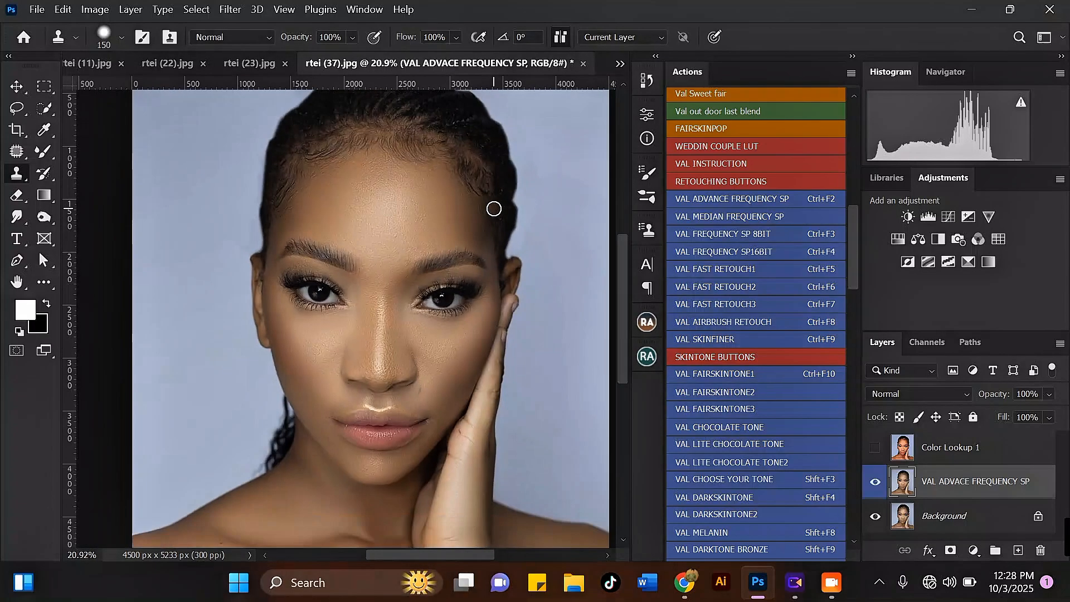
scroll(498, 159, "up", 1)
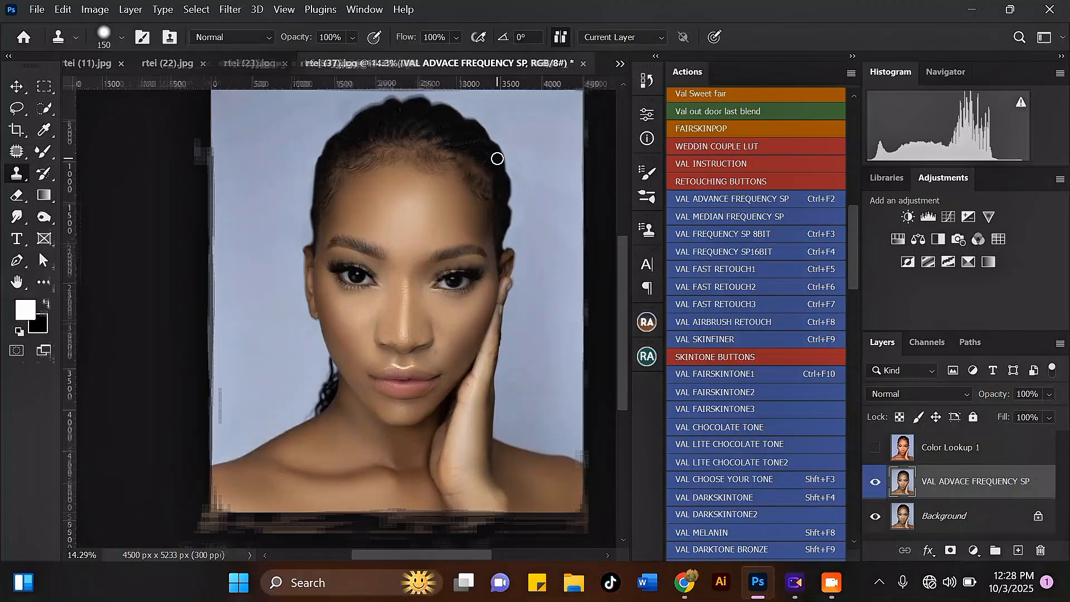
scroll(460, 379, "up", 3)
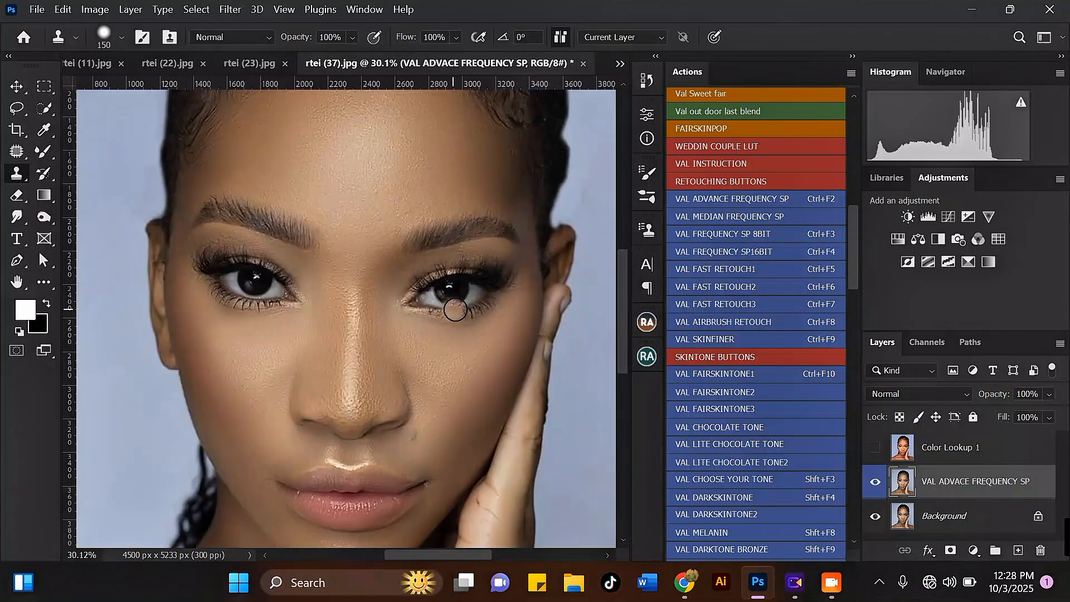
Step: Run the VAL EYES DOCTOR action on the portrait and continue through its messages
left_click(16, 89)
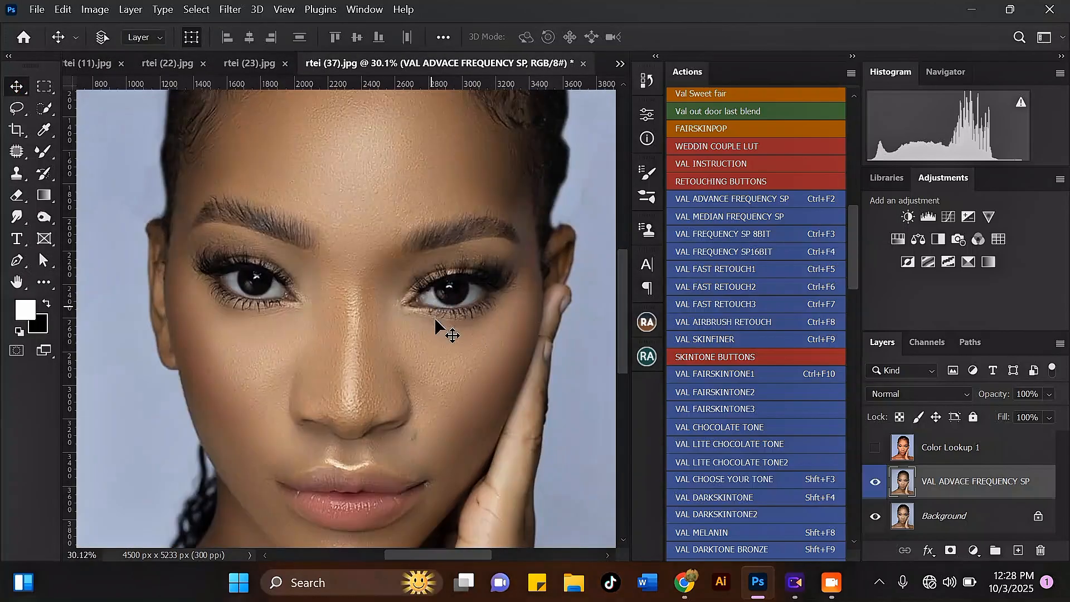
scroll(445, 329, "up", 2)
scroll(196, 303, "up", 2)
scroll(518, 340, "down", 1)
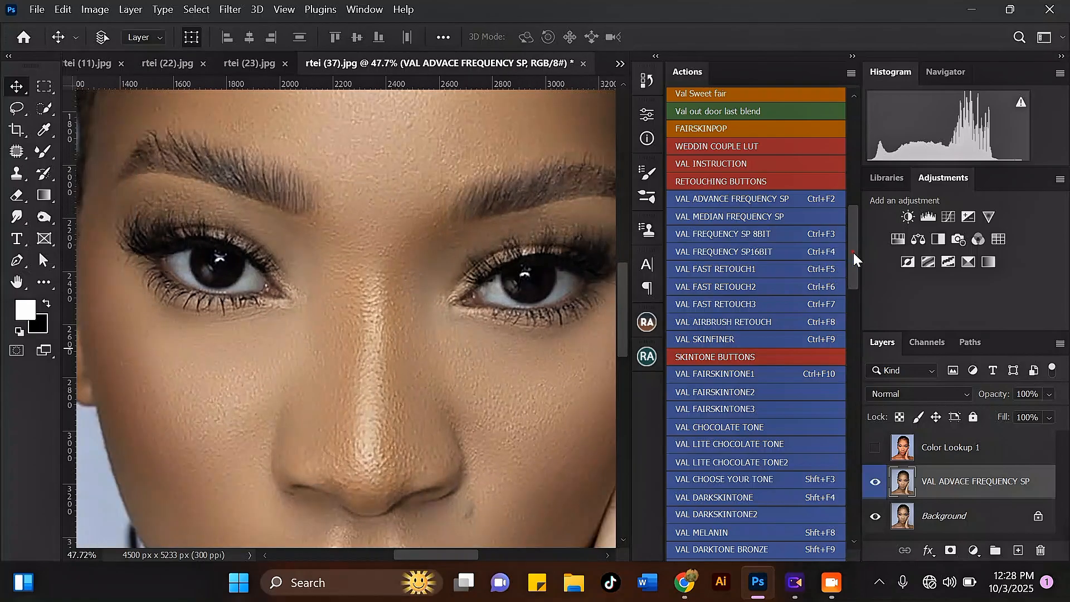
left_click_drag(853, 253, 832, 339)
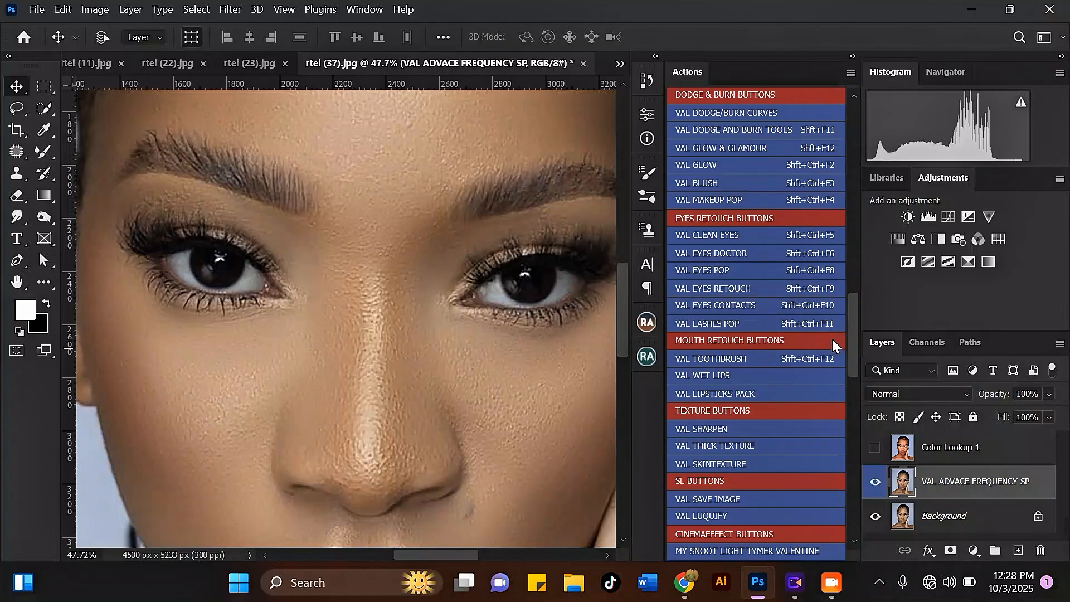
left_click(747, 254)
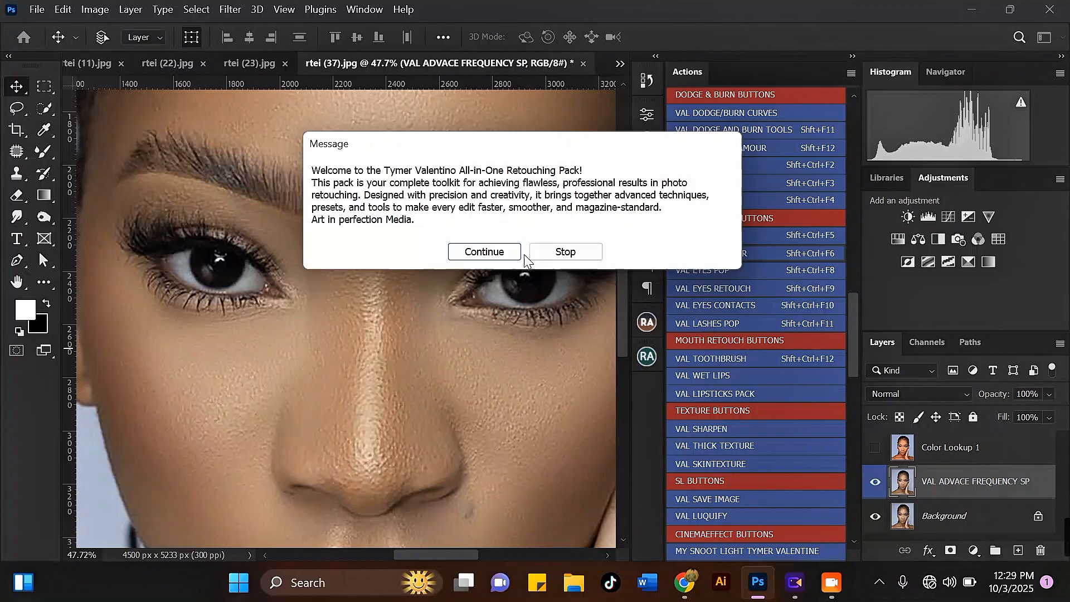
left_click(486, 252)
left_click(483, 239)
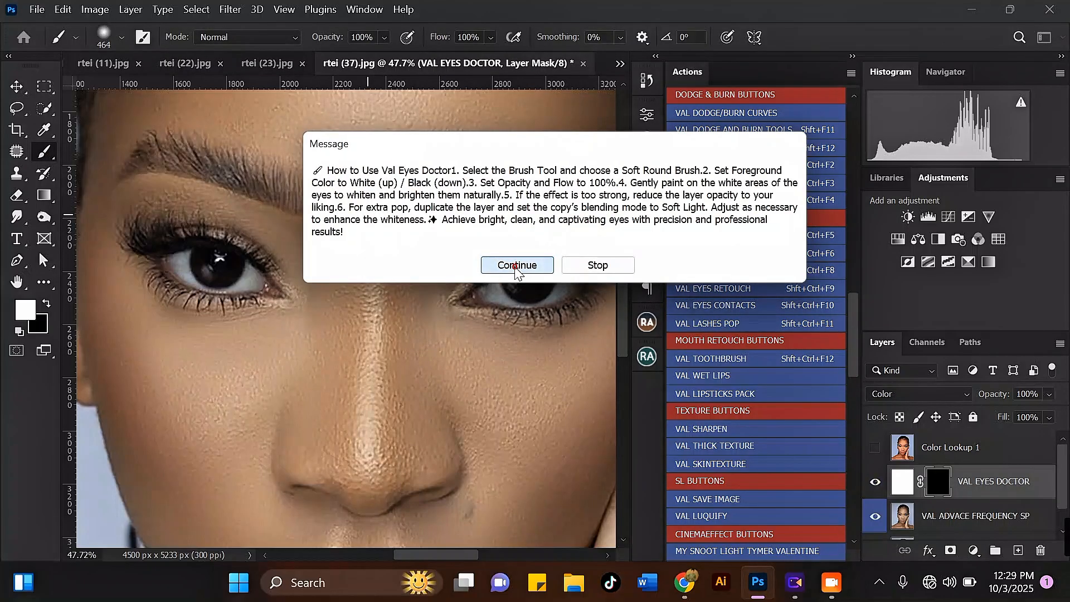
left_click(516, 266)
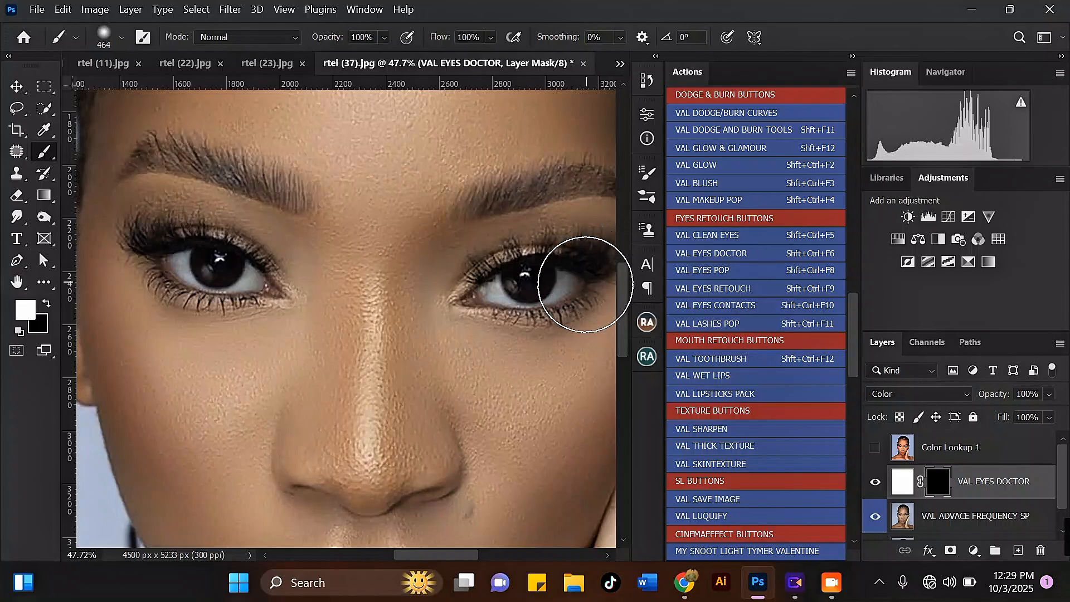
Step: Paint white on the VAL EYES DOCTOR mask over the inner white of the image-right eye with a 60 px brush
scroll(580, 279, "up", 2, "alt")
key("bracketleft")
key("bracketleft")
key("bracketleft")
key("bracketleft")
key("bracketleft")
key("bracketleft")
key("bracketleft")
scroll(482, 293, "up", 10, "alt")
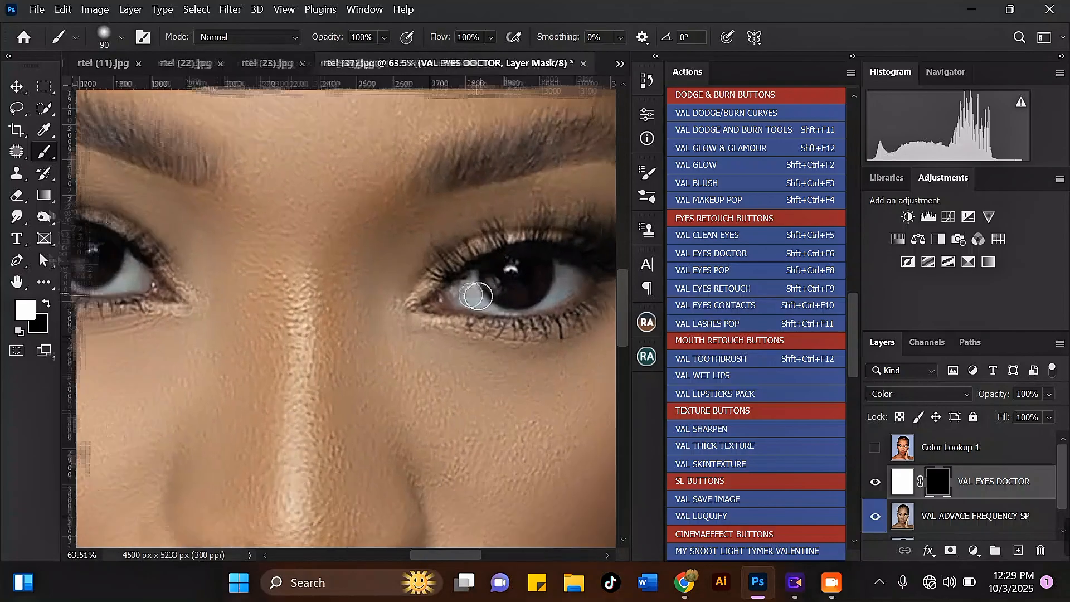
key("bracketleft")
key("bracketleft")
key("bracketleft")
key("bracketleft")
left_click_drag(415, 303, 470, 254)
left_click_drag(476, 303, 397, 308)
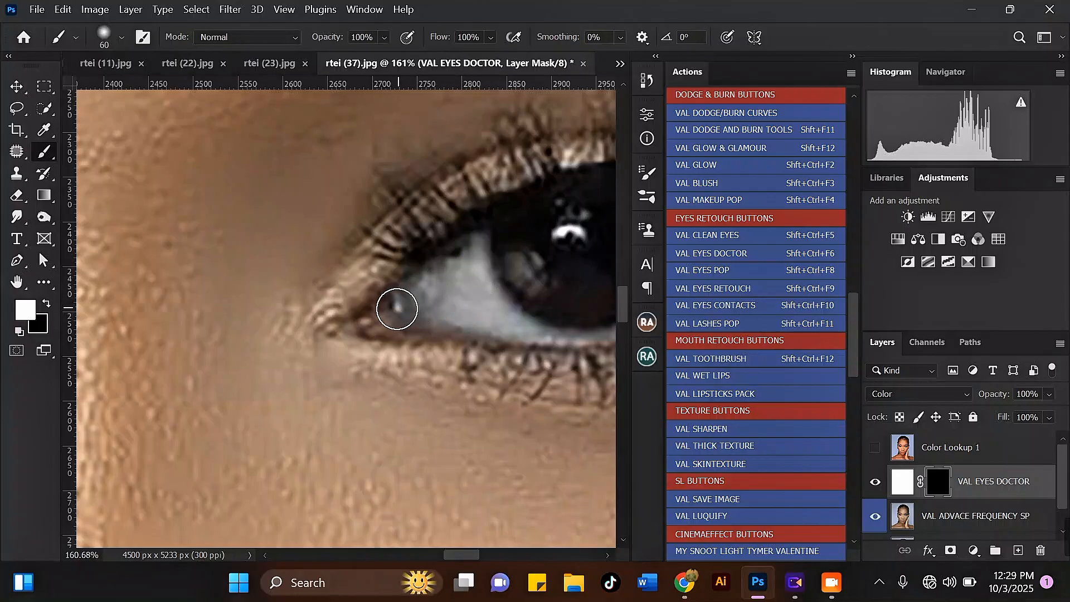
Step: Cover the remaining white of the image-right eye up to its outer corner on the mask with a 40–50 px brush
scroll(356, 291, "down", 4, "alt")
key("bracketleft")
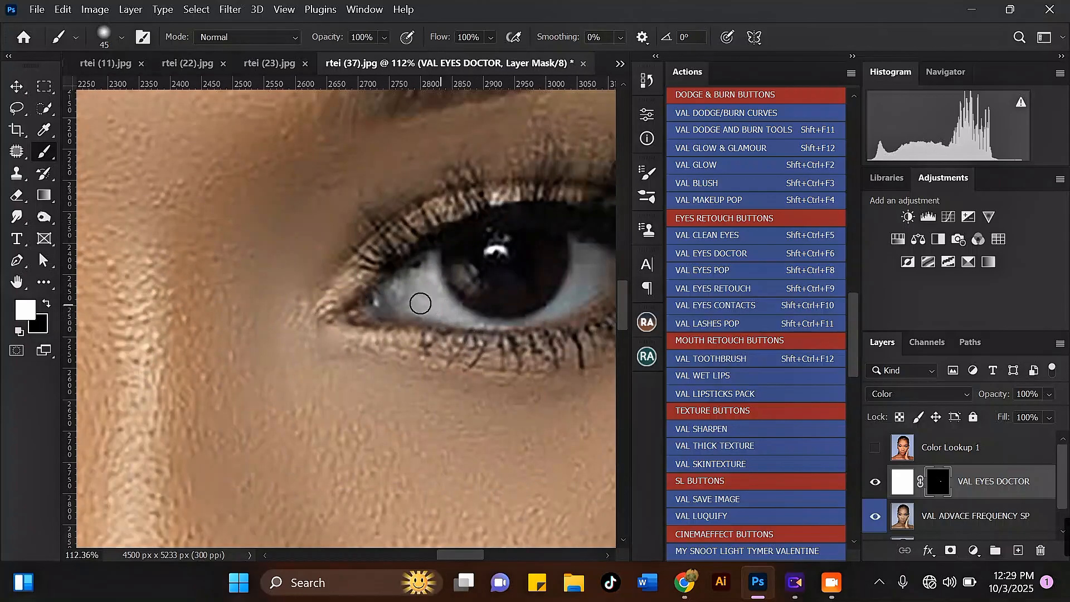
scroll(421, 303, "down", 2, "alt")
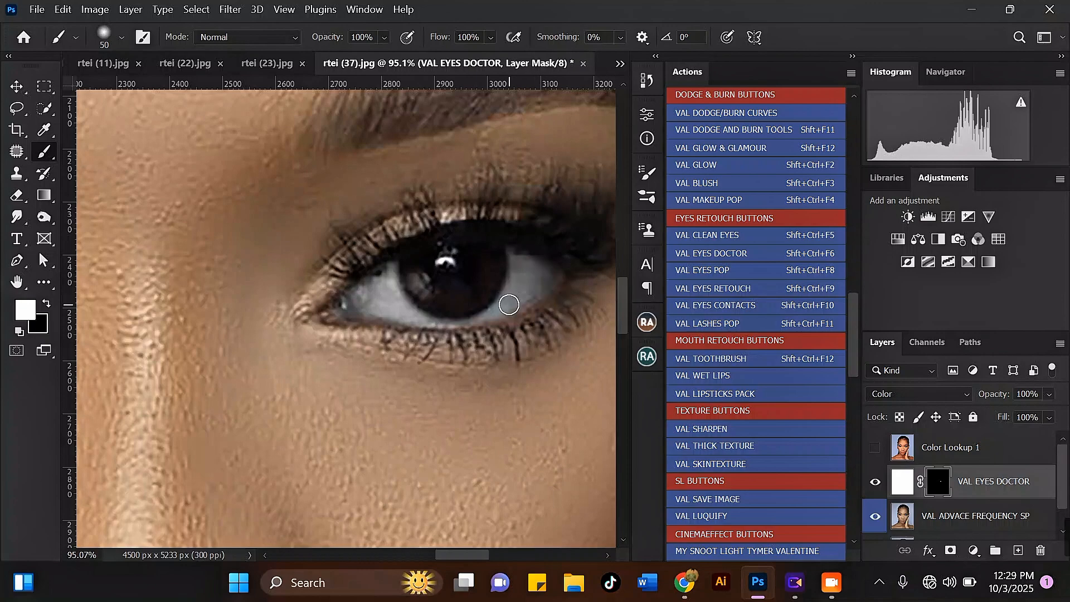
scroll(447, 321, "down", 5, "alt")
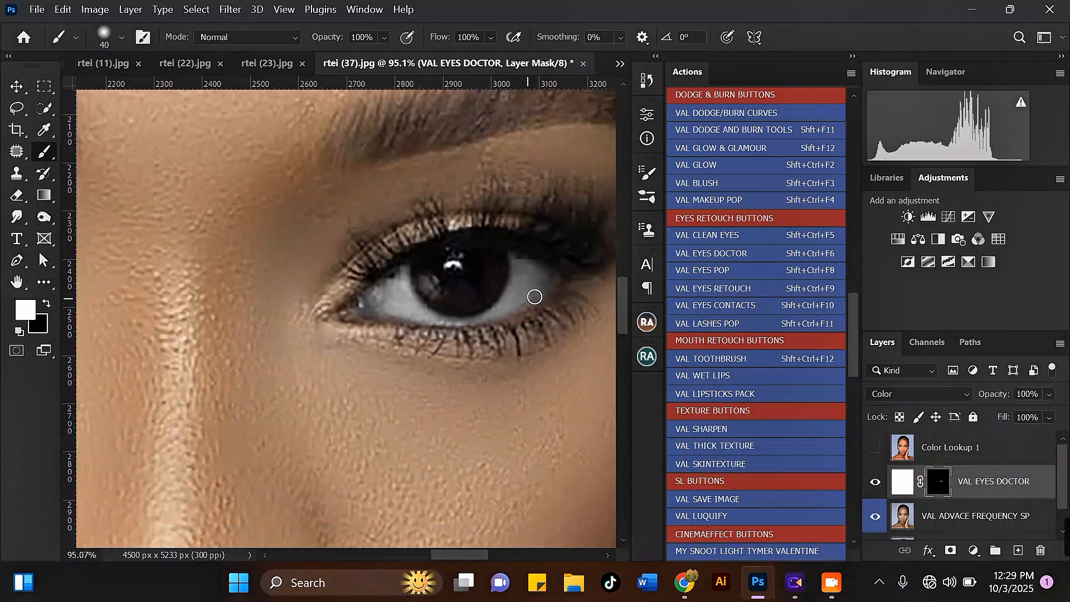
Step: Paint the VAL EYES DOCTOR mask over the white of the image-left eye with a 45 px brush
scroll(256, 246, "up", 5, "alt")
key("bracketright")
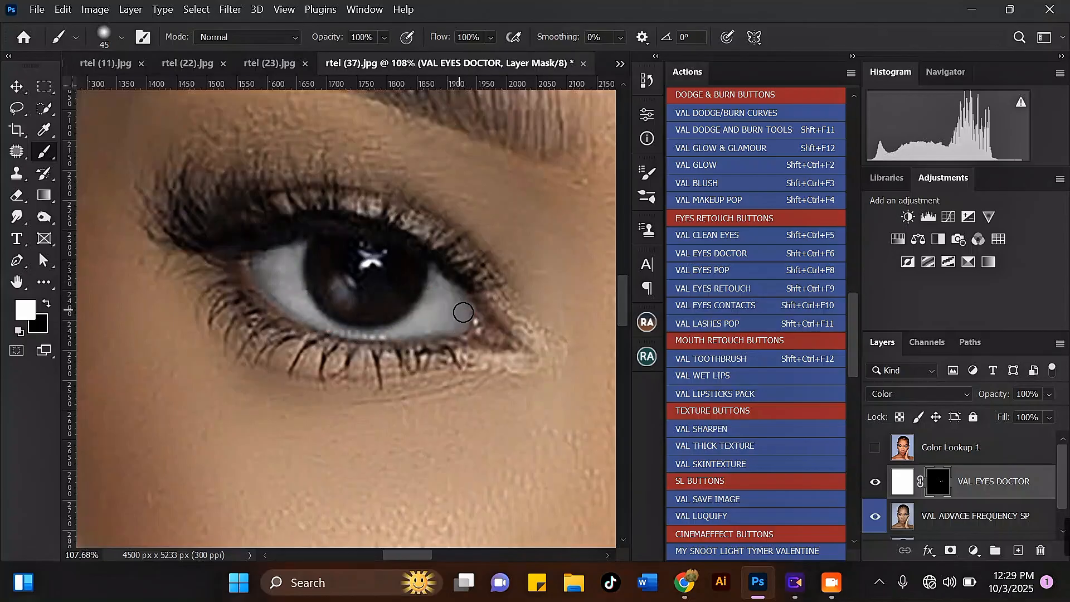
scroll(335, 309, "down", 1, "alt")
scroll(330, 301, "down", 3)
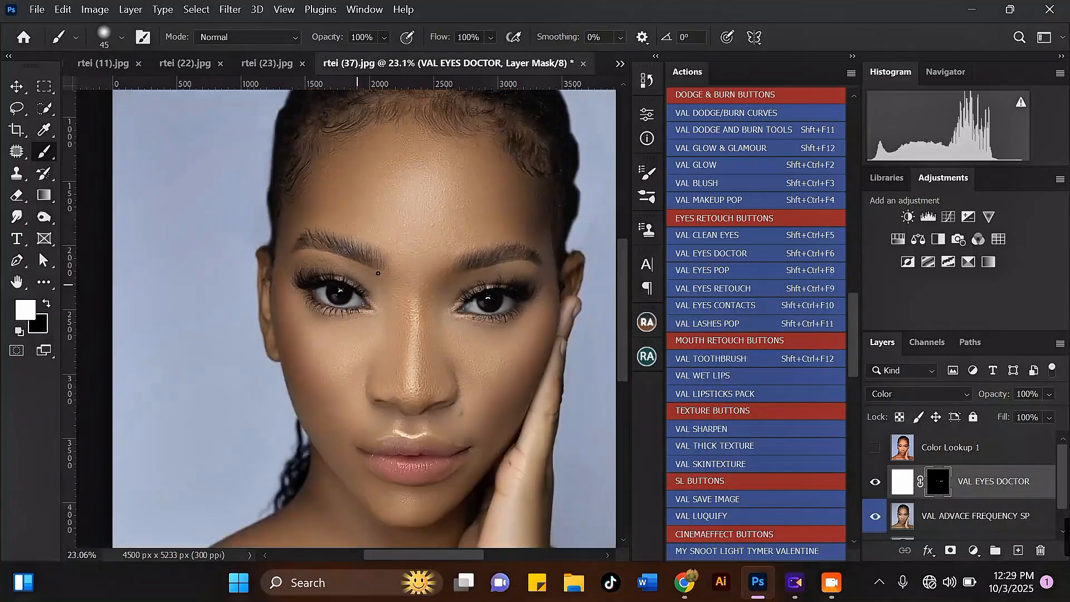
scroll(440, 231, "up", 2)
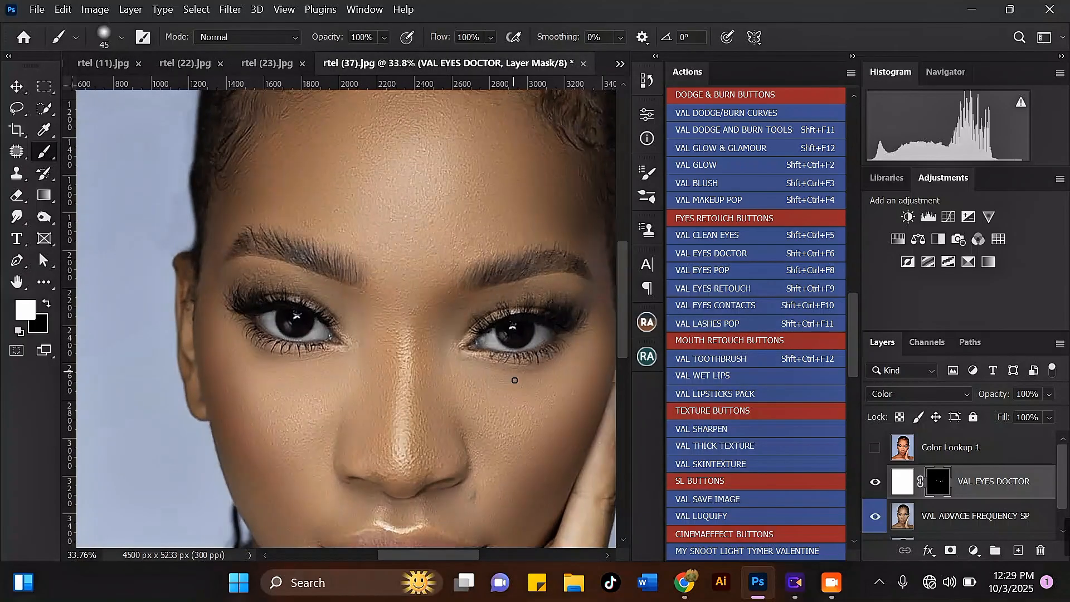
scroll(515, 376, "up", 1)
scroll(386, 341, "down", 1)
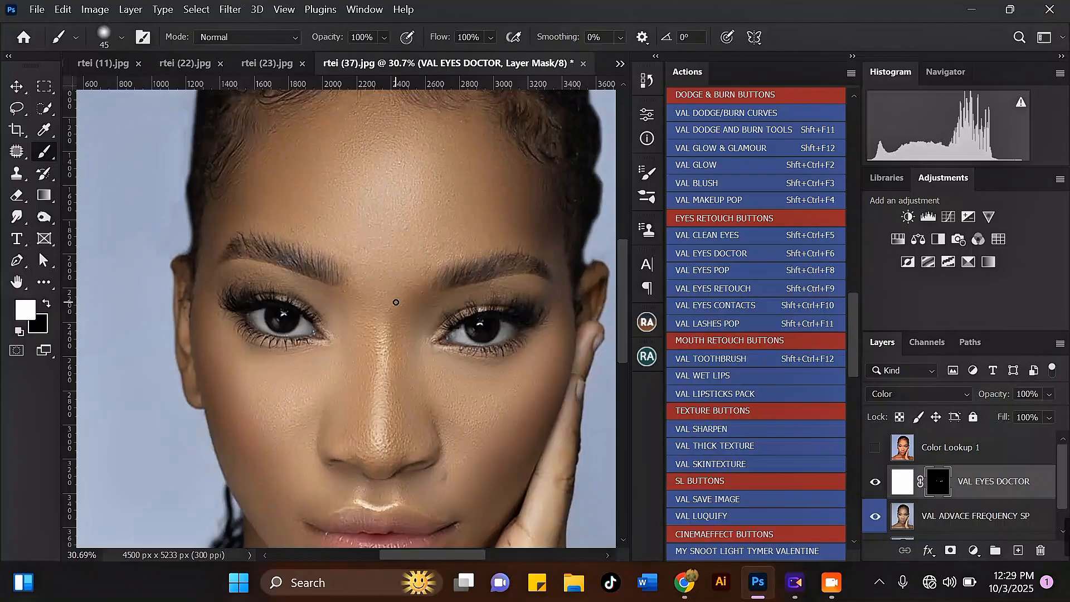
Step: Duplicate the VAL EYES DOCTOR layer and set the copy to Soft Light blending at 53% opacity
key("ctrl+j")
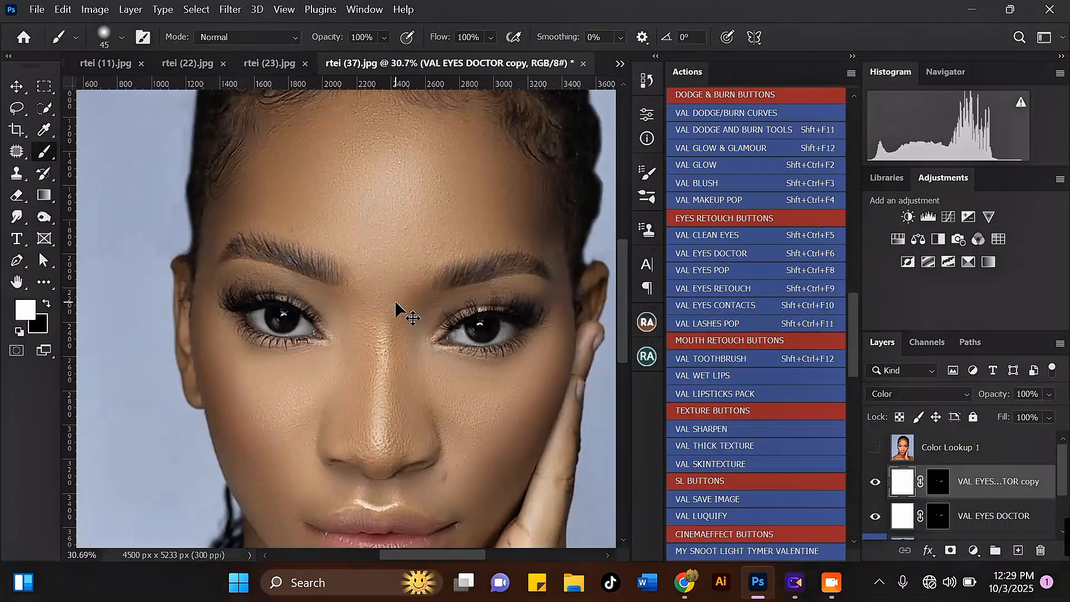
left_click(932, 396)
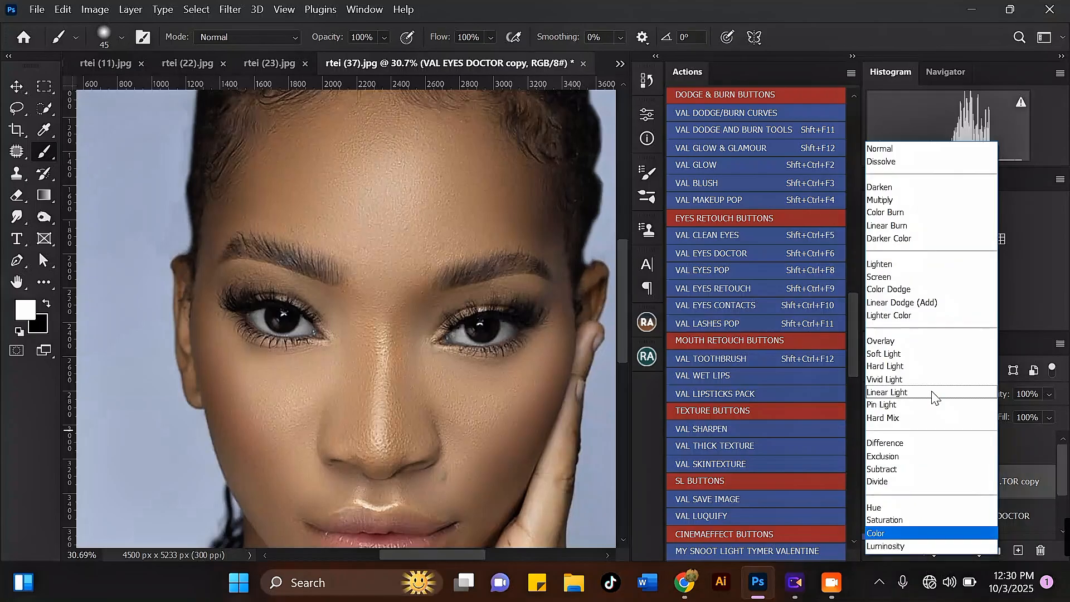
left_click(902, 355)
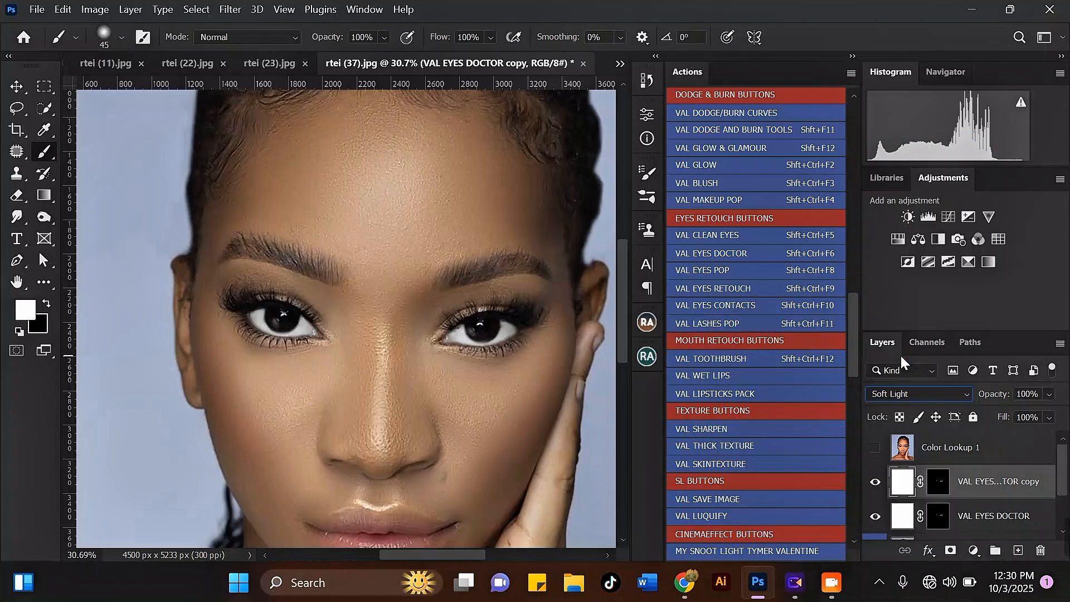
left_click(1050, 395)
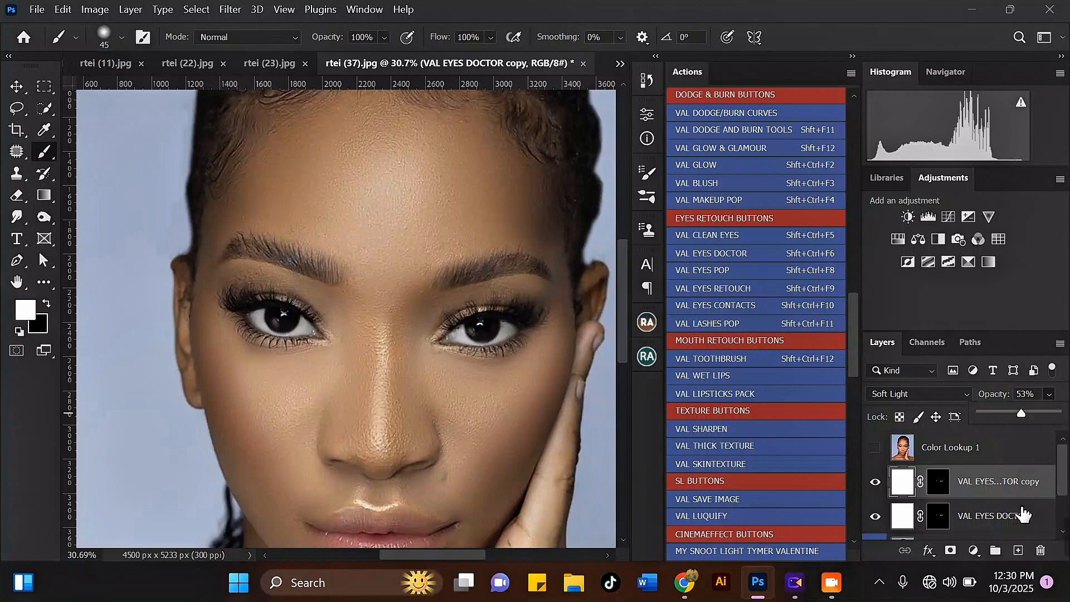
Step: Set the opacity of the original VAL EYES DOCTOR layer to 52%
left_click(1019, 507)
left_click(1051, 394)
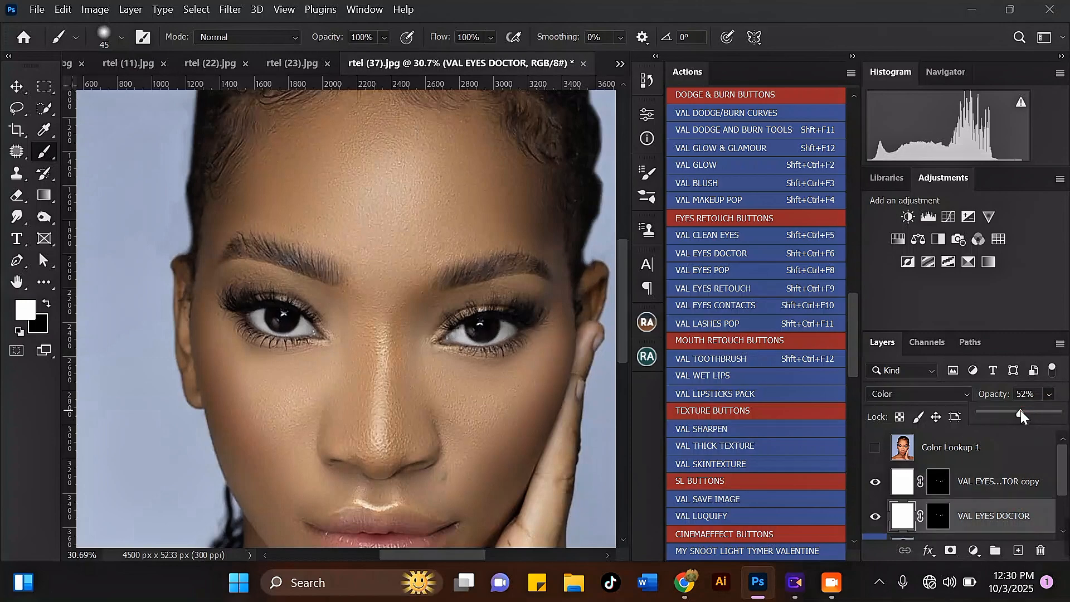
key("Return")
scroll(506, 336, "up", 3)
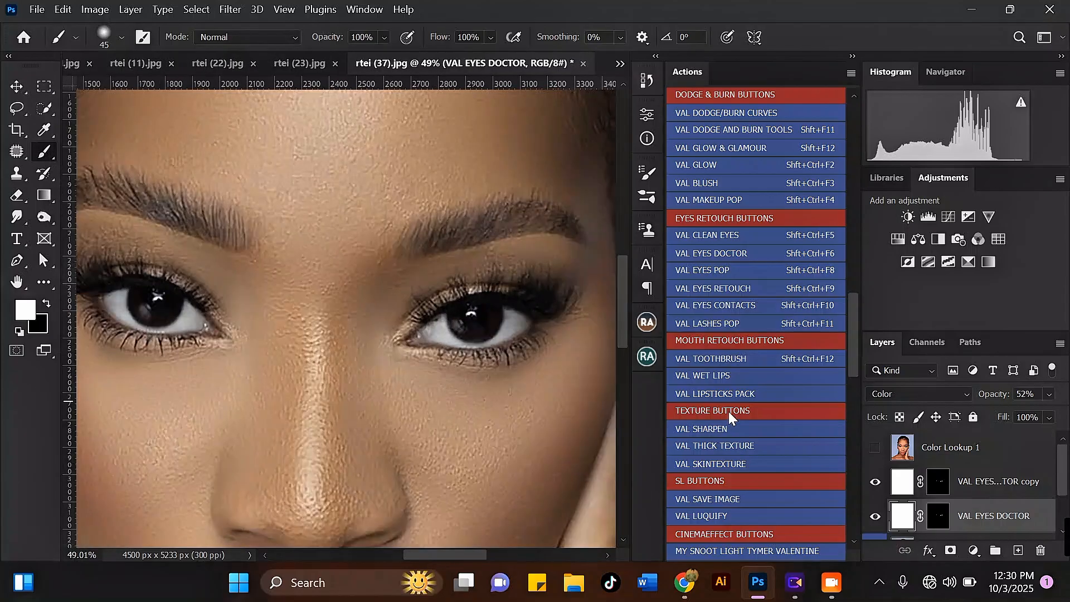
Step: Run the VAL EYES RETOUCH action above the VAL EYES DOCTOR copy and continue through its messages
left_click(714, 287)
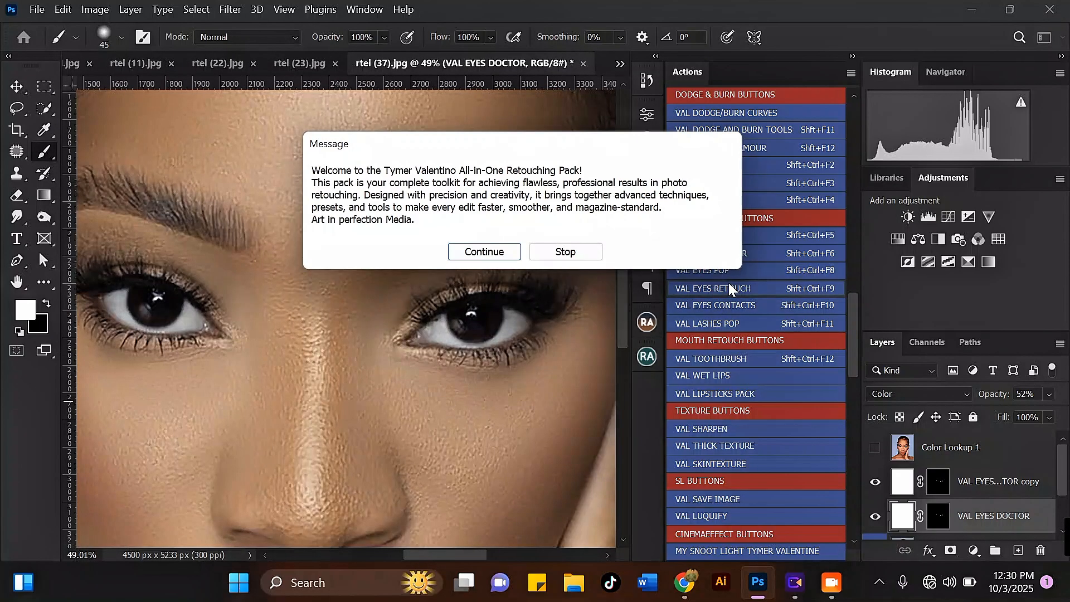
left_click(565, 252)
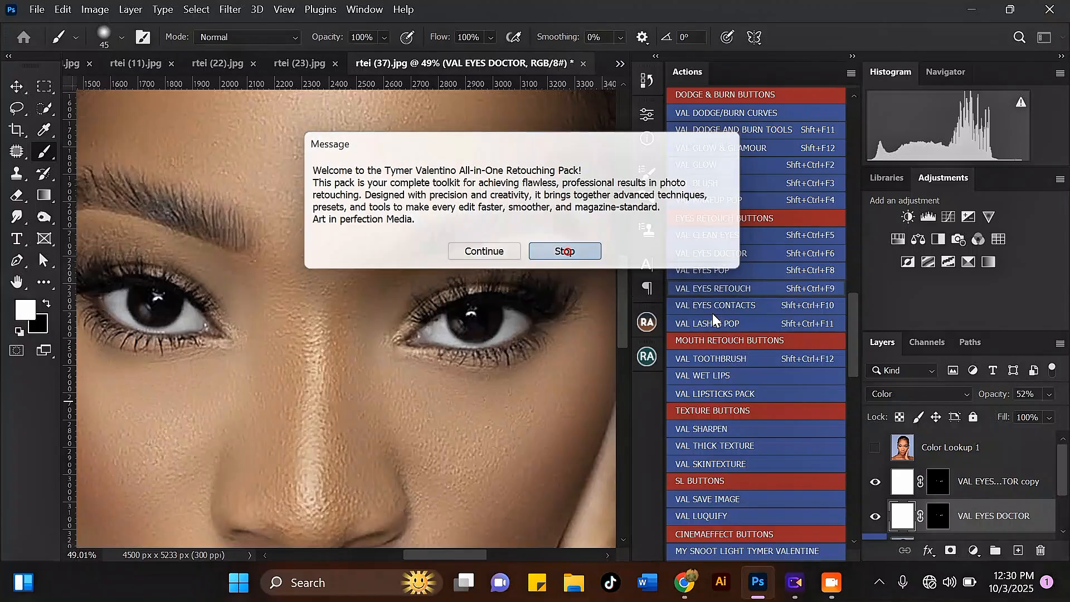
left_click(1012, 483)
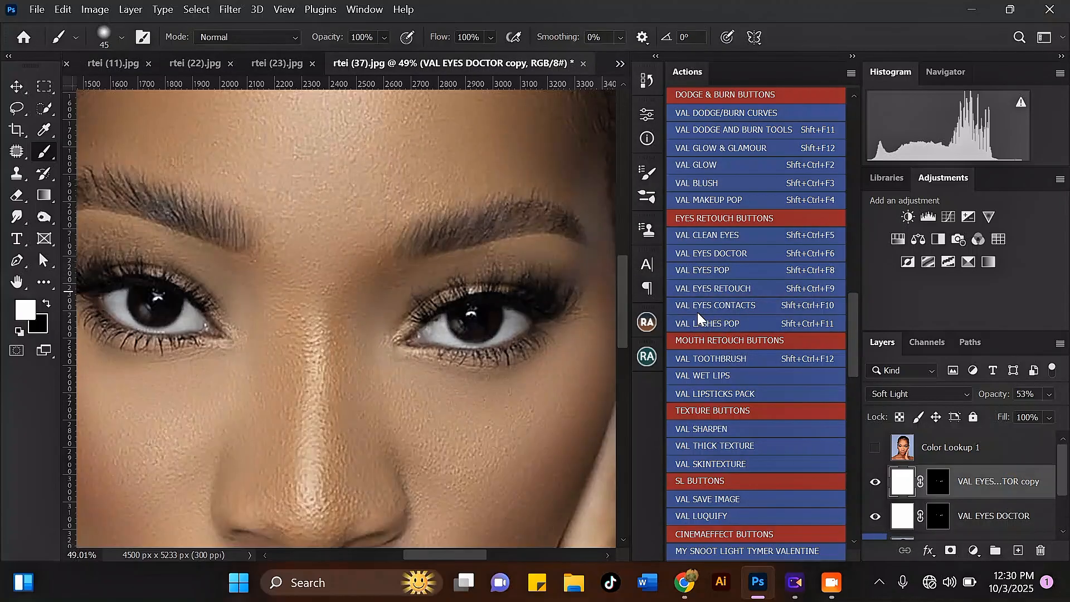
left_click(729, 286)
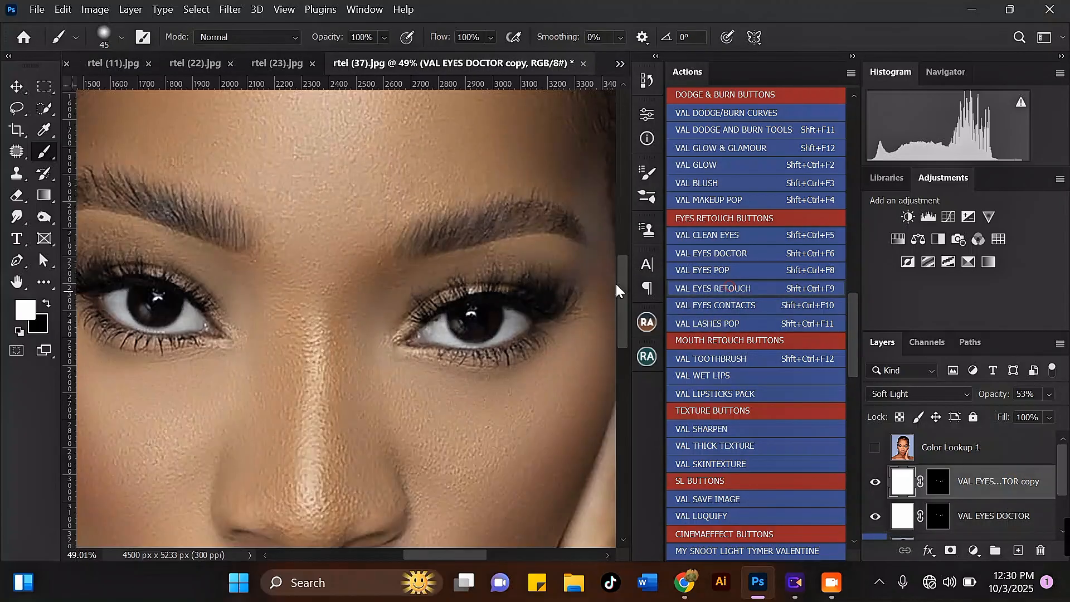
left_click(500, 257)
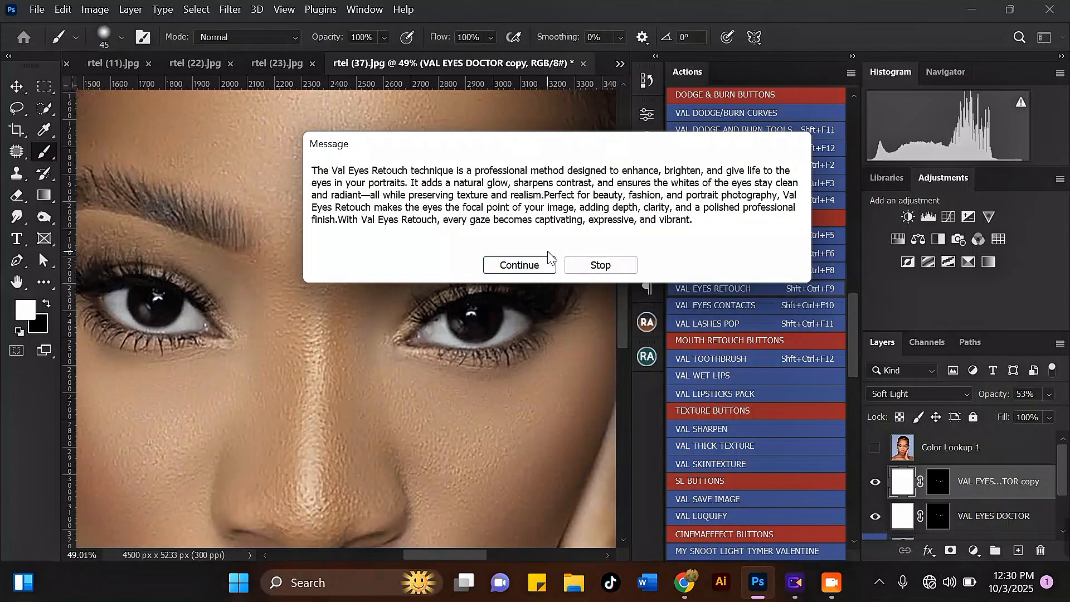
left_click(539, 261)
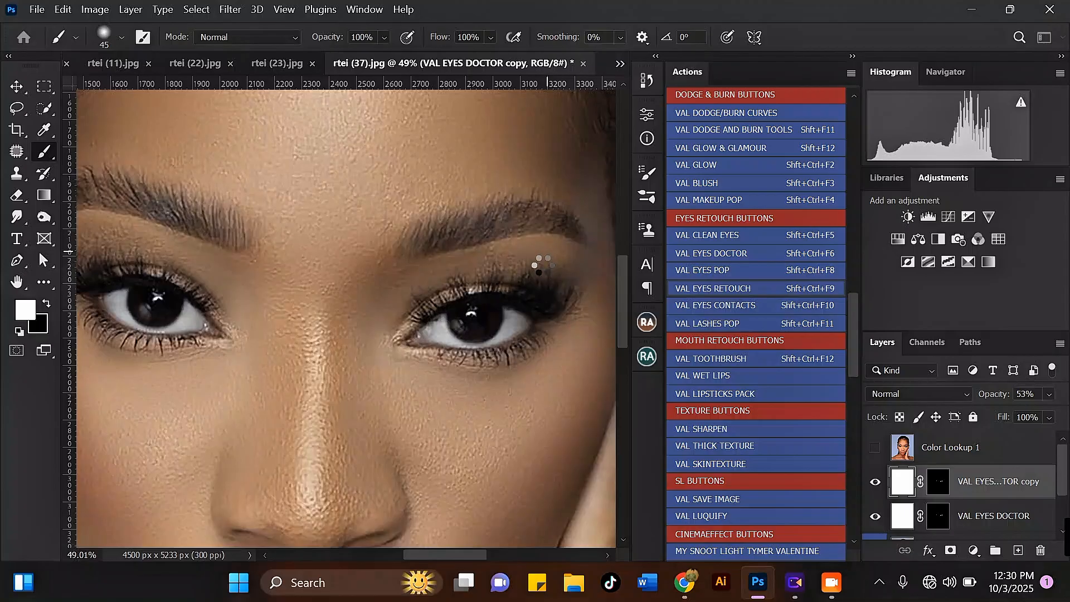
left_click(457, 224)
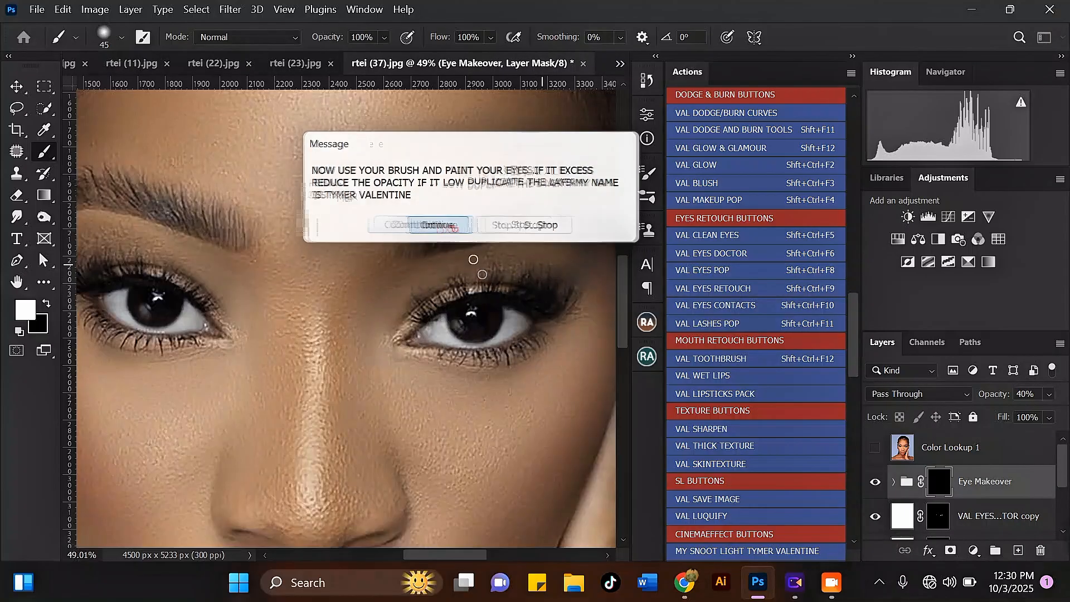
Step: Paint white on the Eye Makeover group mask over the image-right eye, enlarging the brush to 125 px
scroll(448, 333, "up", 2)
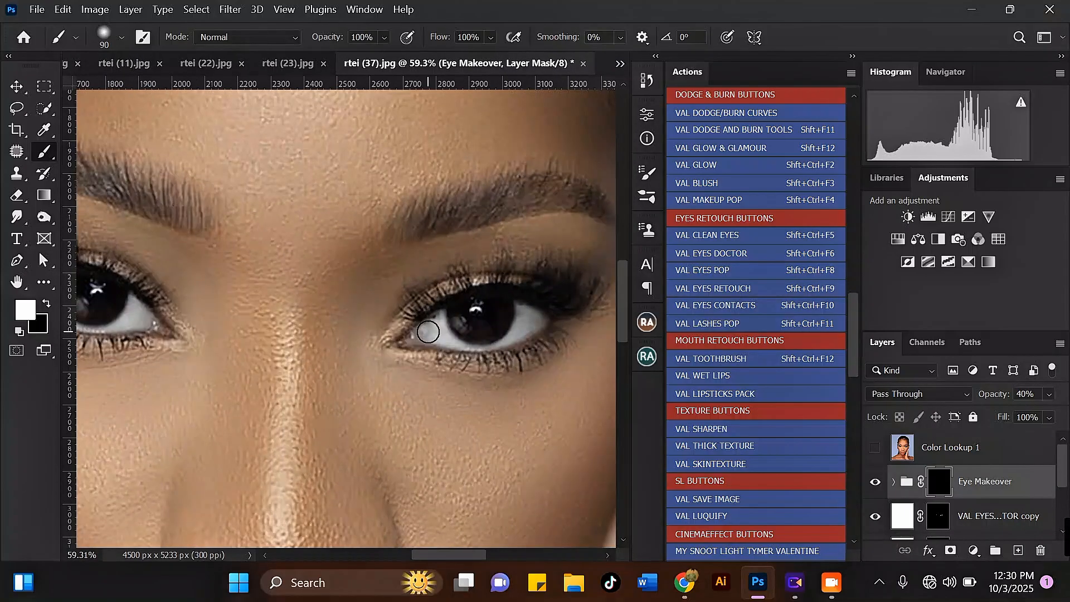
mouse_move(425, 331)
left_mouse_down()
mouse_move(511, 305)
mouse_move(512, 329)
mouse_move(425, 343)
mouse_move(499, 321)
left_mouse_up()
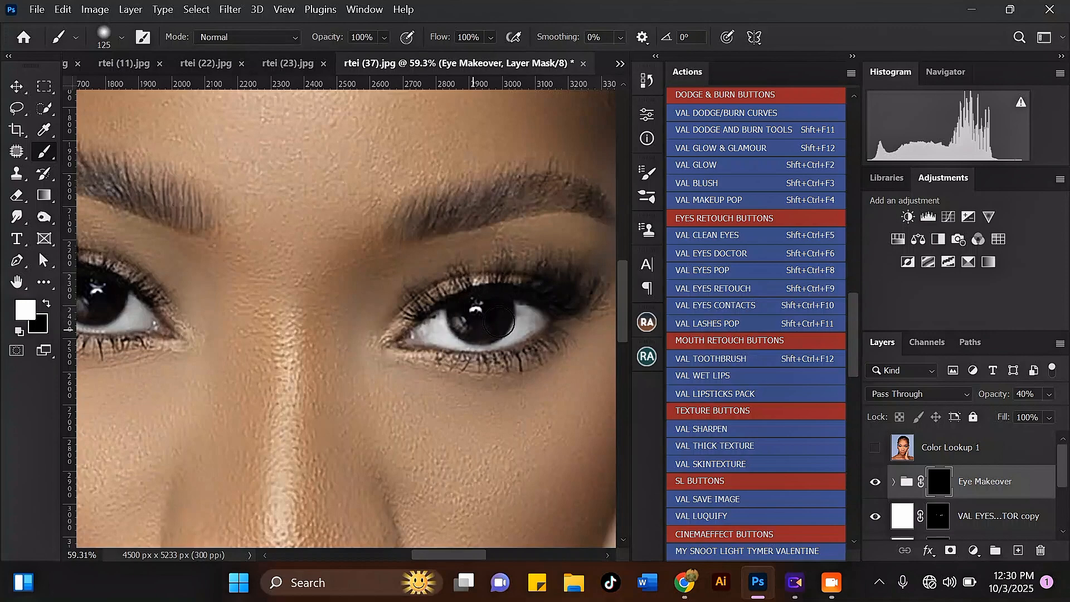
scroll(477, 312, "up", 4)
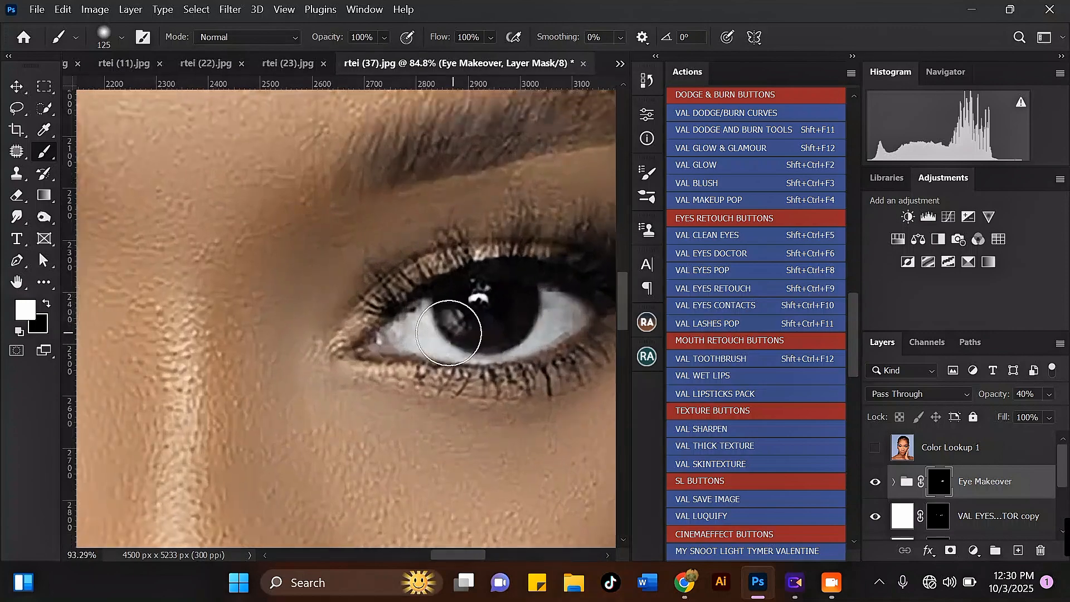
scroll(438, 344, "down", 5)
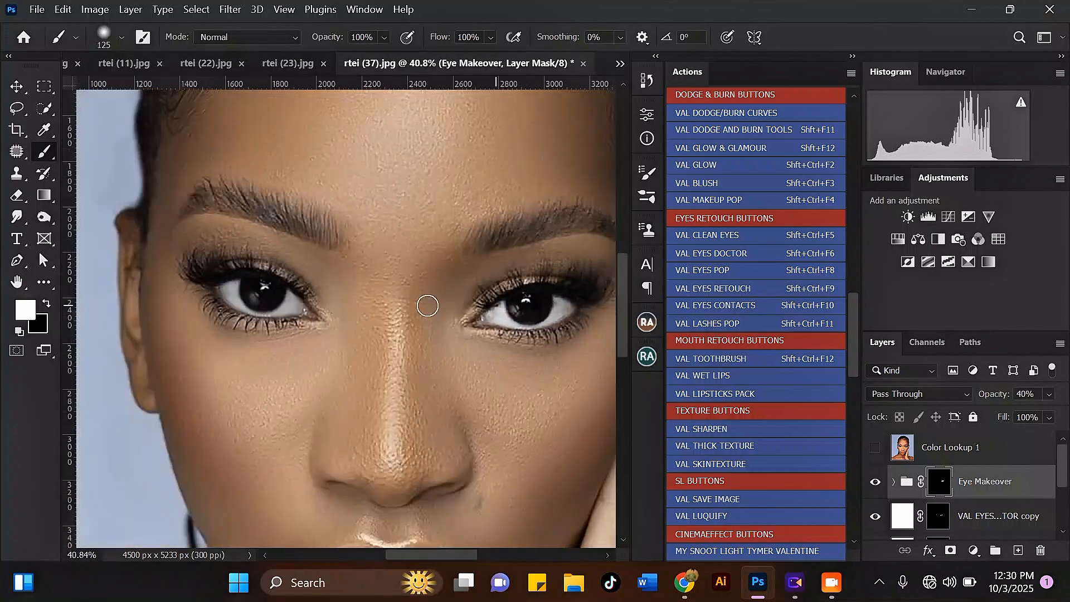
Step: Paint the Eye Makeover mask over the image-left eye with the 125 px brush
scroll(216, 287, "up", 5)
scroll(217, 287, "up", 1)
mouse_move(210, 292)
left_mouse_down()
mouse_move(394, 306)
mouse_move(237, 315)
mouse_move(406, 335)
mouse_move(430, 348)
mouse_move(219, 299)
left_mouse_up()
scroll(297, 355, "down", 4)
scroll(297, 356, "down", 6)
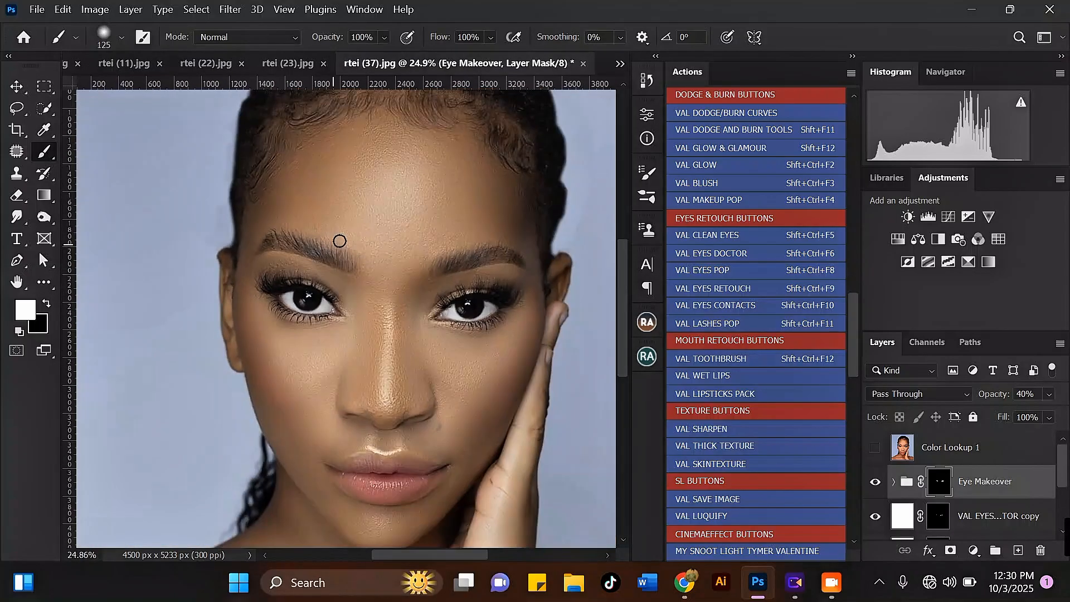
scroll(352, 167, "up", 1)
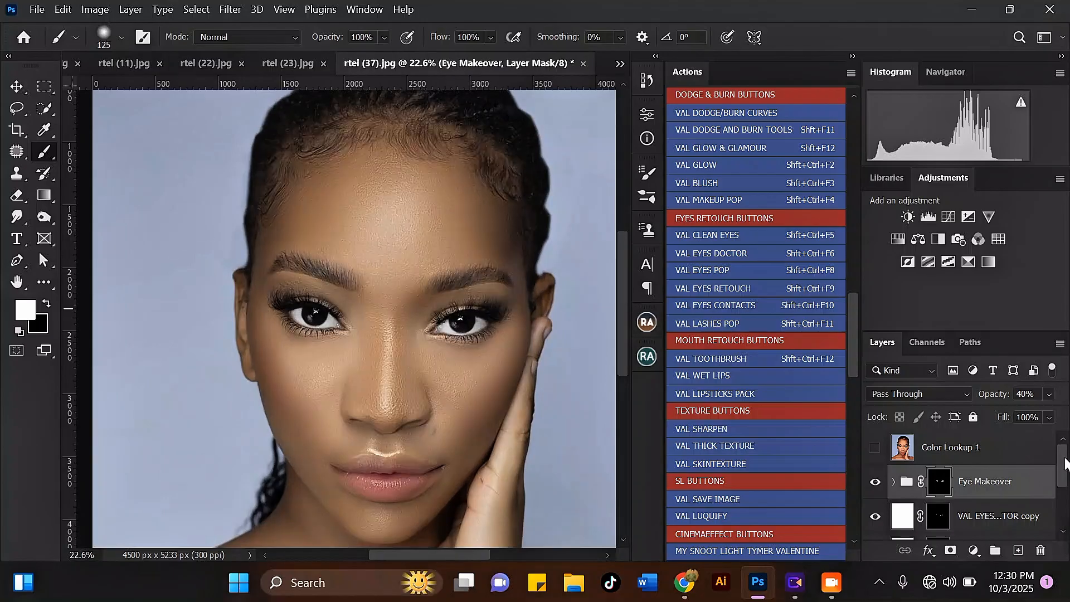
Step: Merge all retouching layers between Color Lookup 1 and Background into a single Eye Makeover layer
scroll(1066, 462, "down", 4)
left_click(1025, 484)
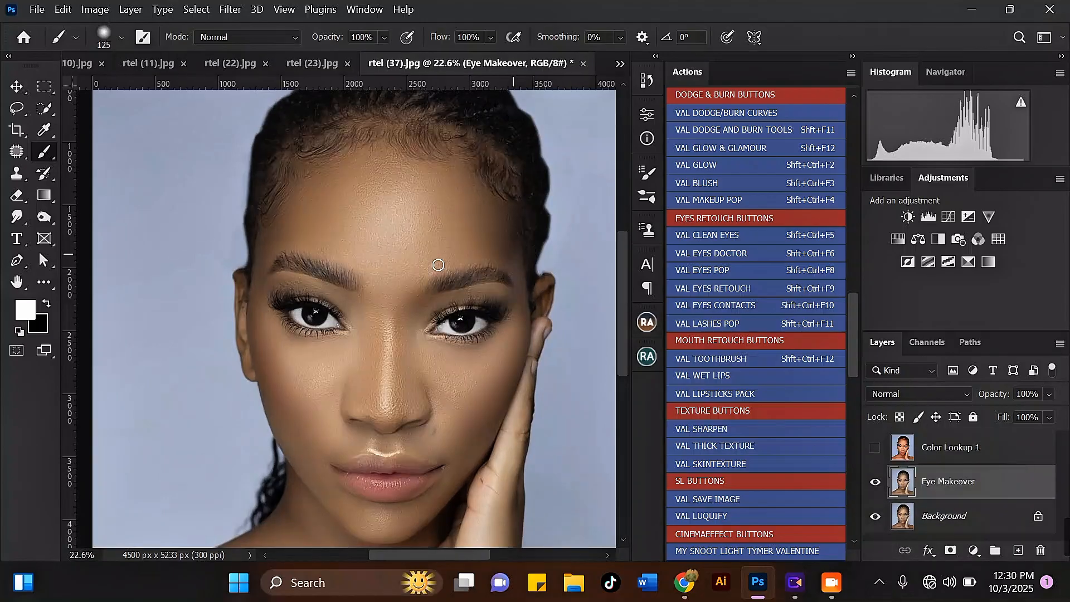
scroll(353, 167, "down", 3)
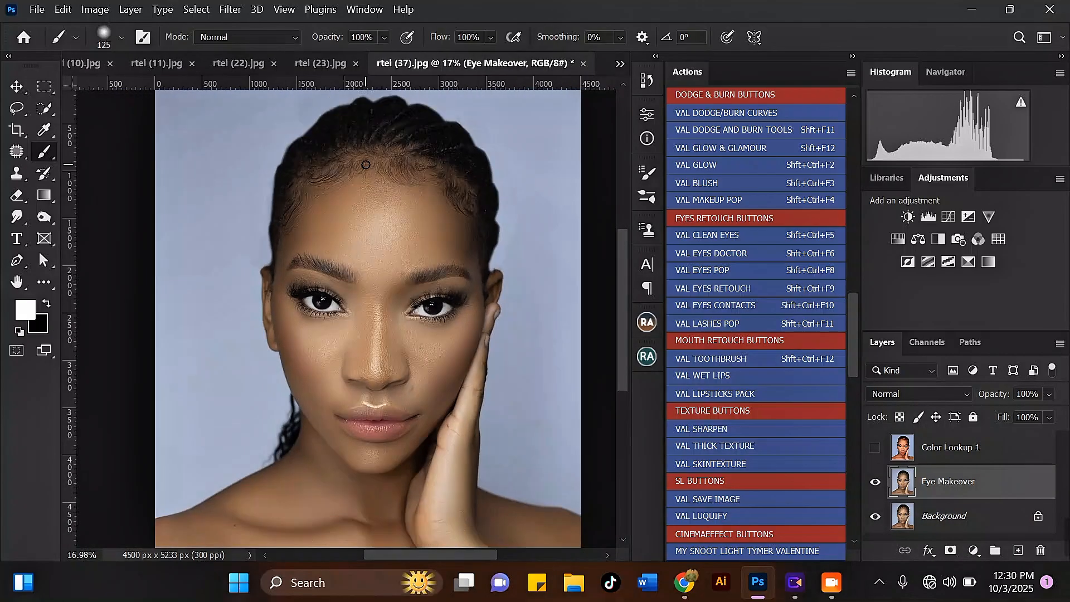
scroll(343, 224, "up", 1)
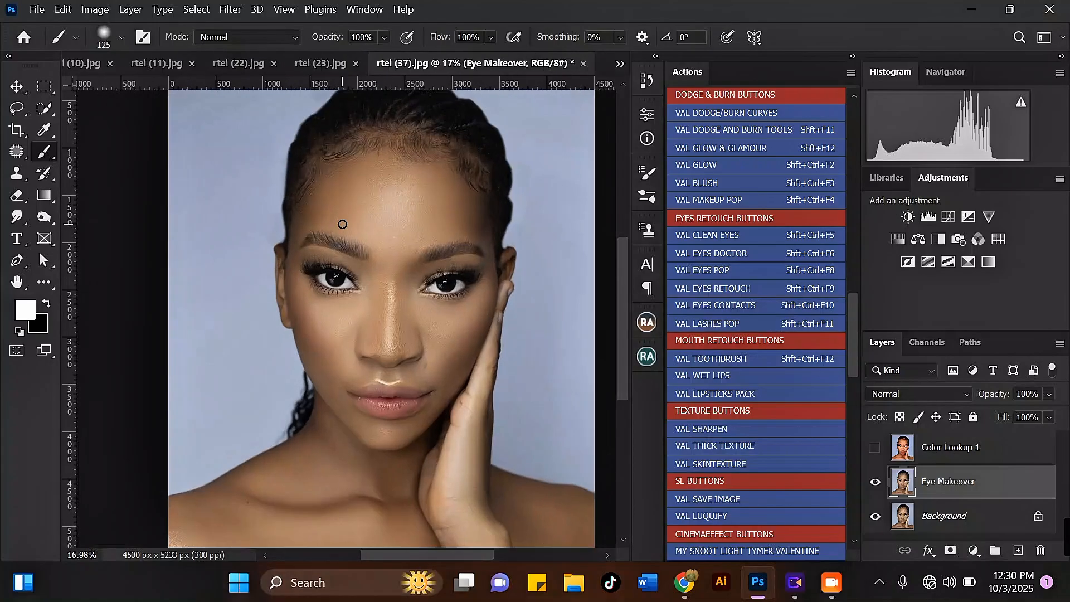
scroll(361, 217, "up", 1)
scroll(406, 276, "down", 2)
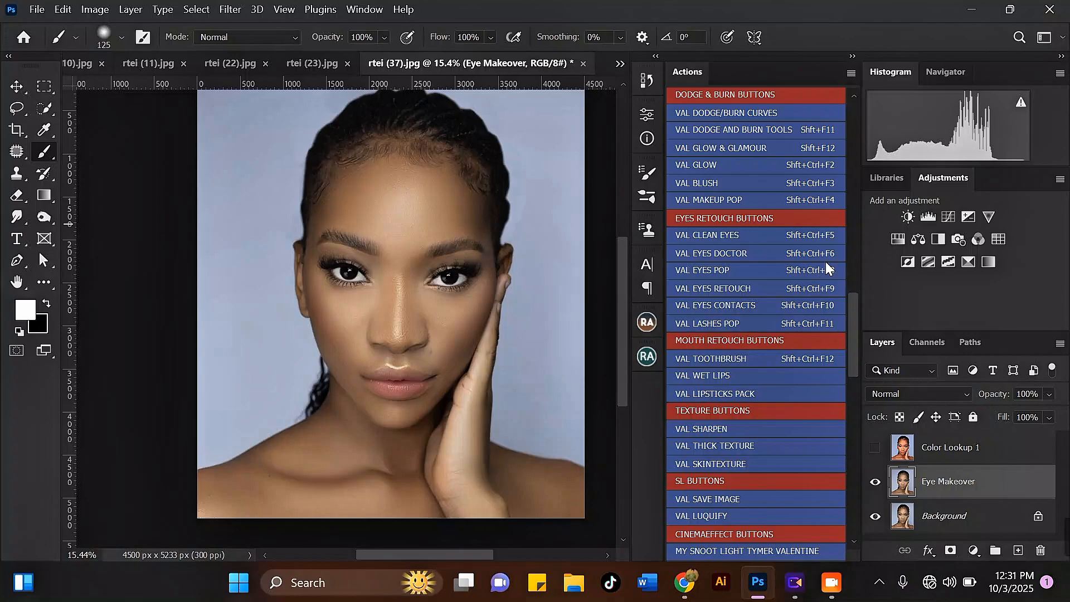
Step: Open the BEAUTY RETOUCH v3.2 panel and look through the VAL skin tone, dodge and burn, and eye retouch actions
left_click_drag(852, 331, 845, 268)
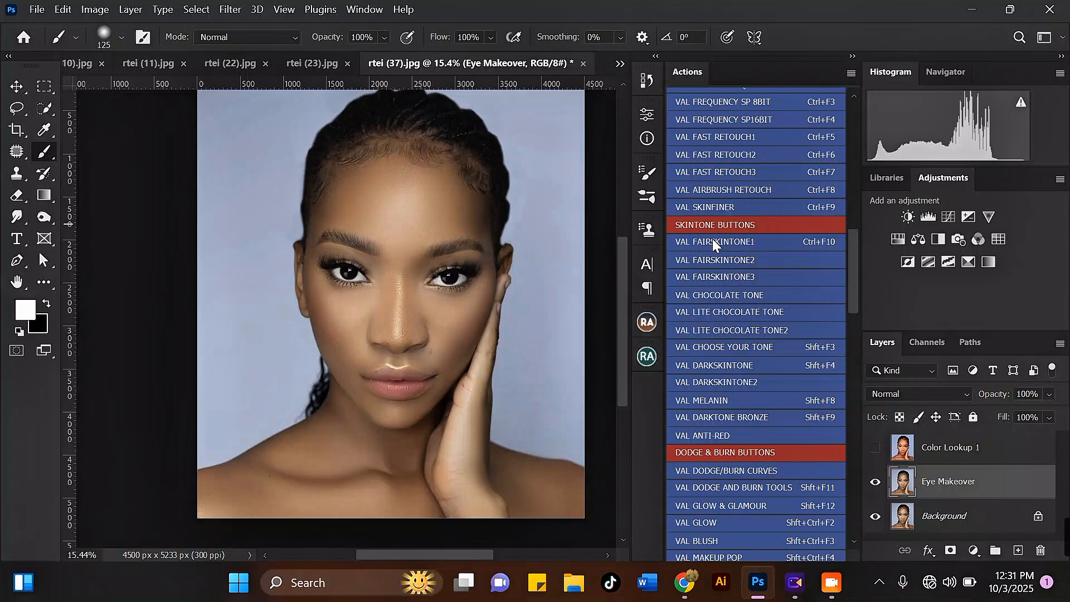
left_click(647, 356)
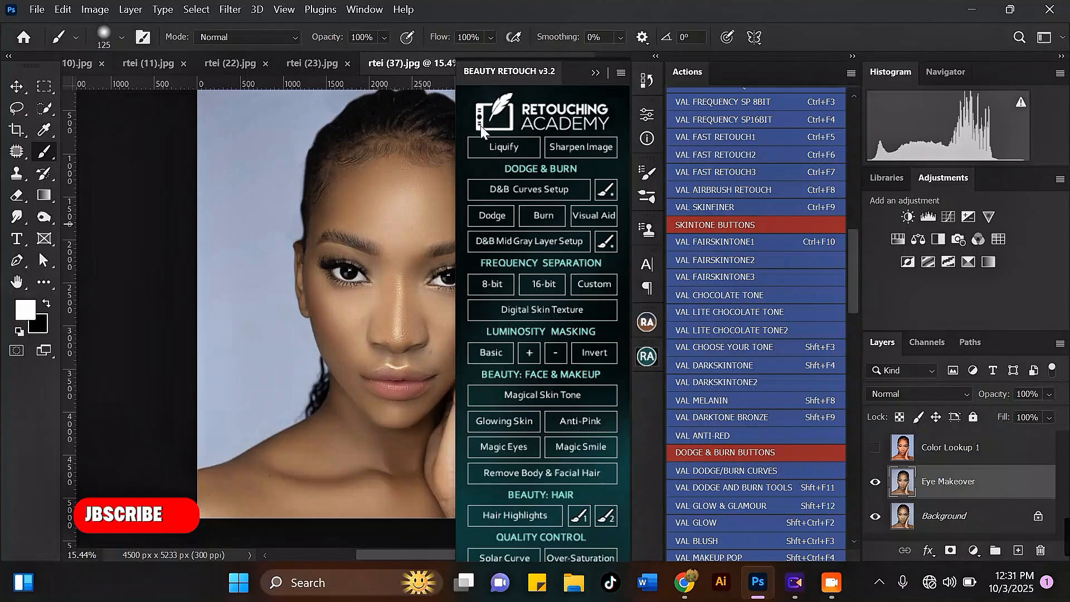
mouse_move(852, 252)
left_mouse_down()
mouse_move(851, 226)
mouse_move(843, 500)
mouse_move(850, 308)
left_mouse_up()
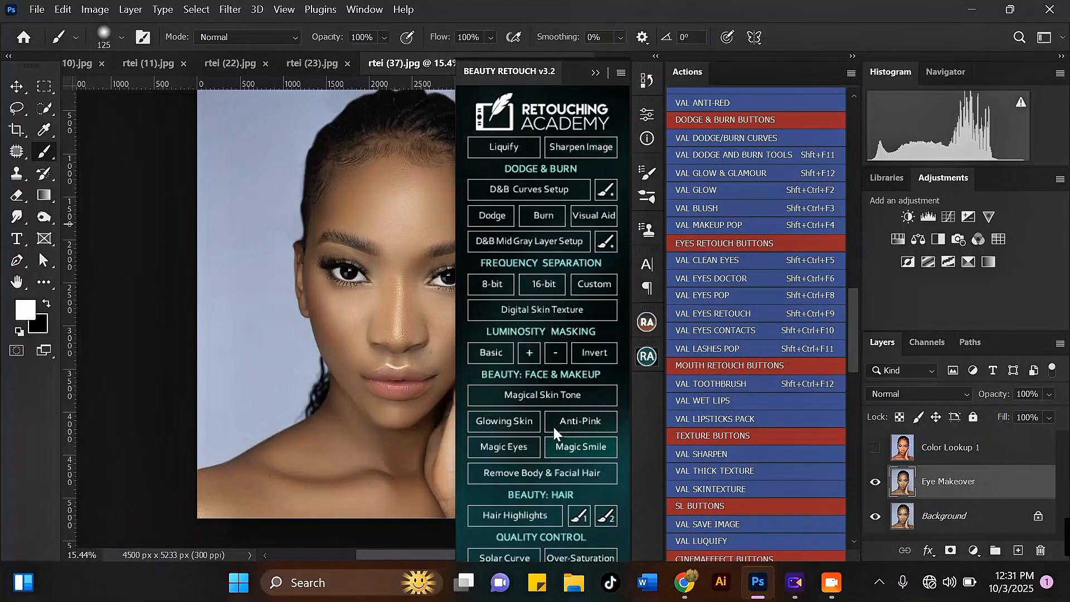
Step: Run the VAL FAIRSKINTONE1 action, continue past its messages, and show the VAL GRAY layer as a painting aid
left_click(598, 72)
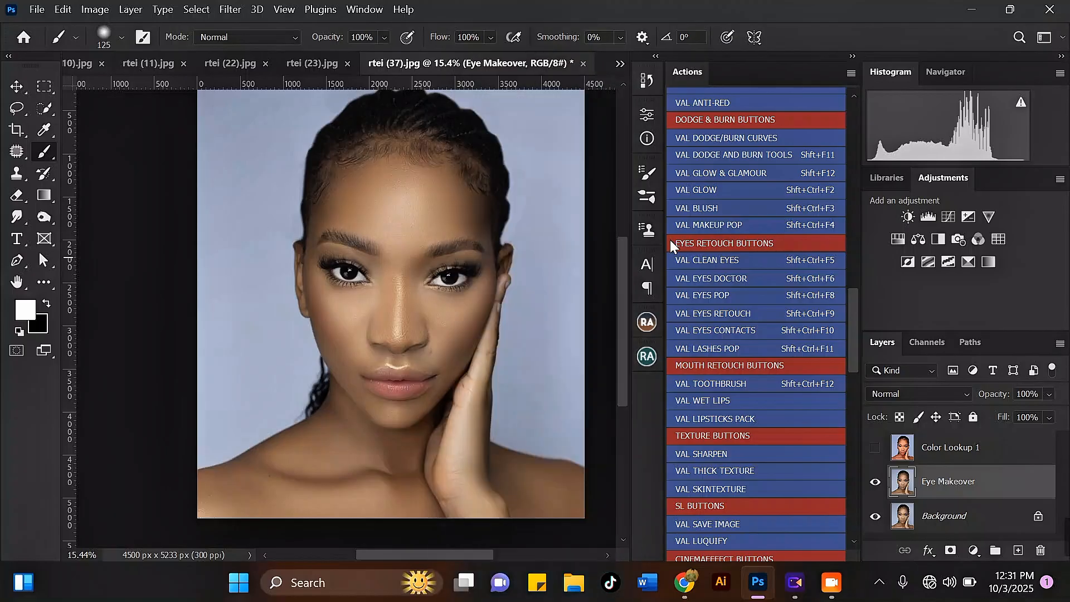
left_click_drag(851, 330, 851, 276)
left_click(714, 212)
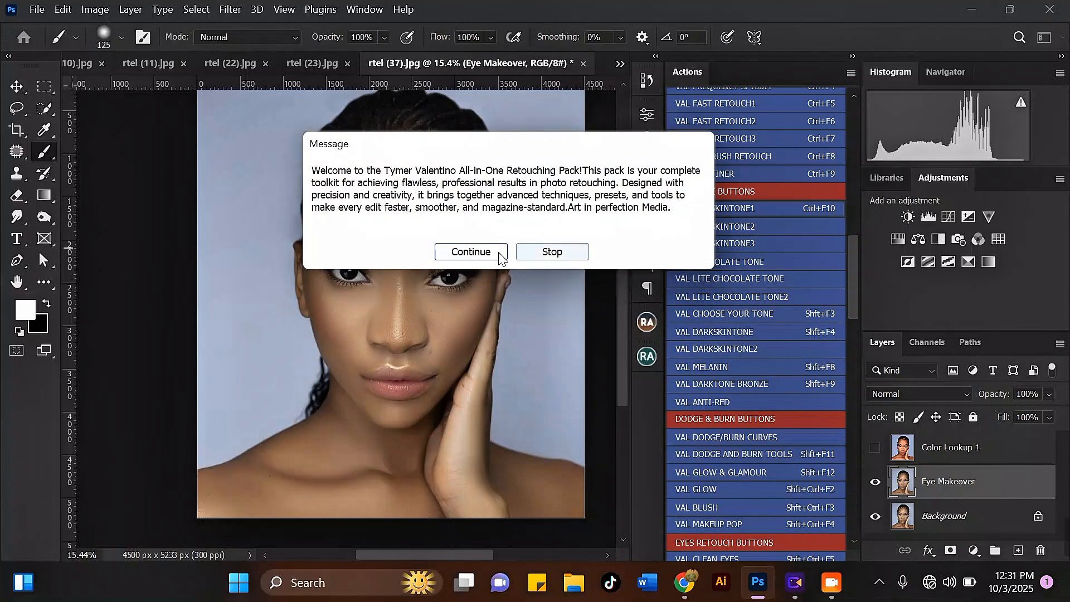
left_click(497, 252)
left_click(473, 243)
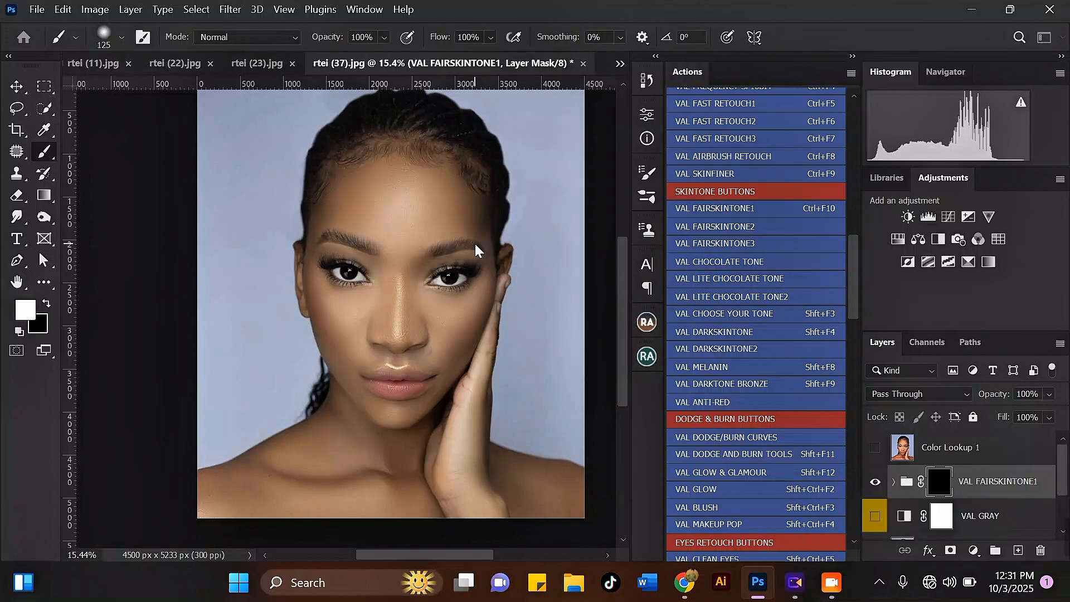
left_click(474, 242)
left_click(872, 517)
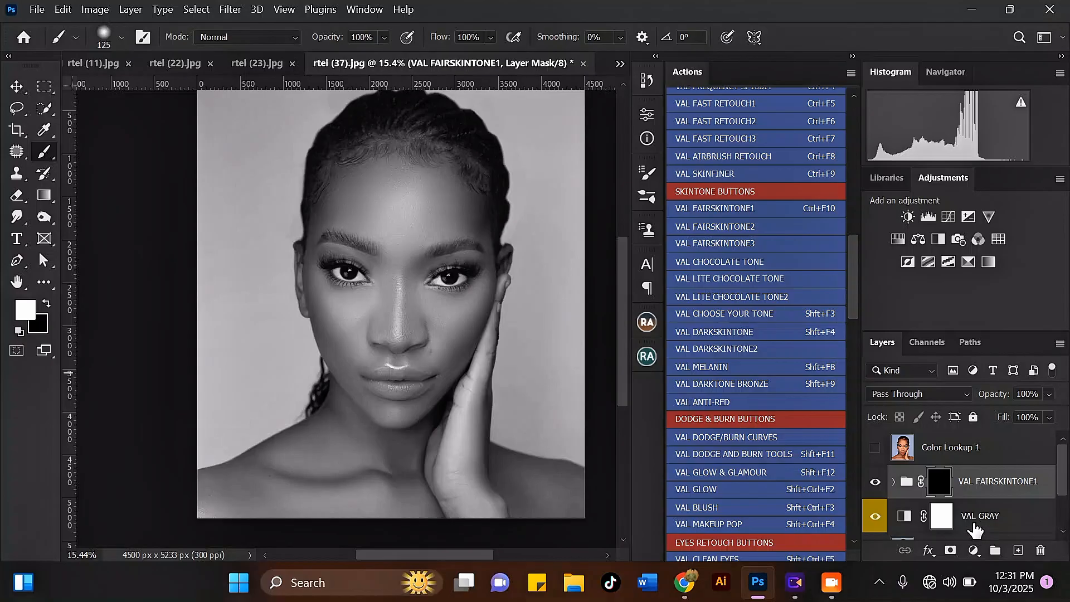
Step: Paint white on the VAL FAIRSKINTONE1 group mask over the forehead and down the face, starting with a 400 px brush
scroll(390, 167, "up", 5)
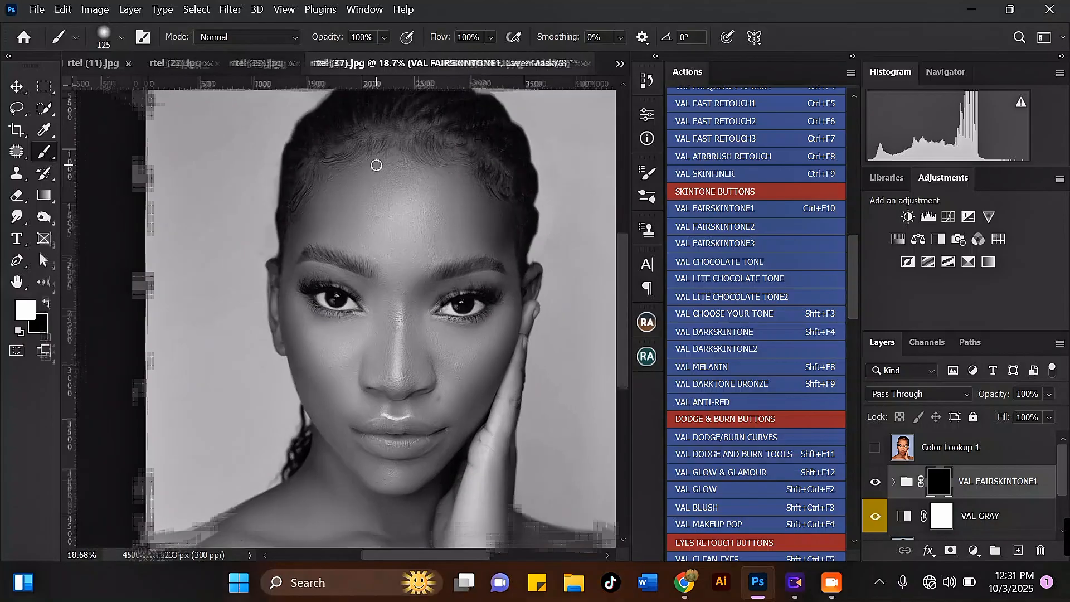
key("bracketright")
key("bracketright")
key("bracketright")
key("bracketright")
key("bracketright")
key("bracketright")
key("bracketright")
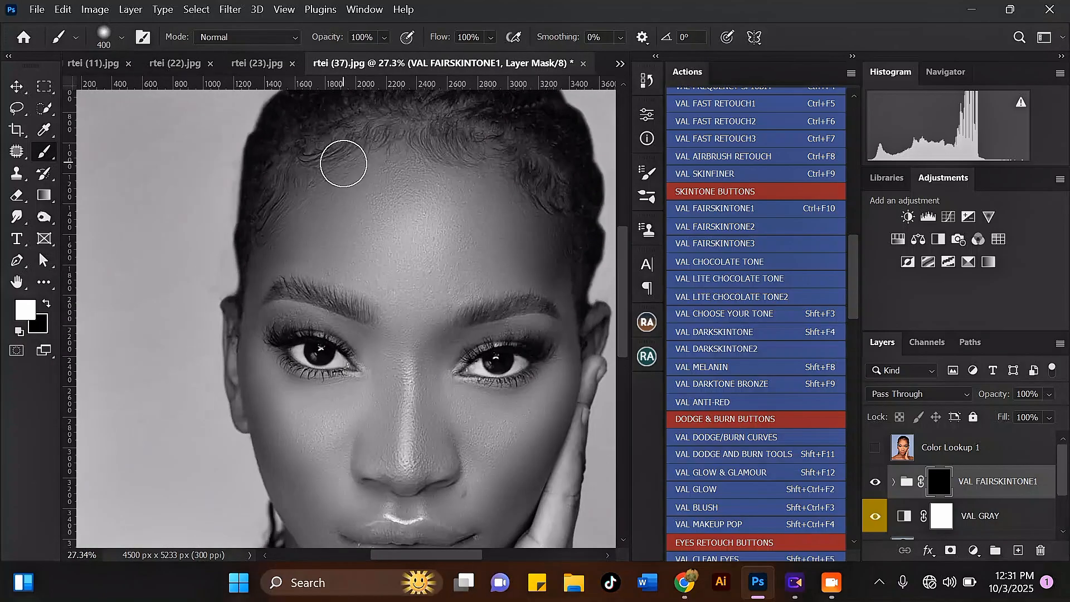
mouse_move(329, 172)
left_mouse_down()
mouse_move(368, 146)
mouse_move(443, 140)
mouse_move(503, 156)
mouse_move(537, 202)
mouse_move(539, 249)
mouse_move(413, 275)
mouse_move(492, 224)
mouse_move(426, 179)
mouse_move(364, 251)
mouse_move(415, 328)
mouse_move(411, 273)
mouse_move(532, 292)
mouse_move(433, 310)
mouse_move(493, 289)
mouse_move(333, 260)
mouse_move(311, 274)
mouse_move(296, 240)
mouse_move(305, 183)
mouse_move(370, 144)
mouse_move(382, 200)
left_mouse_up()
scroll(377, 205, "down", 2)
key("bracketleft")
scroll(374, 300, "up", 2)
mouse_move(393, 257)
left_mouse_down()
mouse_move(403, 405)
mouse_move(441, 293)
mouse_move(510, 258)
mouse_move(546, 261)
mouse_move(544, 239)
mouse_move(565, 288)
mouse_move(564, 313)
mouse_move(554, 292)
mouse_move(518, 286)
mouse_move(557, 298)
mouse_move(555, 330)
mouse_move(526, 355)
mouse_move(463, 356)
mouse_move(441, 391)
mouse_move(558, 363)
mouse_move(570, 331)
mouse_move(578, 339)
mouse_move(594, 276)
mouse_move(574, 326)
mouse_move(557, 457)
mouse_move(542, 473)
mouse_move(518, 405)
mouse_move(487, 477)
mouse_move(415, 452)
mouse_move(481, 434)
mouse_move(465, 396)
mouse_move(478, 453)
mouse_move(361, 428)
mouse_move(452, 418)
mouse_move(343, 427)
mouse_move(388, 470)
mouse_move(356, 463)
mouse_move(342, 482)
mouse_move(330, 476)
mouse_move(404, 458)
mouse_move(472, 474)
left_mouse_up()
Step: Paint the VAL FAIRSKINTONE1 mask over the image-left cheek and around the eyes, reducing the brush to 300 px for the eye area
key("bracketleft")
key("bracketleft")
key("]")
key("]")
mouse_move(332, 470)
left_mouse_down()
mouse_move(302, 430)
mouse_move(287, 383)
mouse_move(350, 371)
mouse_move(379, 381)
mouse_move(306, 387)
left_mouse_up()
key("[")
key("[")
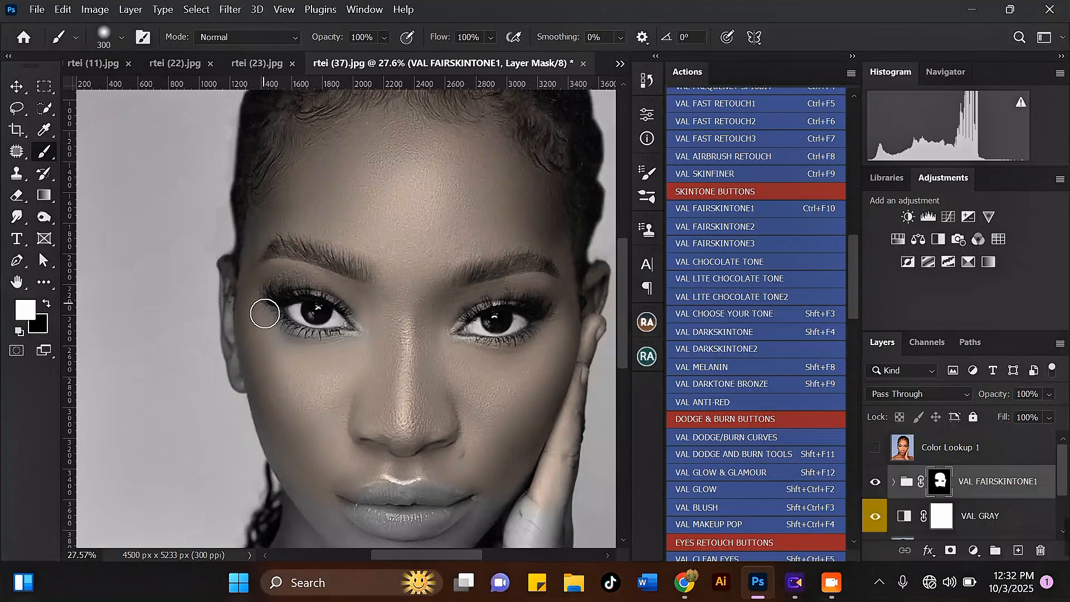
key("[")
key("[")
Step: Paint the VAL FAIRSKINTONE1 mask over the lower face, neck and hand, enlarging the brush up to 600 px
scroll(303, 171, "down", 8)
key("]")
key("]")
key("]")
key("]")
scroll(407, 315, "up", 7)
mouse_move(412, 304)
left_mouse_down()
mouse_move(362, 377)
mouse_move(325, 395)
mouse_move(264, 385)
mouse_move(231, 353)
mouse_move(187, 246)
mouse_move(216, 341)
mouse_move(196, 426)
left_mouse_up()
key("[")
key("[")
key("]")
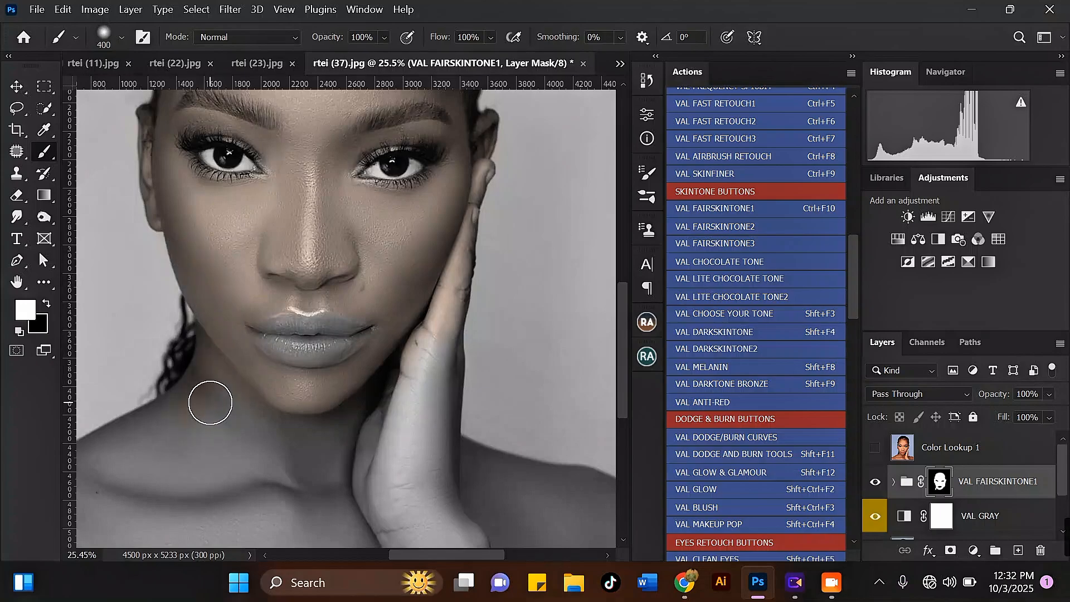
key("]")
key("]")
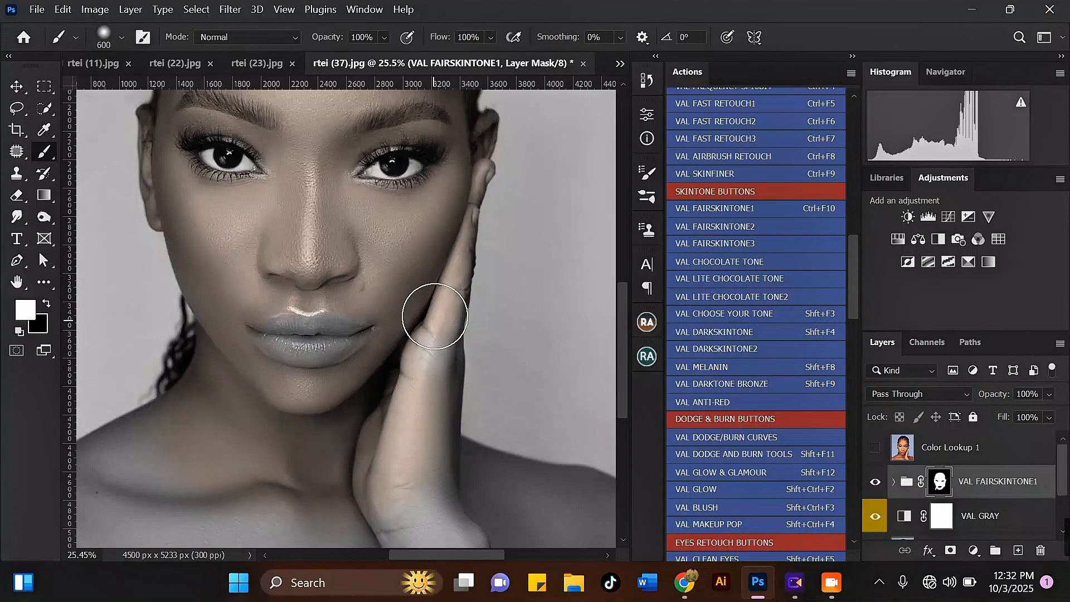
key("[")
left_click_drag(437, 301, 413, 406)
mouse_move(415, 287)
left_mouse_down()
mouse_move(498, 392)
mouse_move(399, 374)
mouse_move(311, 393)
mouse_move(492, 426)
mouse_move(303, 396)
mouse_move(136, 426)
mouse_move(362, 409)
mouse_move(169, 407)
mouse_move(245, 336)
mouse_move(220, 368)
mouse_move(90, 419)
mouse_move(248, 362)
mouse_move(319, 397)
left_mouse_up()
Step: Extend the VAL FAIRSKINTONE1 mask over the shoulders and chest with a 700 px brush and check the coverage
scroll(375, 254, "down", 5)
scroll(375, 254, "down", 2)
scroll(407, 345, "up", 2)
key("]")
key("]")
scroll(320, 407, "down", 4)
scroll(305, 183, "up", 3)
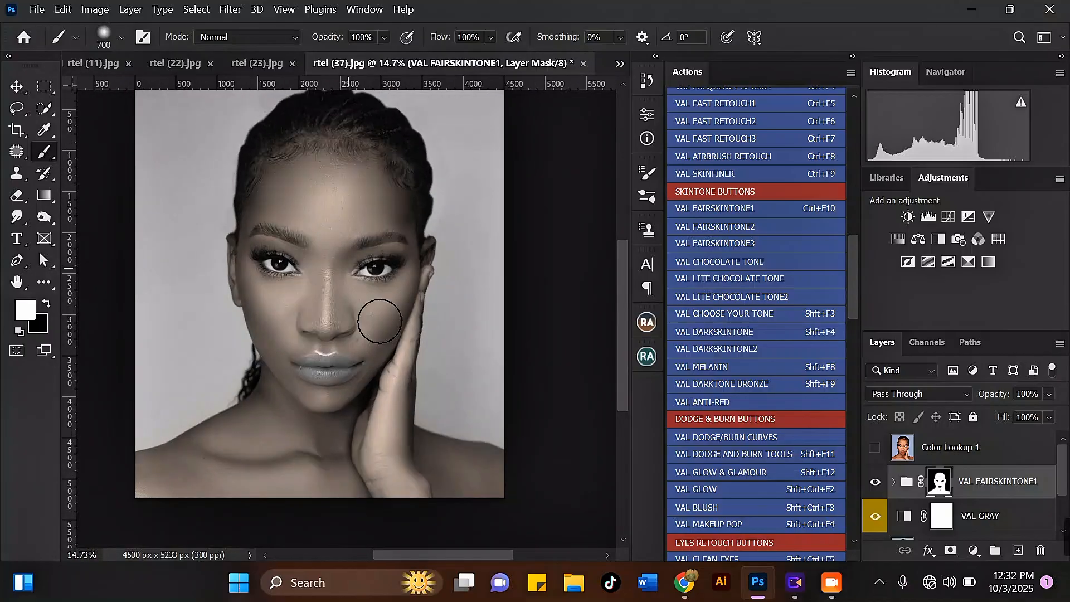
scroll(351, 328, "down", 1)
scroll(366, 246, "up", 2)
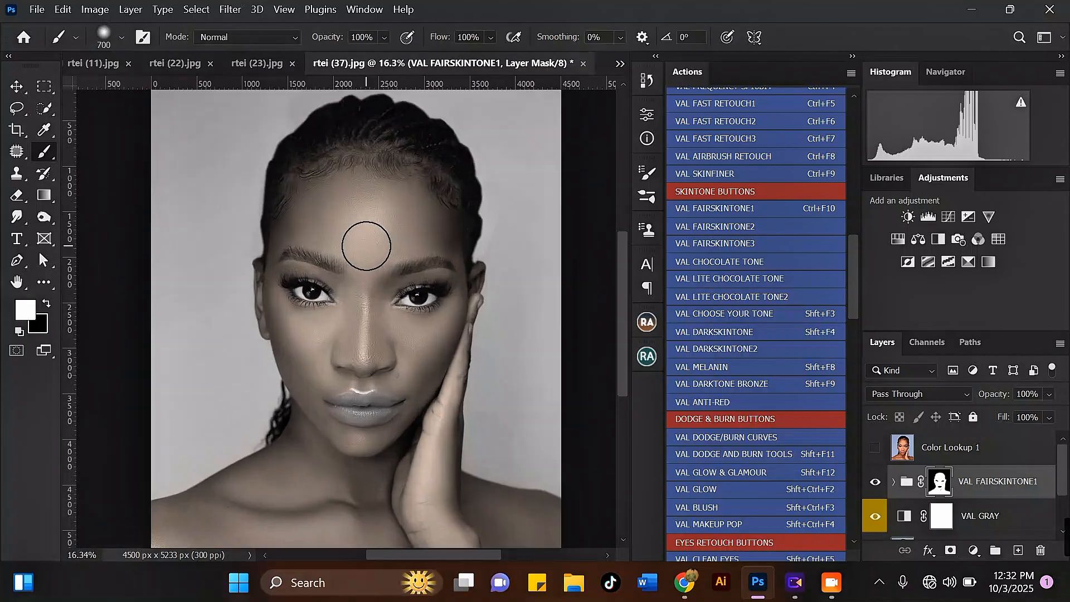
scroll(366, 246, "up", 1)
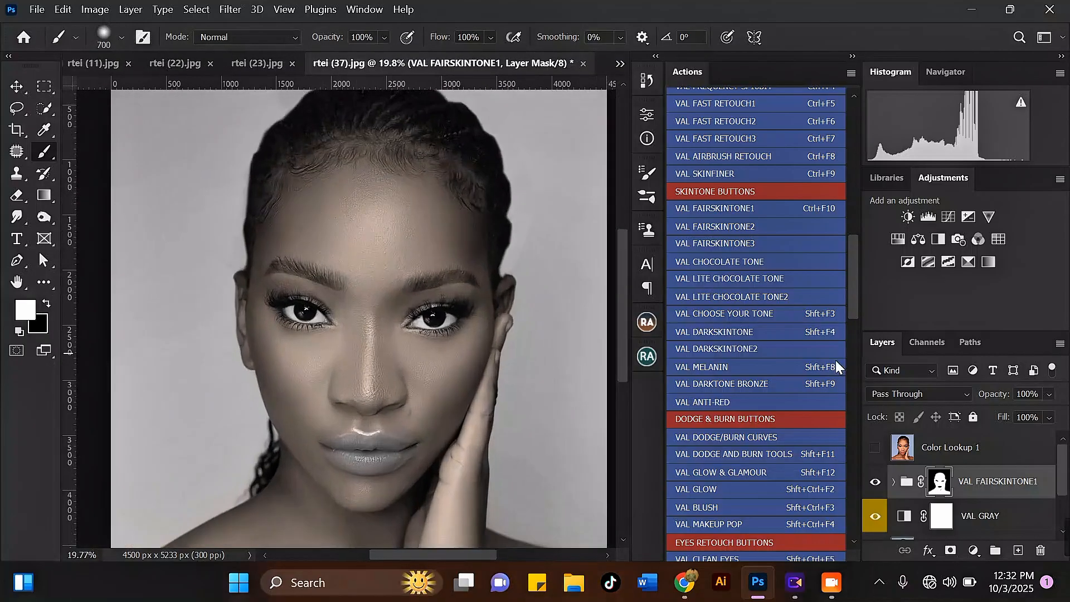
Step: Hide the VAL GRAY layer and compare the portrait with and without the VAL FAIRSKINTONE1 group, leaving the group visible
left_click(877, 517)
scroll(435, 206, "down", 3)
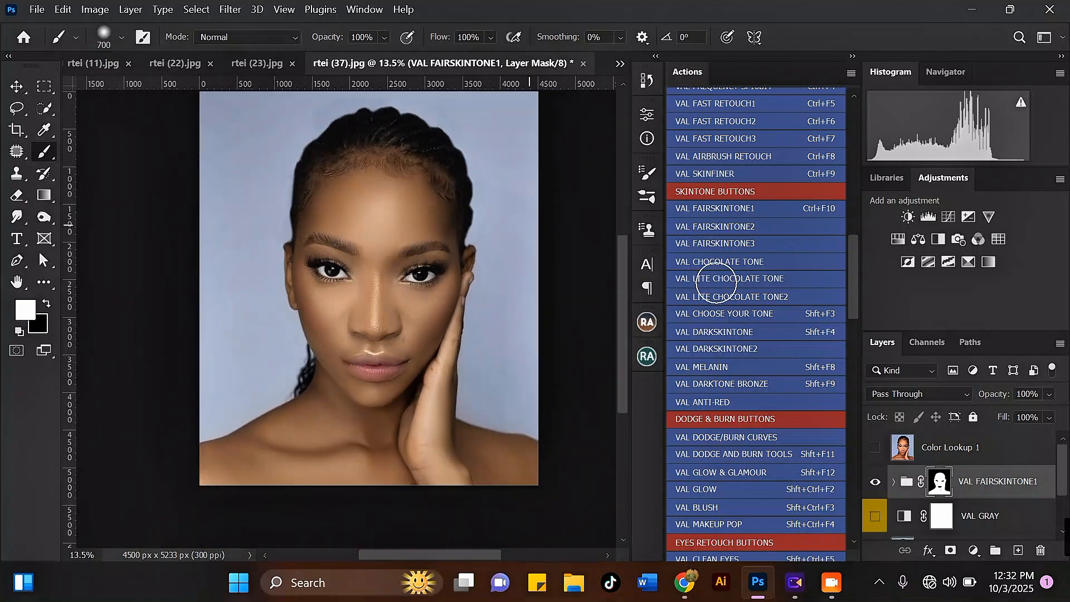
left_click(876, 484)
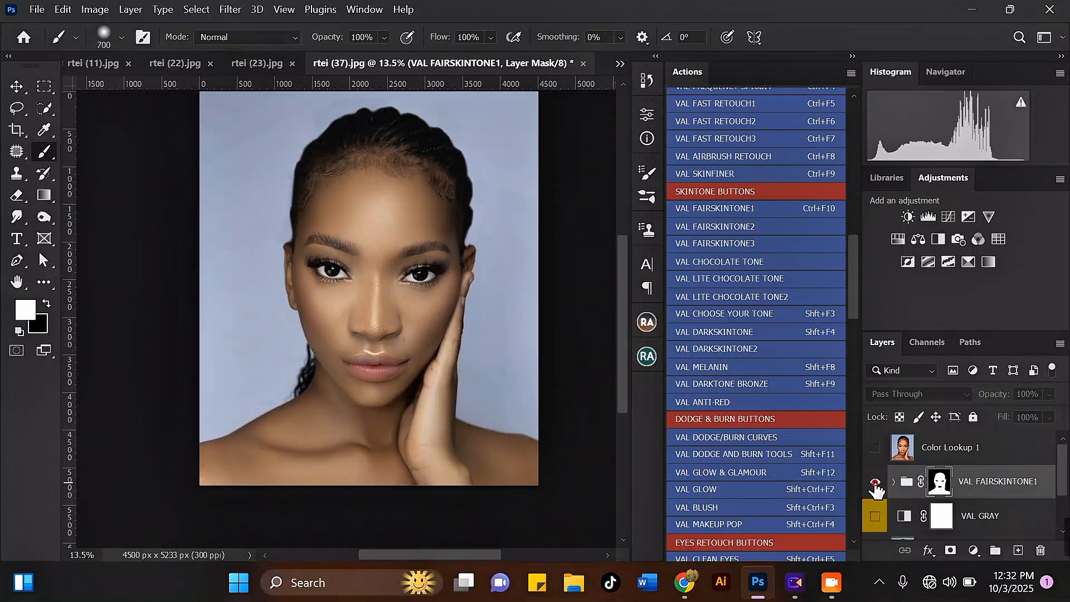
left_click(876, 484)
scroll(447, 212, "up", 2)
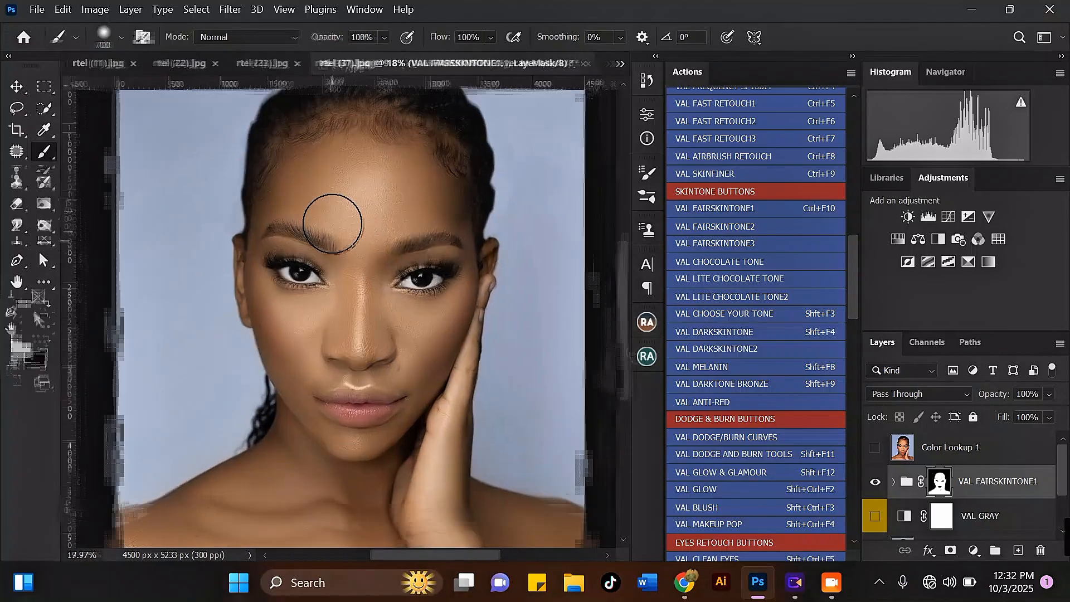
scroll(333, 224, "up", 1)
left_click(875, 484)
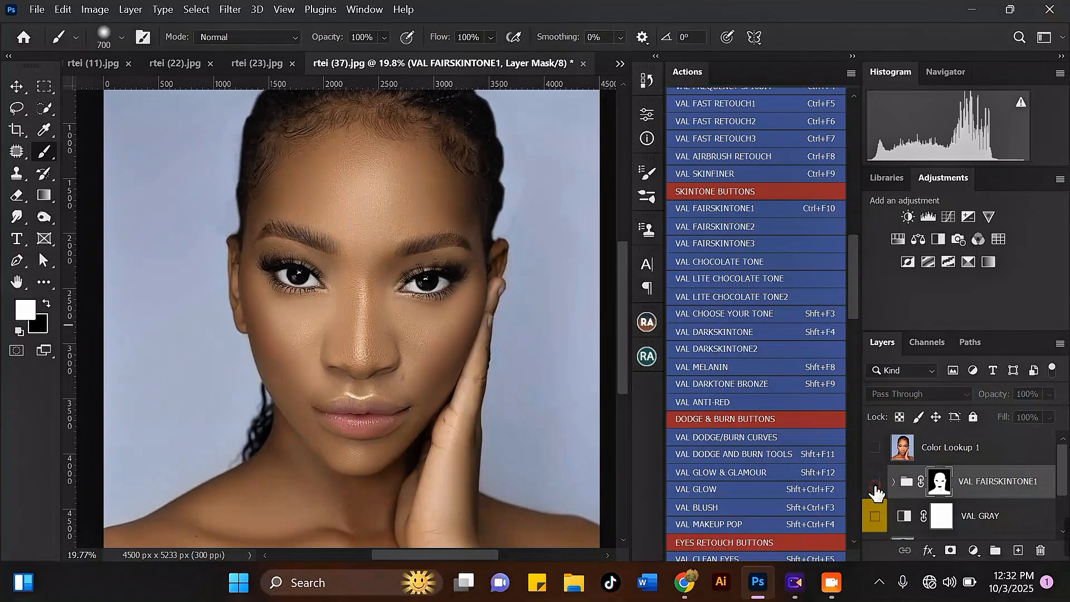
left_click(875, 483)
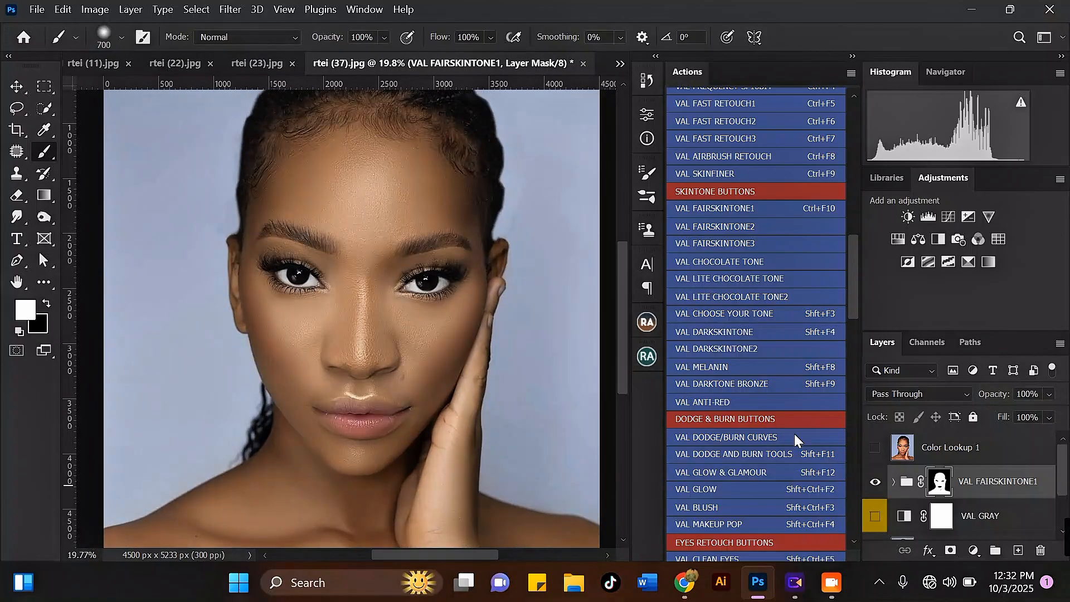
Step: Add a Selective Color adjustment layer above the VAL FAIRSKINTONE1 group and target the Yellows
scroll(463, 208, "down", 4)
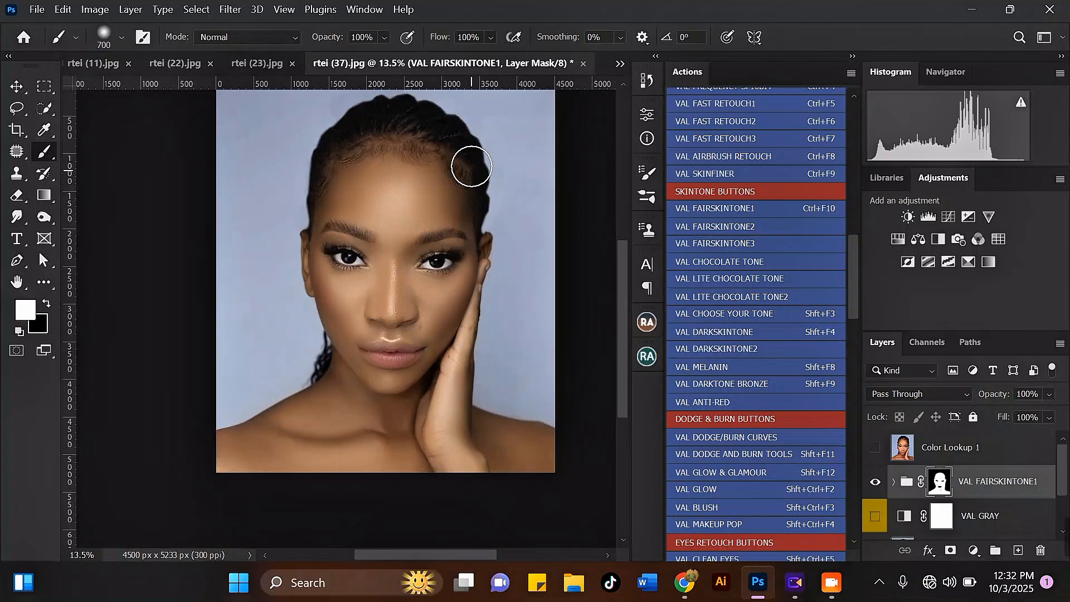
scroll(472, 166, "down", 1)
scroll(506, 170, "up", 1)
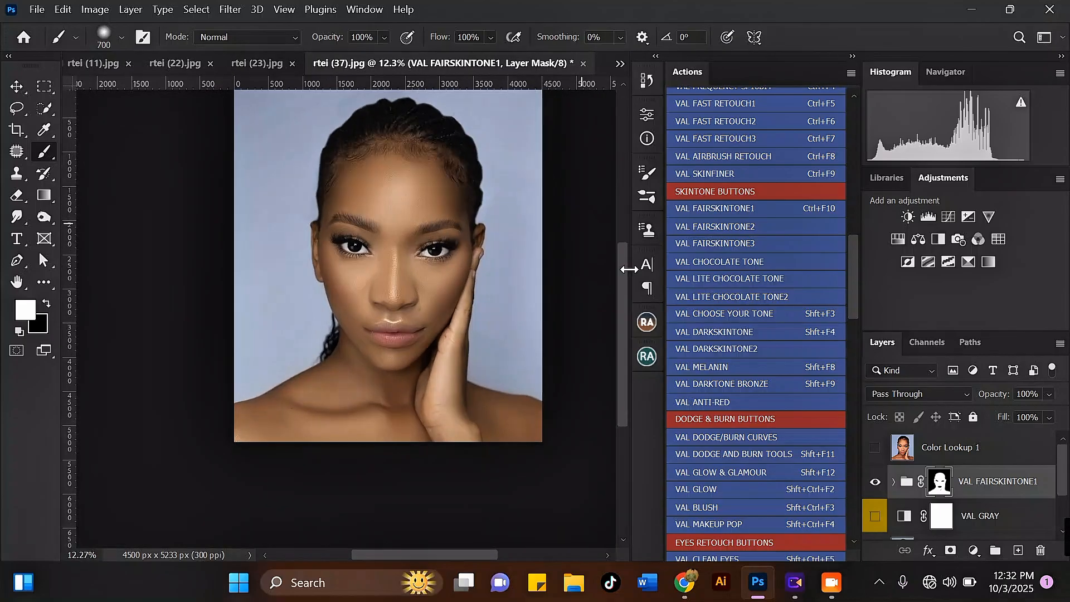
left_click(973, 551)
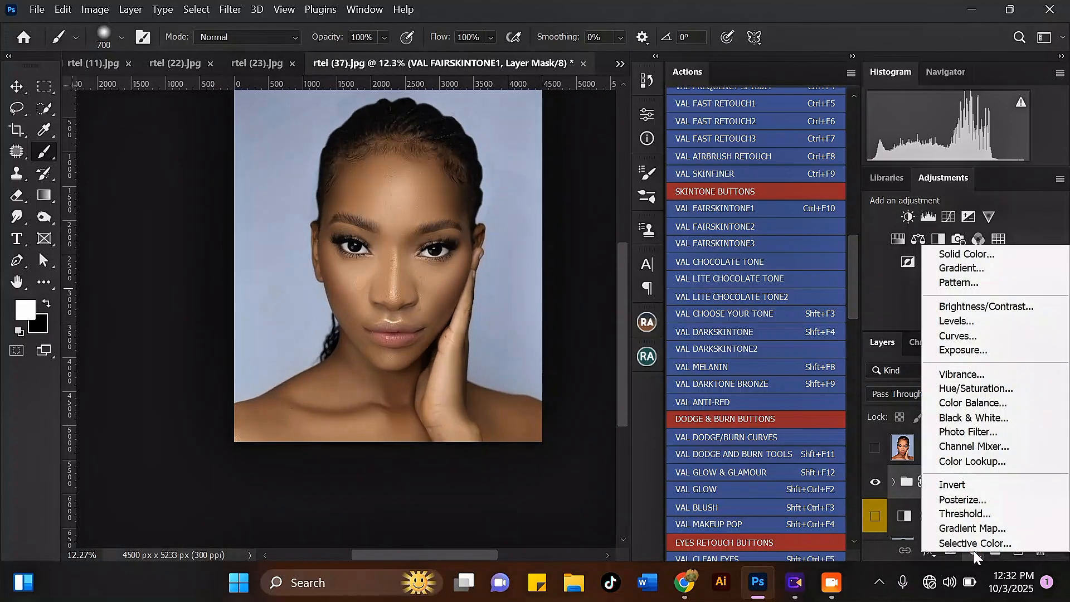
left_click(973, 545)
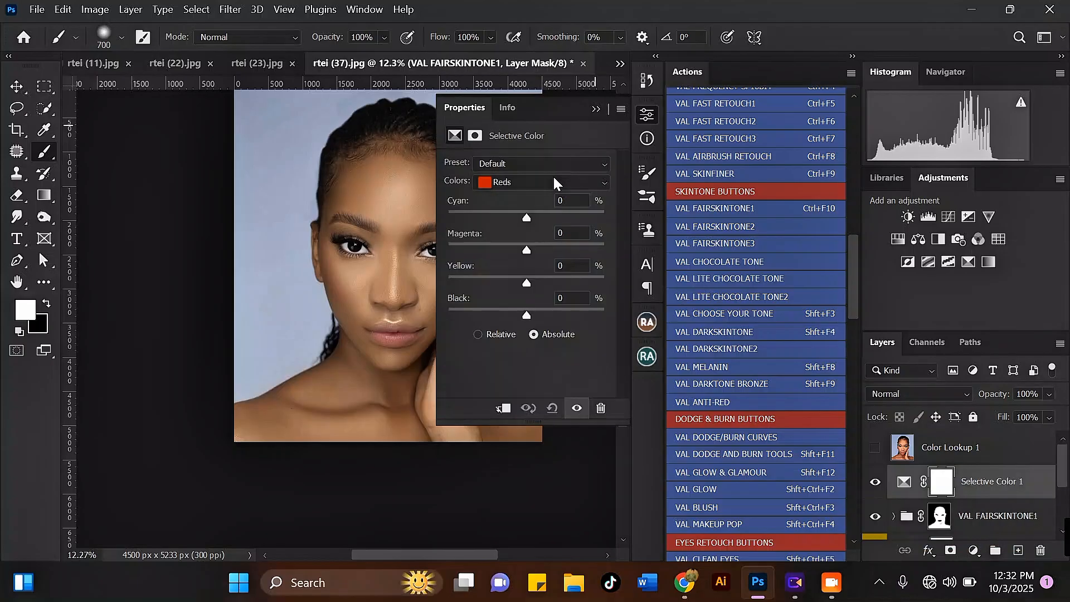
left_click(551, 178)
left_click(526, 213)
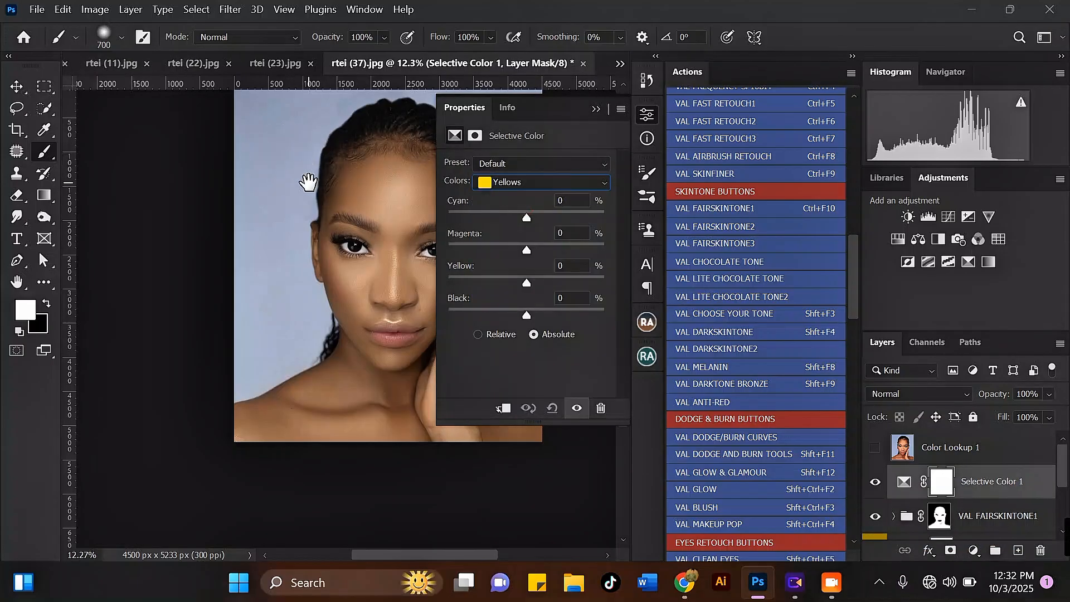
Step: Set Cyan in the Yellows to -91% and review the skin tone across the portrait
left_click_drag(309, 182, 229, 170)
scroll(313, 158, "up", 1)
scroll(316, 158, "up", 1)
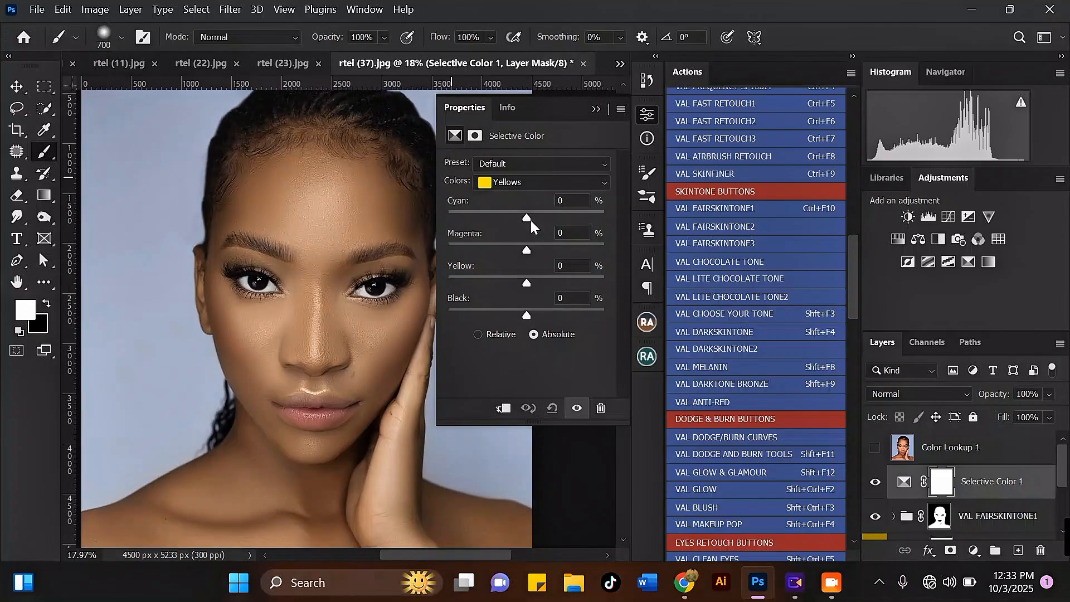
left_click_drag(525, 220, 457, 215)
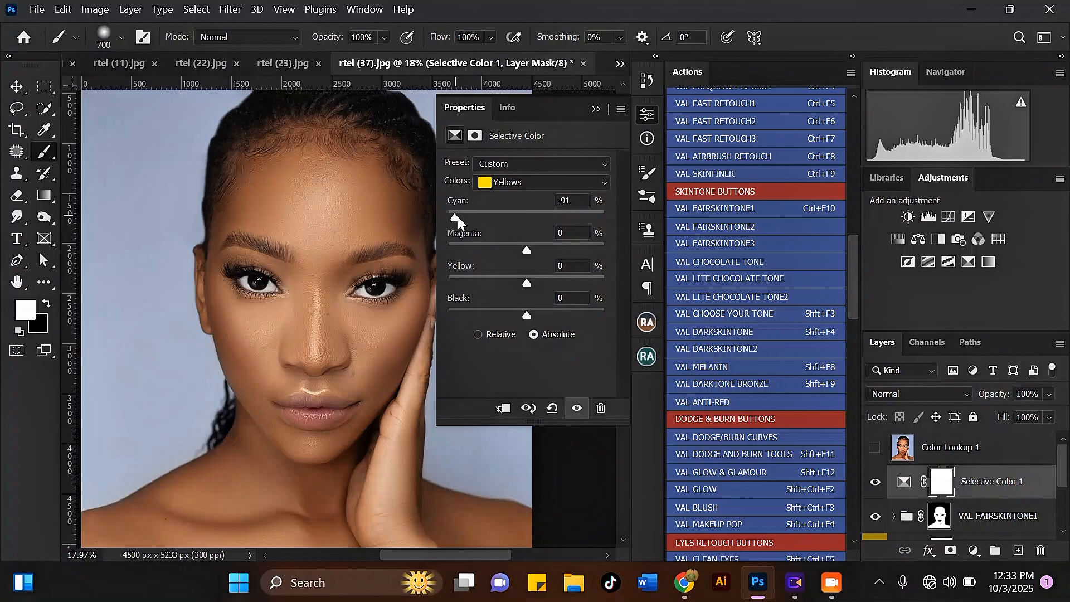
left_click(596, 110)
scroll(502, 210, "down", 4)
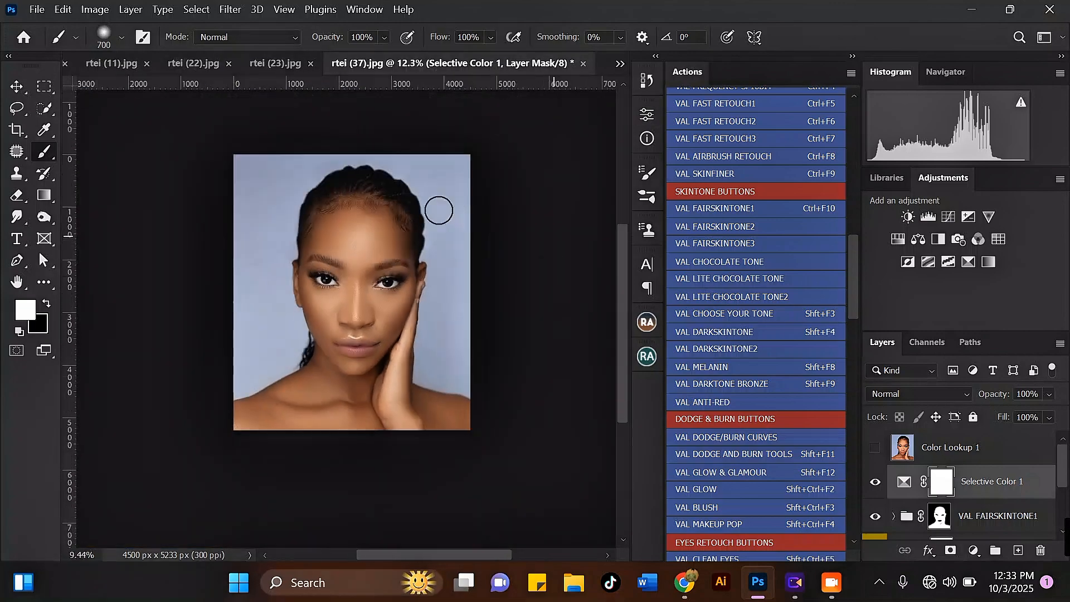
scroll(288, 308, "up", 3)
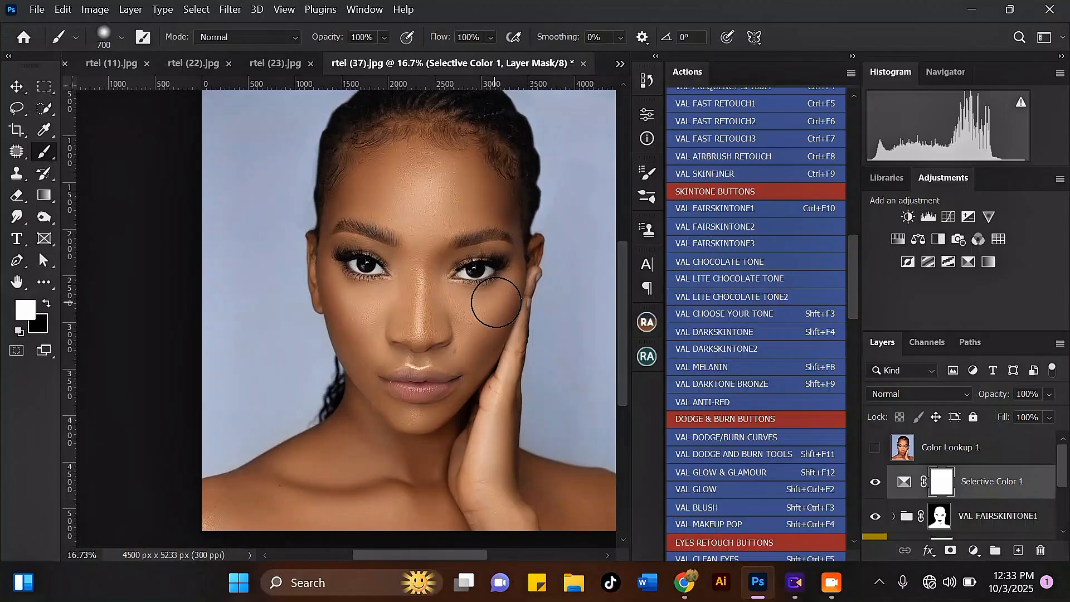
scroll(447, 251, "down", 2)
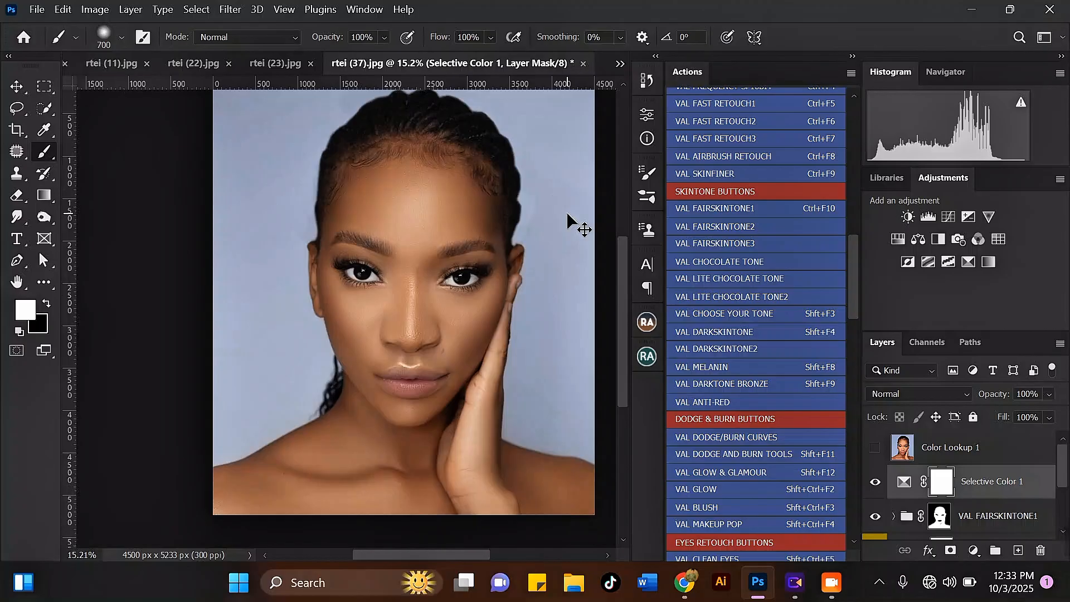
Step: Stamp the visible layers into a new layer and open it in the Camera Raw Filter with a side-by-side before/after view
key("ctrl+shift+alt+e")
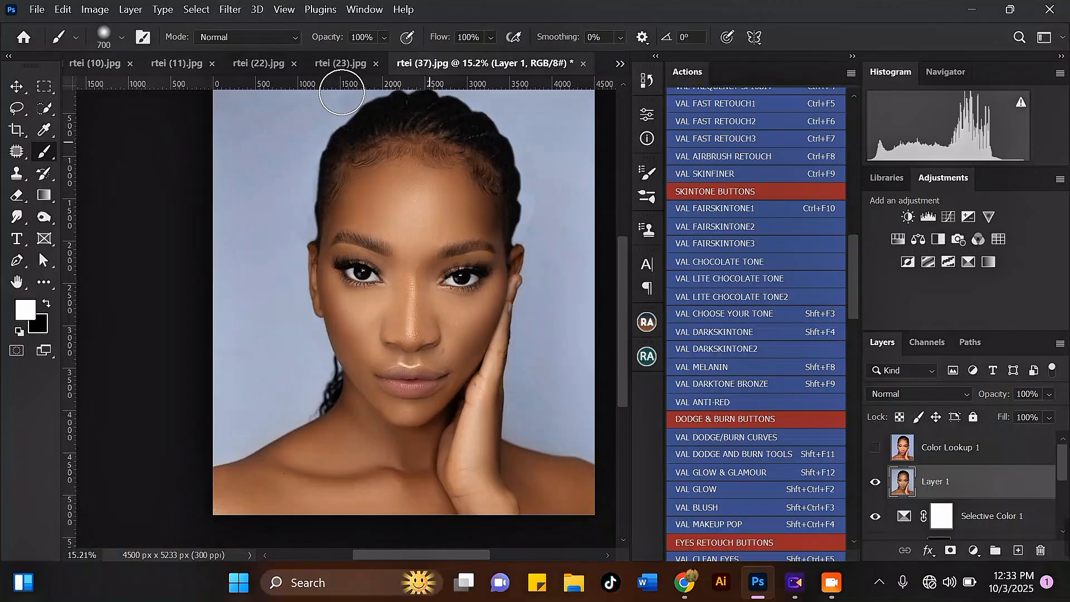
left_click(231, 10)
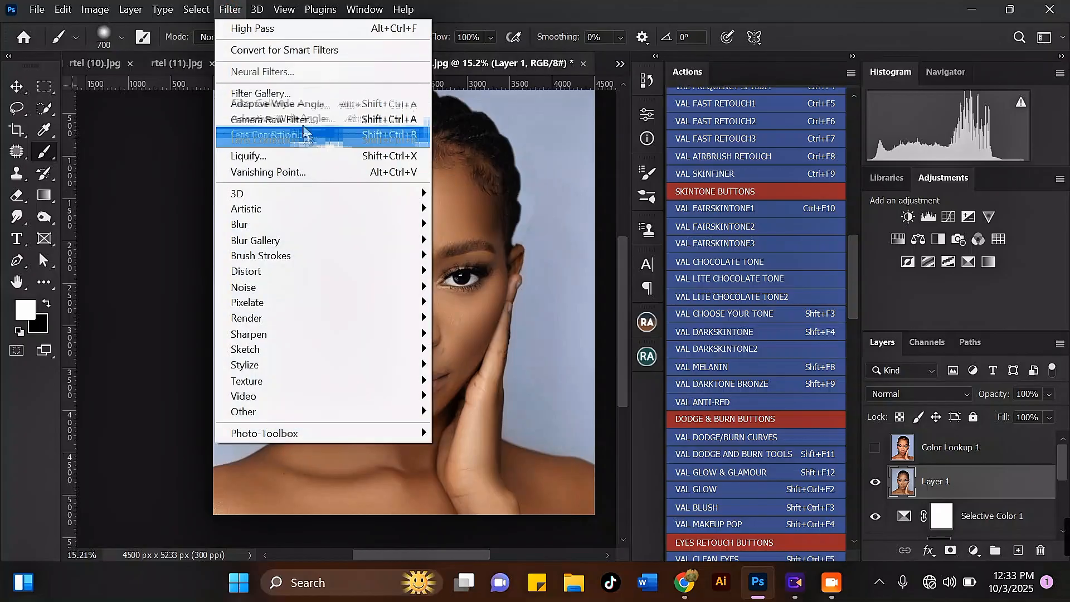
left_click(310, 128)
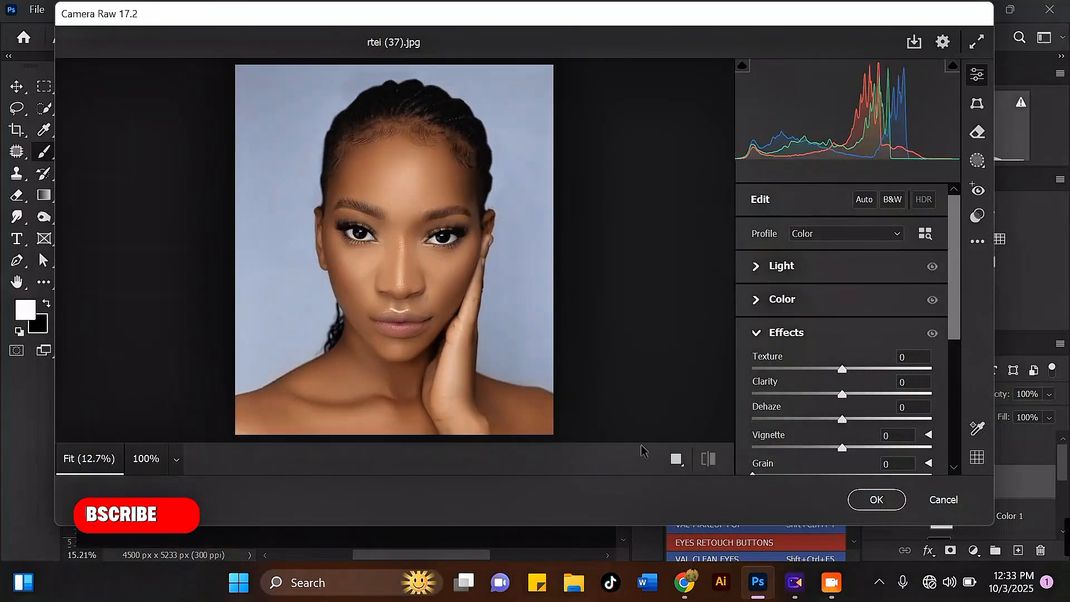
left_click(709, 458)
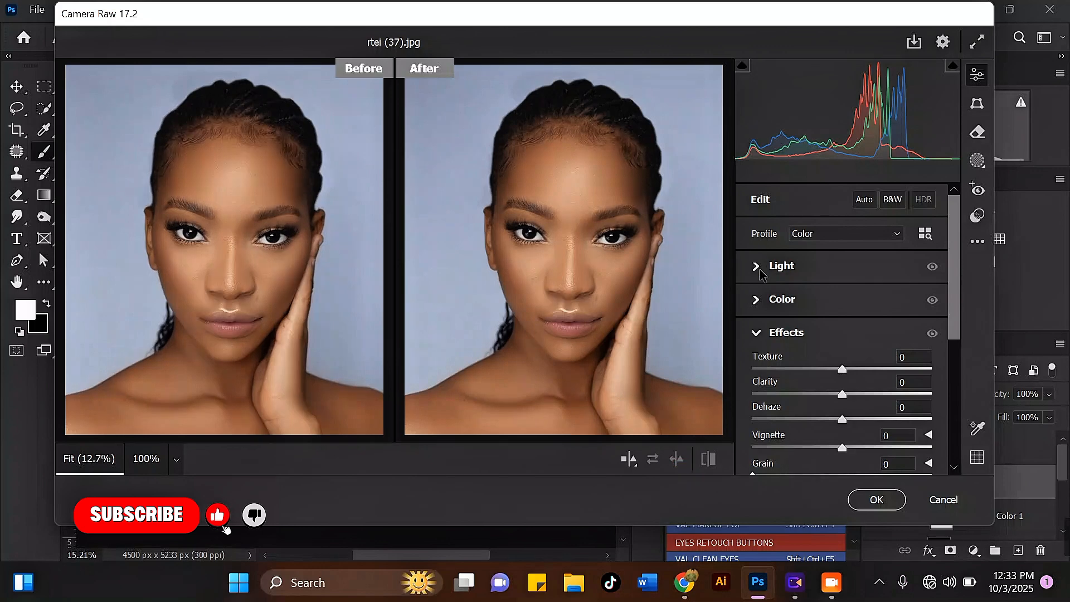
Step: Set the Light settings' Highlights to +14 in Camera Raw and move on to the Color settings
left_click(759, 270)
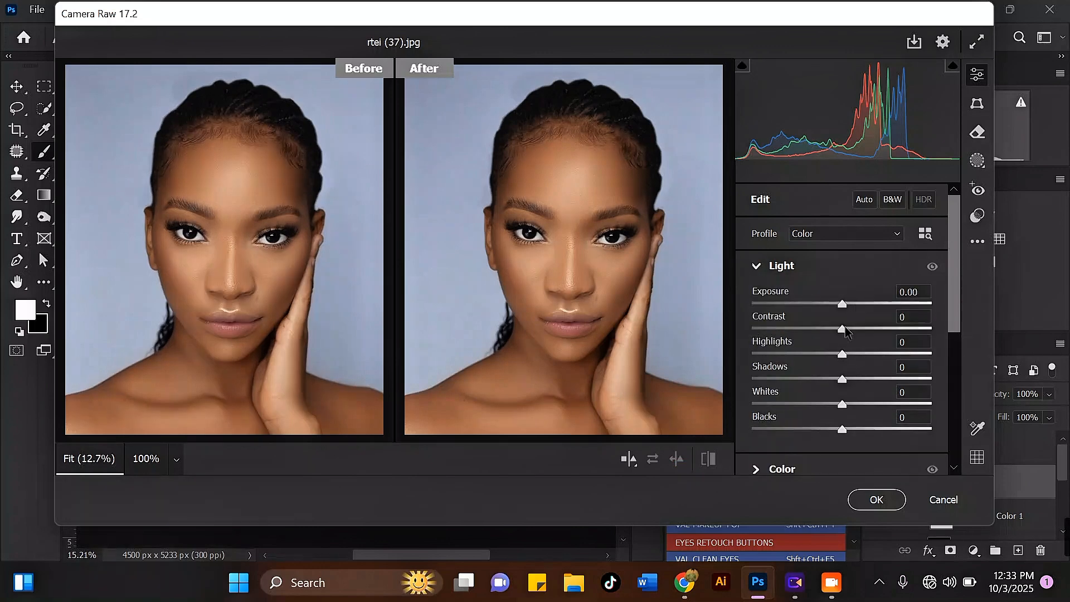
left_click_drag(856, 352, 857, 352)
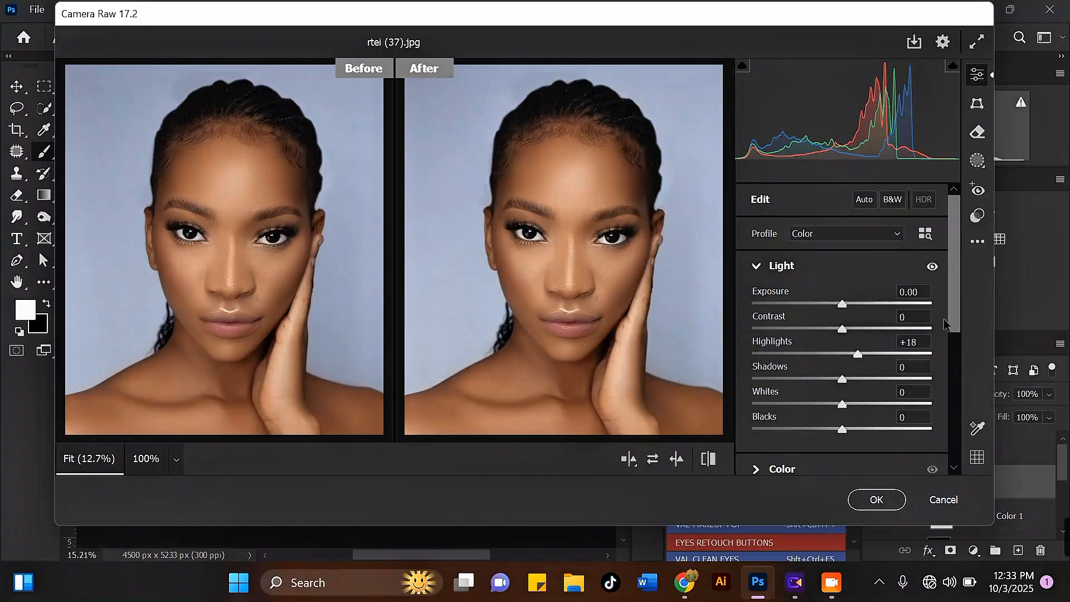
left_click_drag(866, 352, 862, 353)
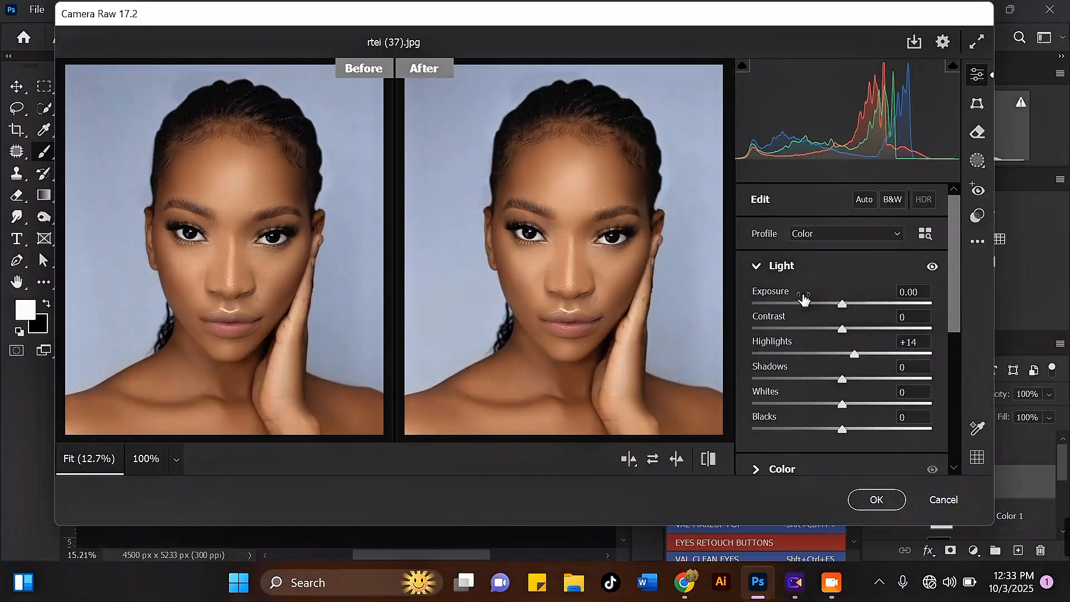
left_click(758, 267)
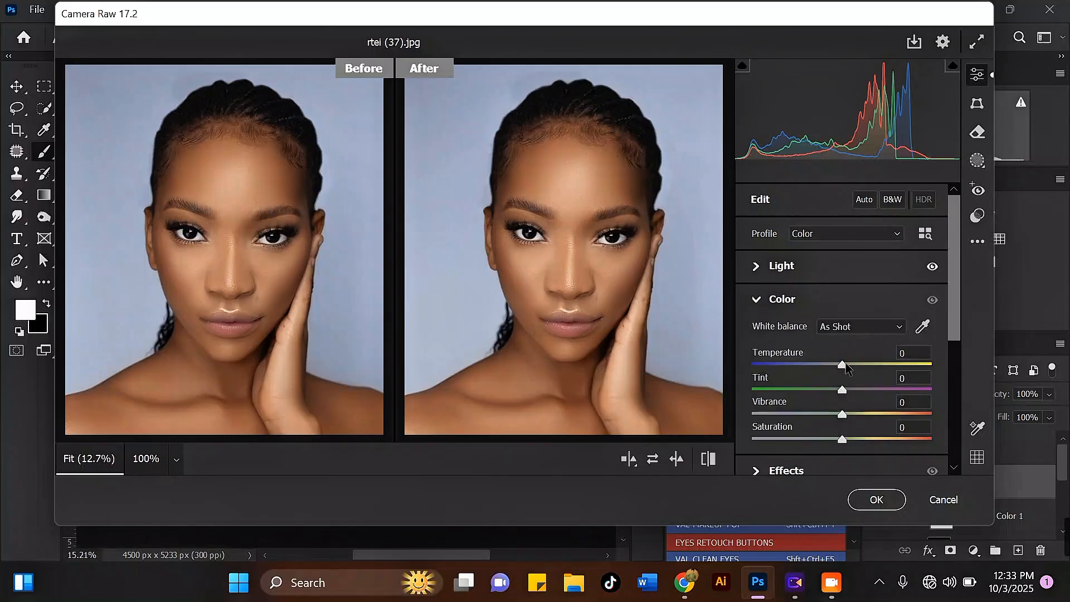
Step: Set the Color Temperature to +3 and the Calibration Blue Primary to Hue -12 and Saturation +25
left_click_drag(845, 366, 847, 359)
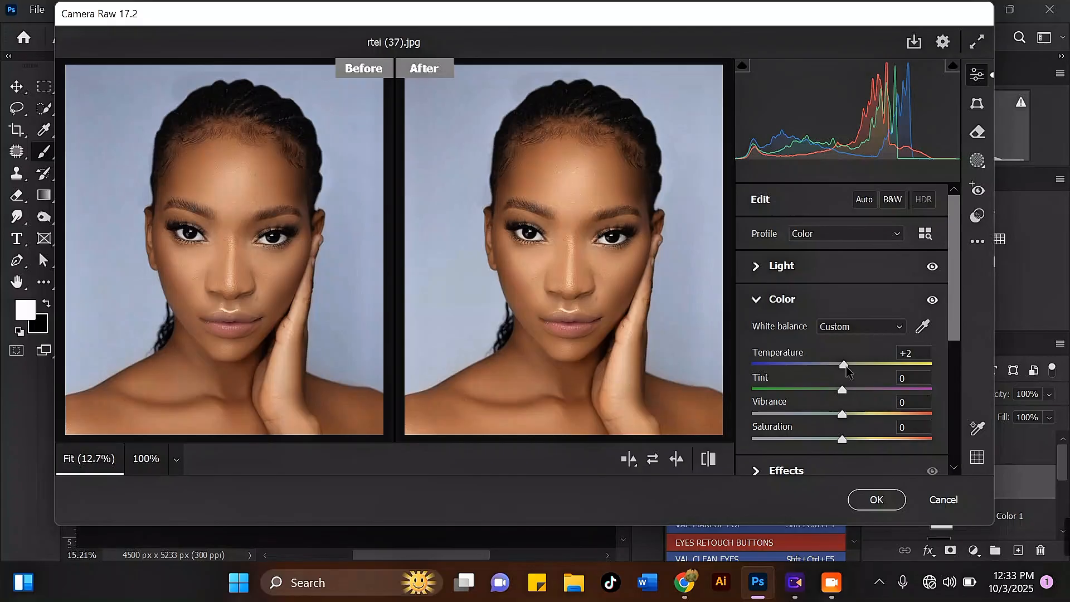
left_click_drag(847, 368, 848, 368)
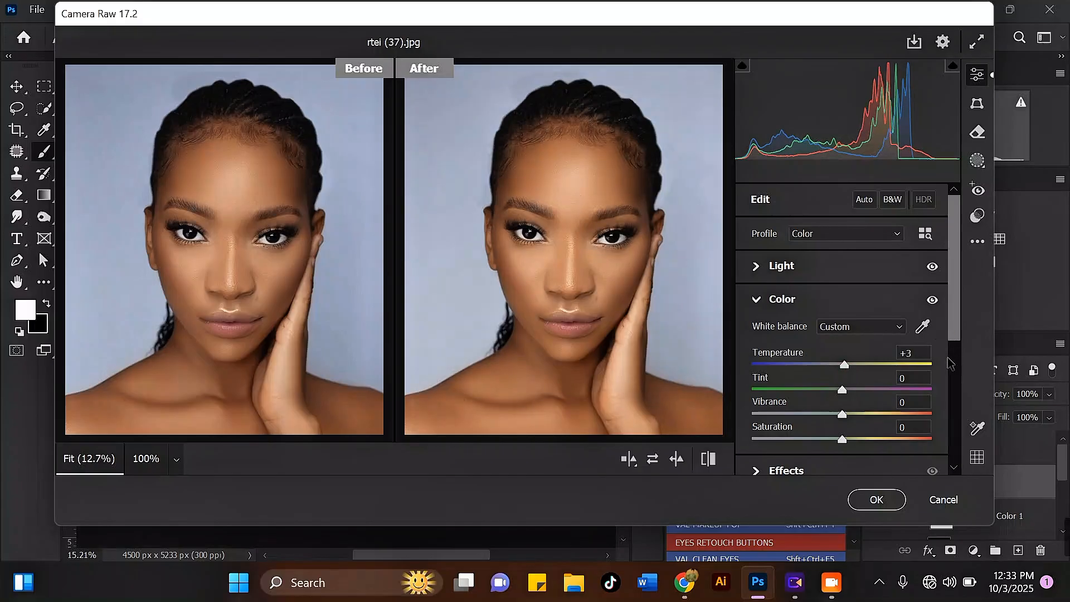
left_click_drag(958, 336, 870, 466)
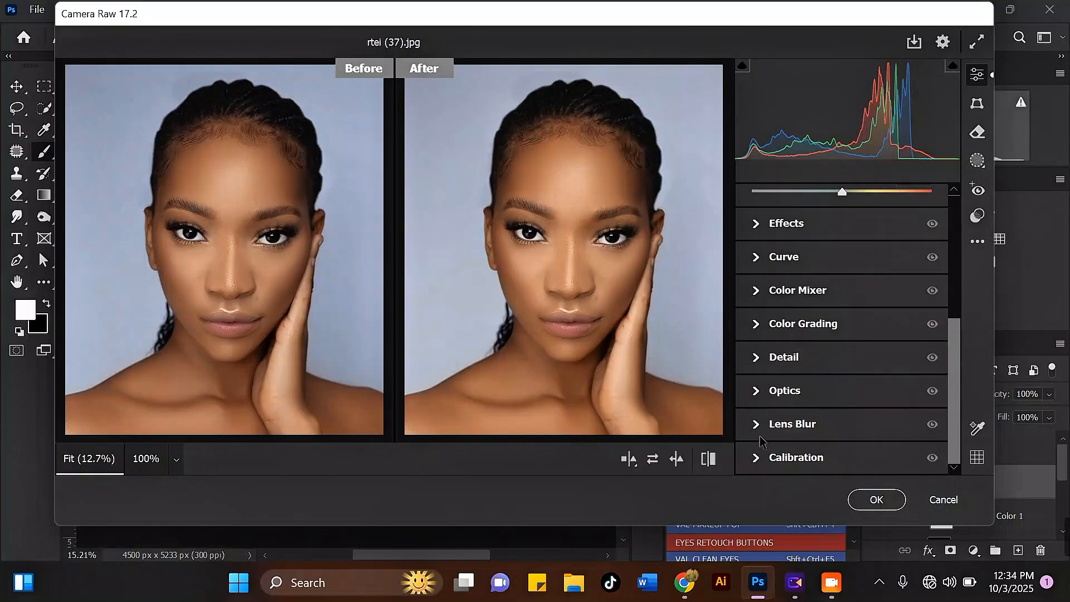
left_click(758, 458)
left_click_drag(953, 433, 954, 457)
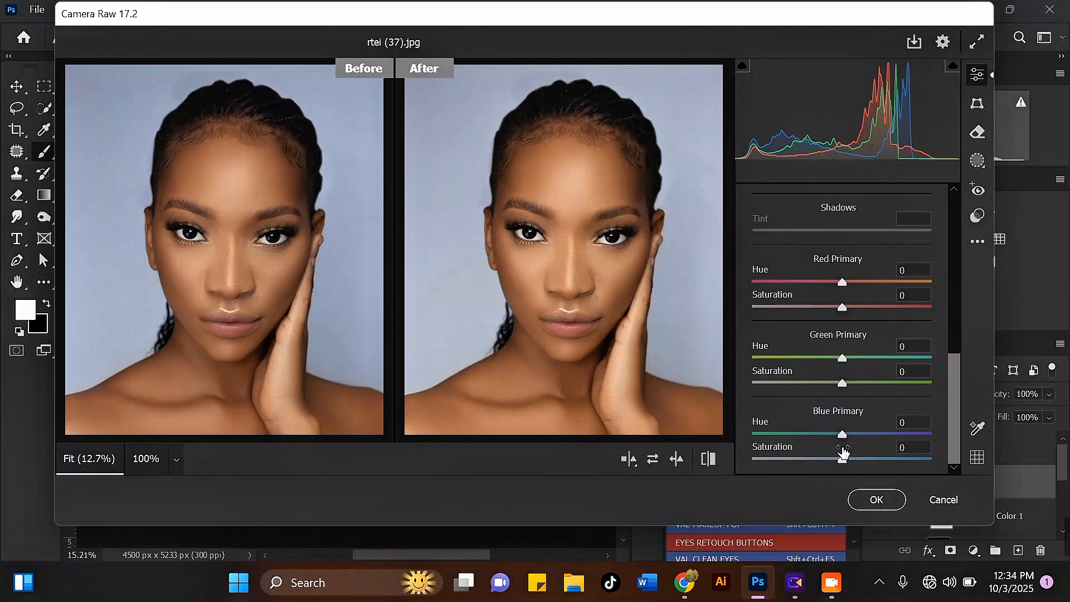
left_click_drag(845, 463, 831, 437)
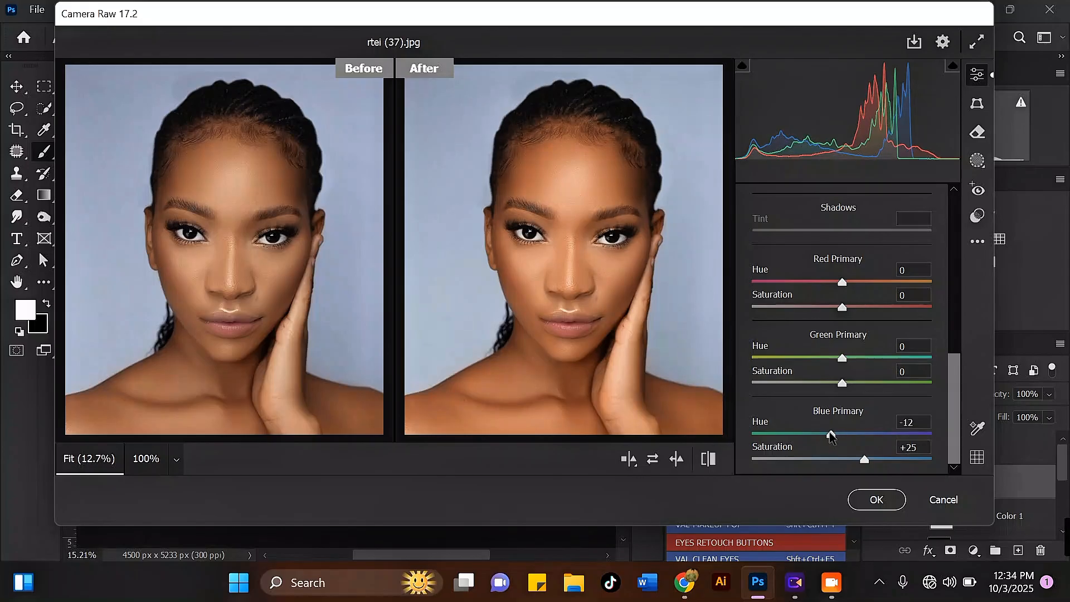
Step: Set Texture to +17 in the Effects settings and Sharpening to 18 in the Detail settings
left_click_drag(950, 370, 838, 207)
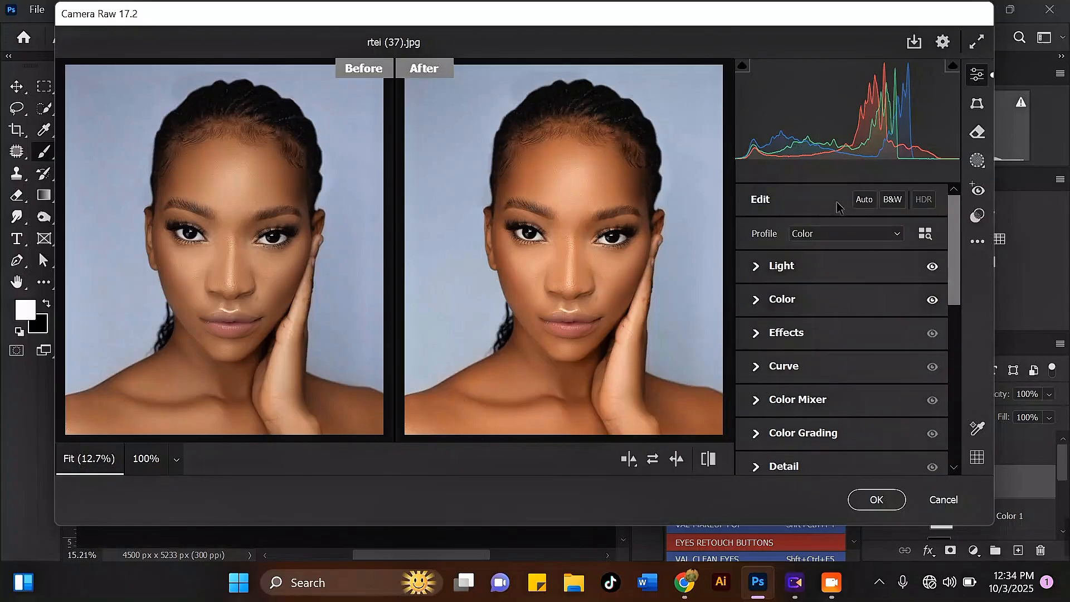
left_click(755, 332)
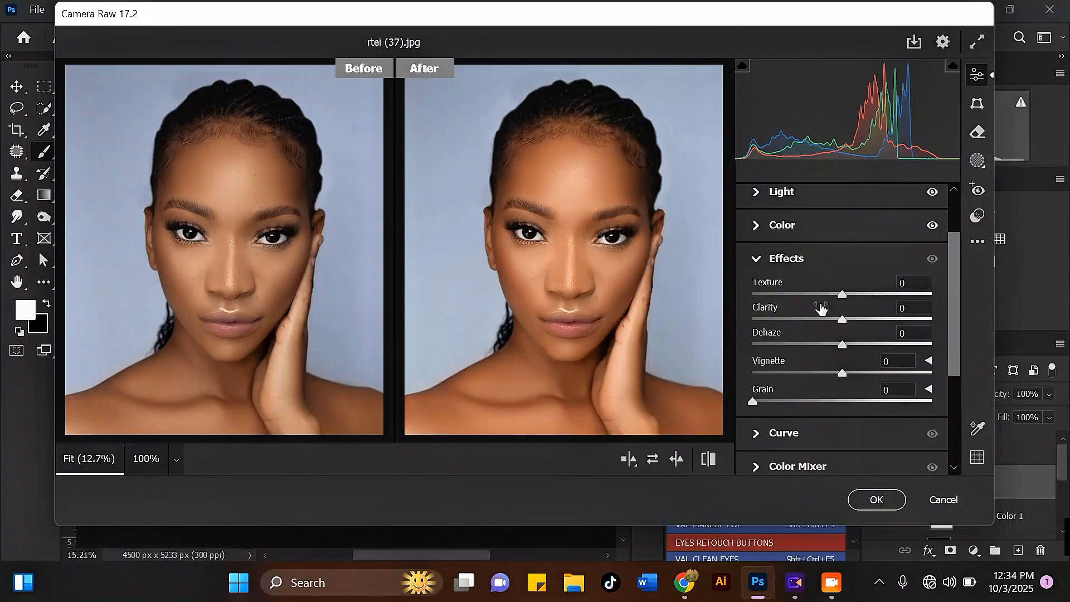
left_click_drag(842, 294, 859, 299)
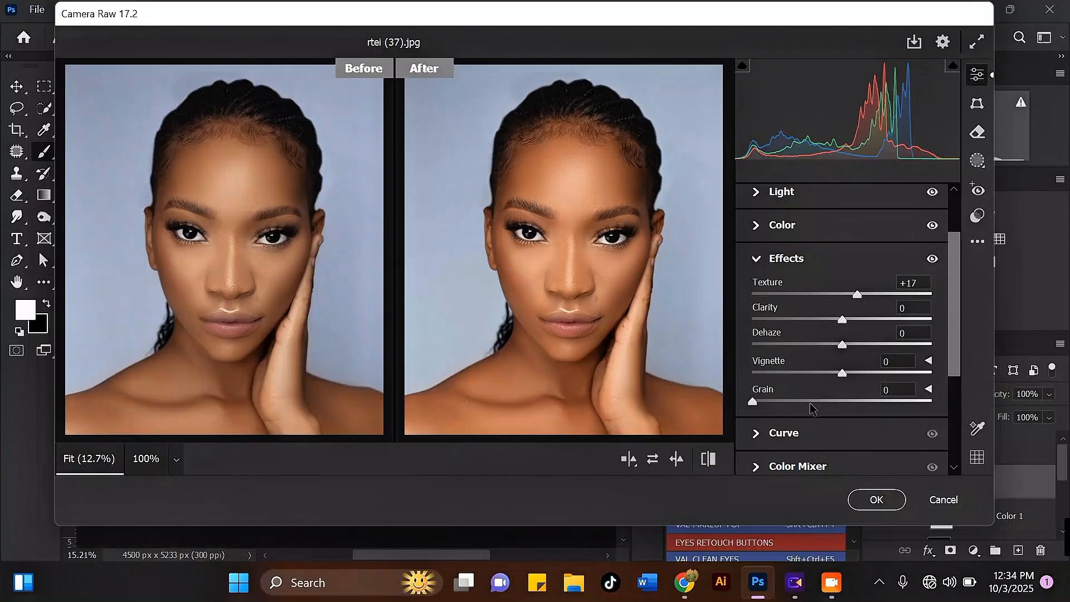
scroll(951, 366, "down", 4)
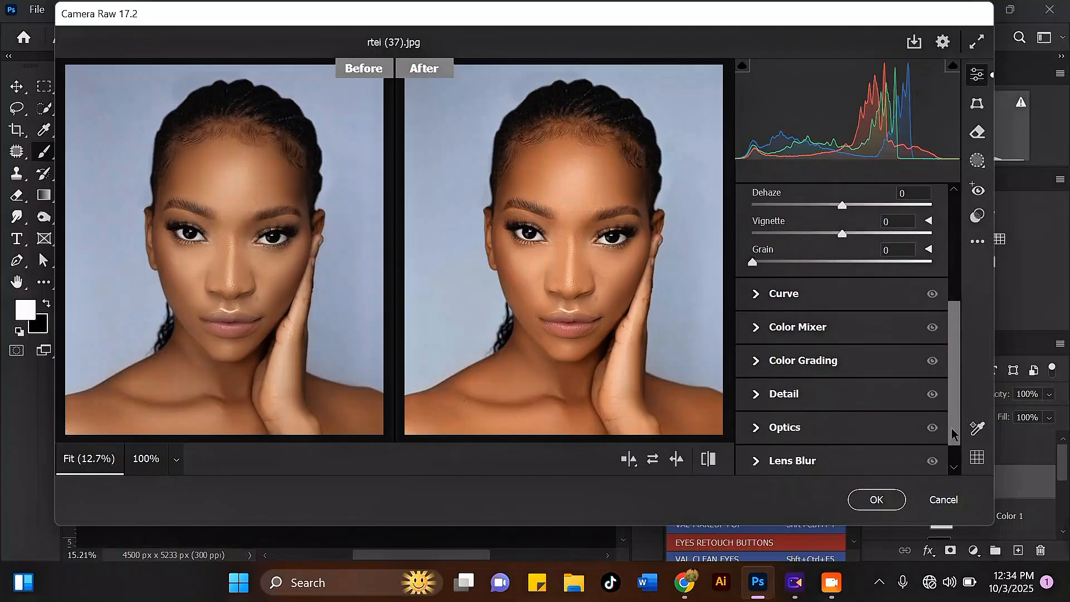
left_click(756, 394)
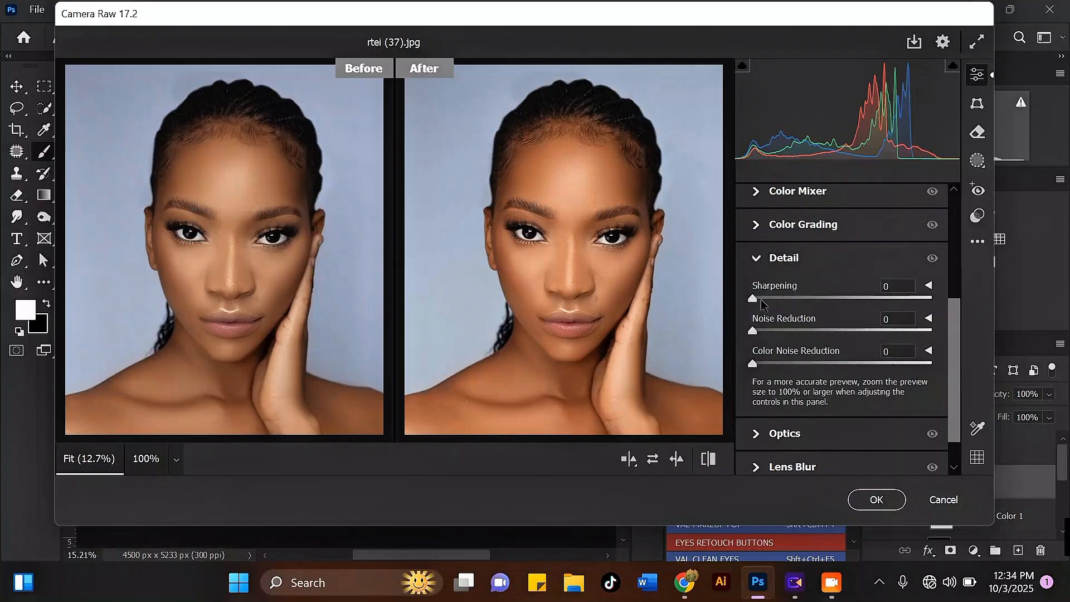
left_click_drag(761, 302, 778, 304)
scroll(954, 356, "down", 2)
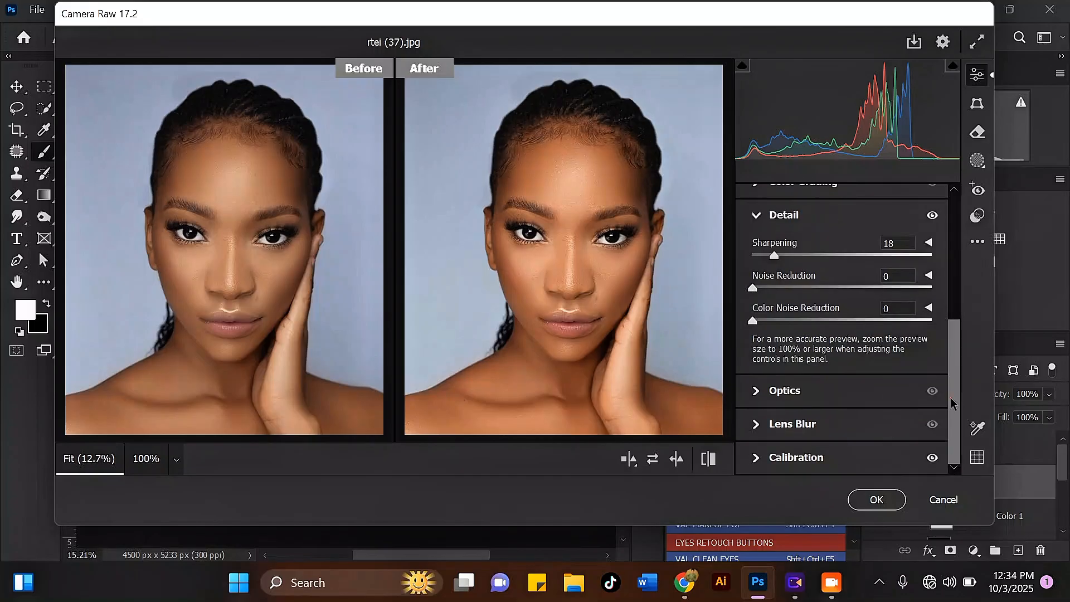
Step: In the Color Mixer, set the Hue of Greens to -8, Aquas to -15, Blues to +10 and Purples to -60
left_click_drag(951, 401, 951, 326)
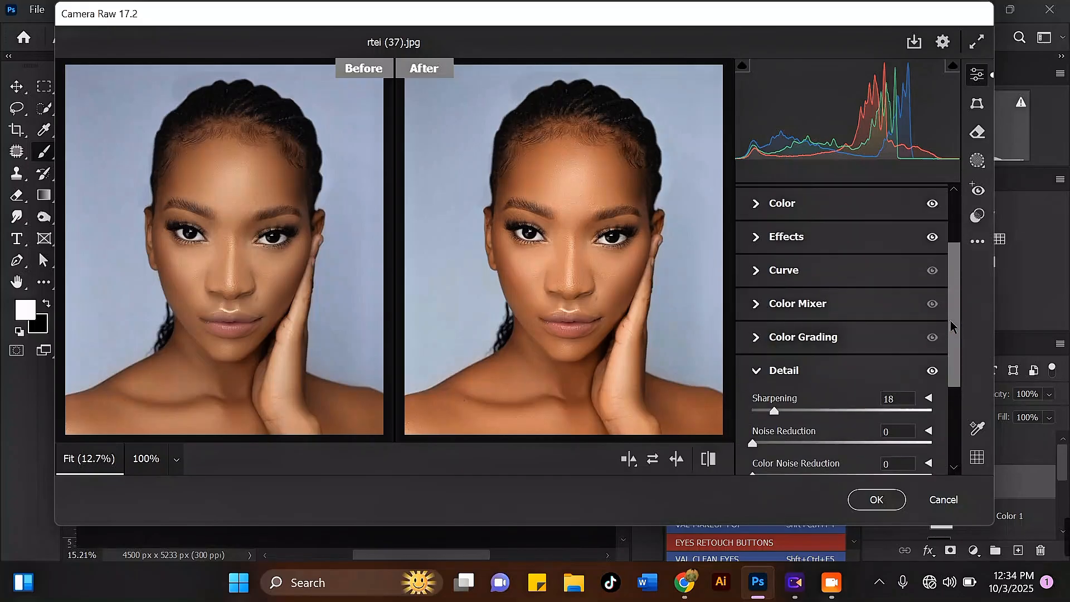
left_click(819, 306)
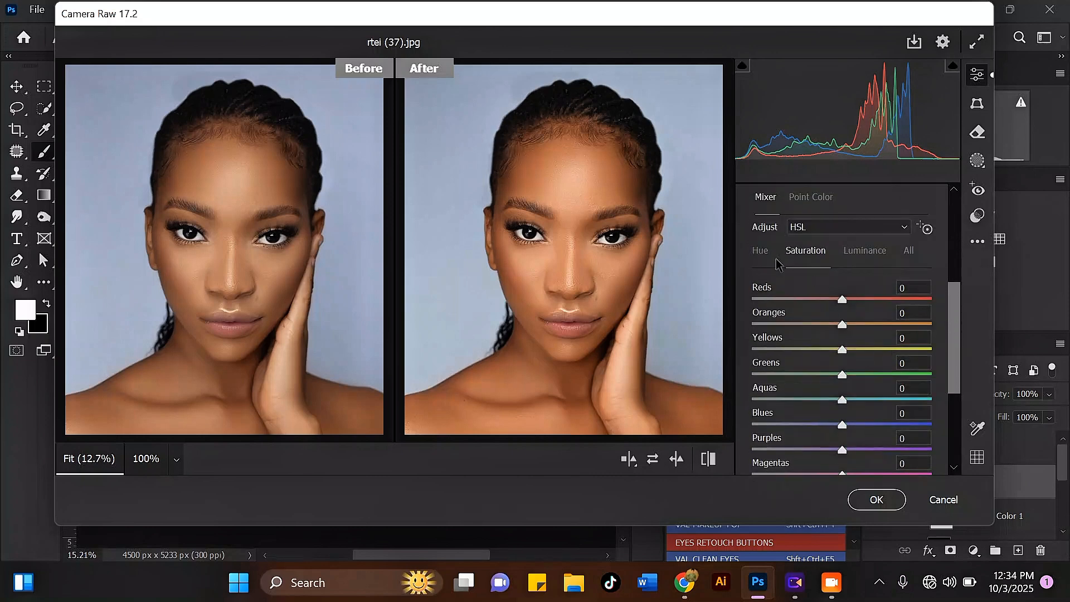
left_click(762, 252)
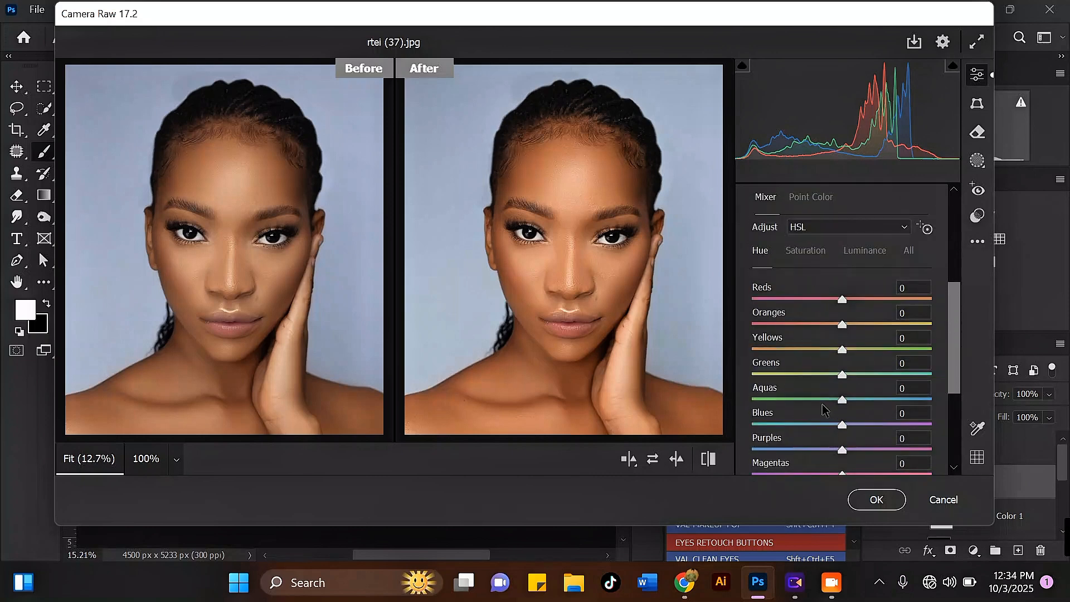
left_click_drag(844, 400, 784, 400)
left_click_drag(841, 425, 857, 442)
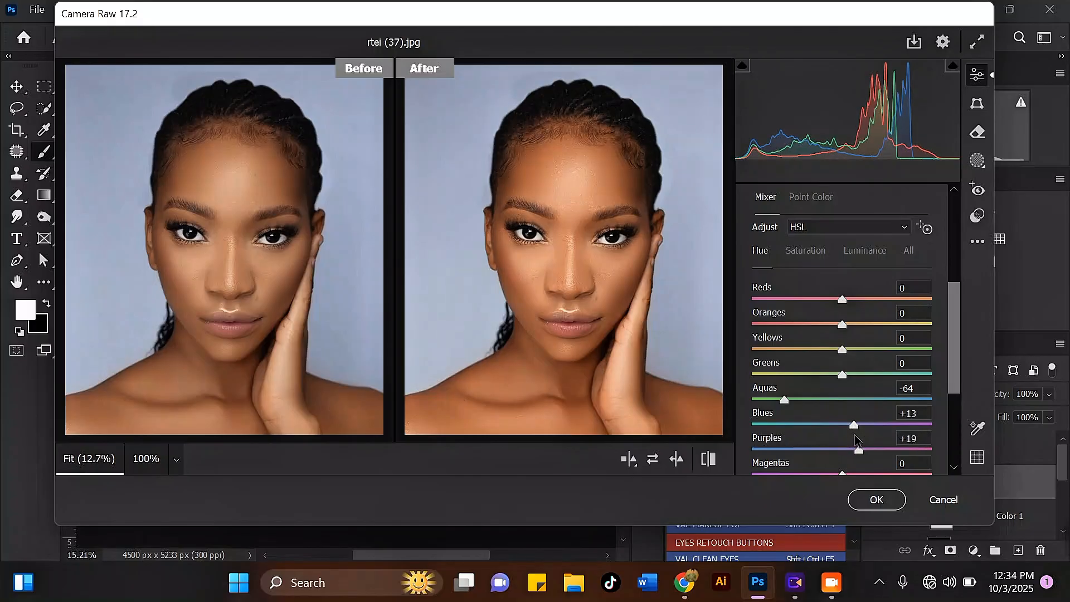
left_click_drag(847, 379, 797, 401)
left_click_drag(855, 428, 789, 449)
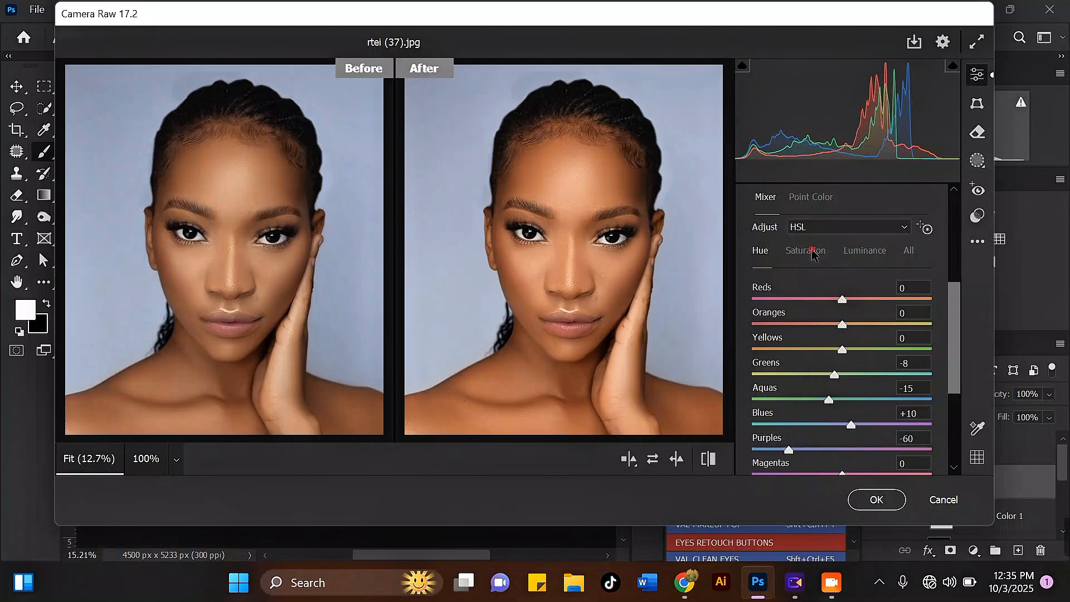
Step: Set the Color Mixer's Blues Saturation to +73 and apply the Camera Raw adjustments to the layer
left_click_drag(843, 425, 907, 426)
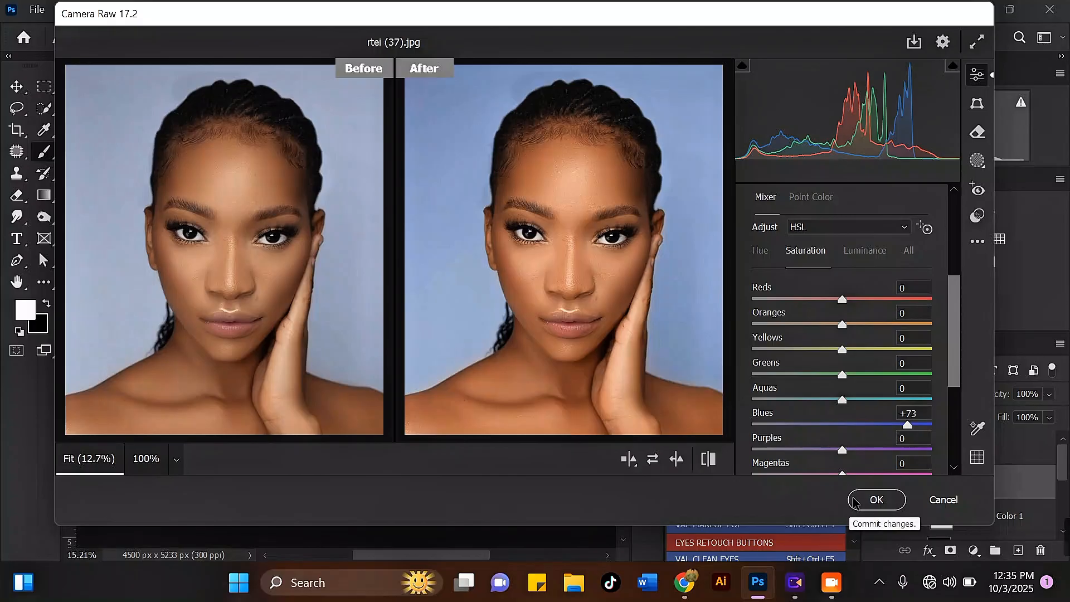
left_click(861, 500)
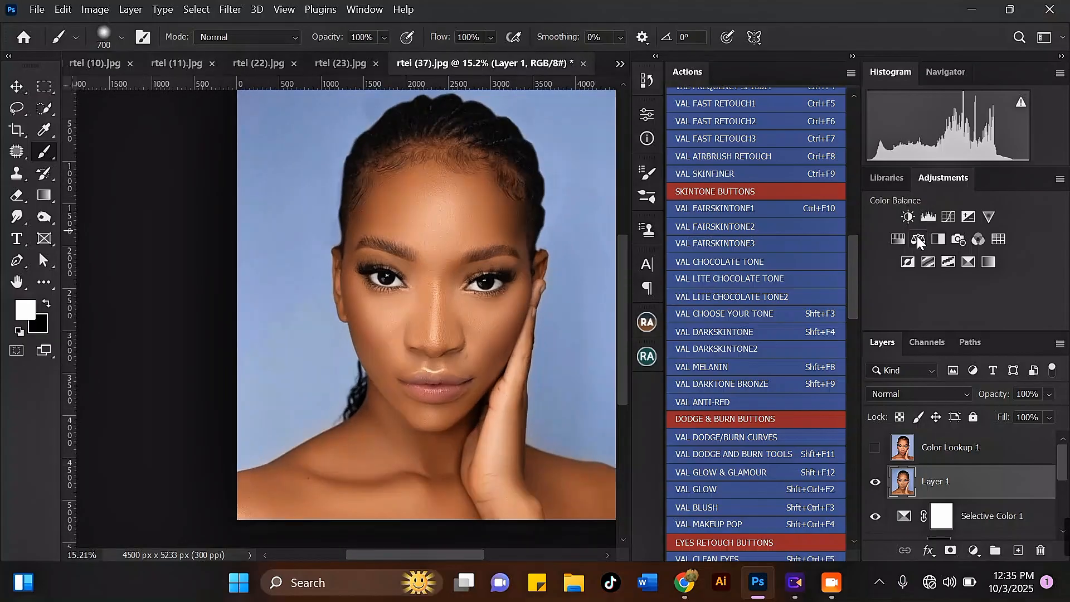
Step: Add a Color Lookup adjustment layer above Layer 1, load the fair skin lut.CUBE 3DLUT file and review the portrait
left_click(996, 245)
left_click(586, 166)
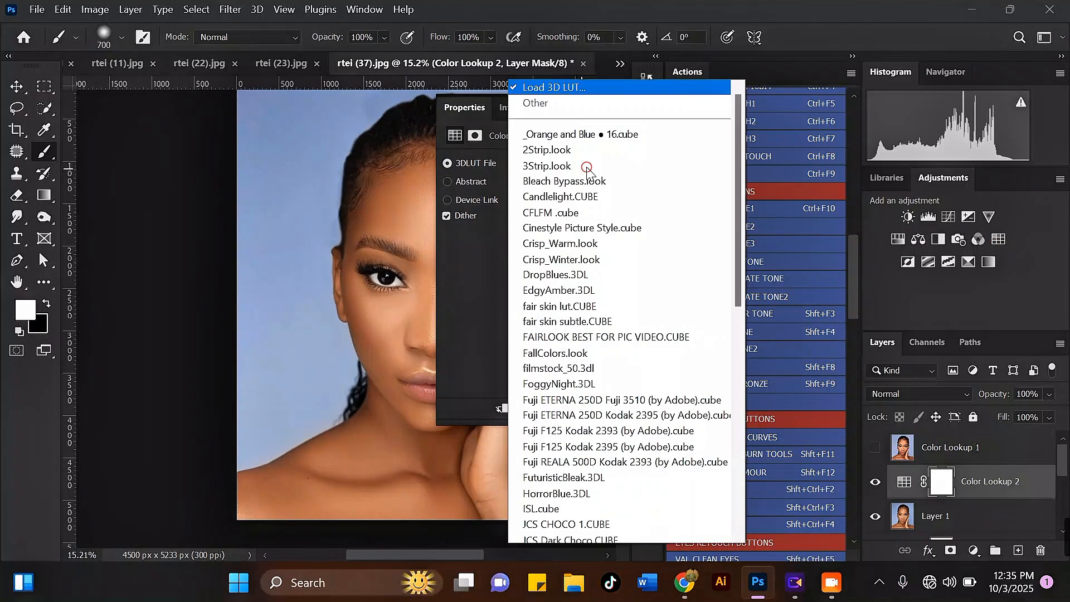
left_click(564, 242)
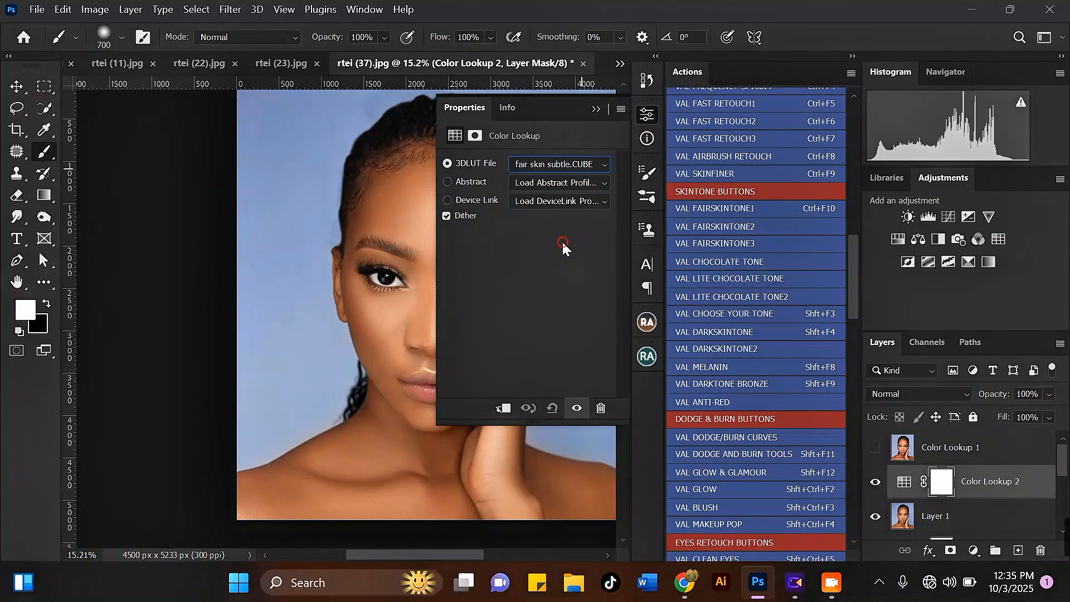
left_click(576, 168)
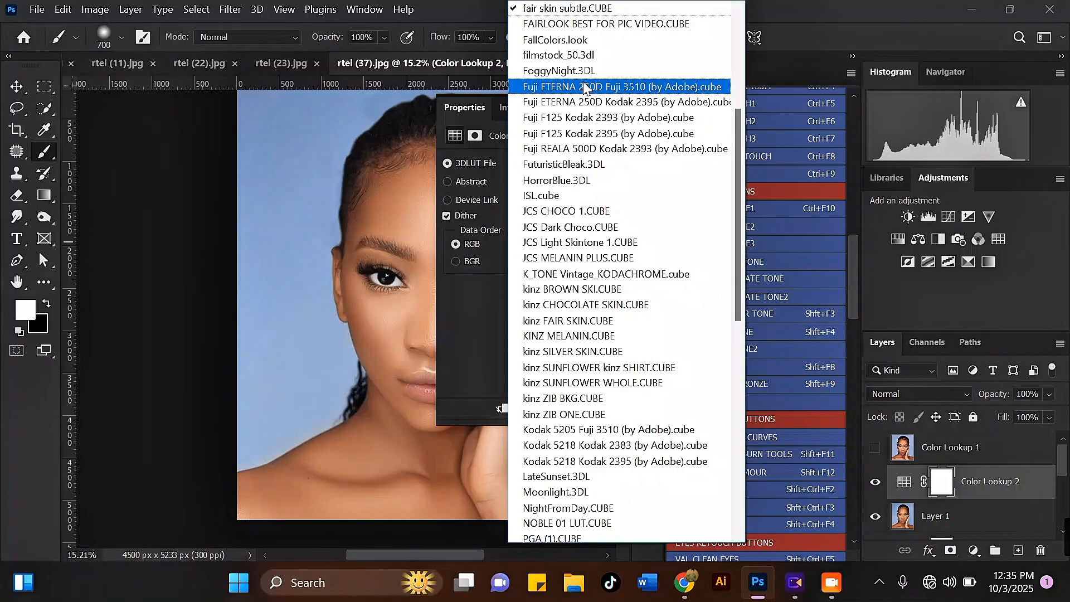
scroll(574, 48, "up", 2)
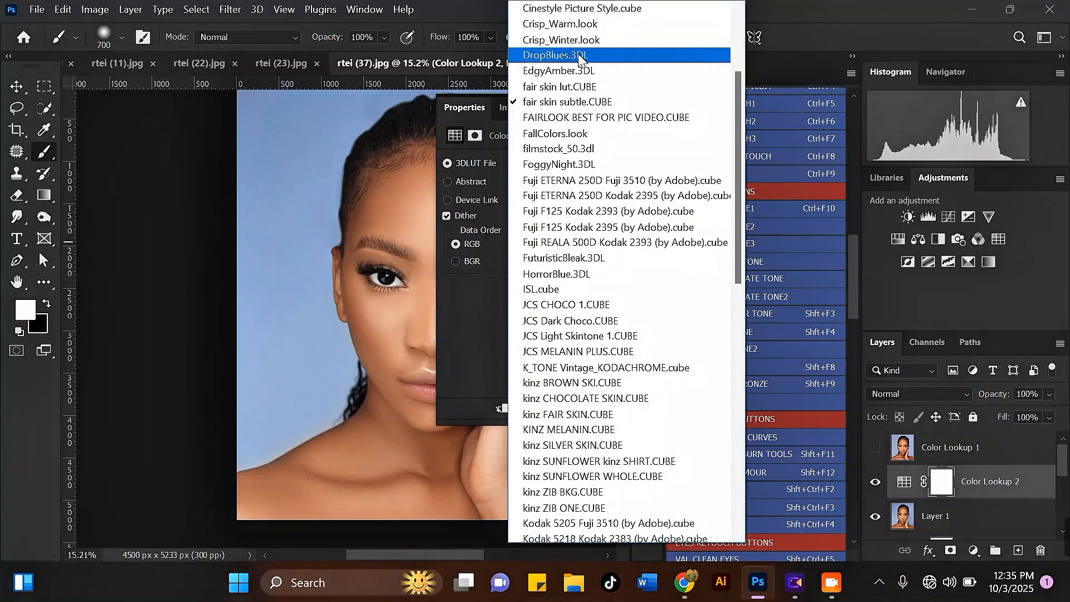
left_click(570, 85)
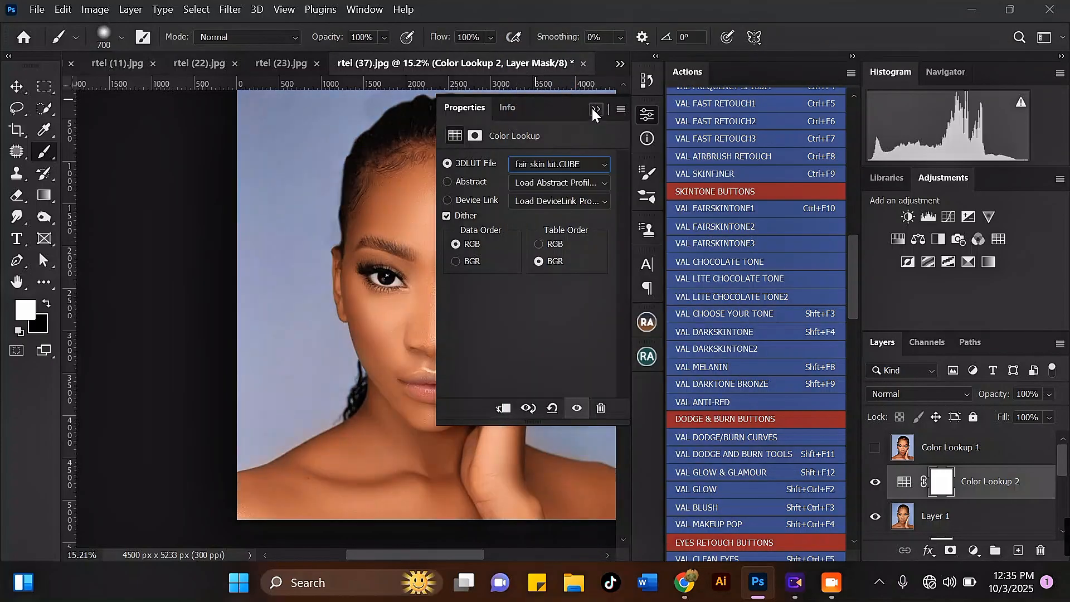
left_click(592, 108)
scroll(491, 156, "up", 1)
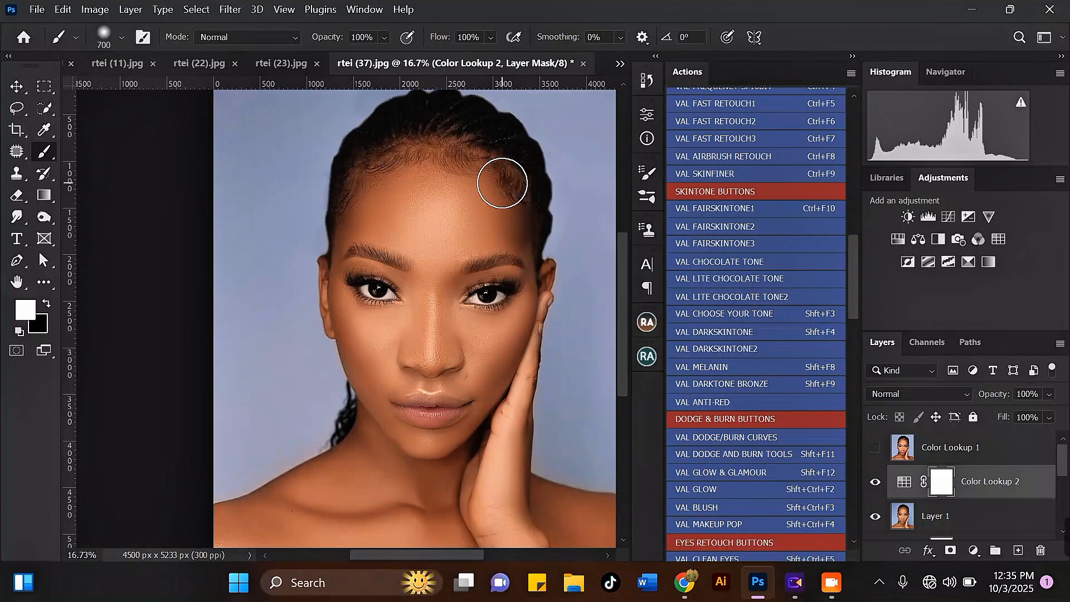
scroll(503, 183, "down", 1)
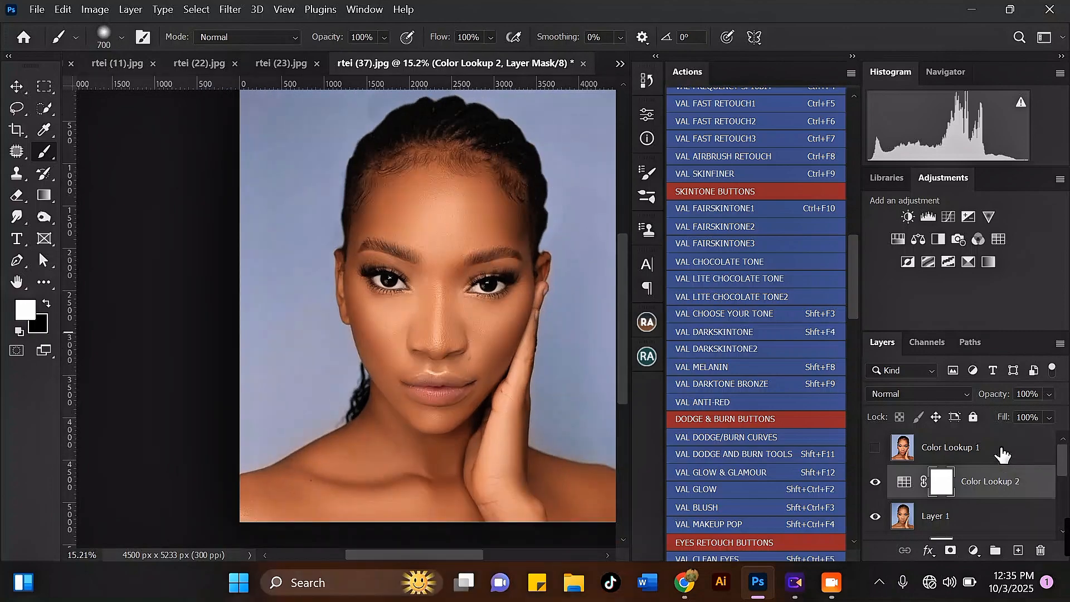
Step: Add a Curves adjustment layer above the Color Lookup, raise the RGB midpoint to Input 127, Output 133, and review the portrait
left_click(974, 551)
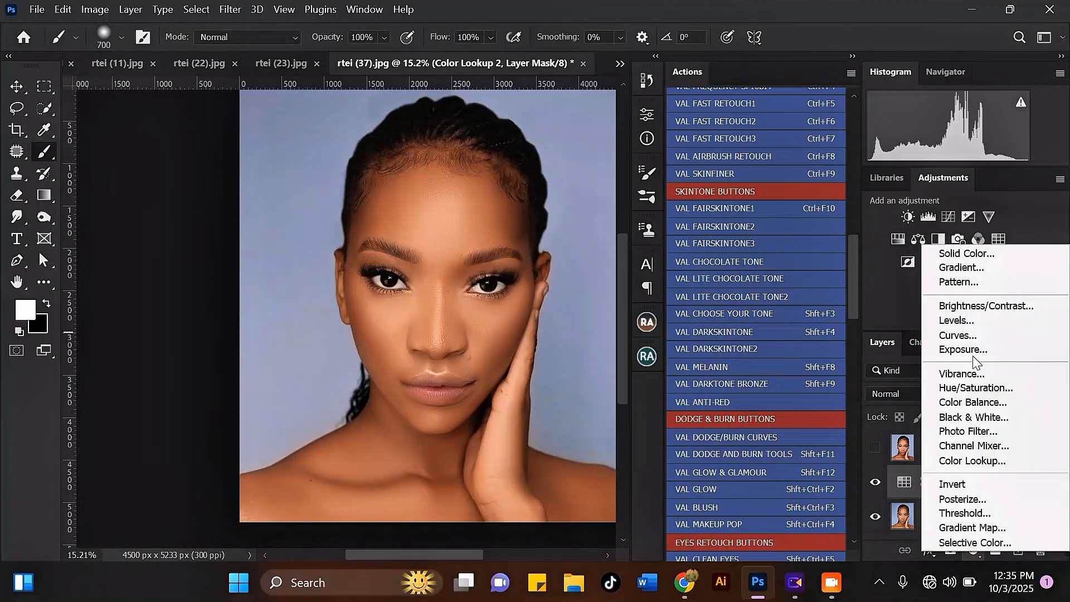
left_click(958, 335)
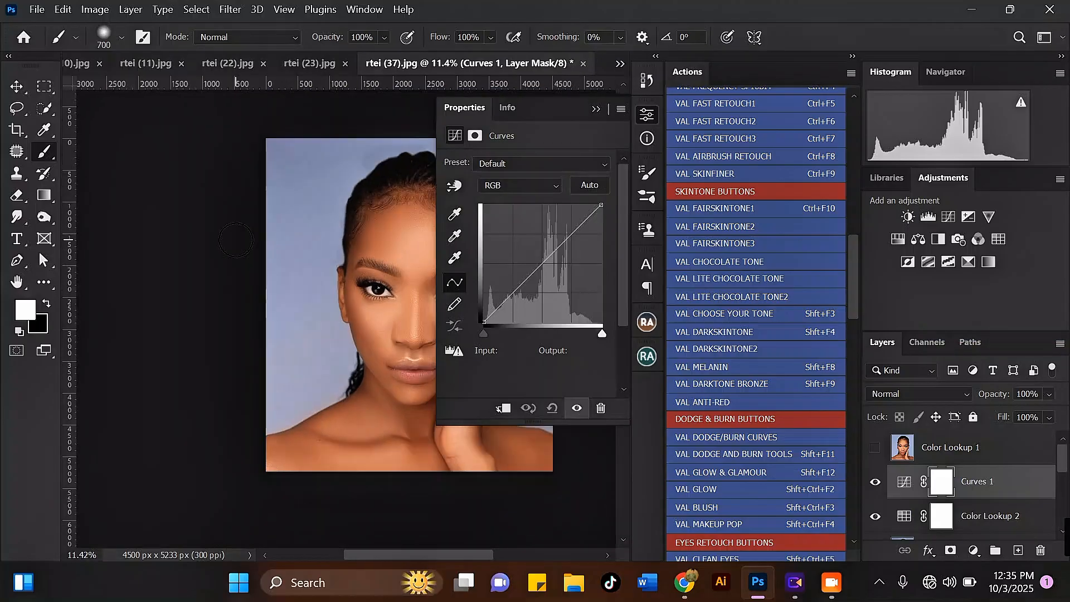
scroll(236, 240, "up", 3)
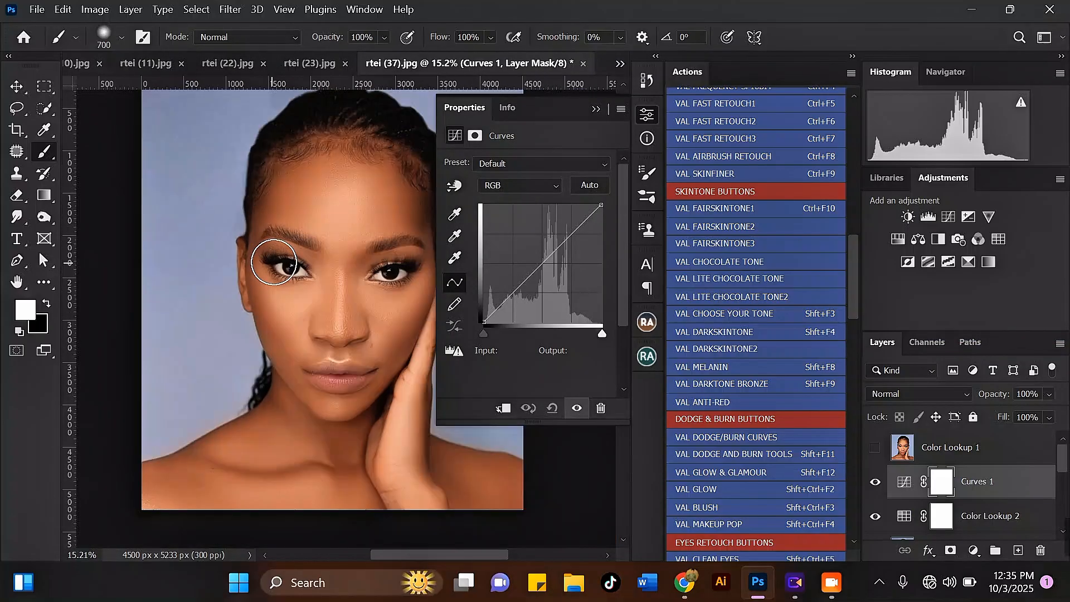
left_click(545, 260)
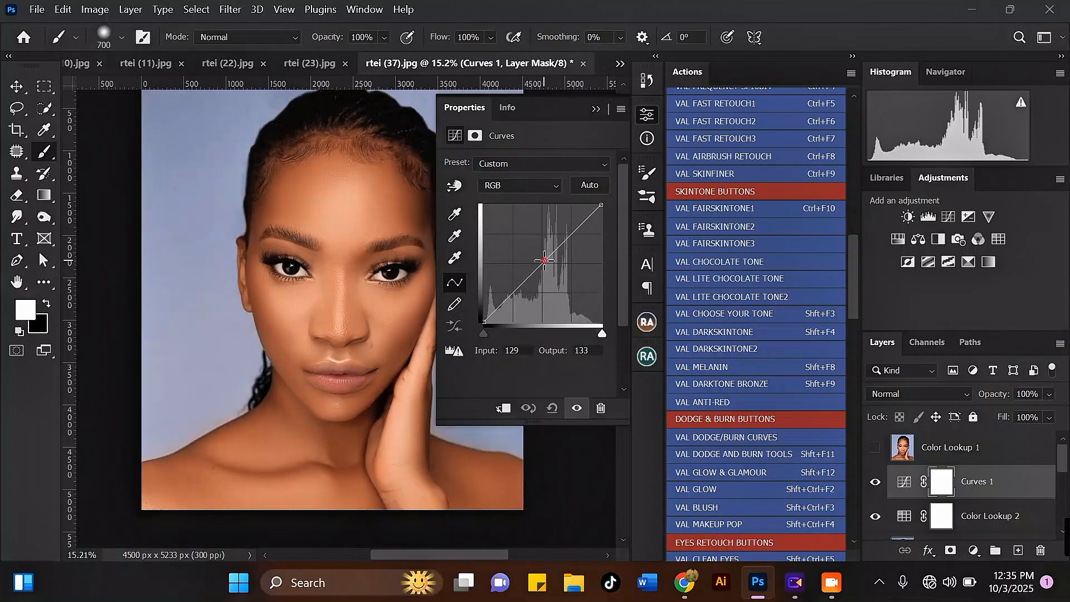
left_click_drag(545, 260, 543, 260)
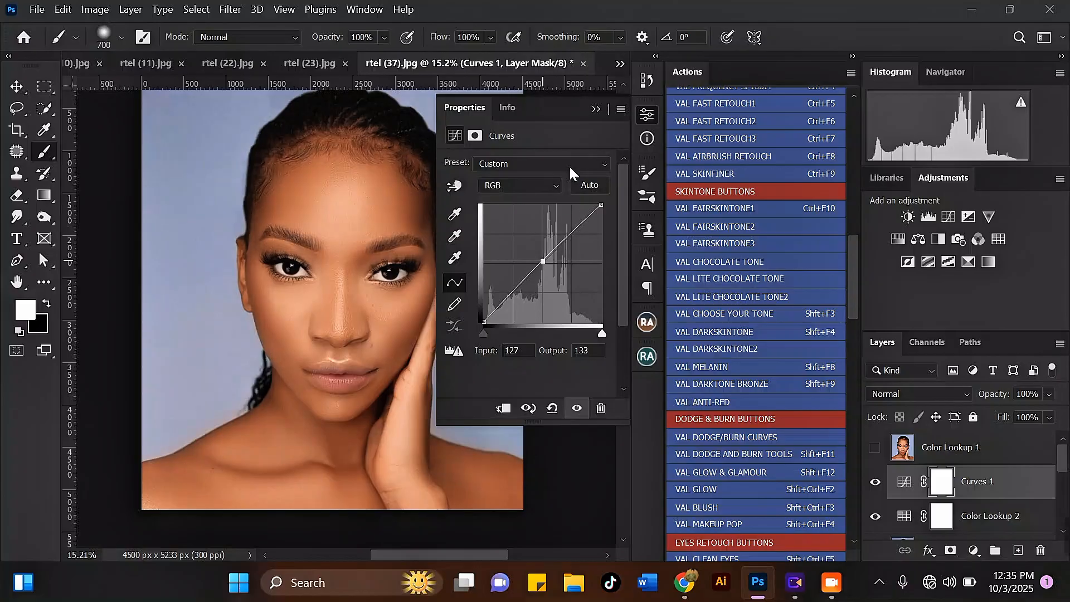
left_click(594, 105)
scroll(210, 232, "up", 3)
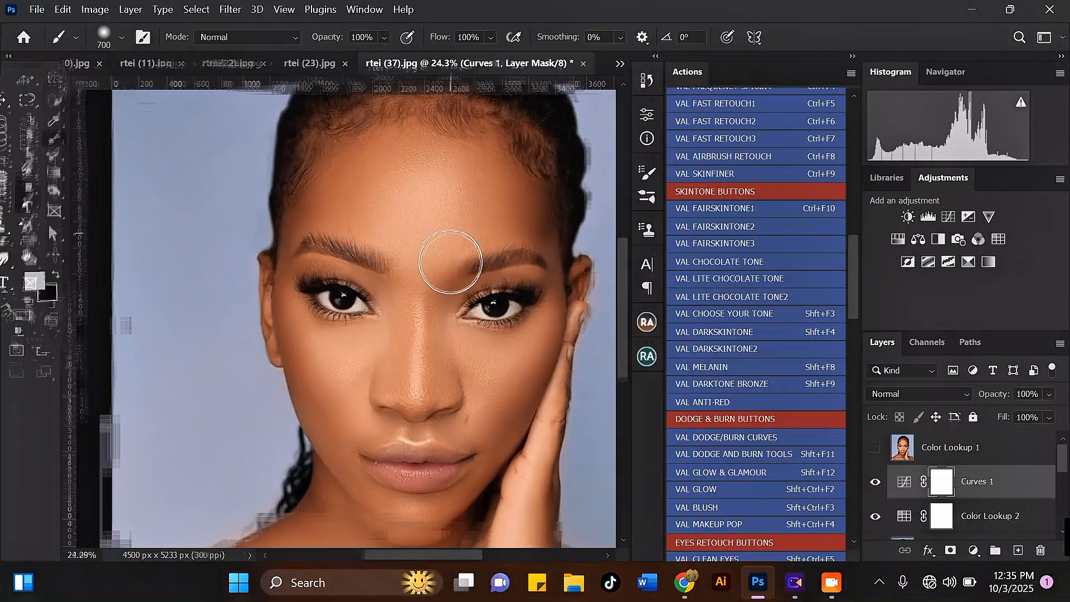
scroll(450, 262, "down", 3)
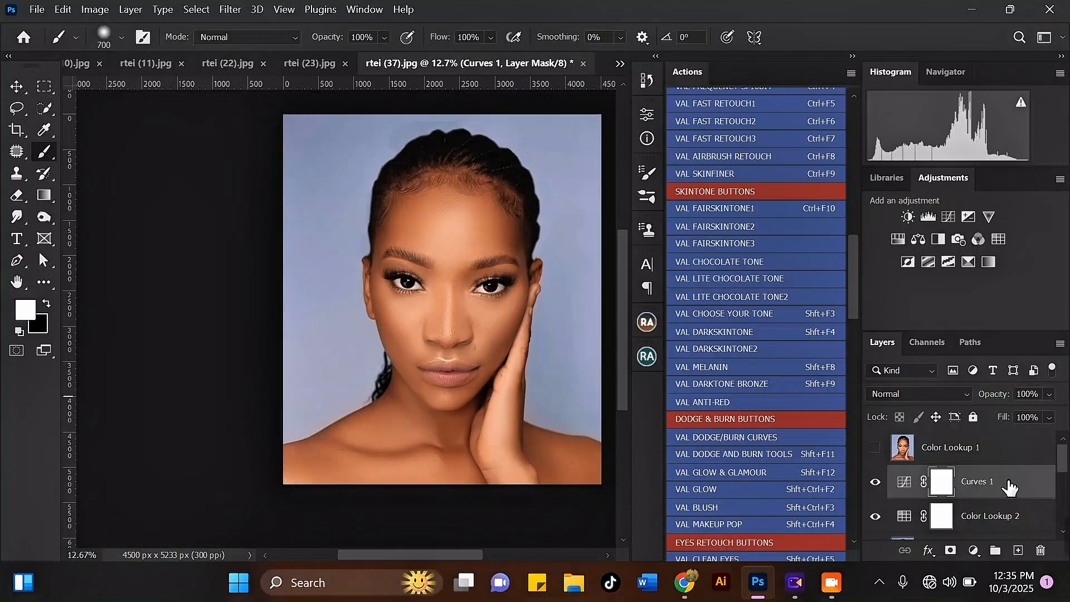
scroll(514, 327, "up", 1)
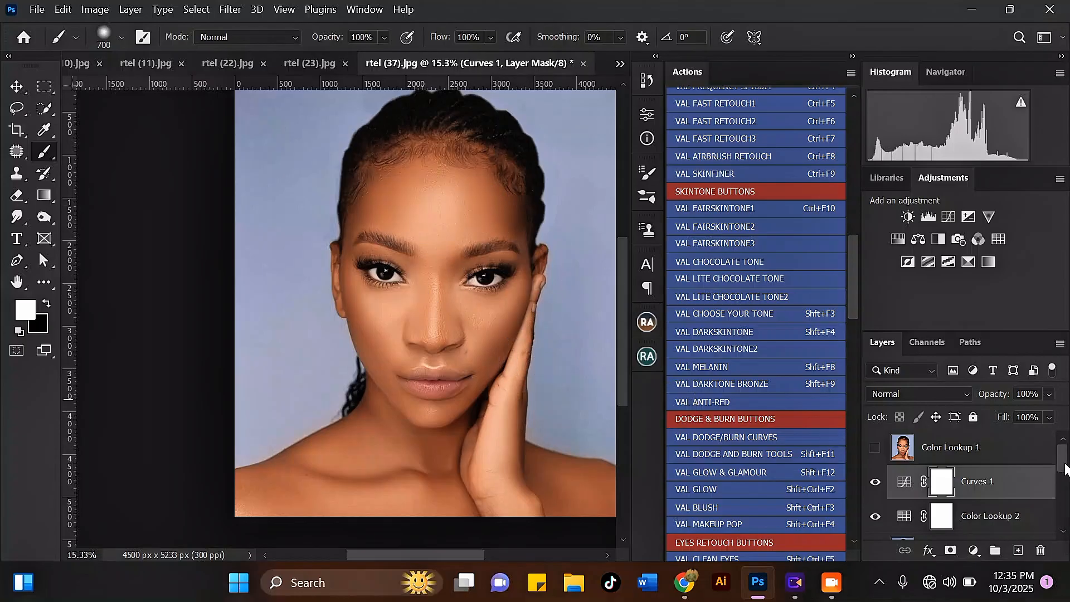
Step: Merge the layers from Curves 1 down to VAL GRAY into a single layer above Eye Makeover
left_click_drag(1064, 467, 1064, 517)
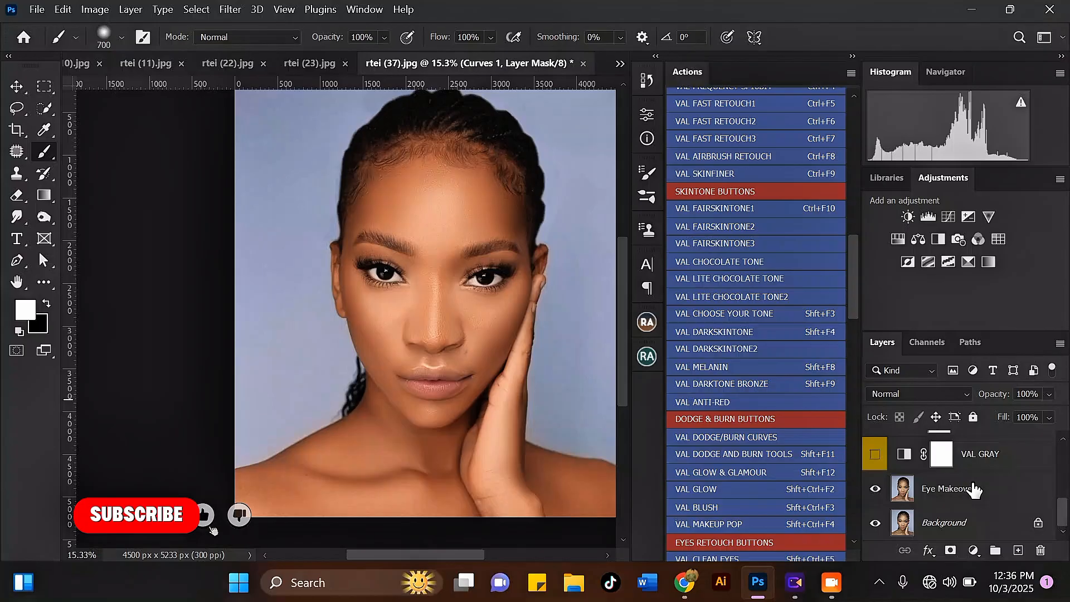
left_click(984, 471)
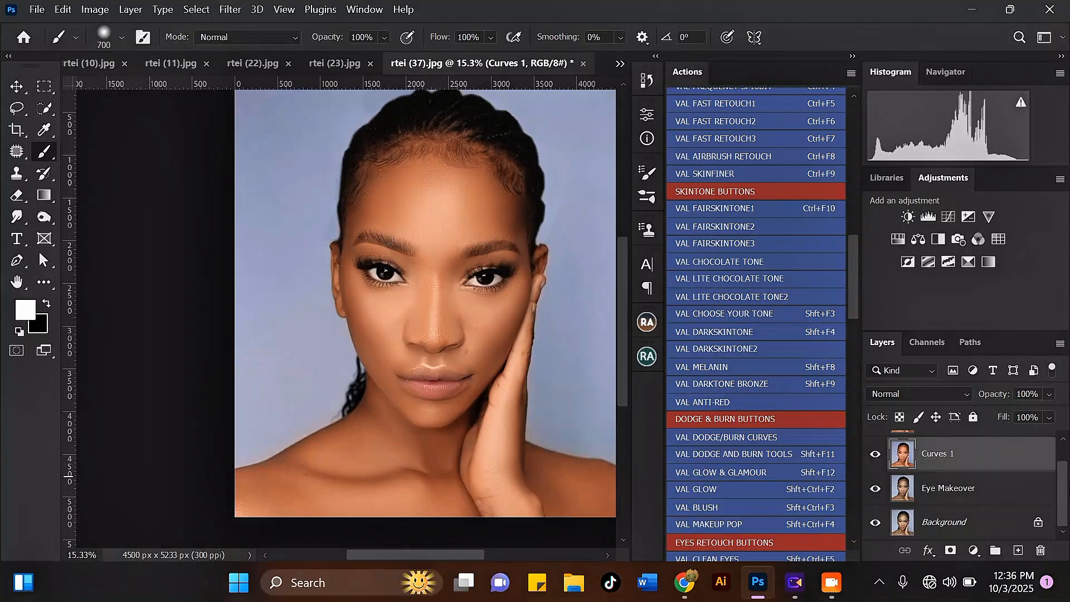
Step: Run the VAL BLUSH action on the Curves 1 layer and continue through its messages
scroll(461, 218, "up", 1)
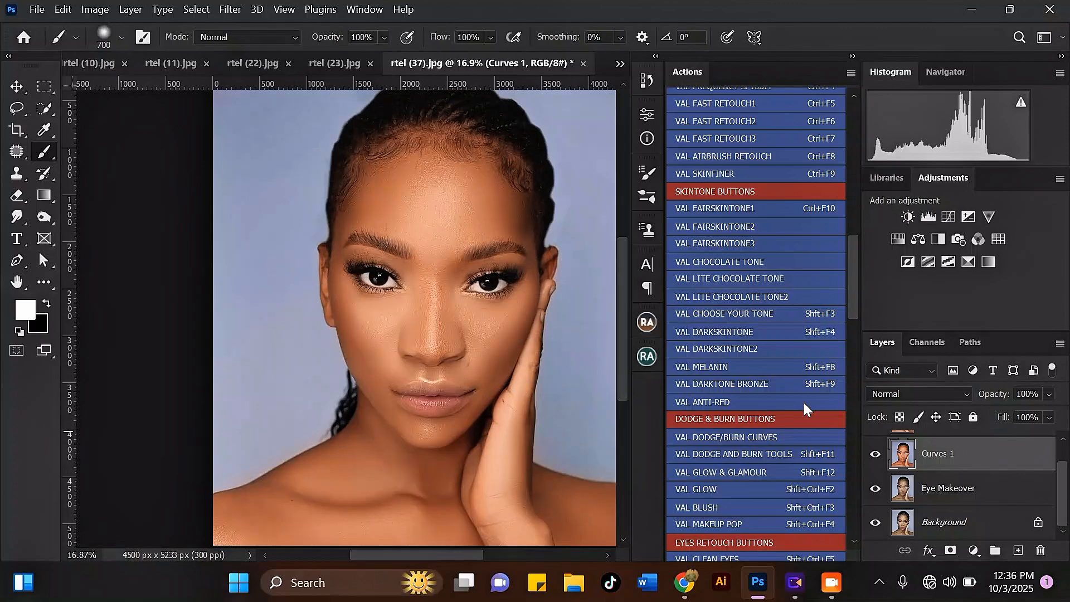
left_click_drag(857, 271, 853, 293)
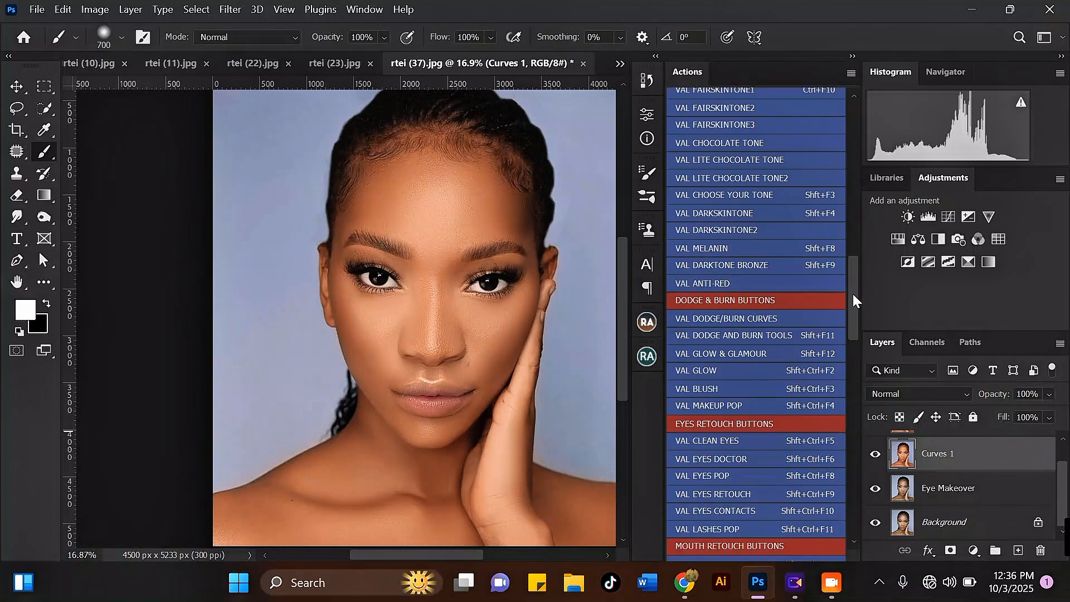
left_click(711, 388)
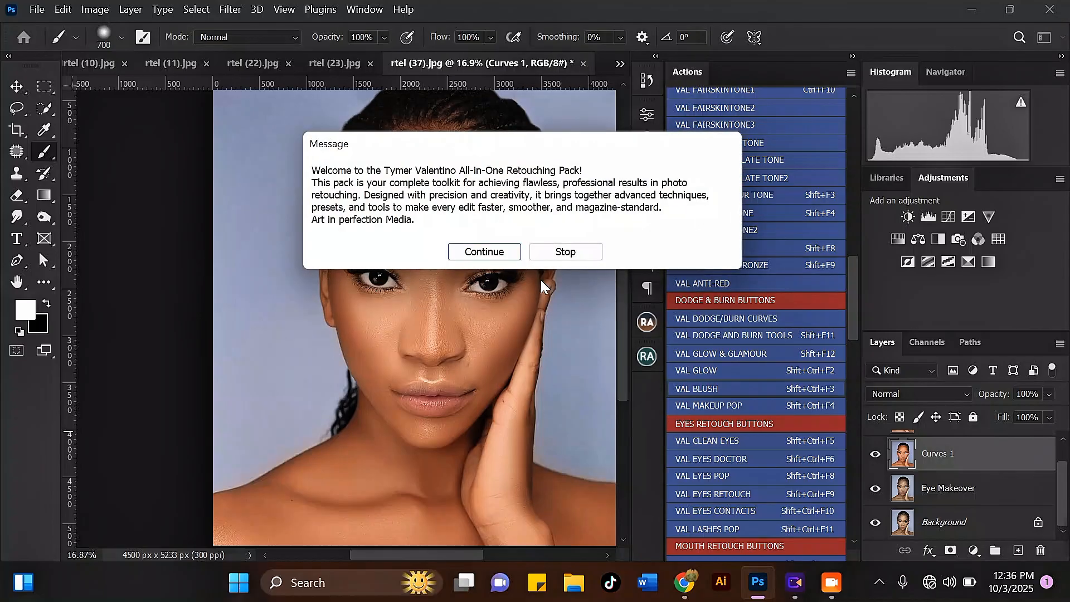
left_click(510, 255)
left_click(518, 263)
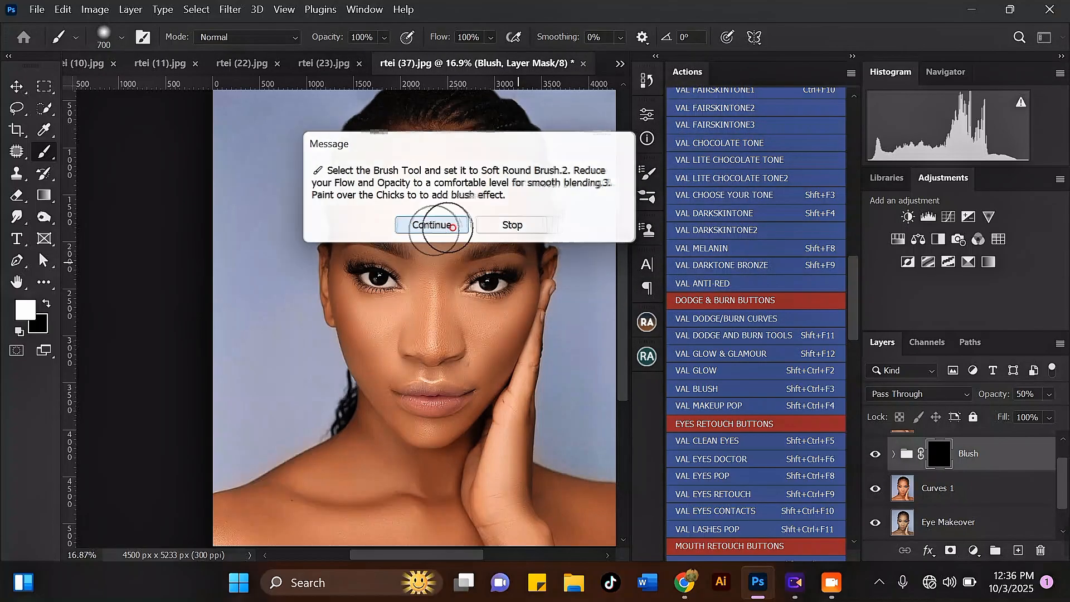
left_click(431, 223)
Step: Paint white on the Blush group's mask over both cheeks with a soft brush, ending at size 400
key("bracketleft")
scroll(344, 324, "up", 2, "alt")
key("bracketleft")
key("bracketleft")
key("bracketleft")
key("bracketleft")
key("bracketleft")
key("bracketleft")
key("bracketleft")
mouse_move(344, 324)
left_mouse_down()
mouse_move(341, 299)
mouse_move(371, 357)
mouse_move(344, 284)
left_mouse_up()
key("bracketright")
key("bracketright")
key("bracketright")
scroll(319, 284, "down", 3, "alt")
scroll(500, 320, "up", 2, "alt")
mouse_move(534, 300)
left_mouse_down()
mouse_move(487, 350)
mouse_move(523, 282)
mouse_move(489, 346)
left_mouse_up()
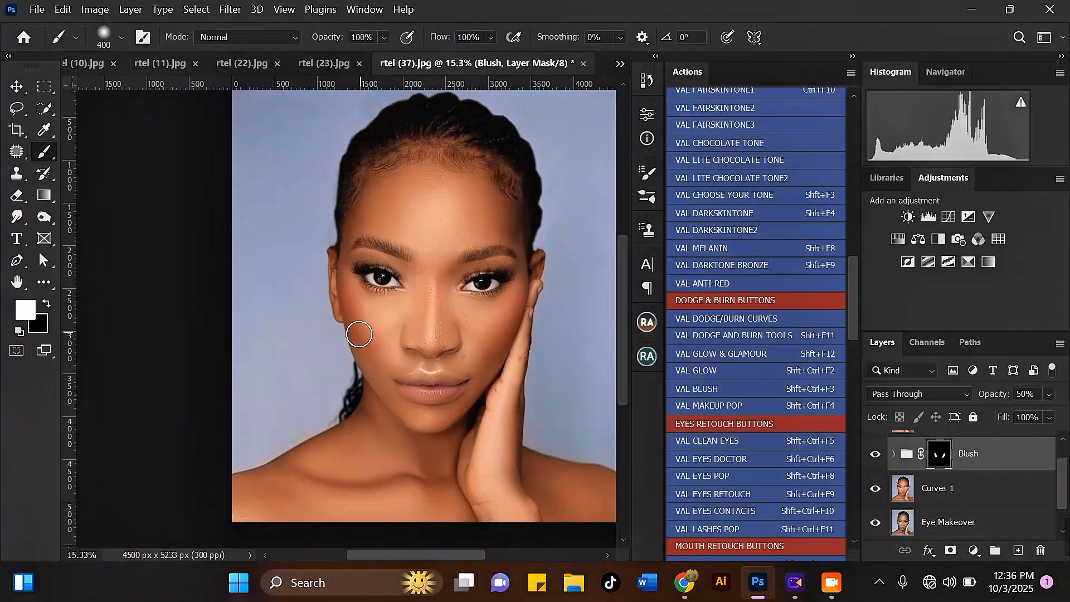
Step: Set the Blush group's opacity to 32% and merge it with the Curves 1 layer
left_click(1050, 394)
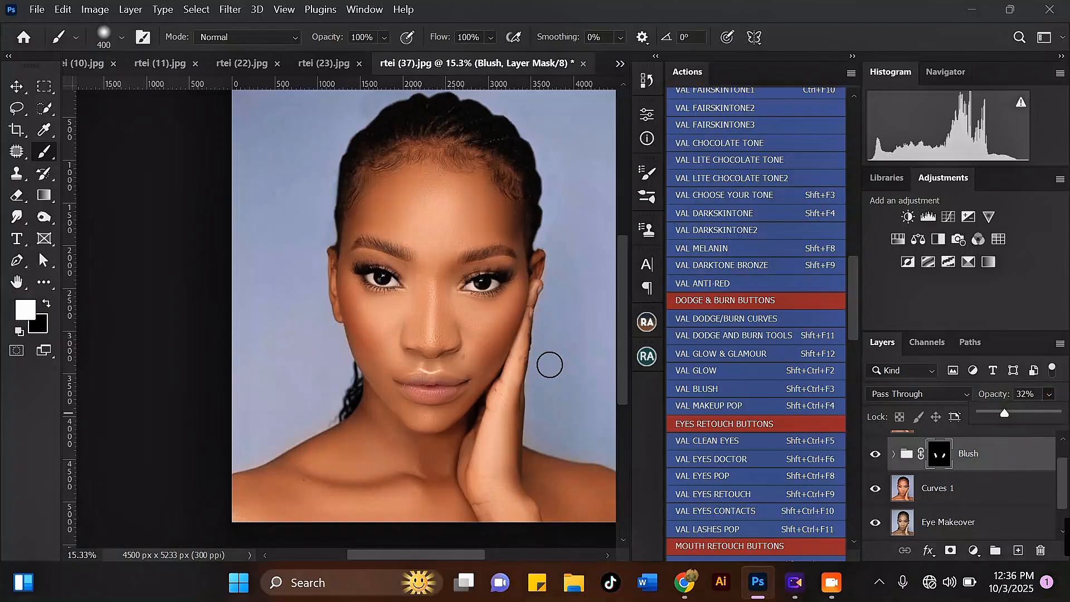
scroll(448, 195, "down", 2)
scroll(468, 371, "up", 3)
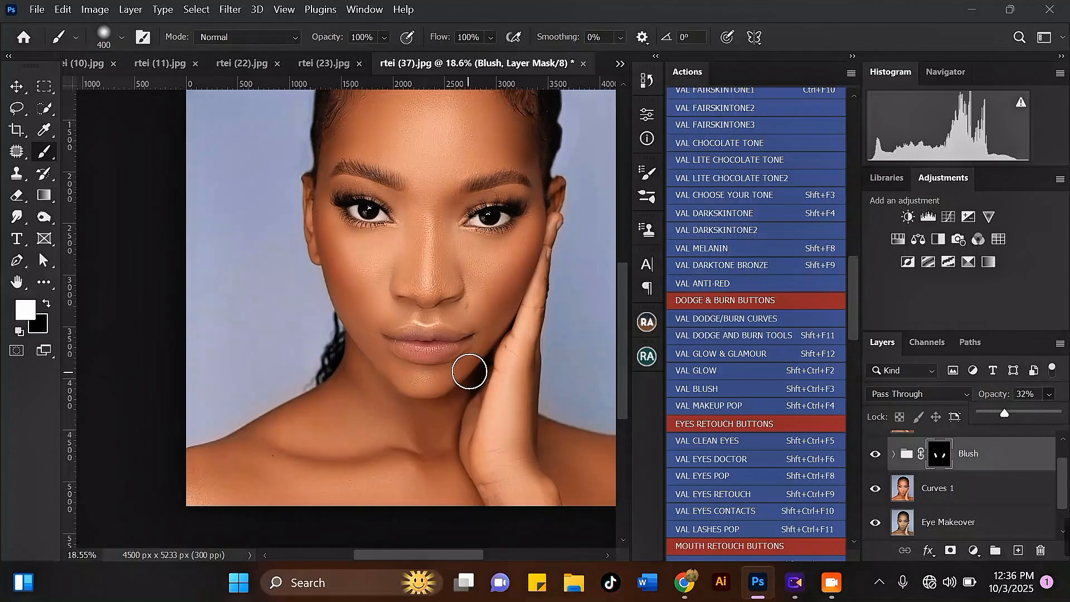
scroll(501, 362, "down", 4)
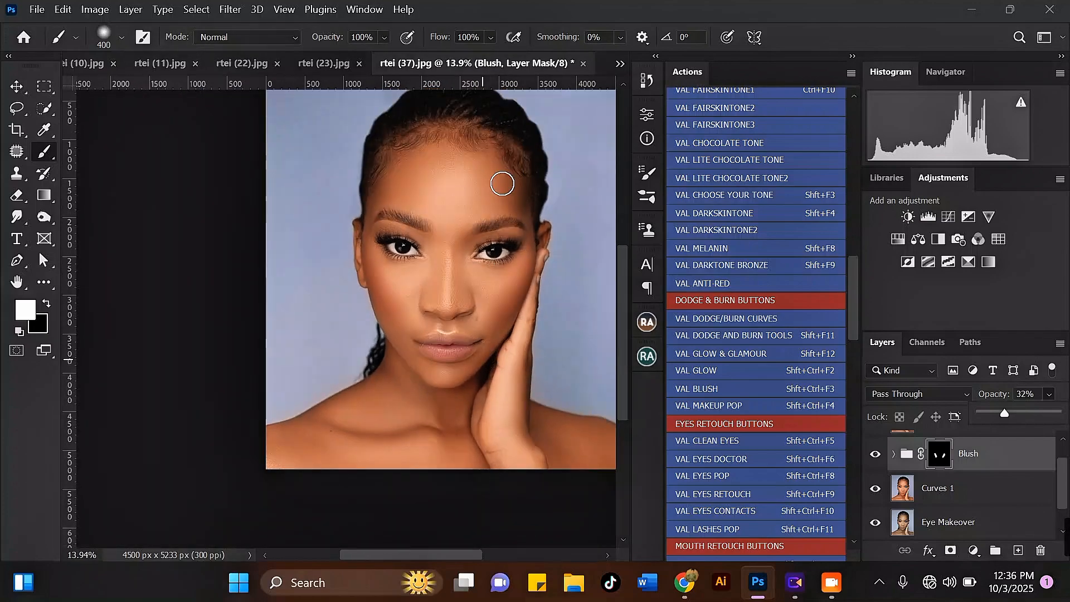
left_click(1003, 490)
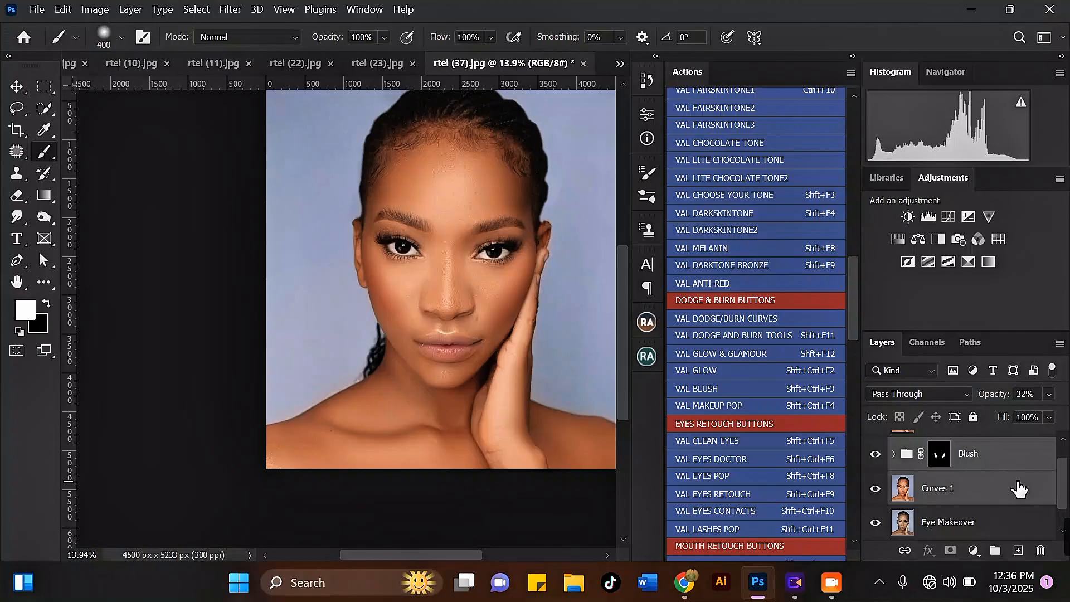
key("ctrl+e")
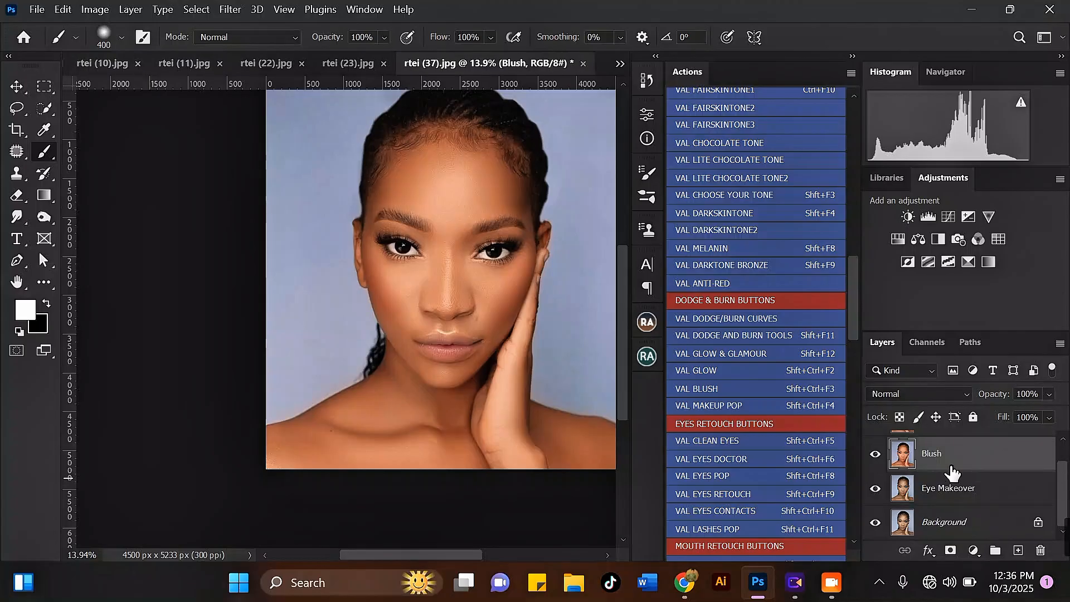
Step: Hide the Blush and Eye Makeover layers and show them again one by one to compare the retouch with the original
left_click_drag(875, 454, 882, 508)
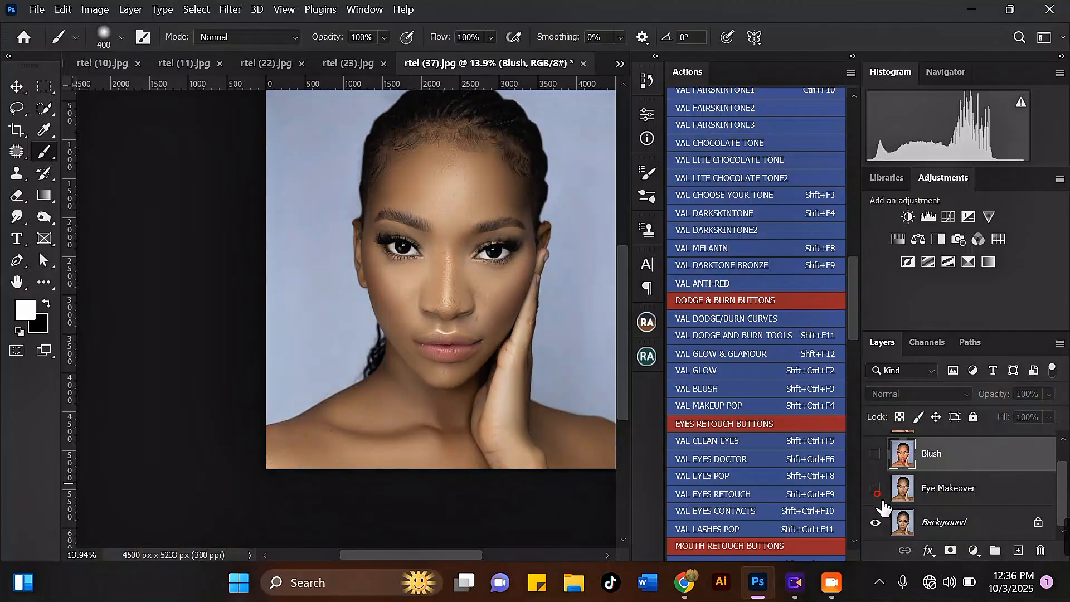
scroll(557, 203, "up", 3)
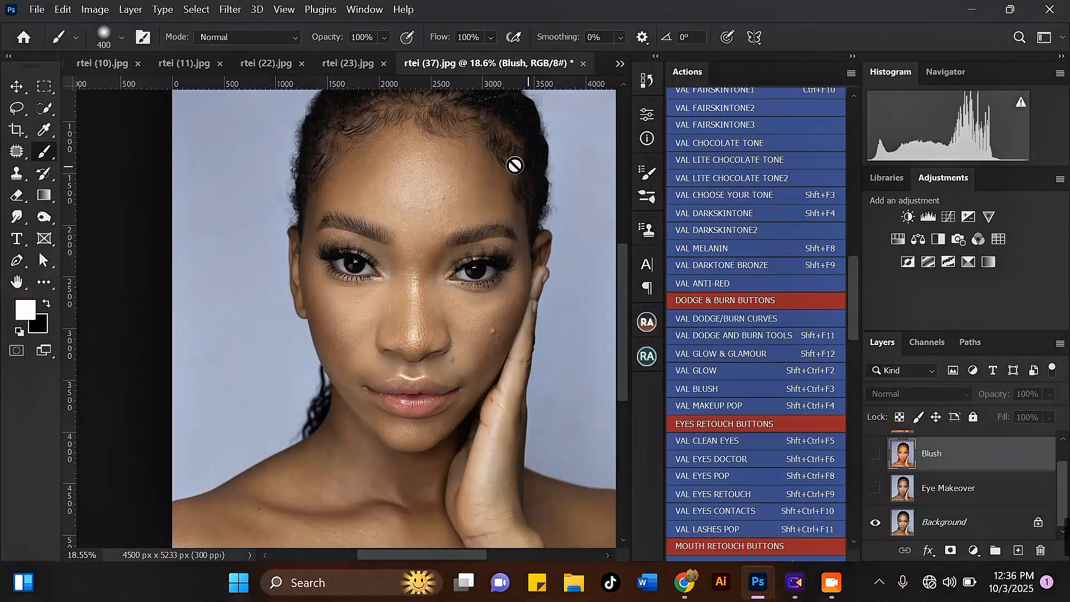
left_click(875, 489)
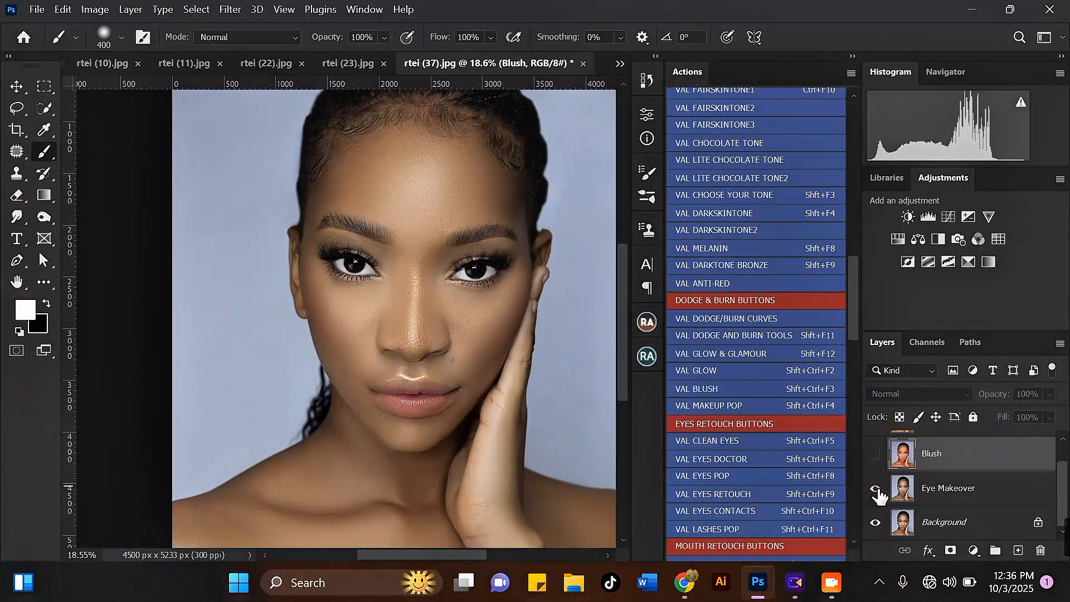
left_click(875, 455)
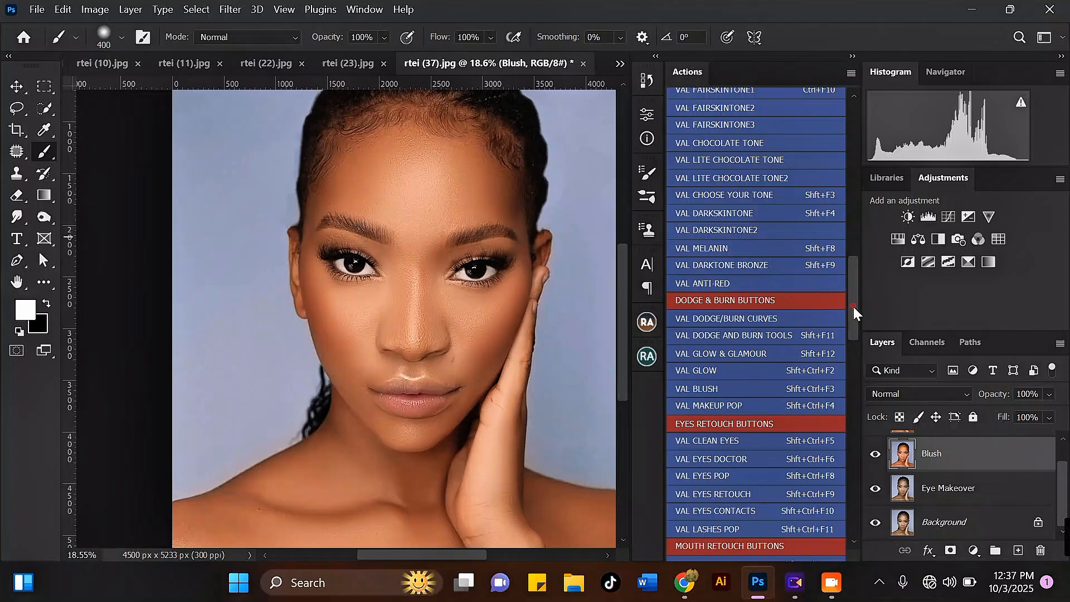
Step: Run the VAL LIPSTICKS PACK action above the Blush layer and expand the VAL LIPSTICKS group to view its shades
left_click_drag(853, 306, 820, 342)
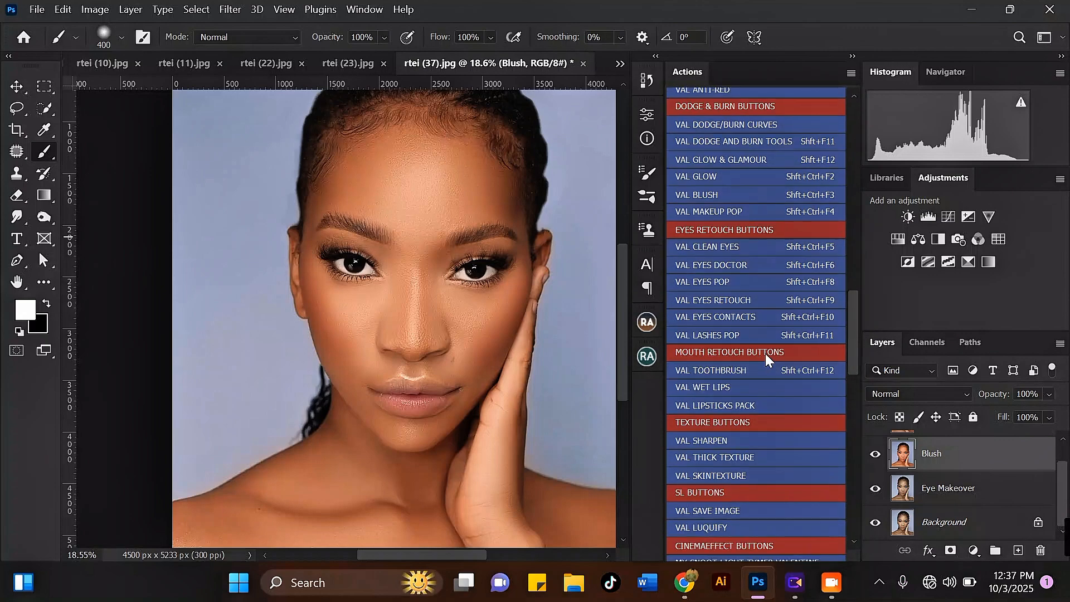
left_click(718, 406)
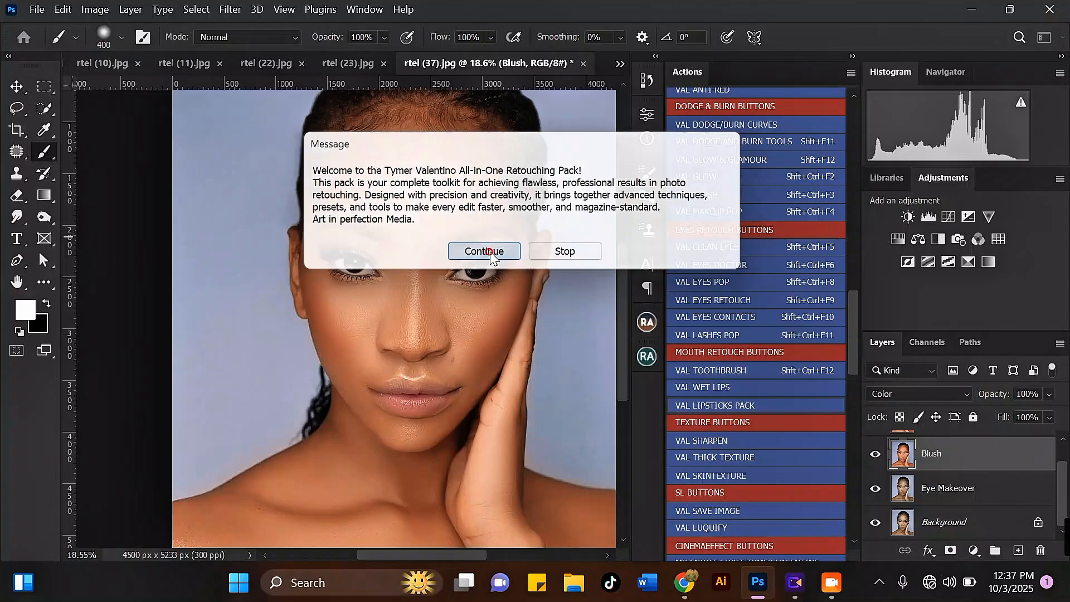
left_click(484, 252)
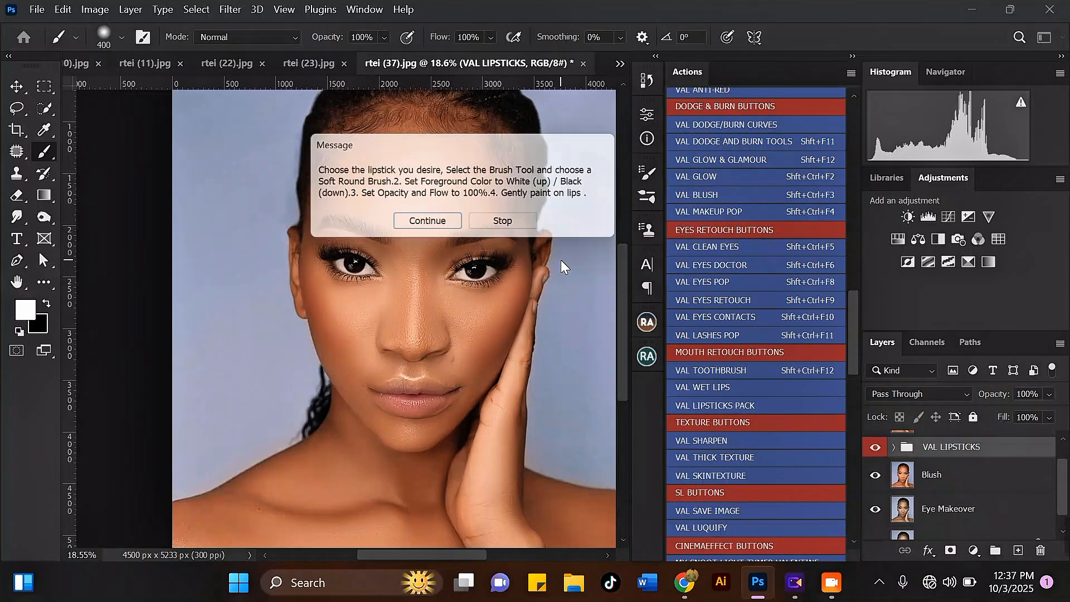
left_click(450, 234)
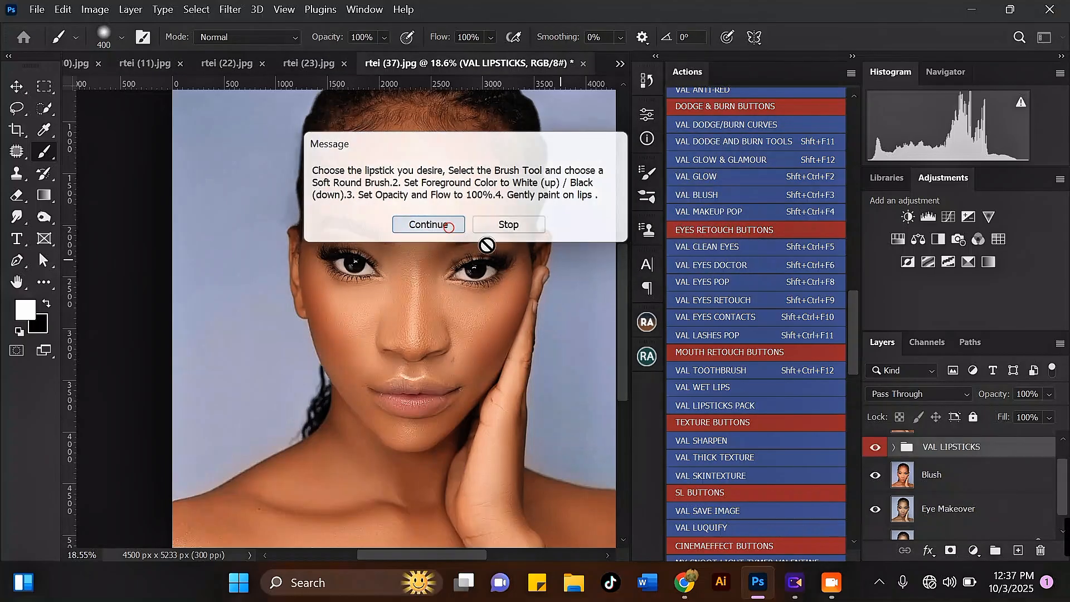
left_click(895, 448)
left_click_drag(1067, 464, 1061, 474)
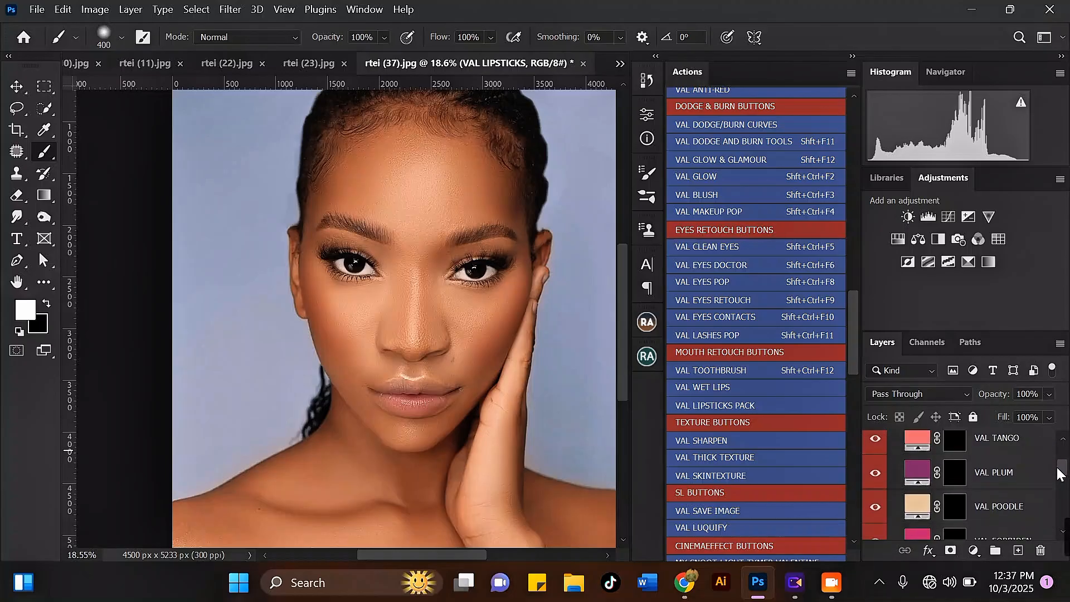
Step: Try the VAL PLUM shade by painting its mask over the lips with a size 175 brush, and hide that layer
left_click(961, 473)
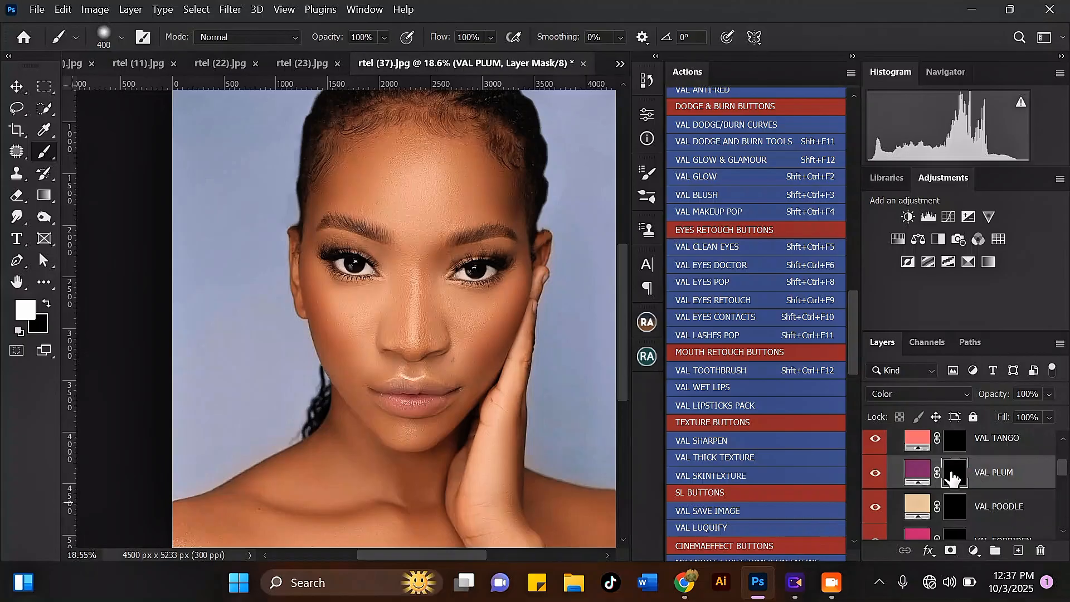
scroll(424, 410, "up", 5)
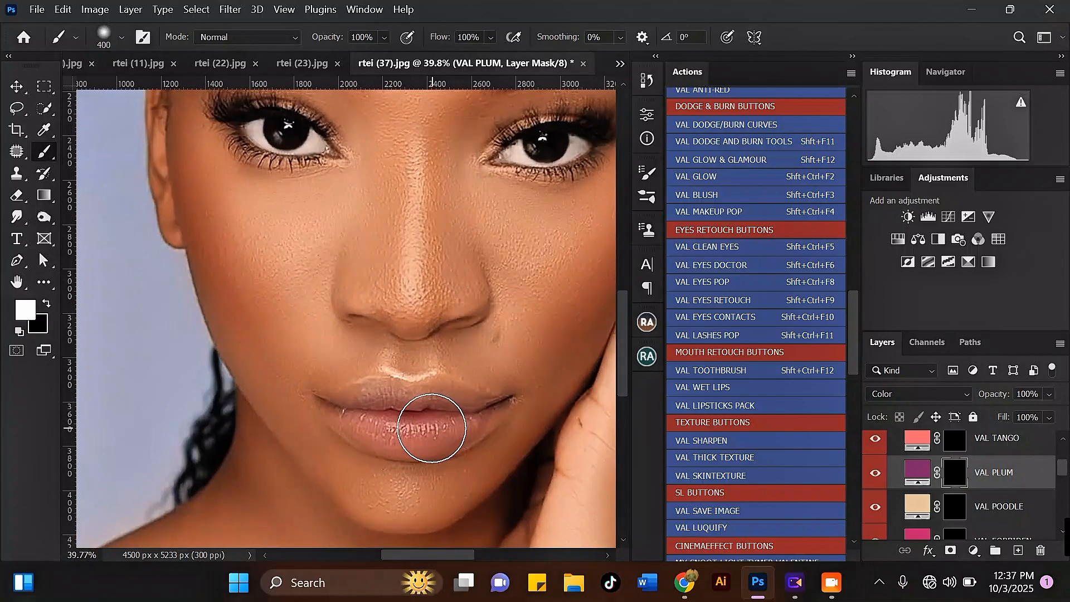
key("bracketleft")
key("bracketleft")
key("bracketleft")
key("bracketleft")
key("bracketleft")
scroll(424, 425, "up", 2)
mouse_move(469, 425)
left_mouse_down()
mouse_move(333, 415)
mouse_move(336, 394)
mouse_move(461, 390)
mouse_move(499, 402)
mouse_move(472, 424)
mouse_move(385, 445)
mouse_move(323, 408)
mouse_move(402, 445)
mouse_move(507, 413)
mouse_move(463, 399)
left_mouse_up()
scroll(463, 398, "down", 5)
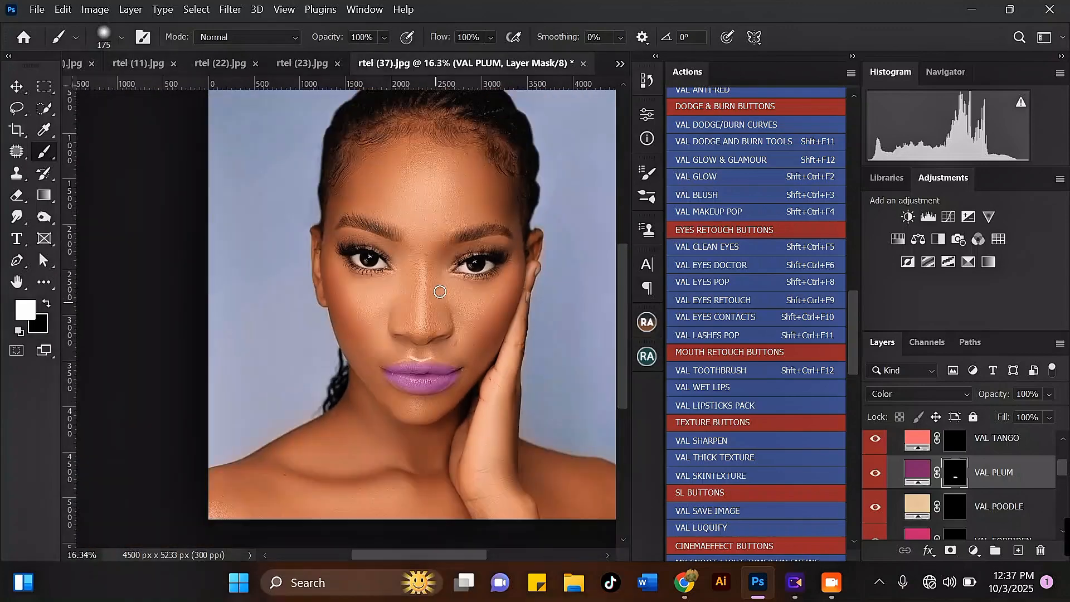
scroll(401, 375, "up", 1)
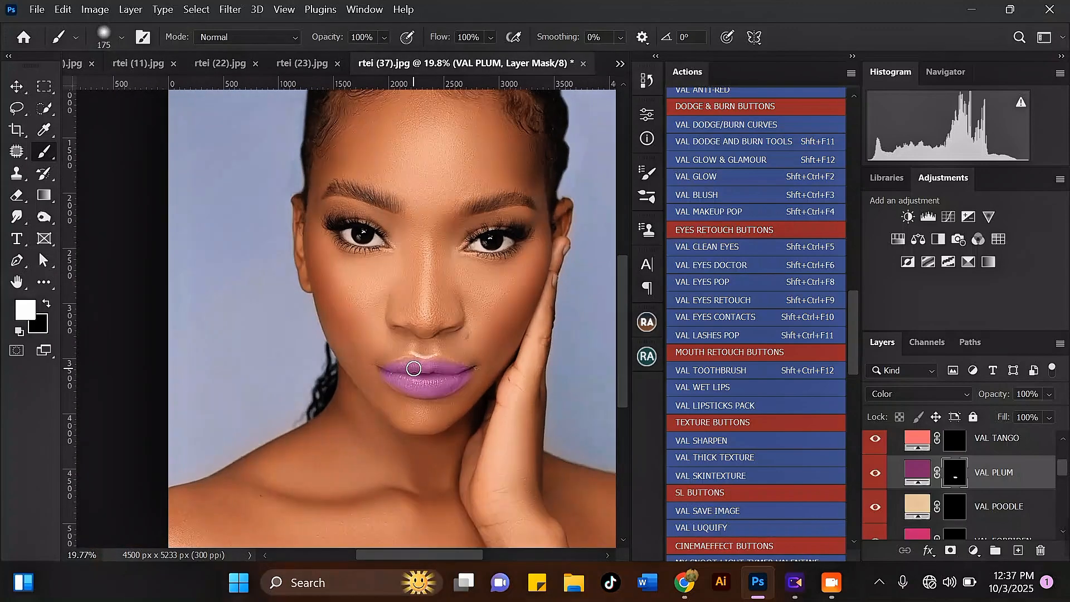
left_click(875, 473)
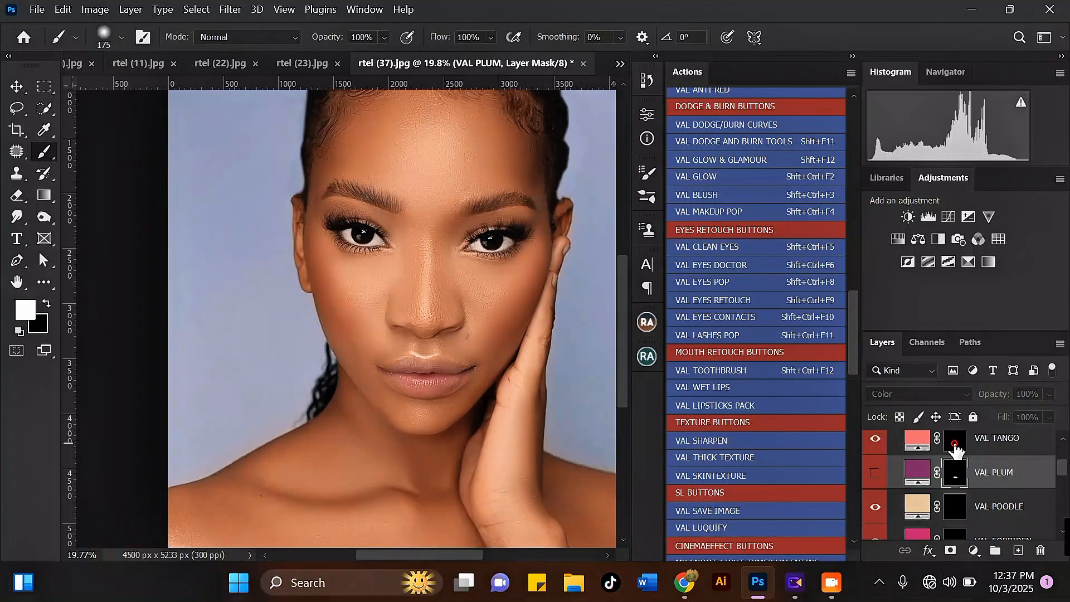
Step: Paint white over the lips on the VAL TANGO layer mask with the size 175 soft brush
left_click(955, 446)
scroll(370, 362, "up", 3)
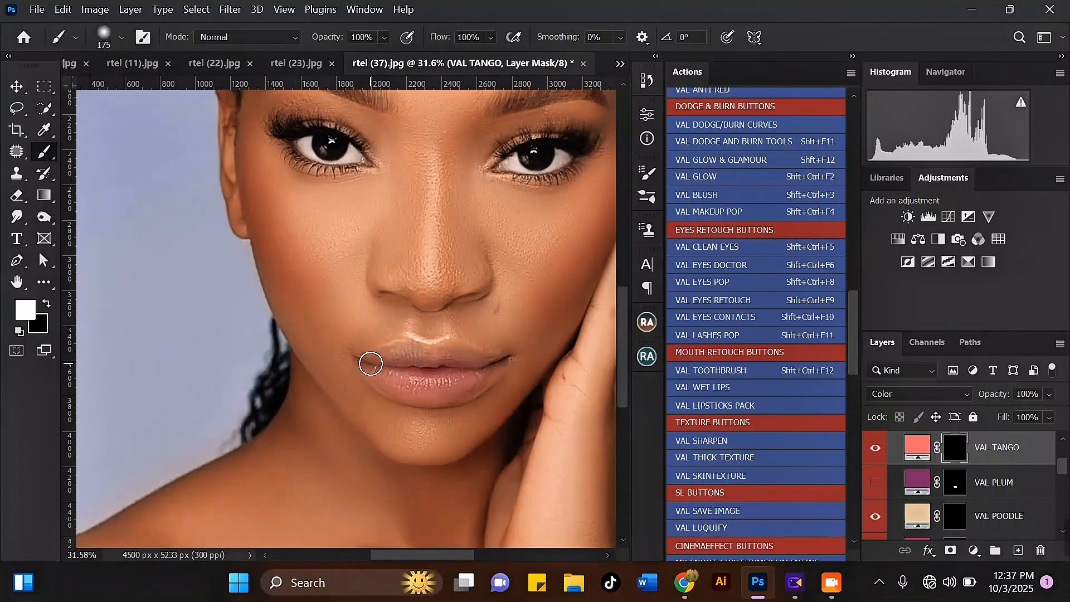
mouse_move(371, 363)
left_mouse_down()
mouse_move(479, 366)
mouse_move(455, 384)
mouse_move(405, 385)
mouse_move(375, 373)
mouse_move(492, 365)
mouse_move(411, 393)
mouse_move(395, 379)
mouse_move(414, 358)
mouse_move(468, 359)
mouse_move(393, 367)
left_mouse_up()
scroll(425, 369, "down", 1)
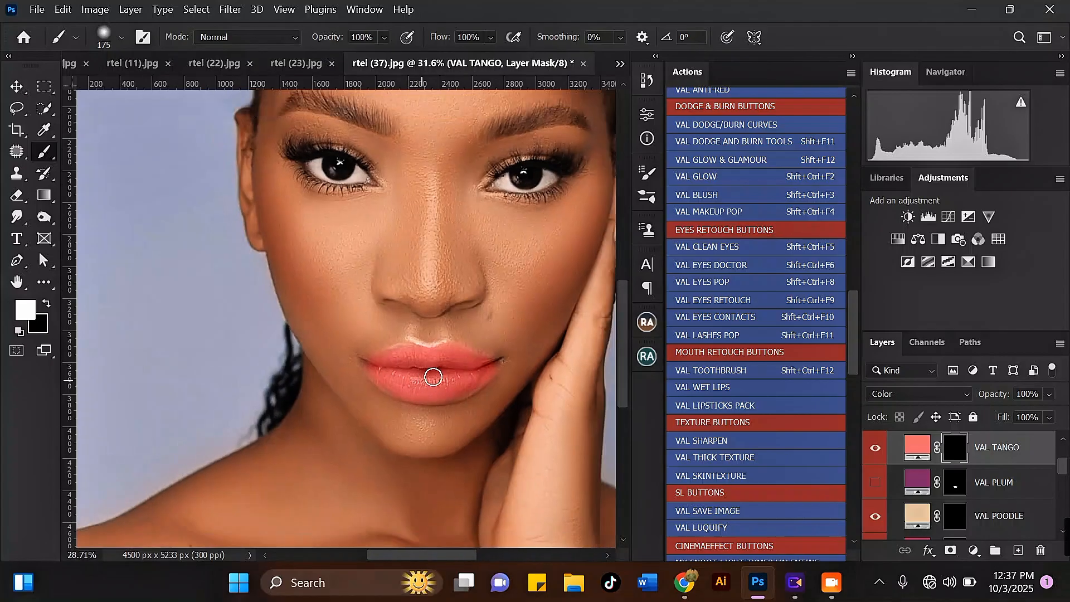
scroll(433, 377, "down", 3)
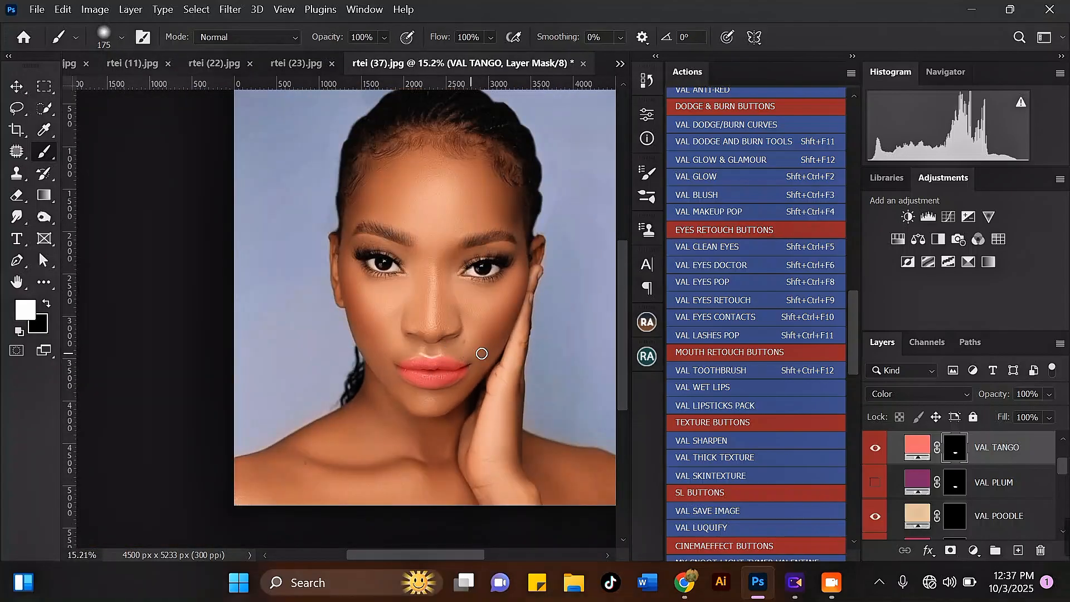
Step: Lower the VAL TANGO lipstick layer's opacity to 32% and check the whole portrait
left_click(1050, 394)
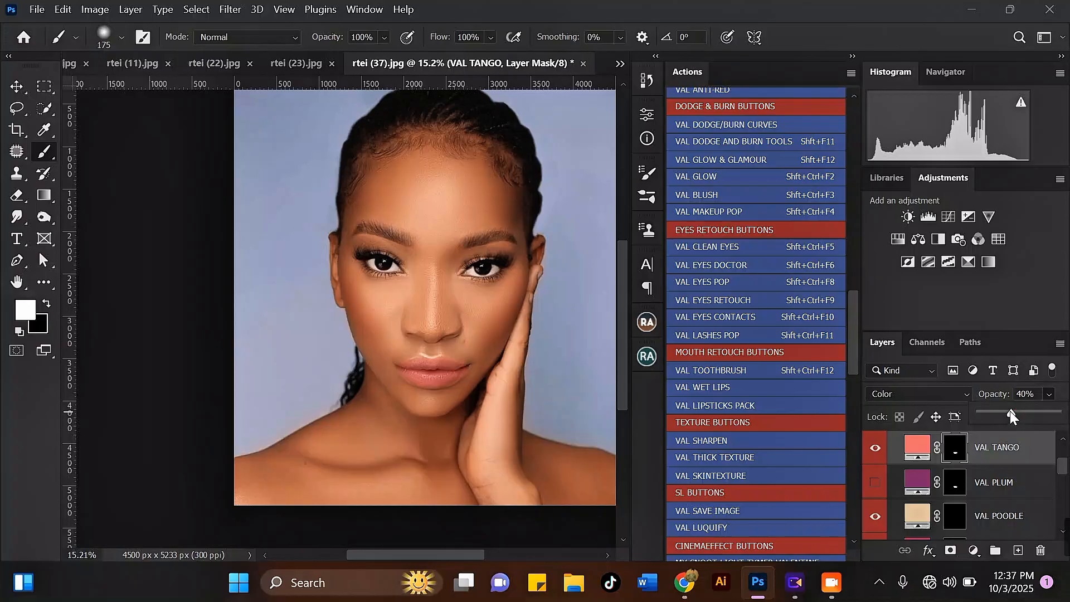
left_click_drag(1011, 412, 1008, 412)
scroll(353, 261, "down", 1)
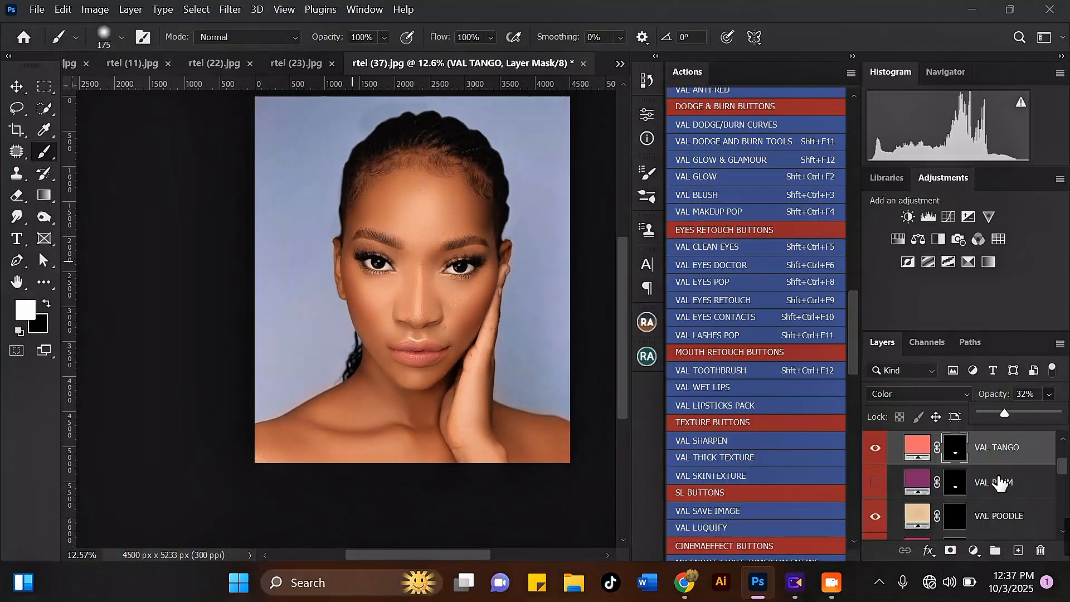
Step: Collapse the VAL LIPSTICKS group and merge it with the Blush and Eye Makeover layers into one layer above Background
scroll(1001, 479, "up", 3)
left_click(895, 475)
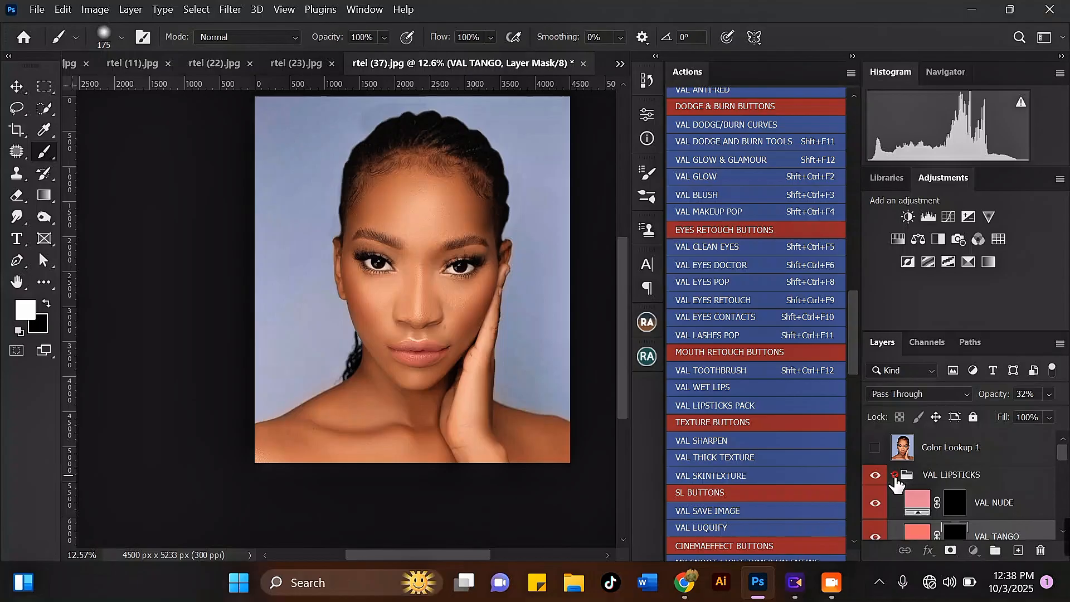
left_click(1017, 502, "shift")
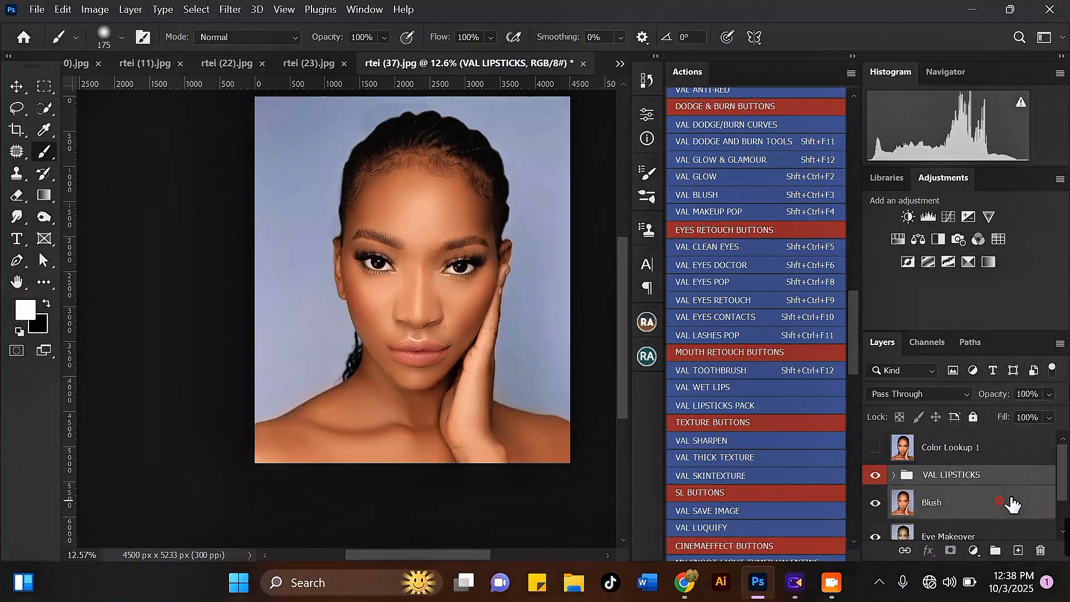
key("ctrl+e")
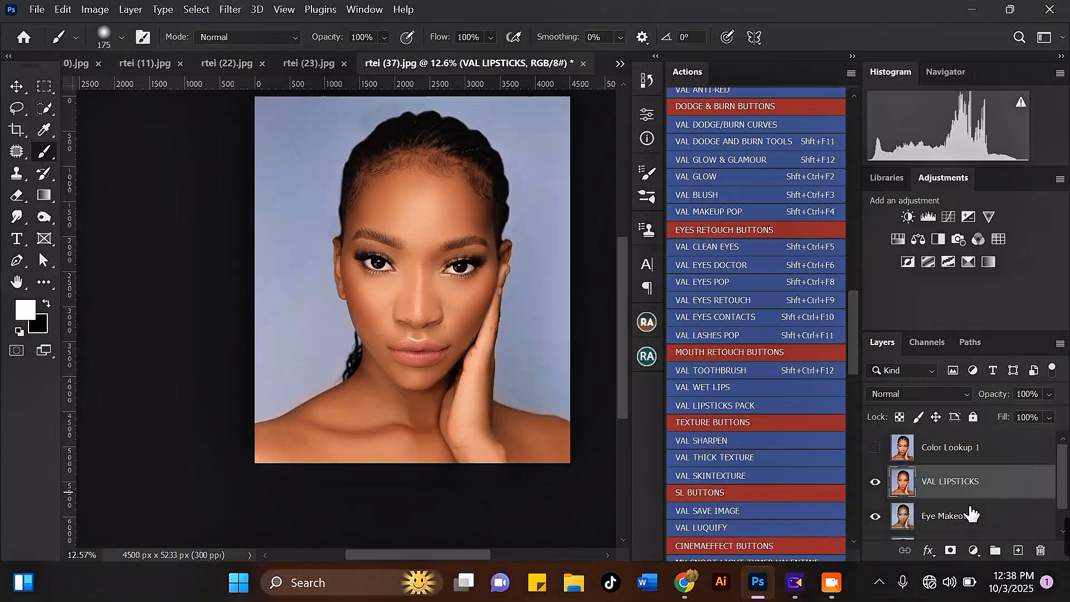
left_click(968, 515, "shift")
key("ctrl+e")
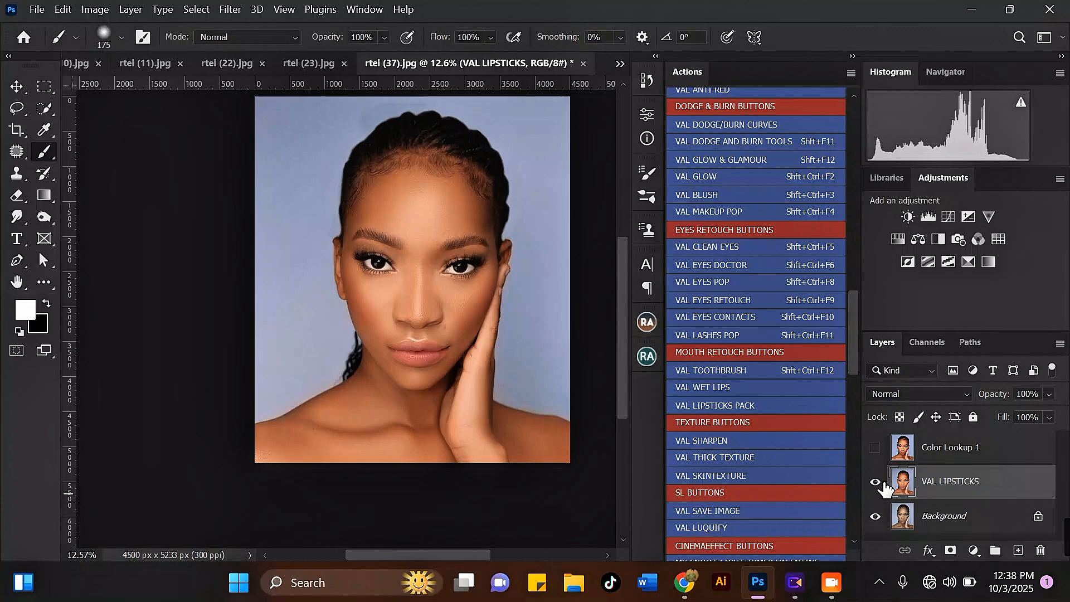
Step: Toggle the merged VAL LIPSTICKS layer's visibility to compare before and after, and review the portrait with the Move tool active
left_click(876, 482)
left_click(876, 483)
left_click(11, 88)
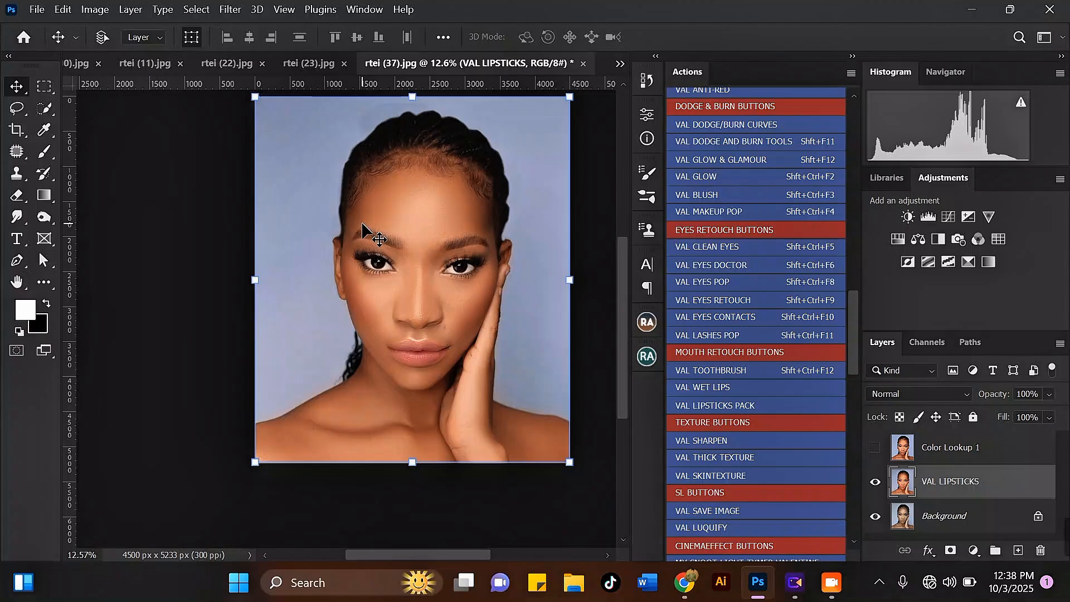
mouse_move(850, 323)
left_mouse_down()
mouse_move(848, 460)
mouse_move(862, 162)
mouse_move(853, 491)
mouse_move(868, 280)
mouse_move(861, 220)
mouse_move(841, 426)
mouse_move(844, 303)
left_mouse_up()
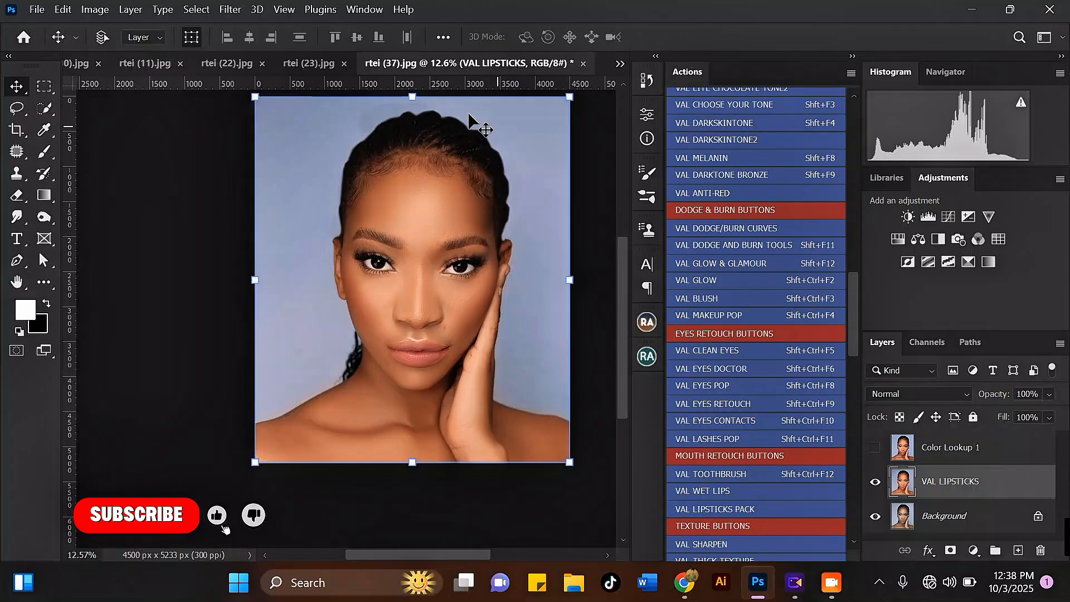
scroll(423, 112, "up", 1)
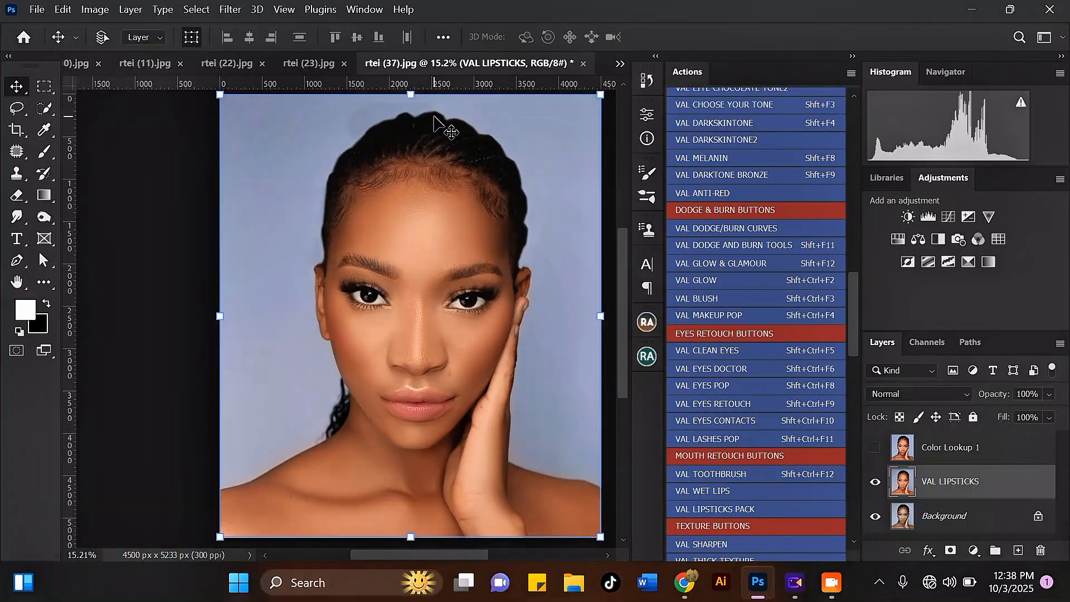